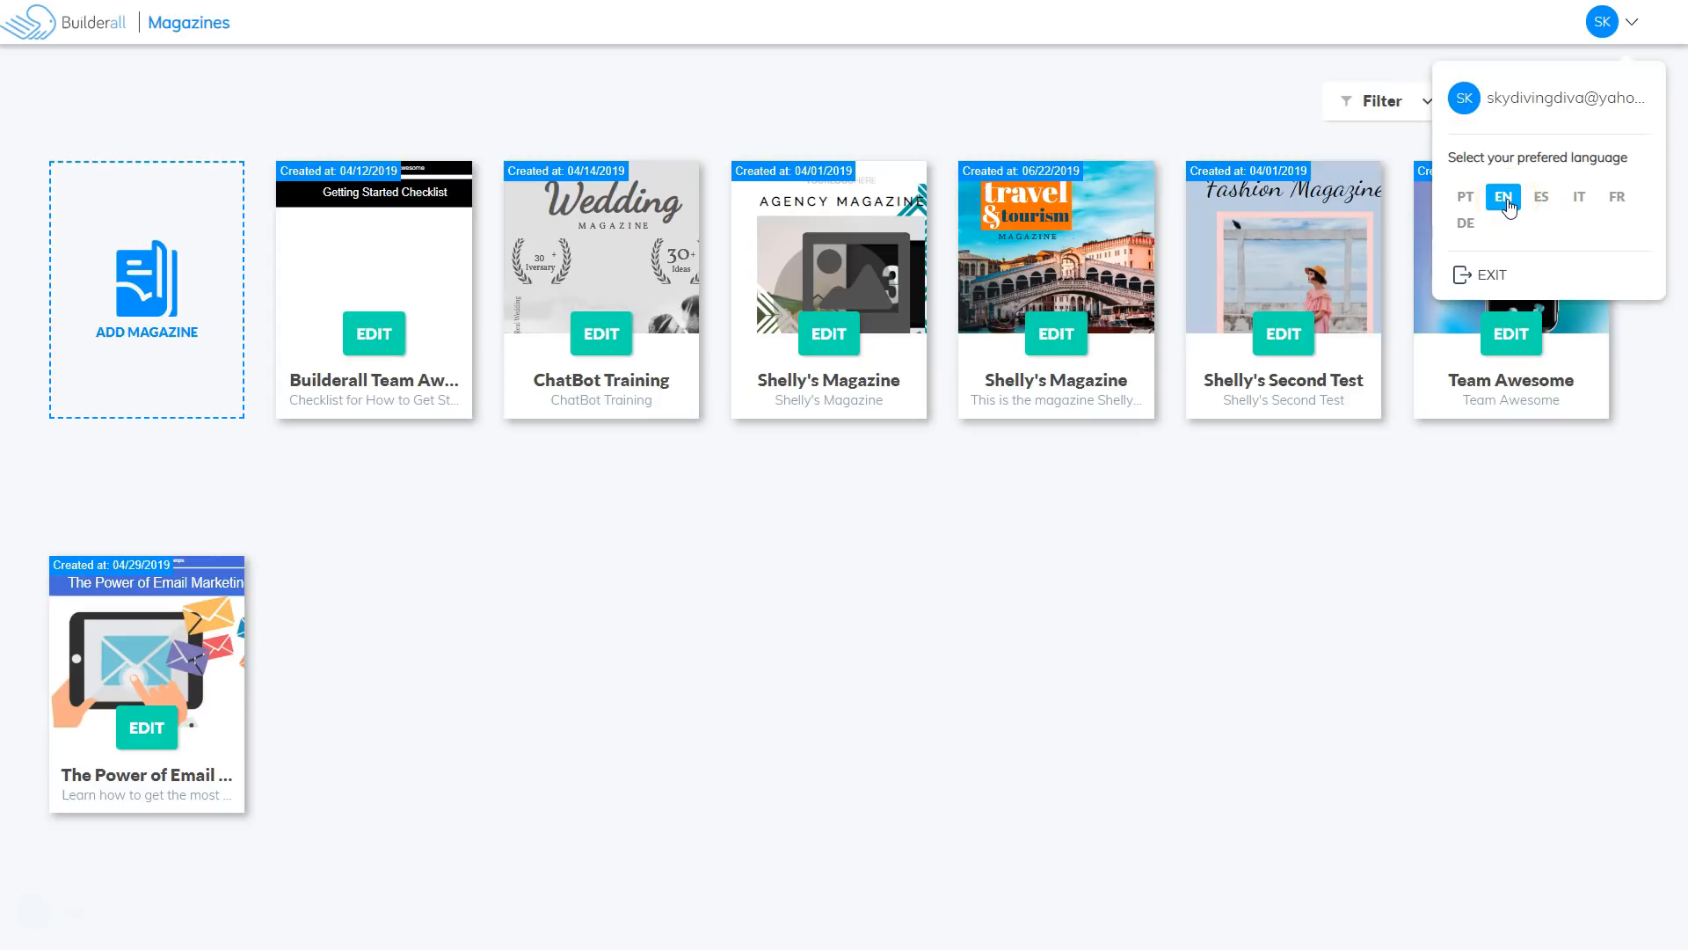
# Open the SK account menu to show its language options, with EN selected, and Exit.
pyautogui.click(1493, 280)
# Close the account menu and dismiss the Filter dropdown without changing the card order.
pyautogui.click(1299, 535)
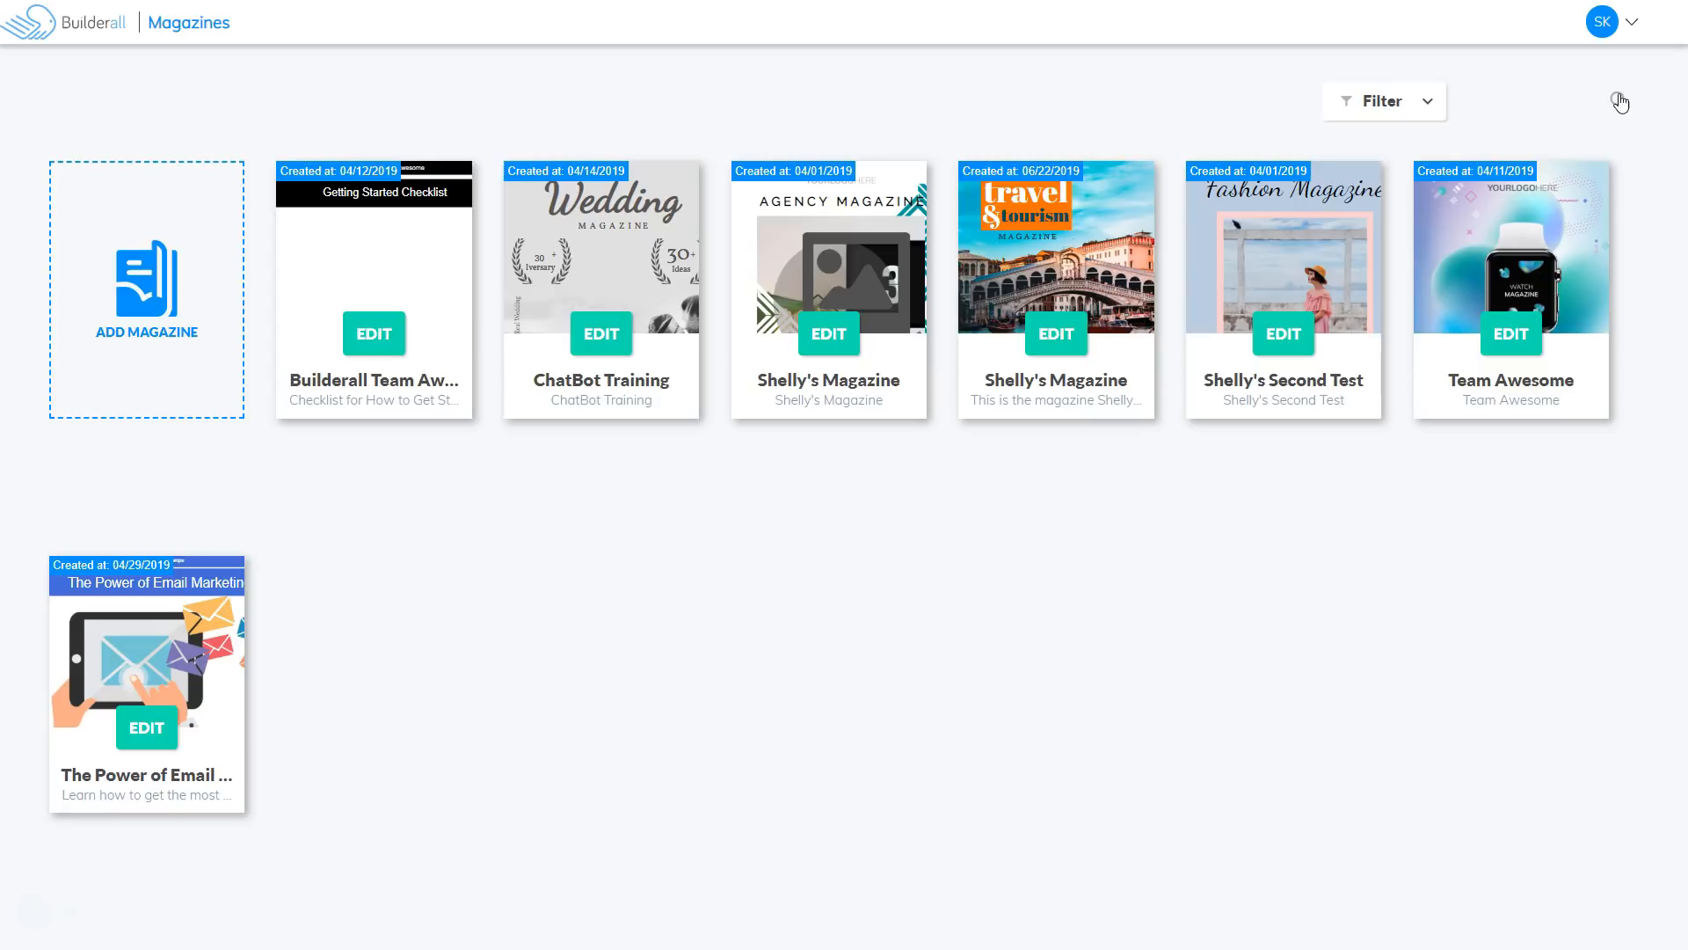
pyautogui.click(1425, 102)
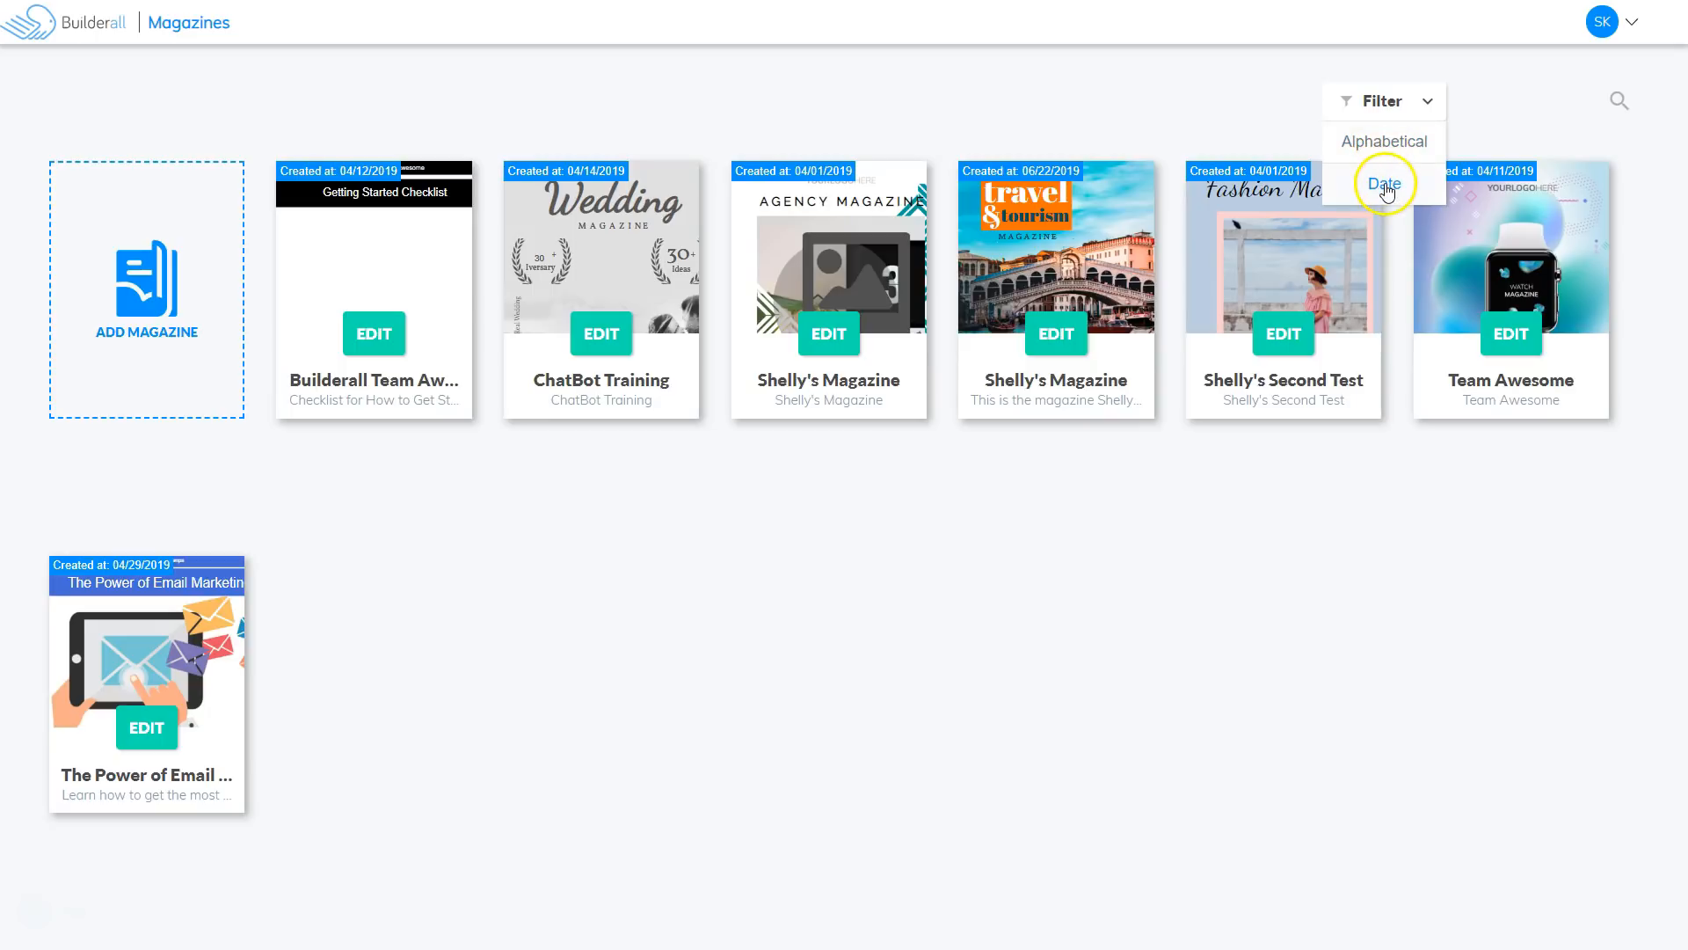
pyautogui.click(1278, 581)
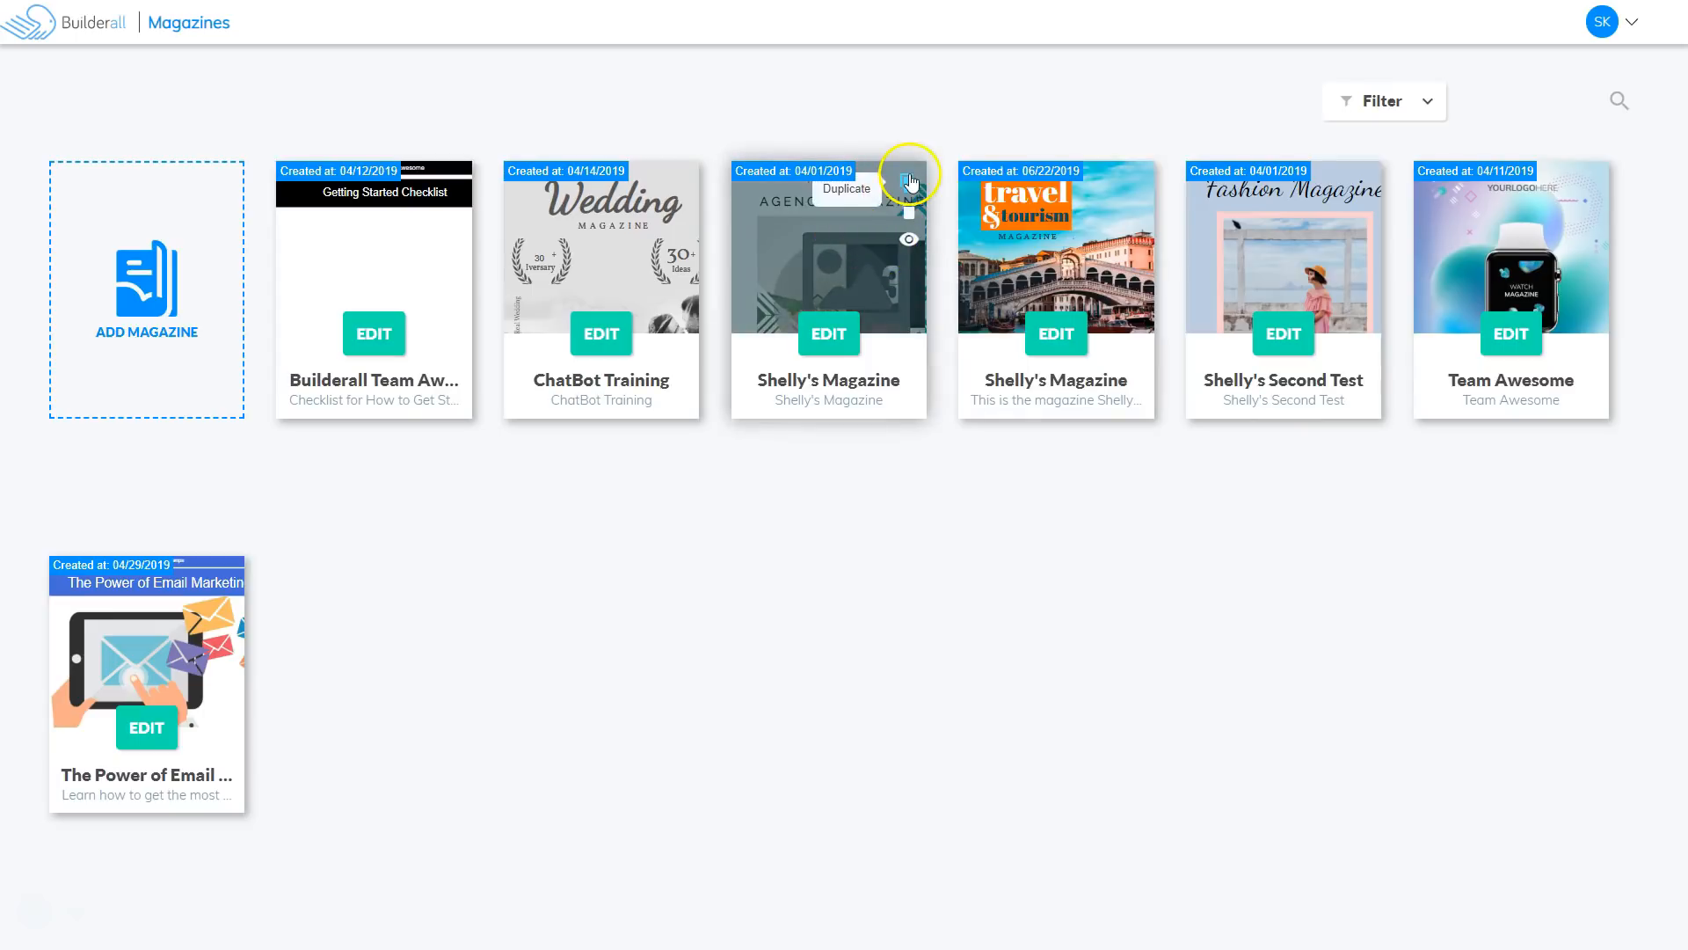
# Inspect a magazine card's Duplicate, Delete and Preview icons.
pyautogui.click(911, 212)
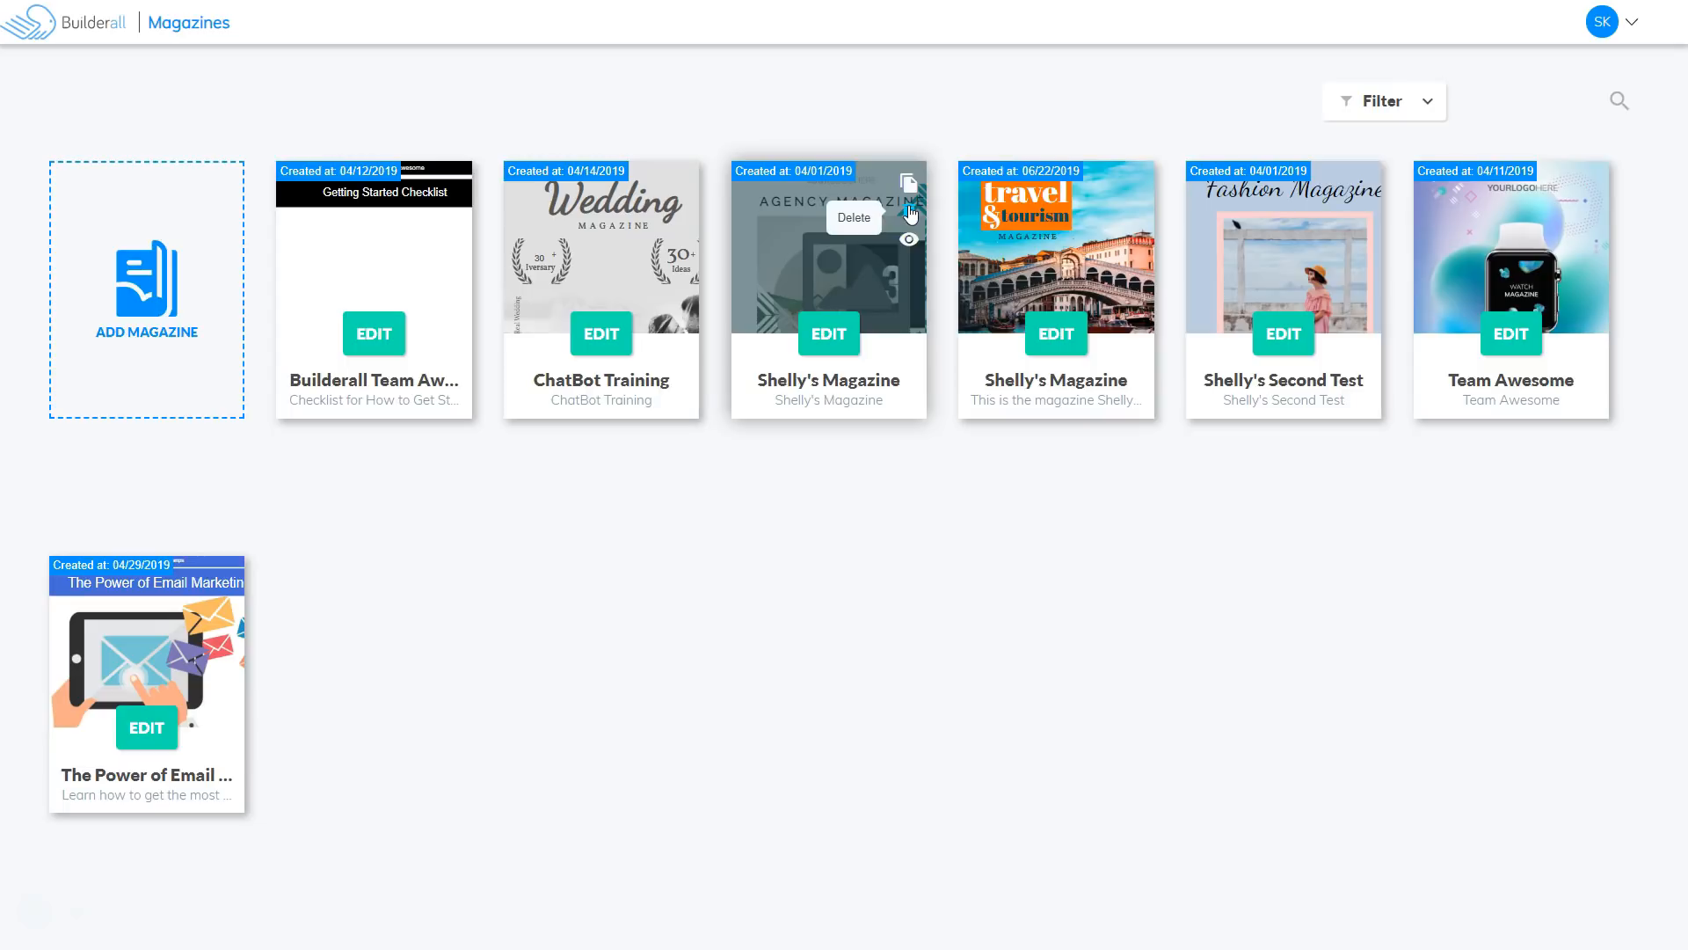
pyautogui.click(910, 240)
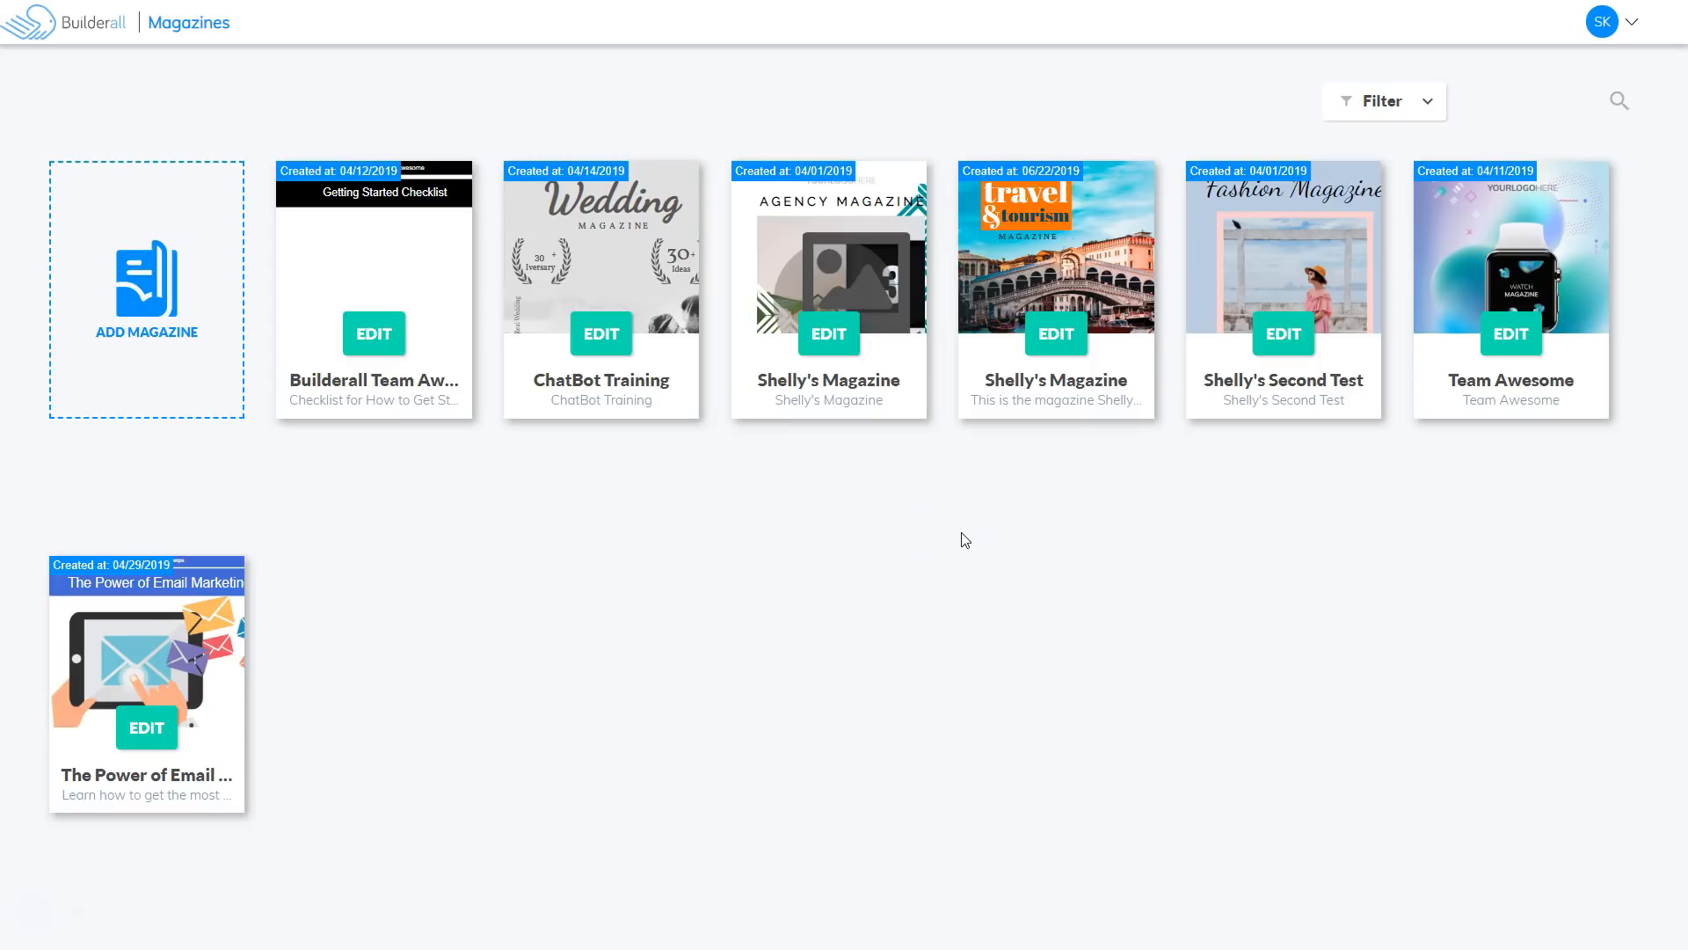
pyautogui.moveTo(1134, 303)
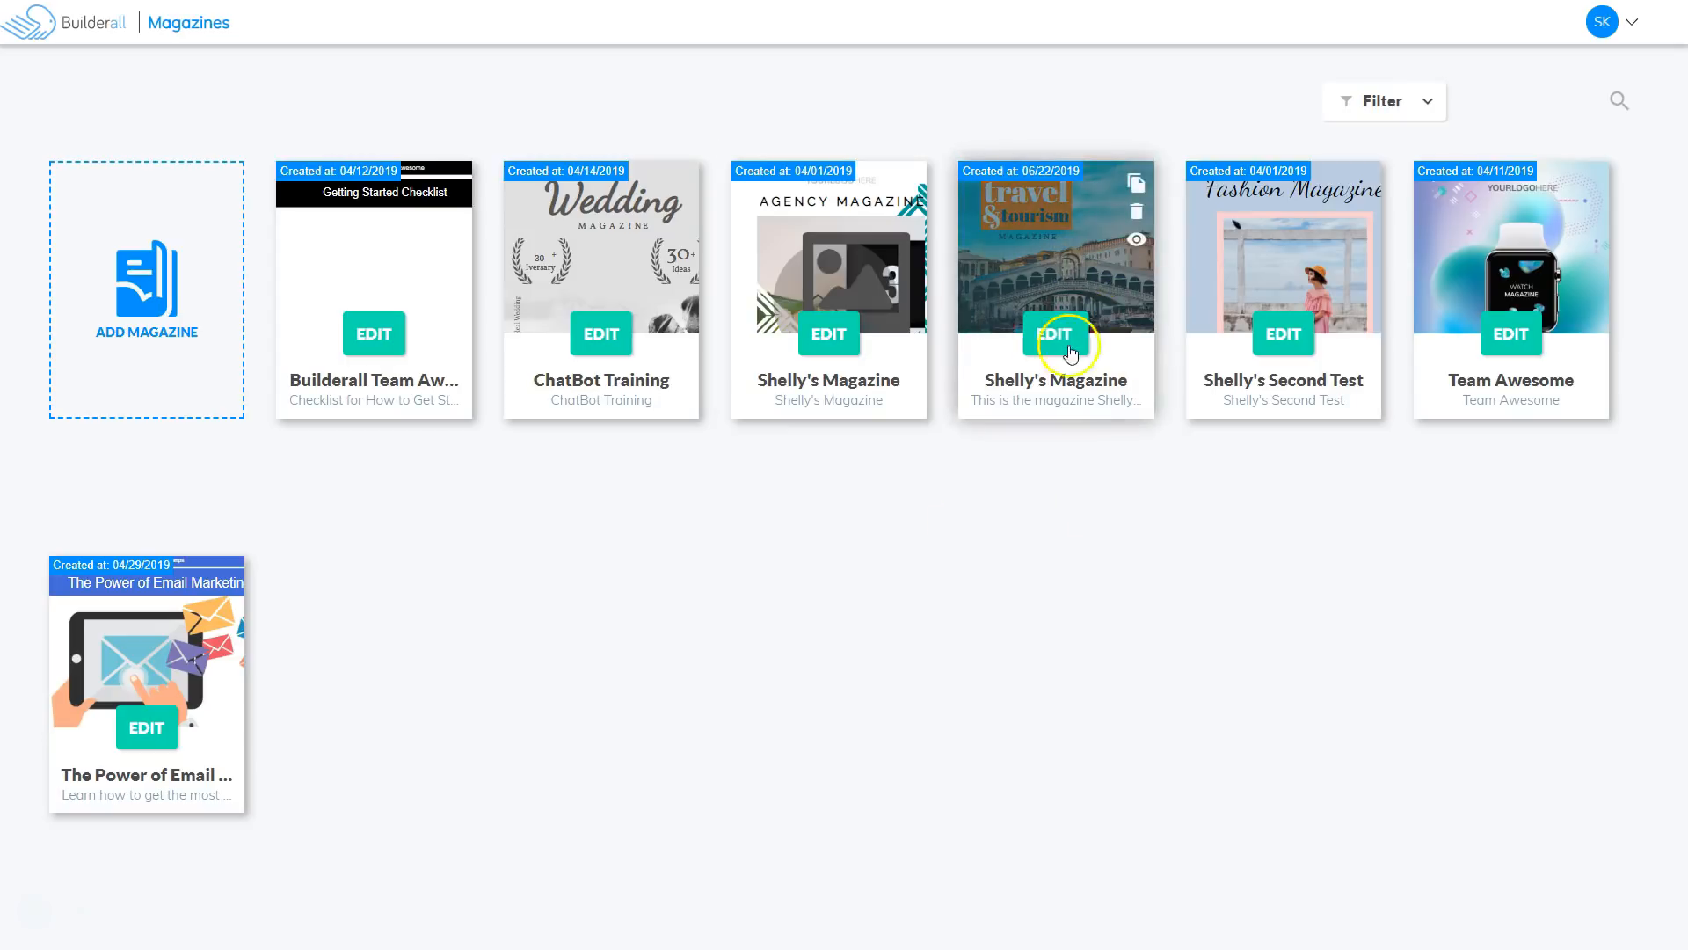
pyautogui.click(1137, 242)
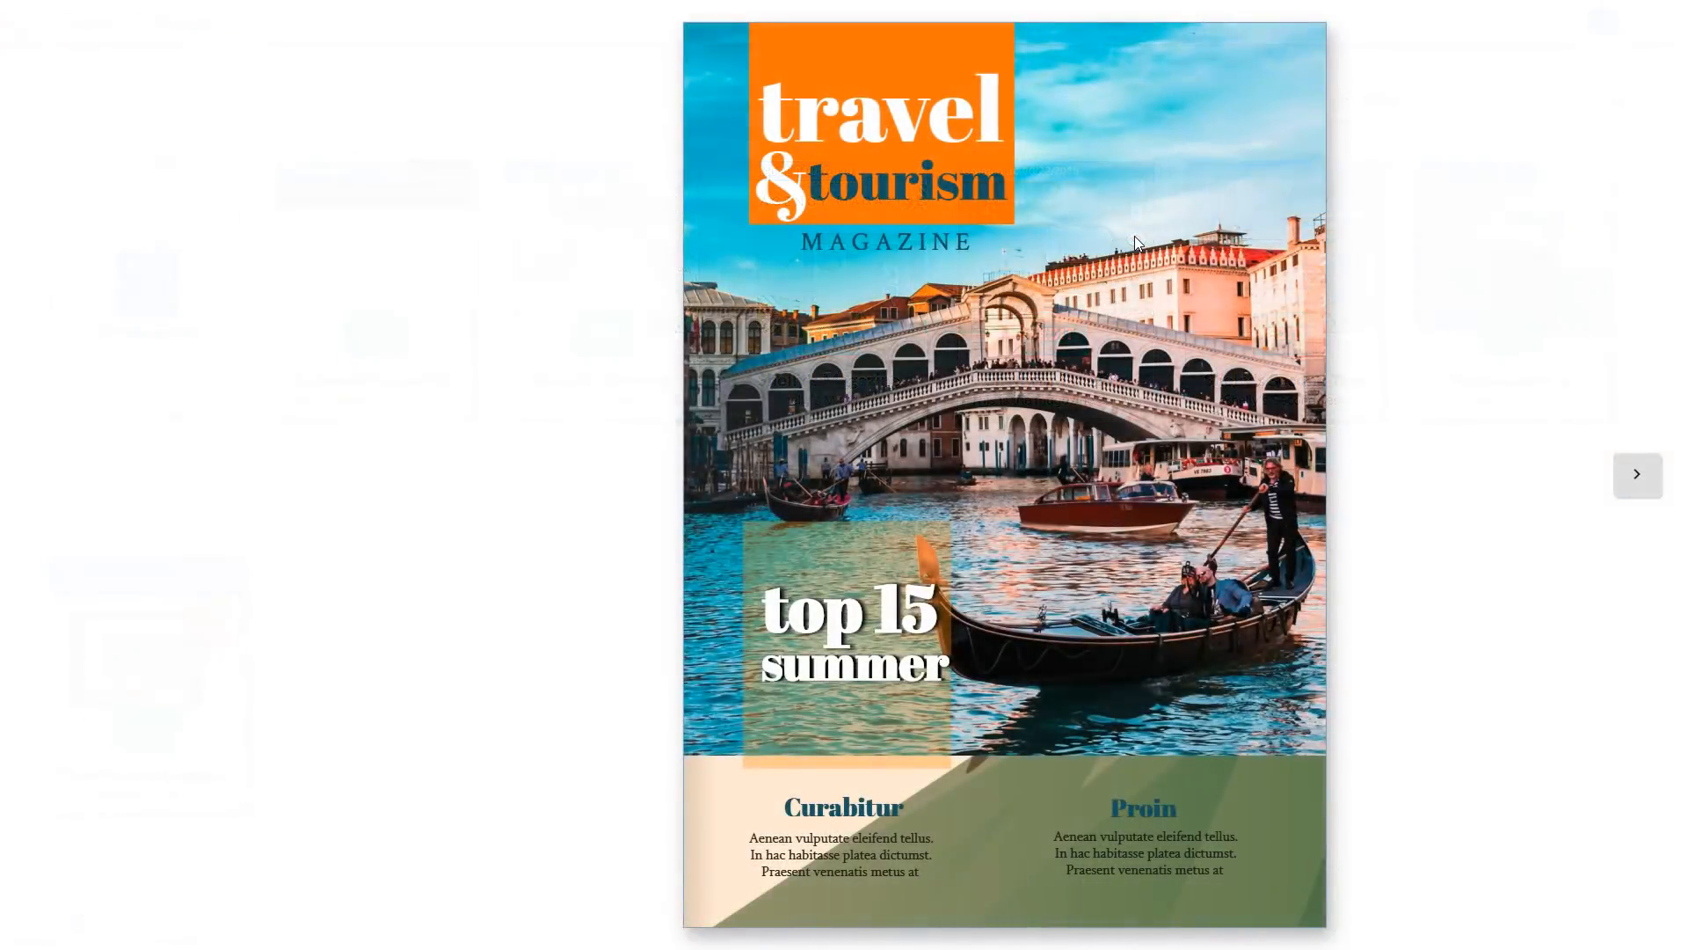
pyautogui.click(1638, 480)
pyautogui.click(1637, 476)
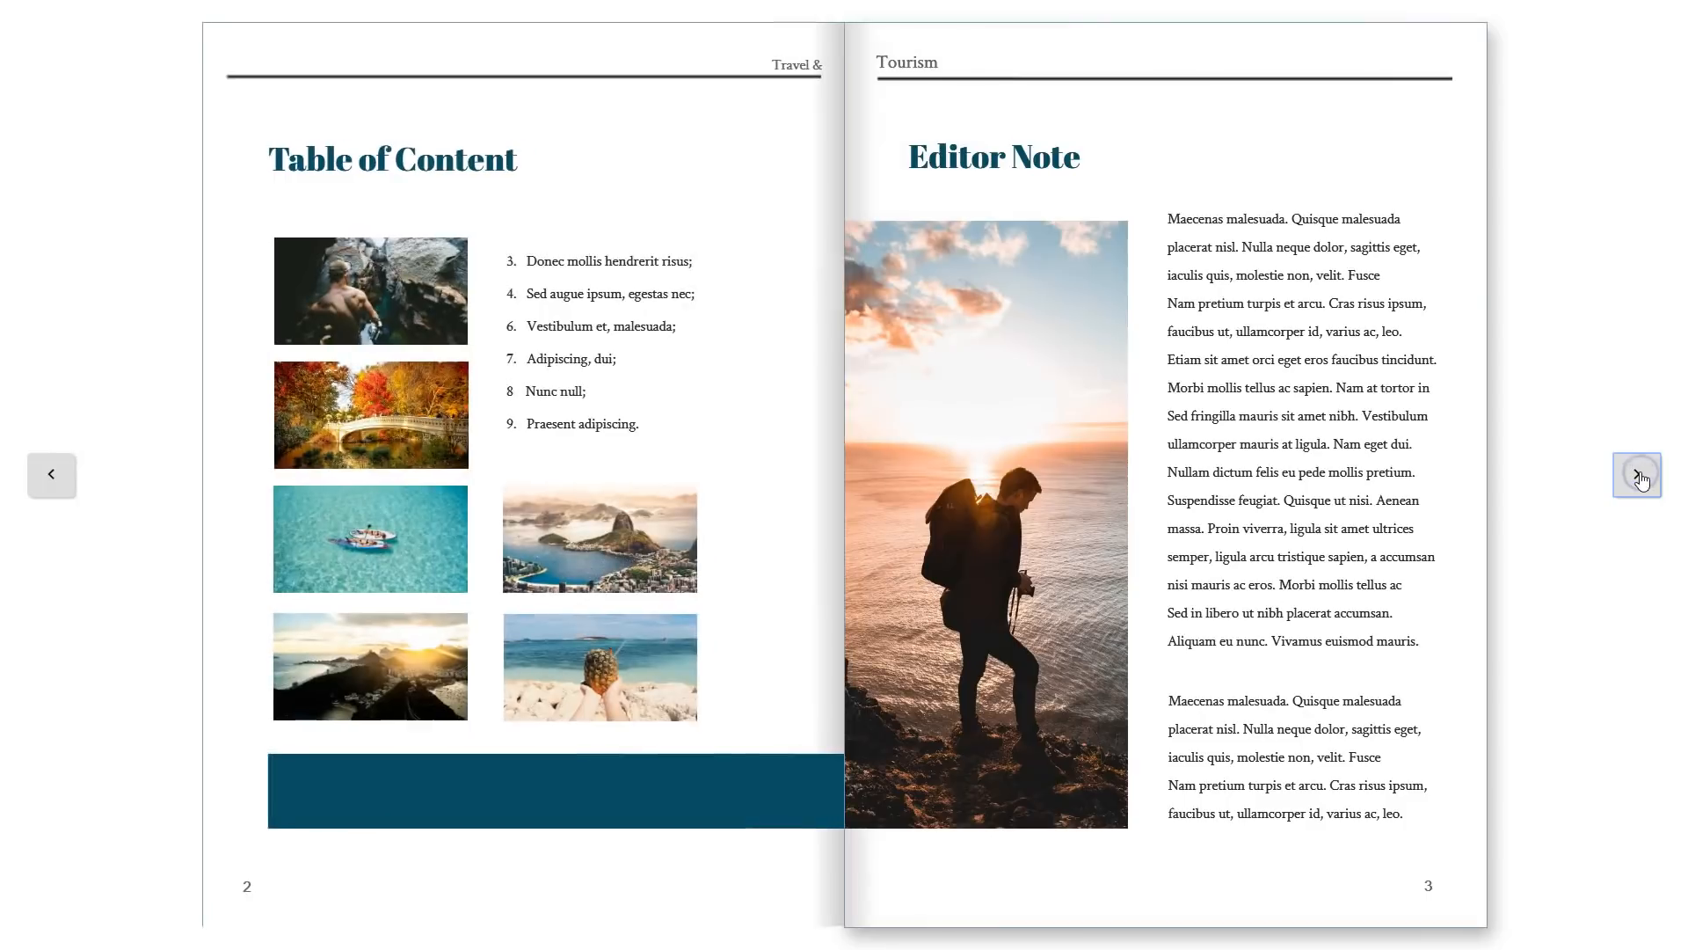
pyautogui.click(1637, 476)
pyautogui.click(1639, 476)
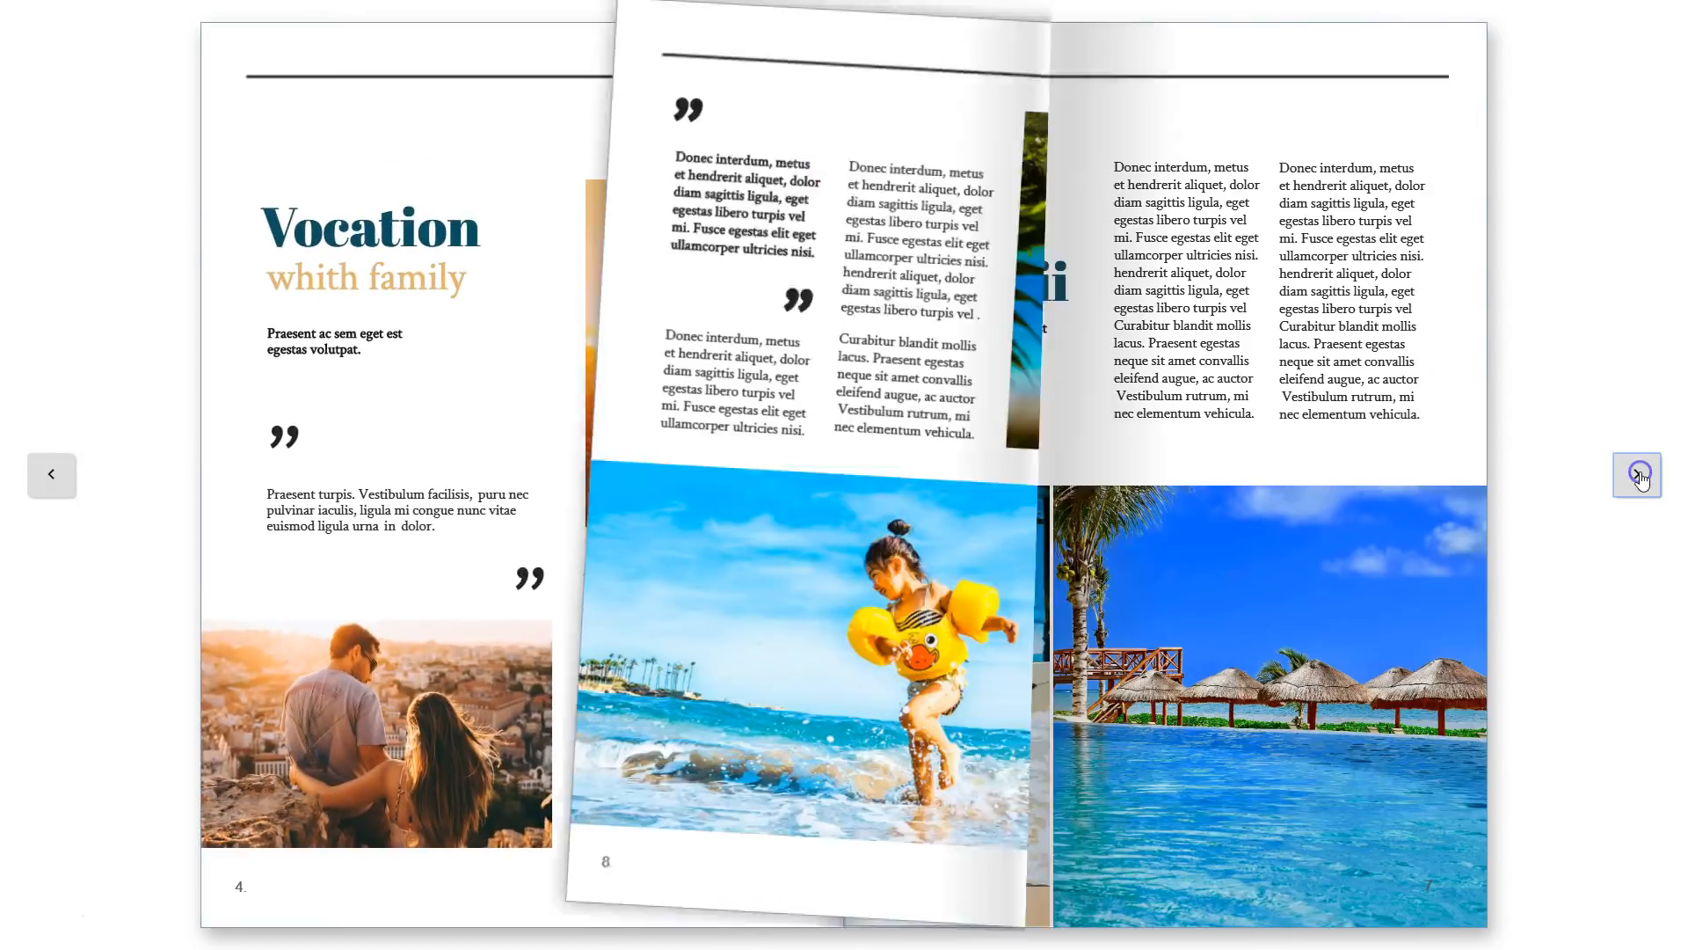
pyautogui.click(1639, 476)
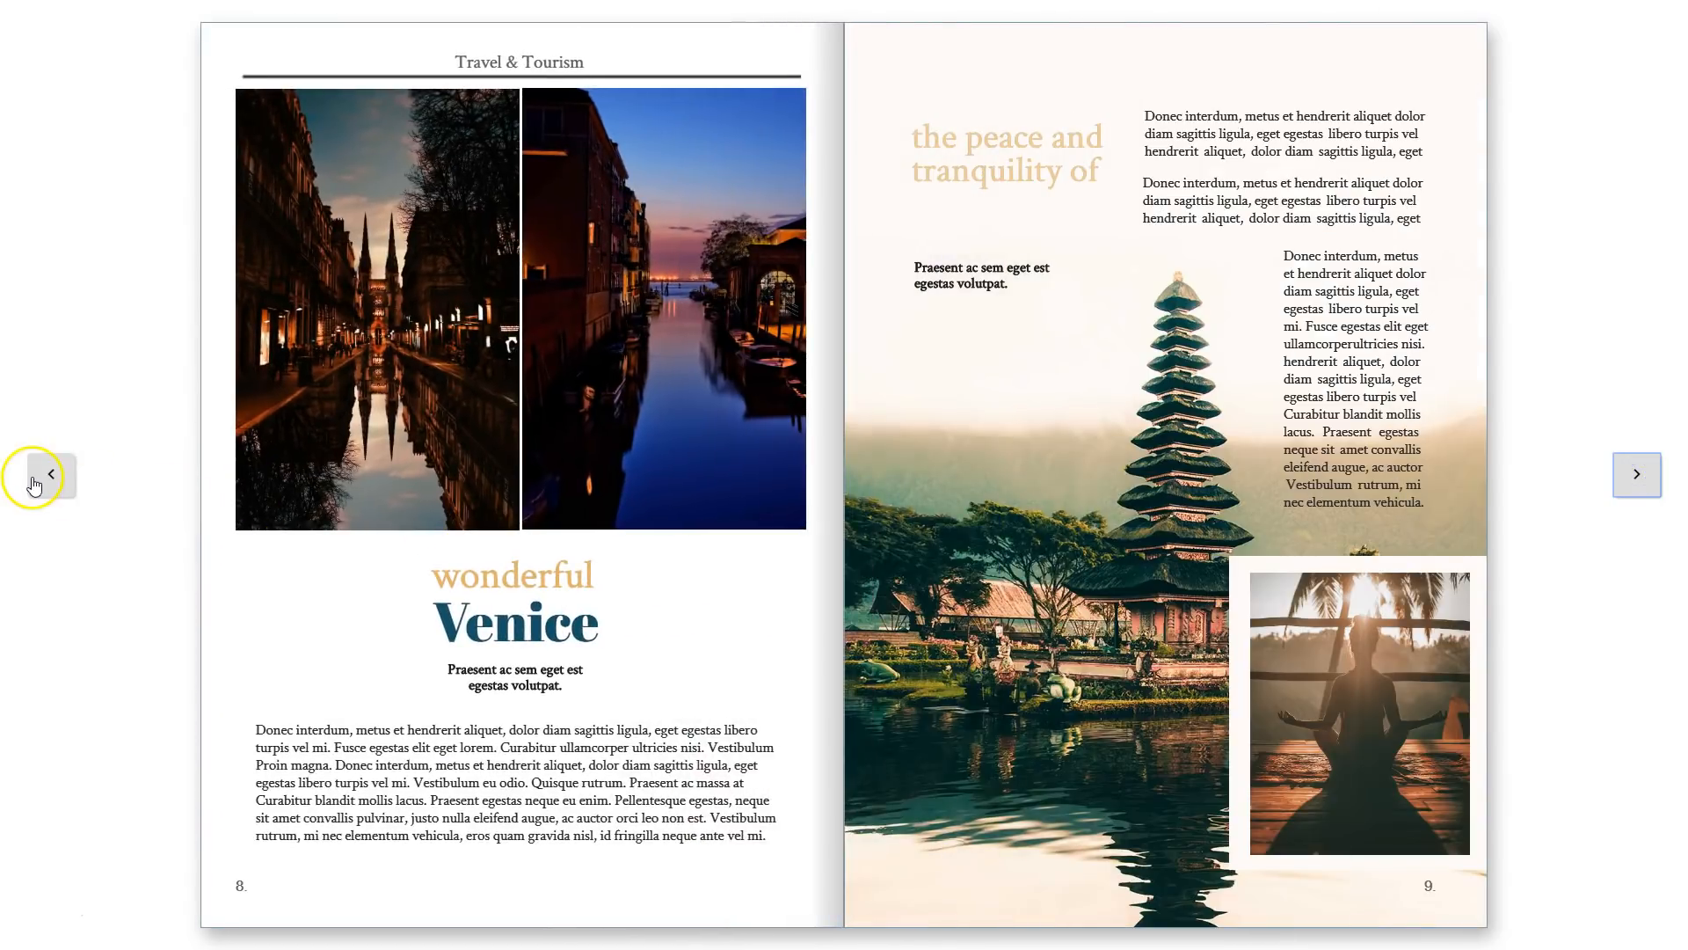
pyautogui.click(38, 480)
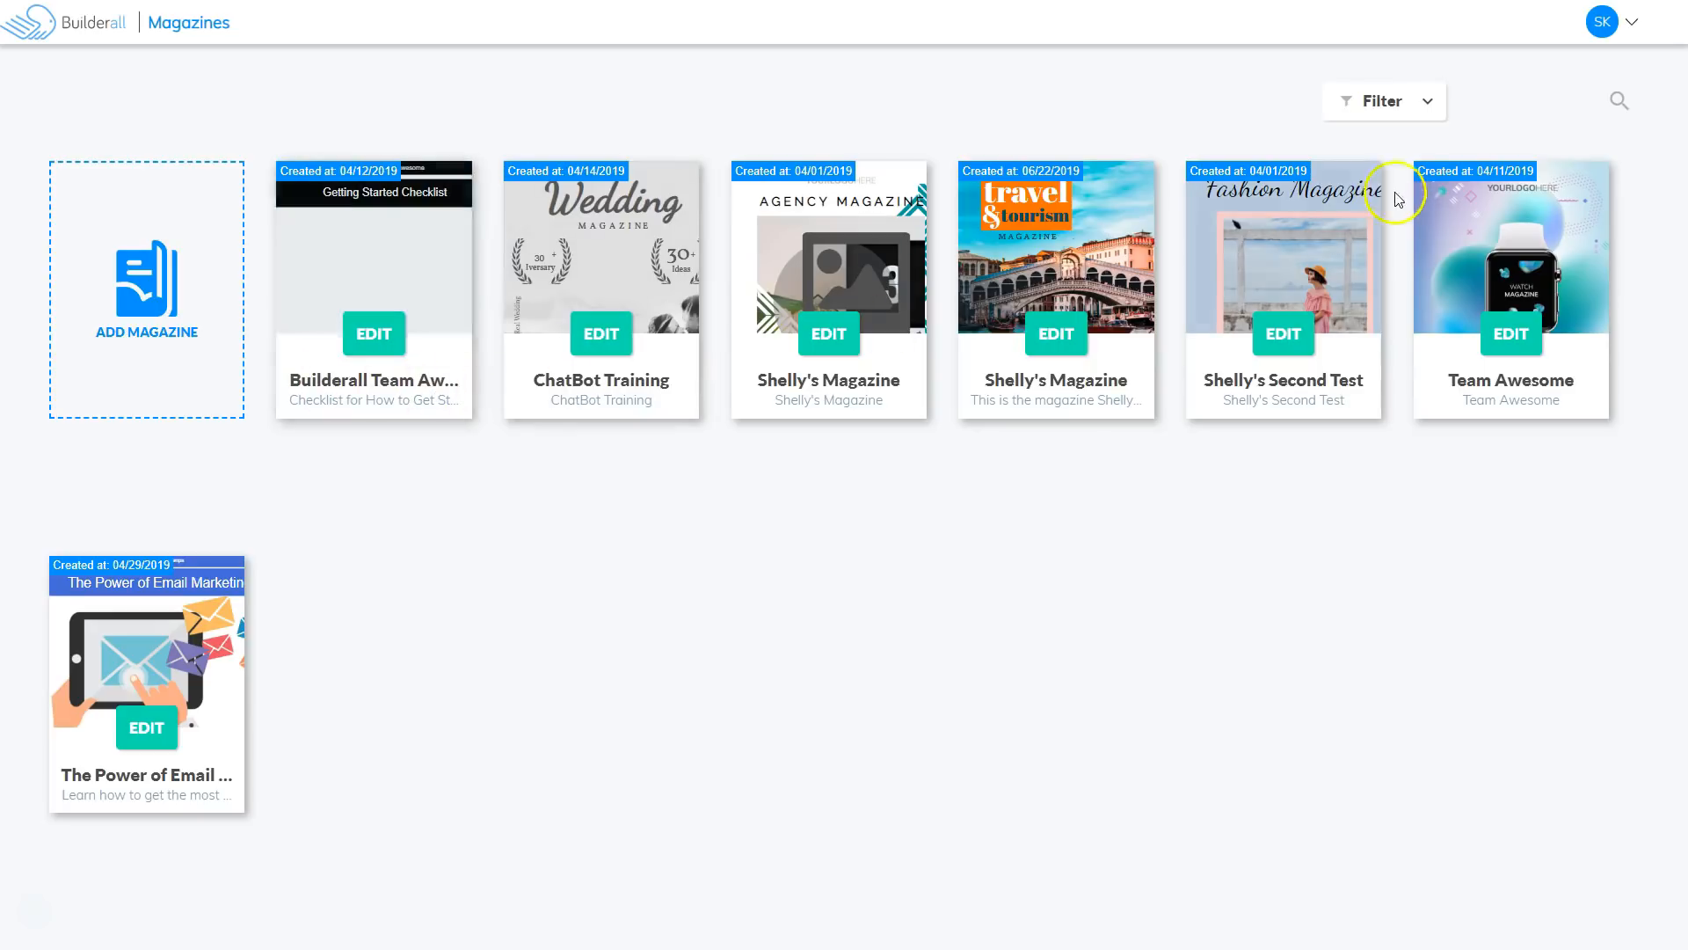
# Sort the magazines alphabetically, then by creation date with newest first.
pyautogui.click(1426, 101)
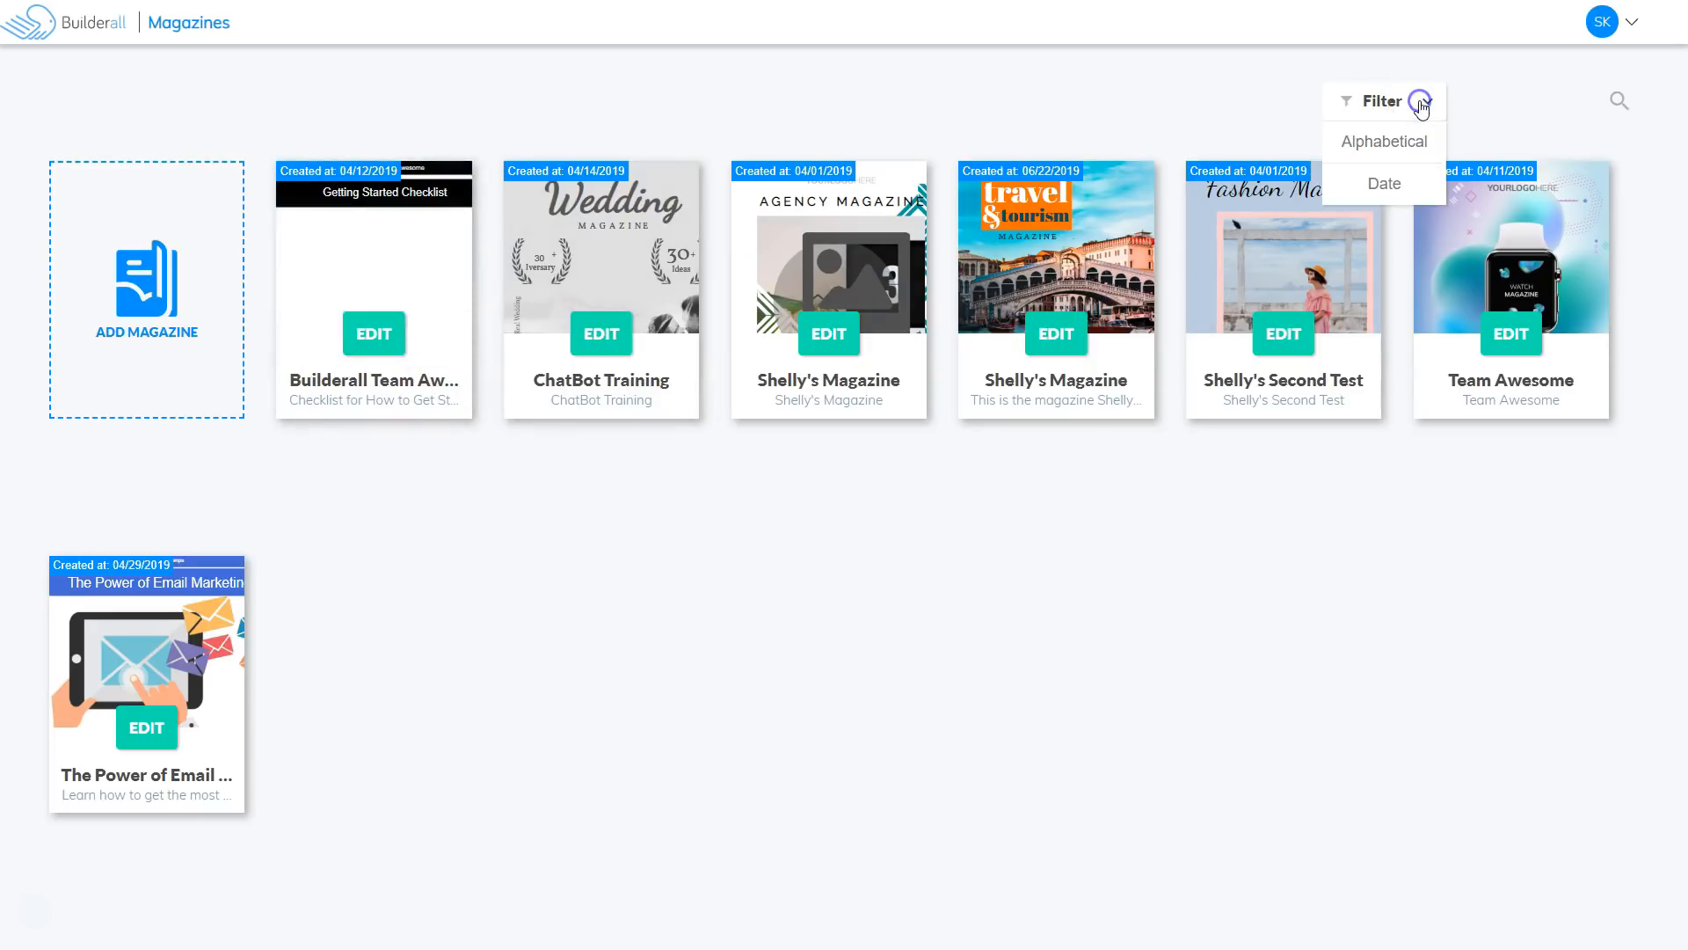
pyautogui.click(1399, 145)
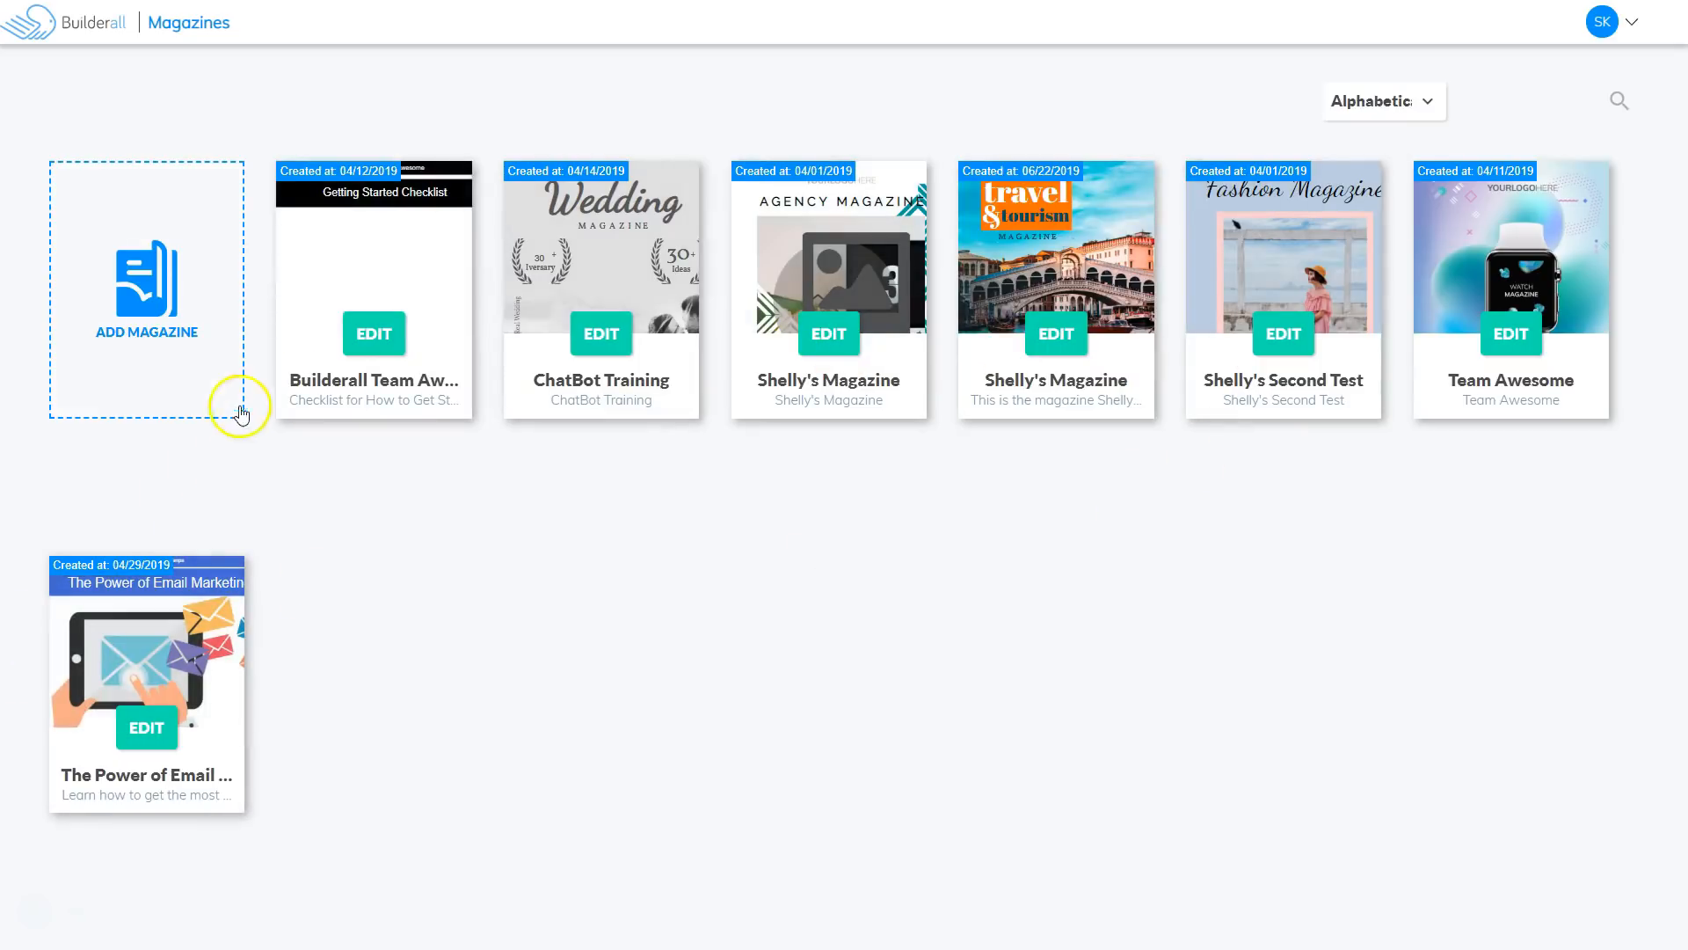
pyautogui.click(1426, 106)
pyautogui.click(1385, 182)
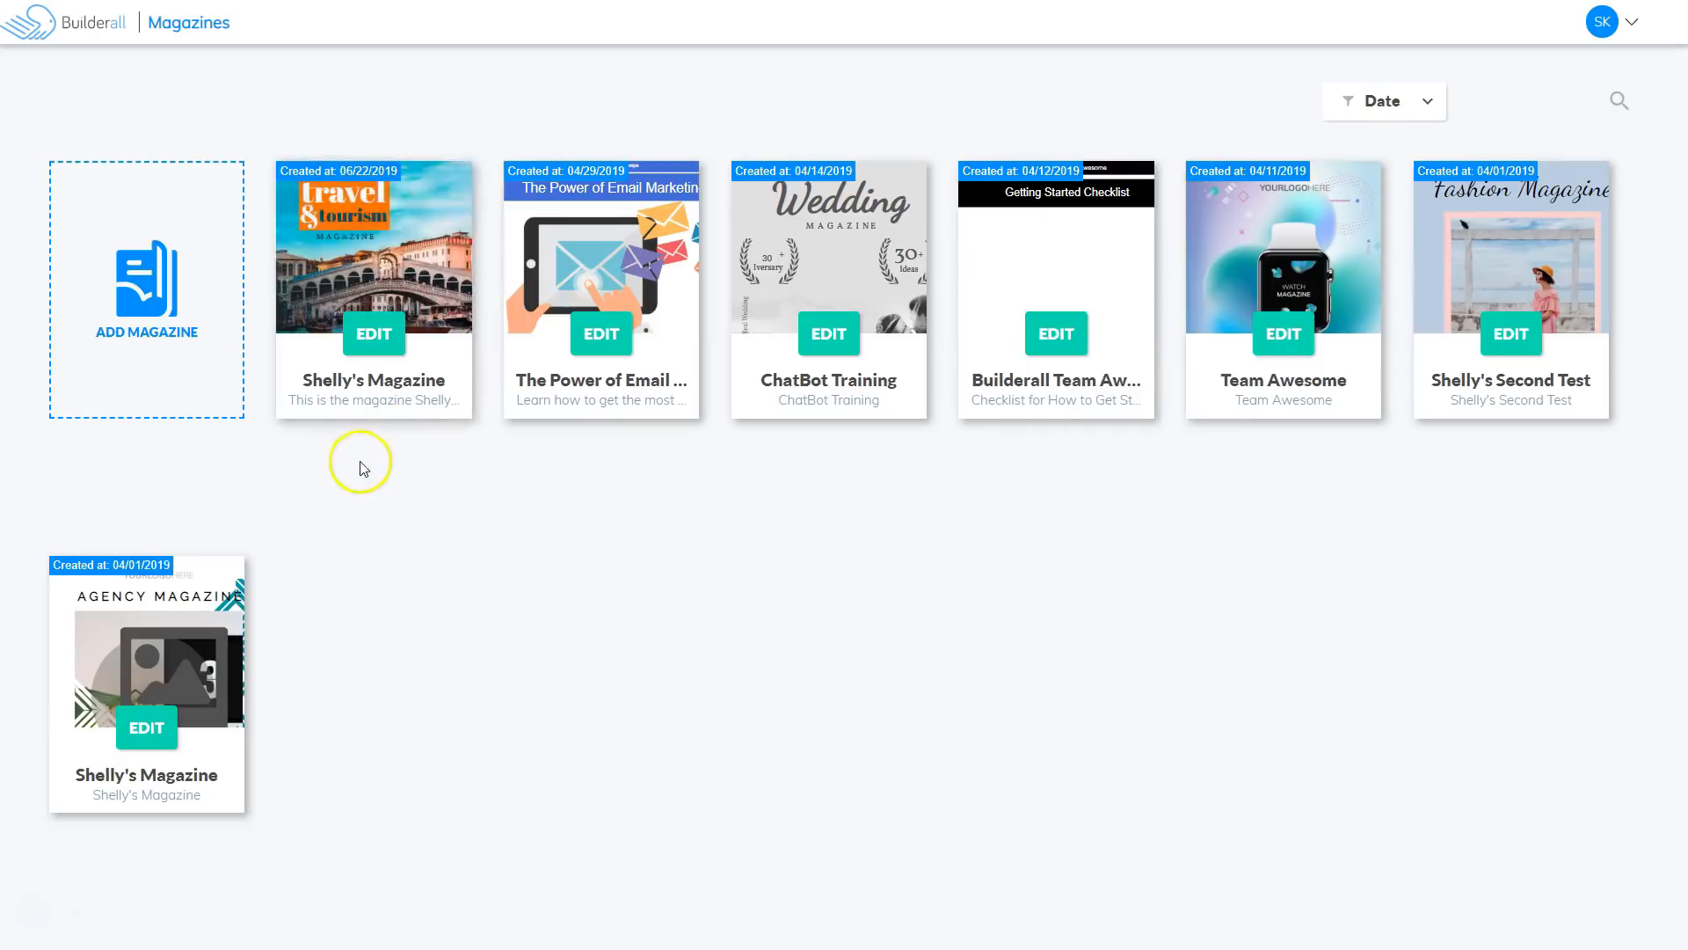
# Open the travel & tourism magazine card for editing.
pyautogui.moveTo(342, 194)
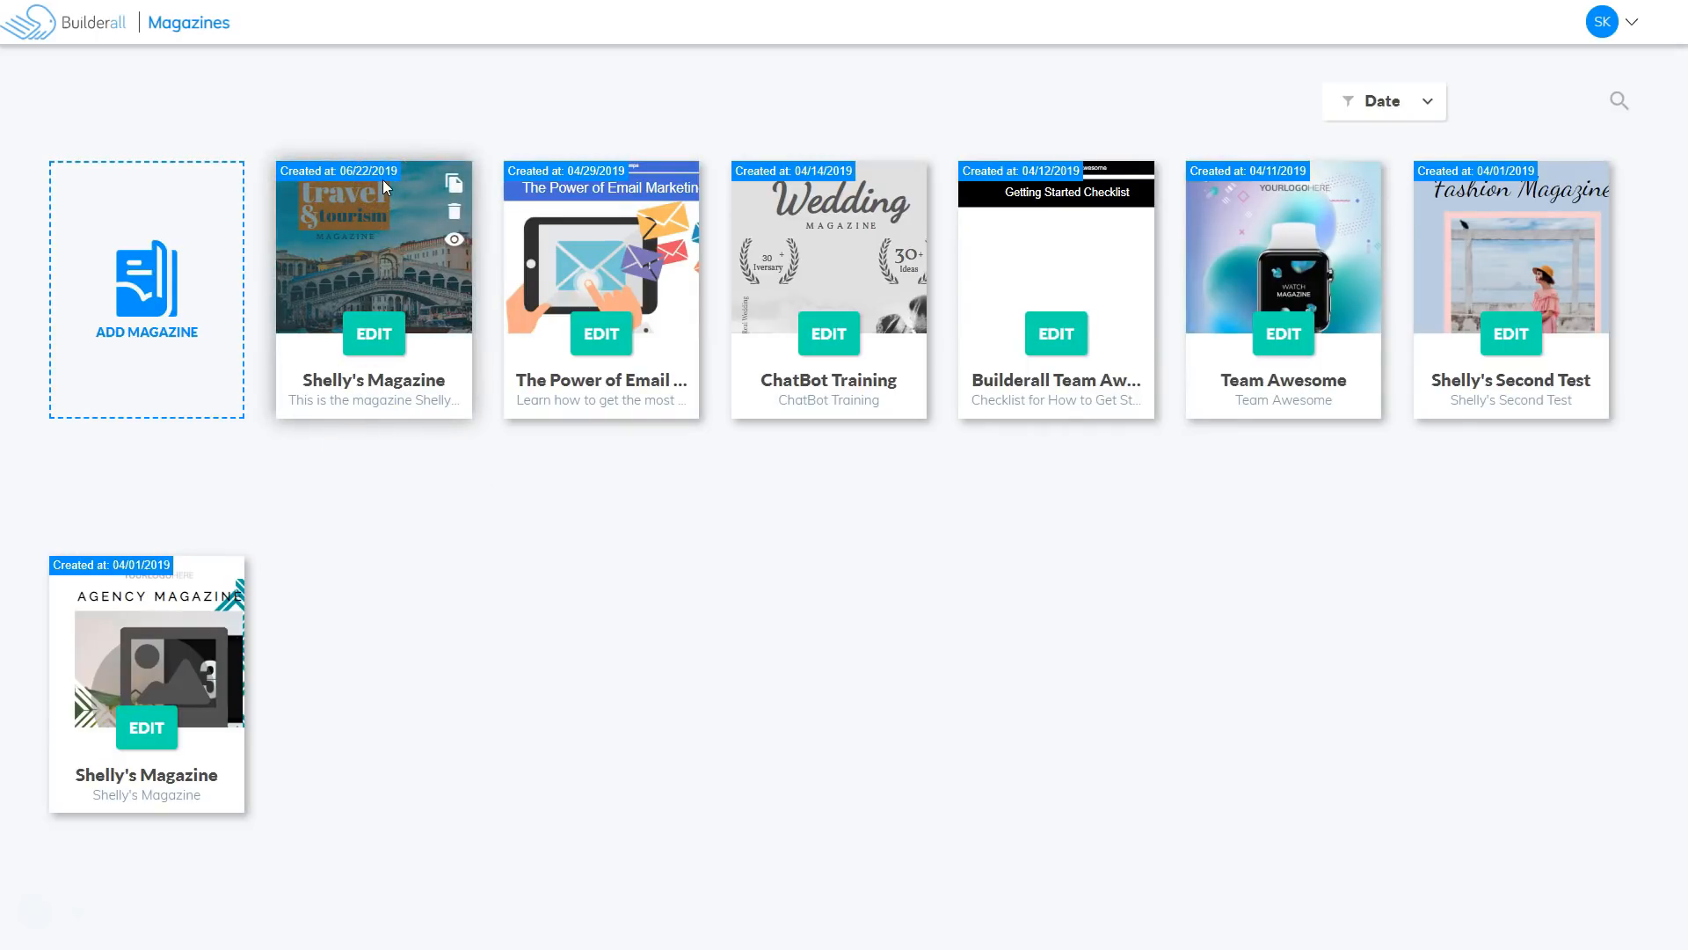
pyautogui.moveTo(66, 763)
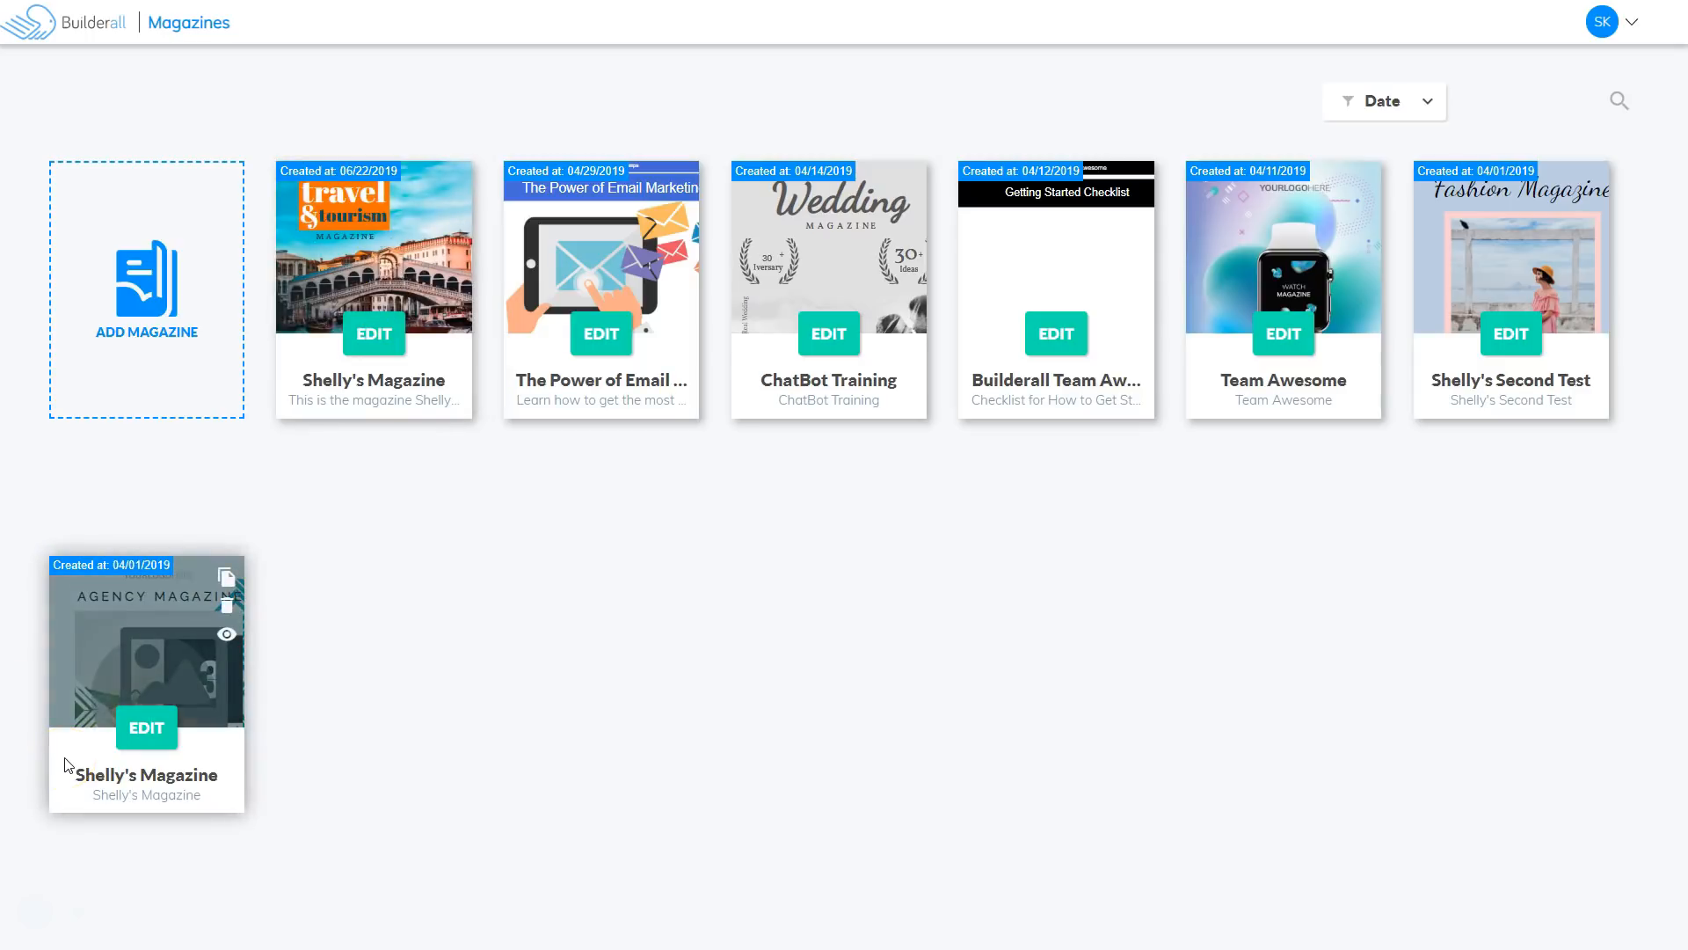
pyautogui.moveTo(435, 314)
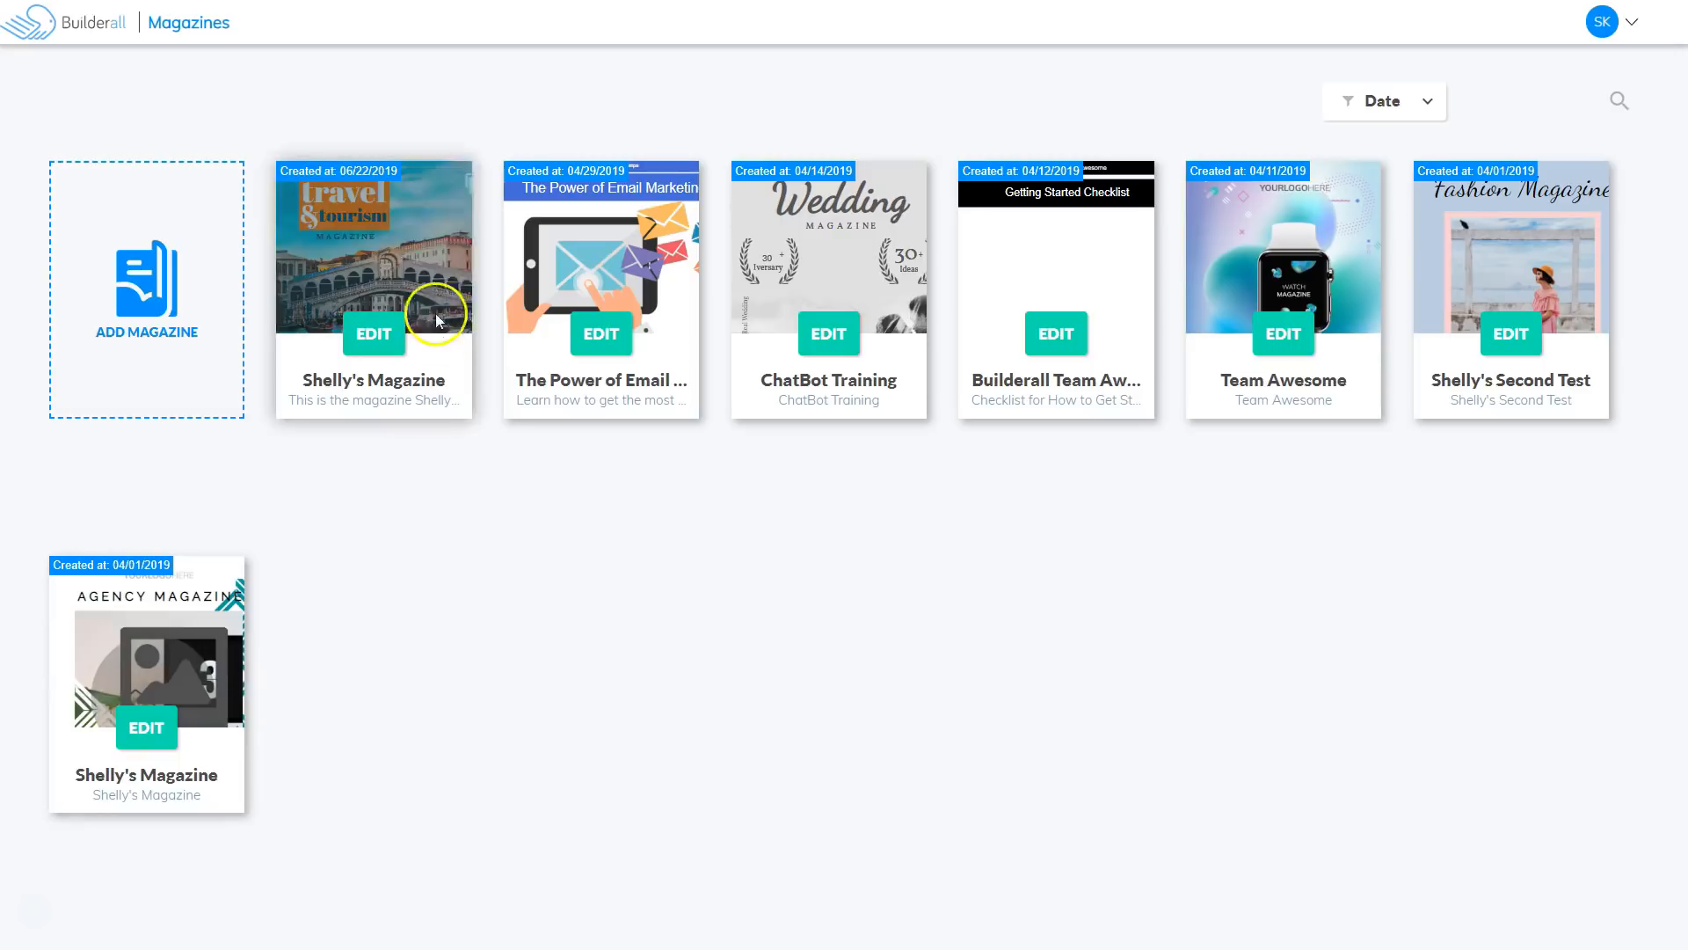
pyautogui.click(378, 331)
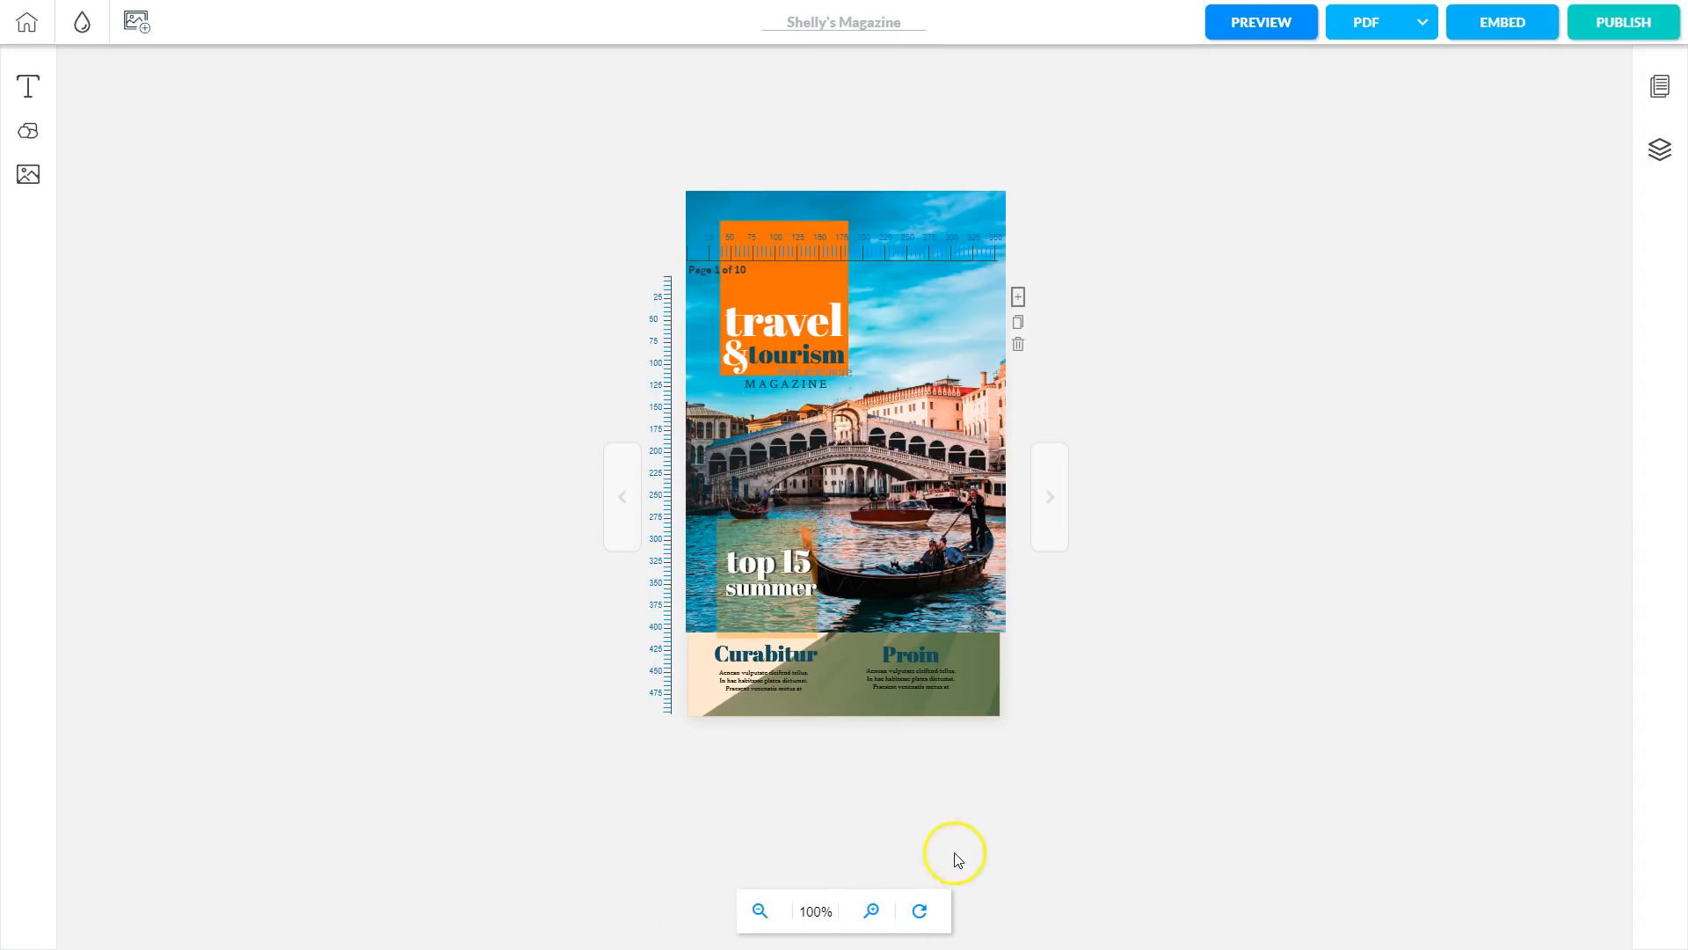
# Zoom in on the cover page and shift it higher in the workspace.
pyautogui.click(875, 913)
pyautogui.click(893, 863)
pyautogui.scroll(-1, 897, 845)
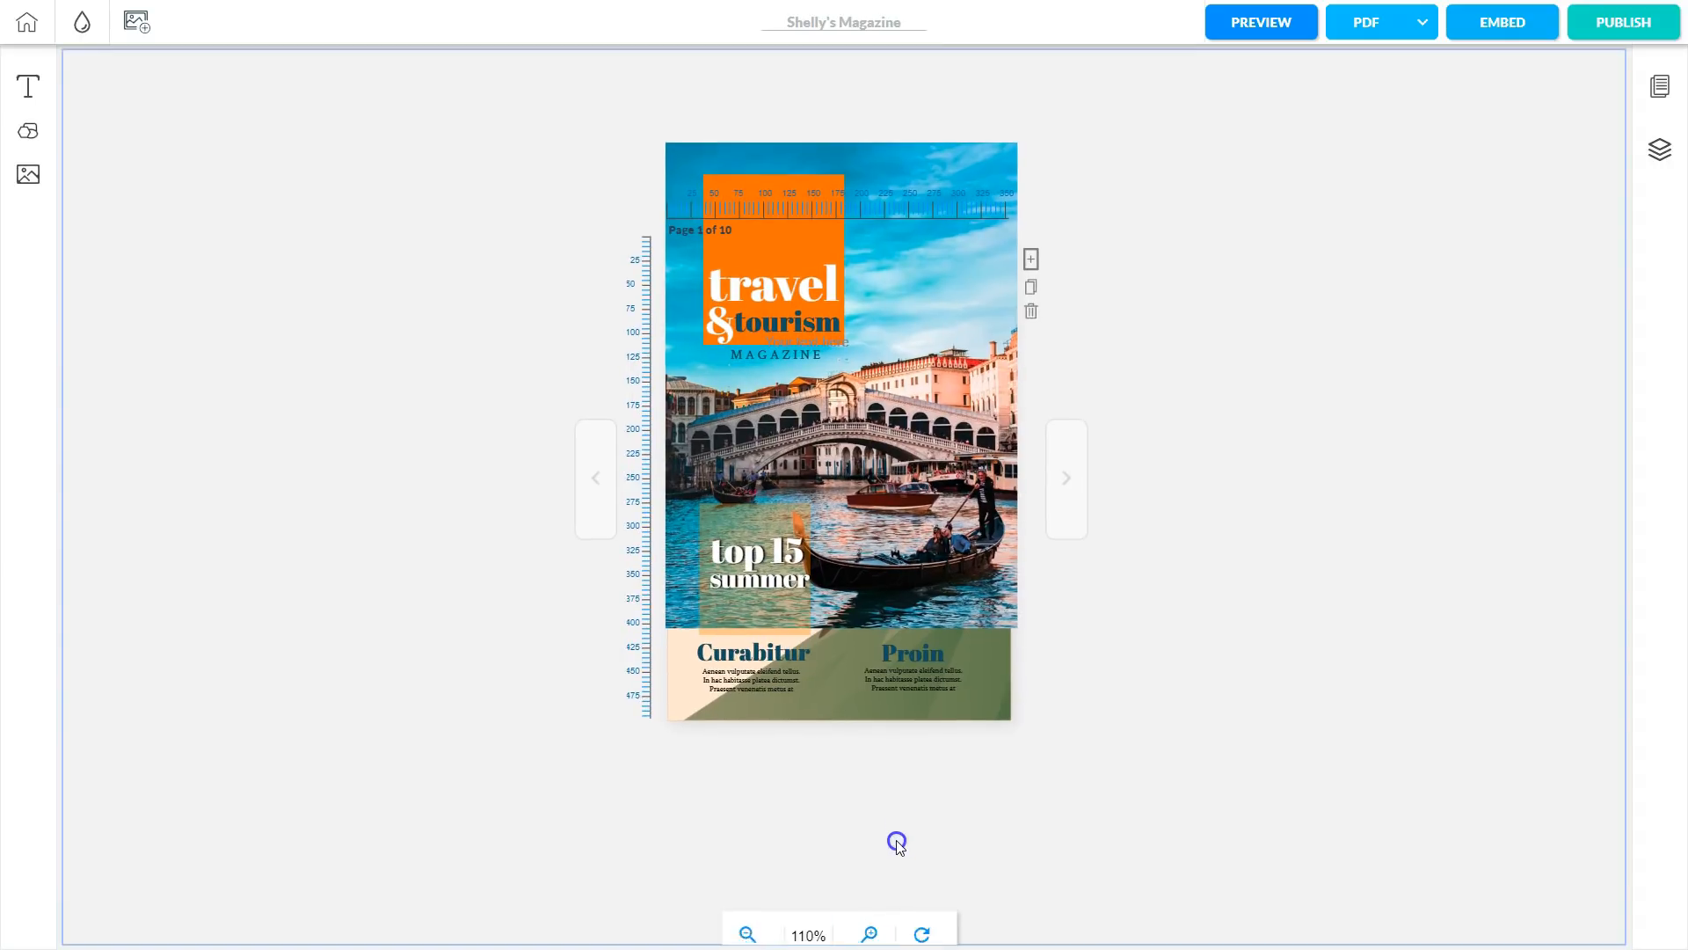
pyautogui.moveTo(897, 844); pyautogui.dragTo(902, 756)
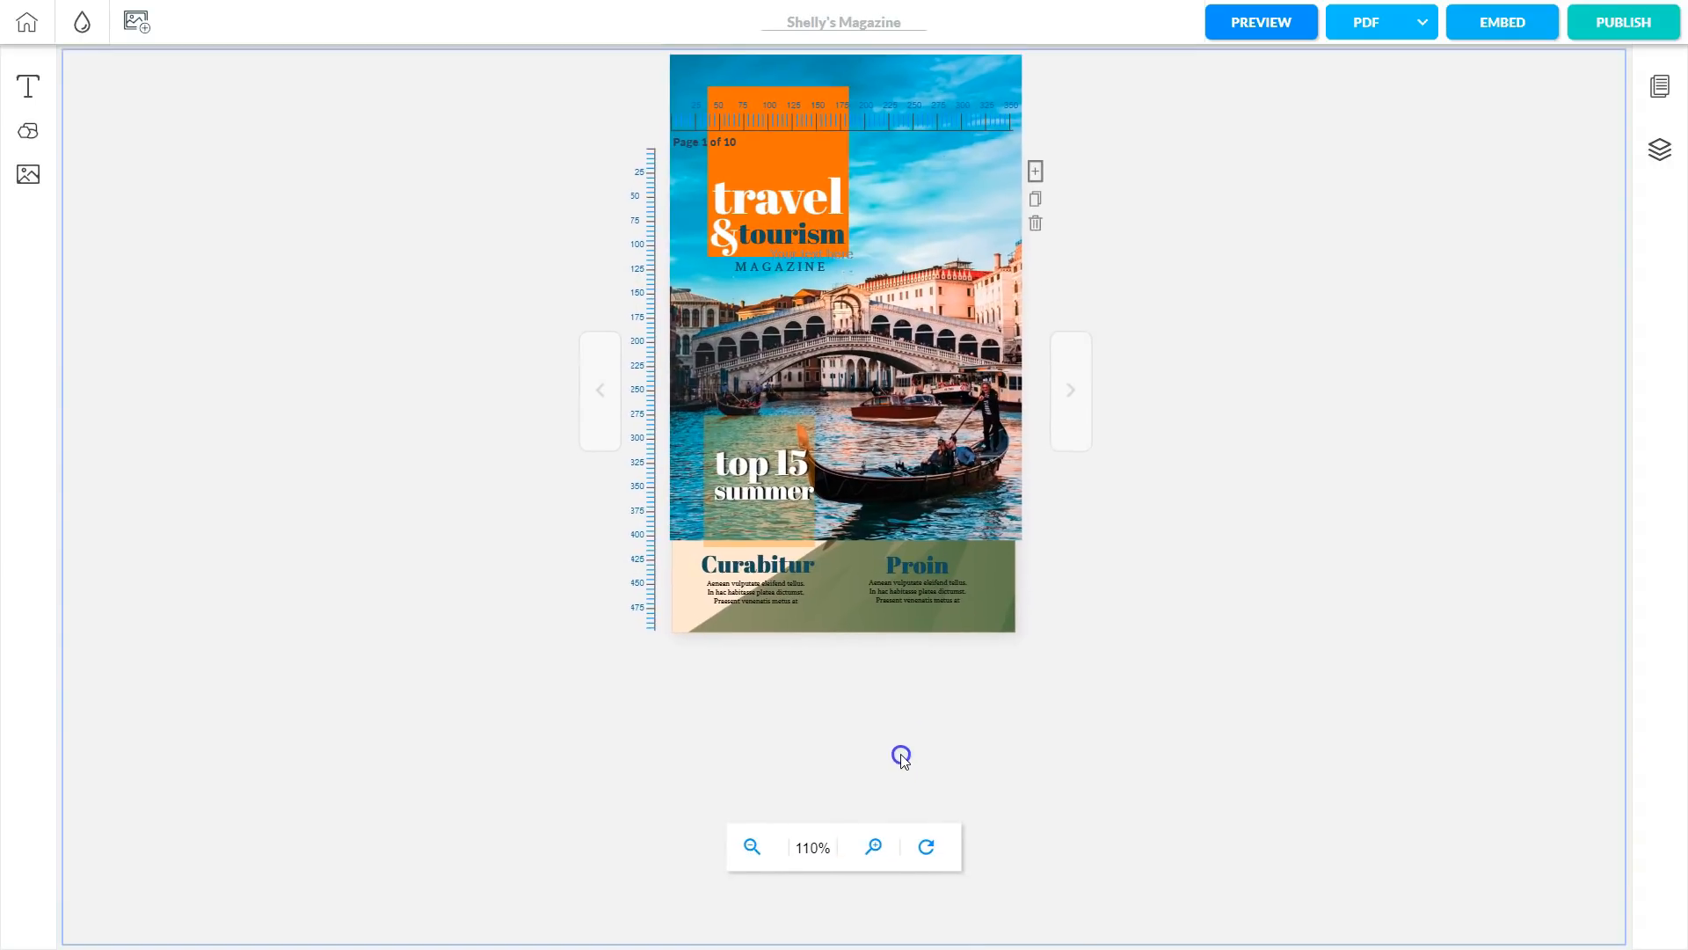
# Zoom the cover in further and bring its top back into view.
pyautogui.click(877, 847)
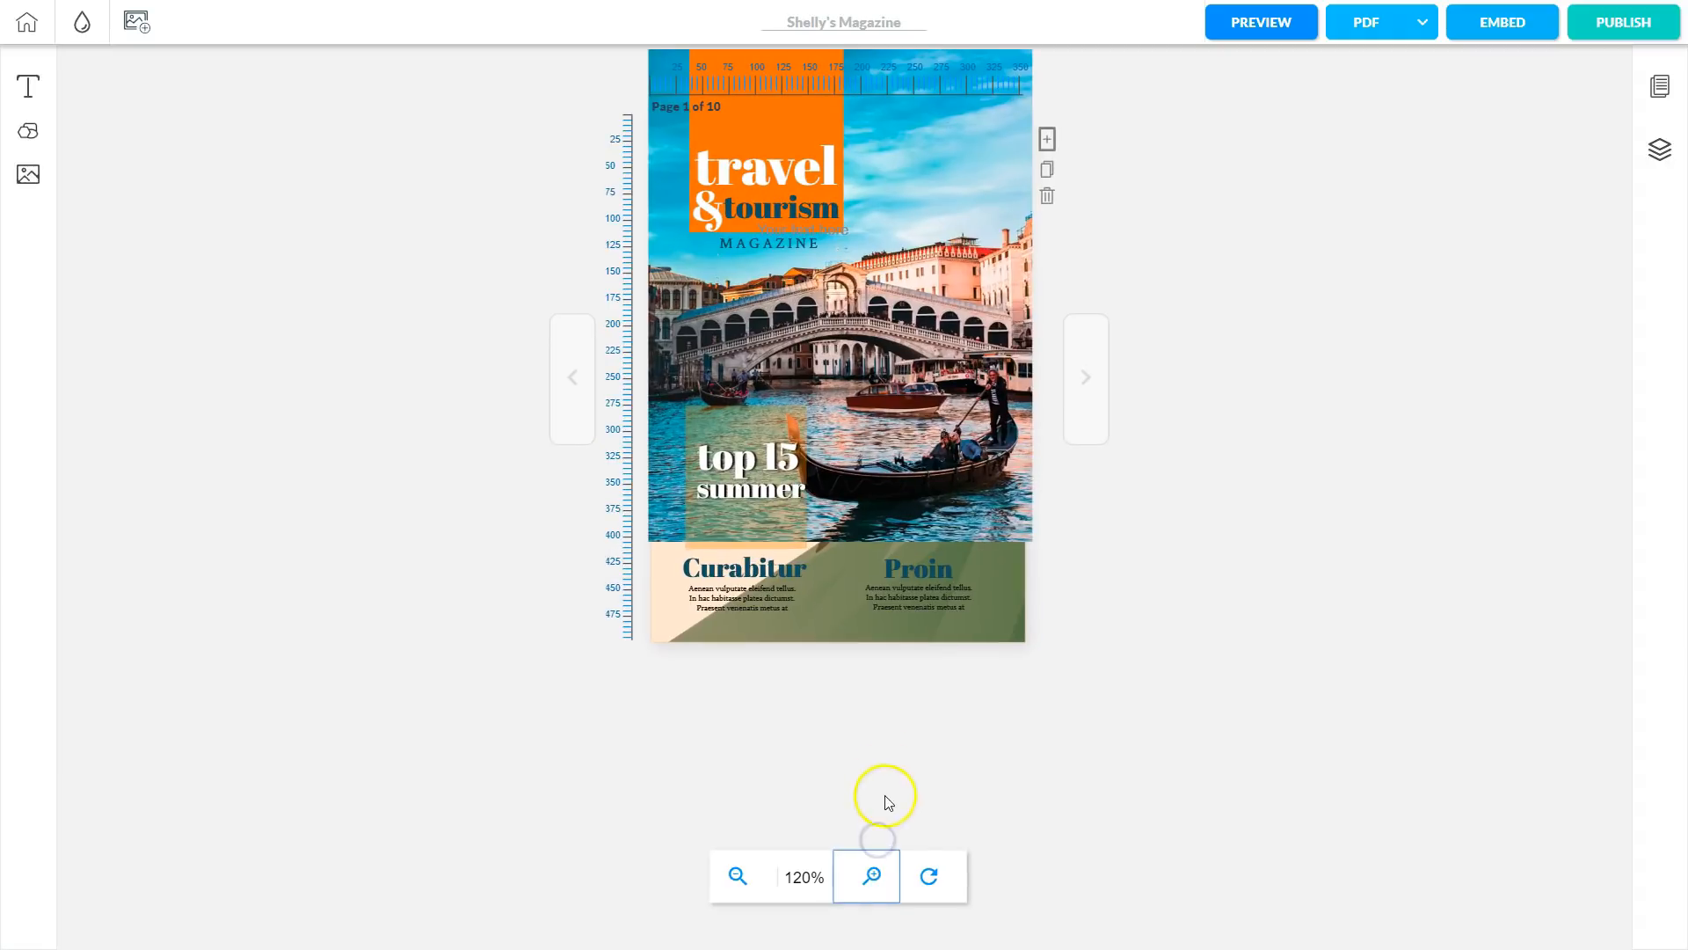
pyautogui.click(872, 876)
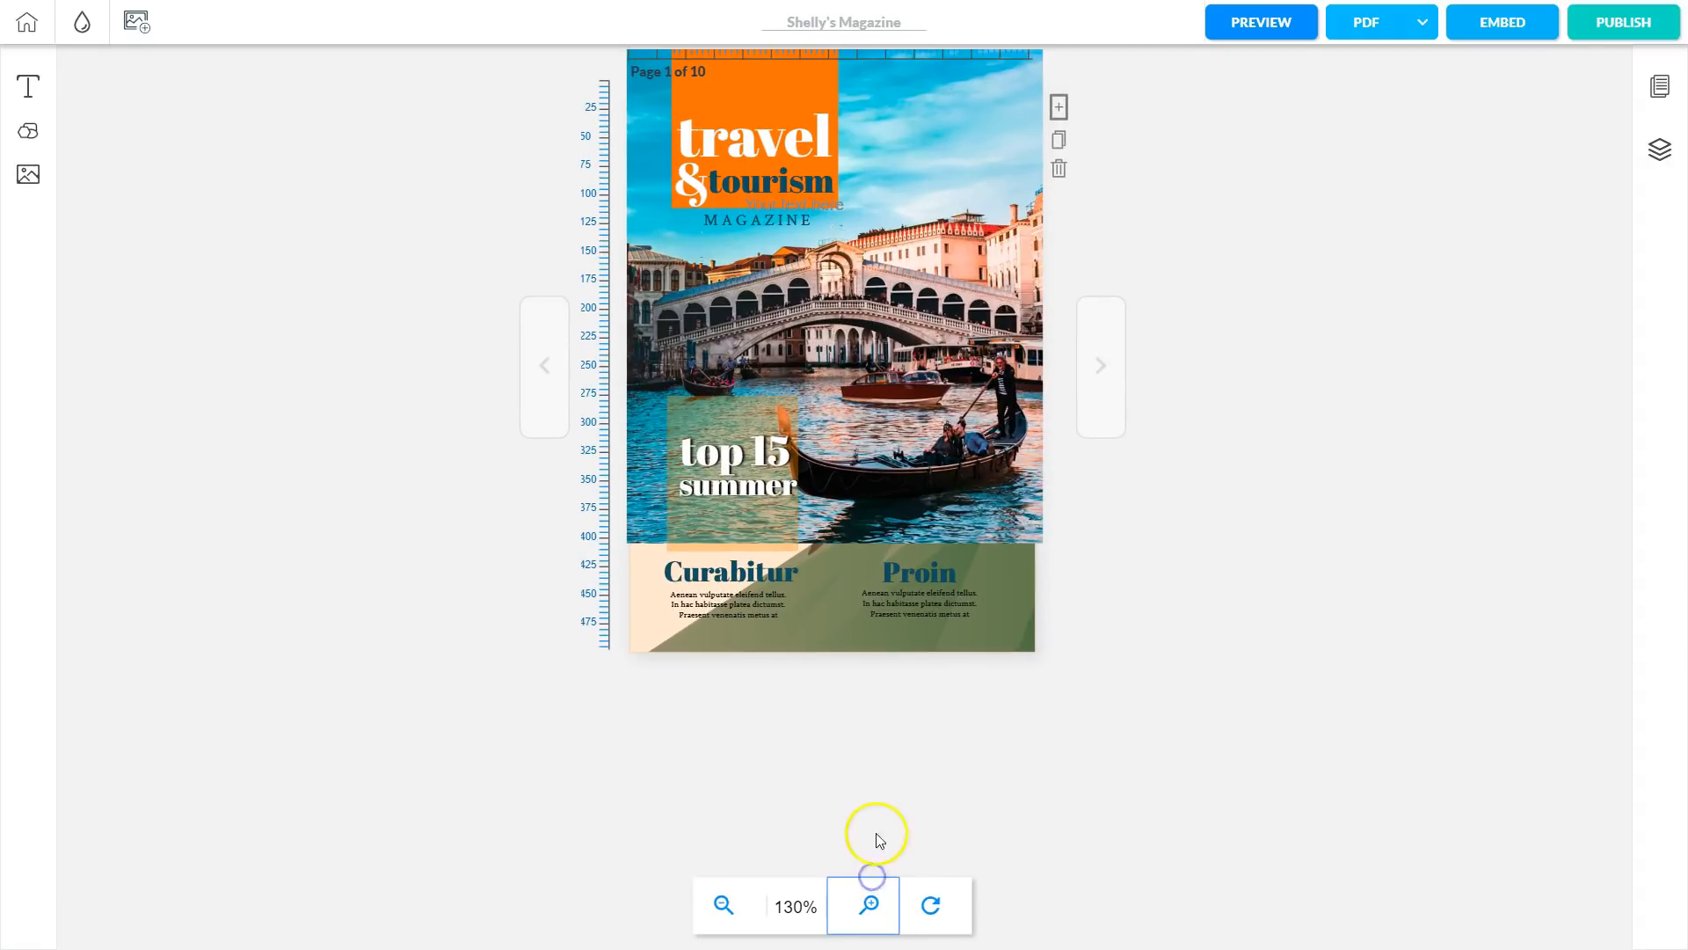
pyautogui.click(867, 904)
pyautogui.scroll(-1, 871, 860)
pyautogui.click(871, 819)
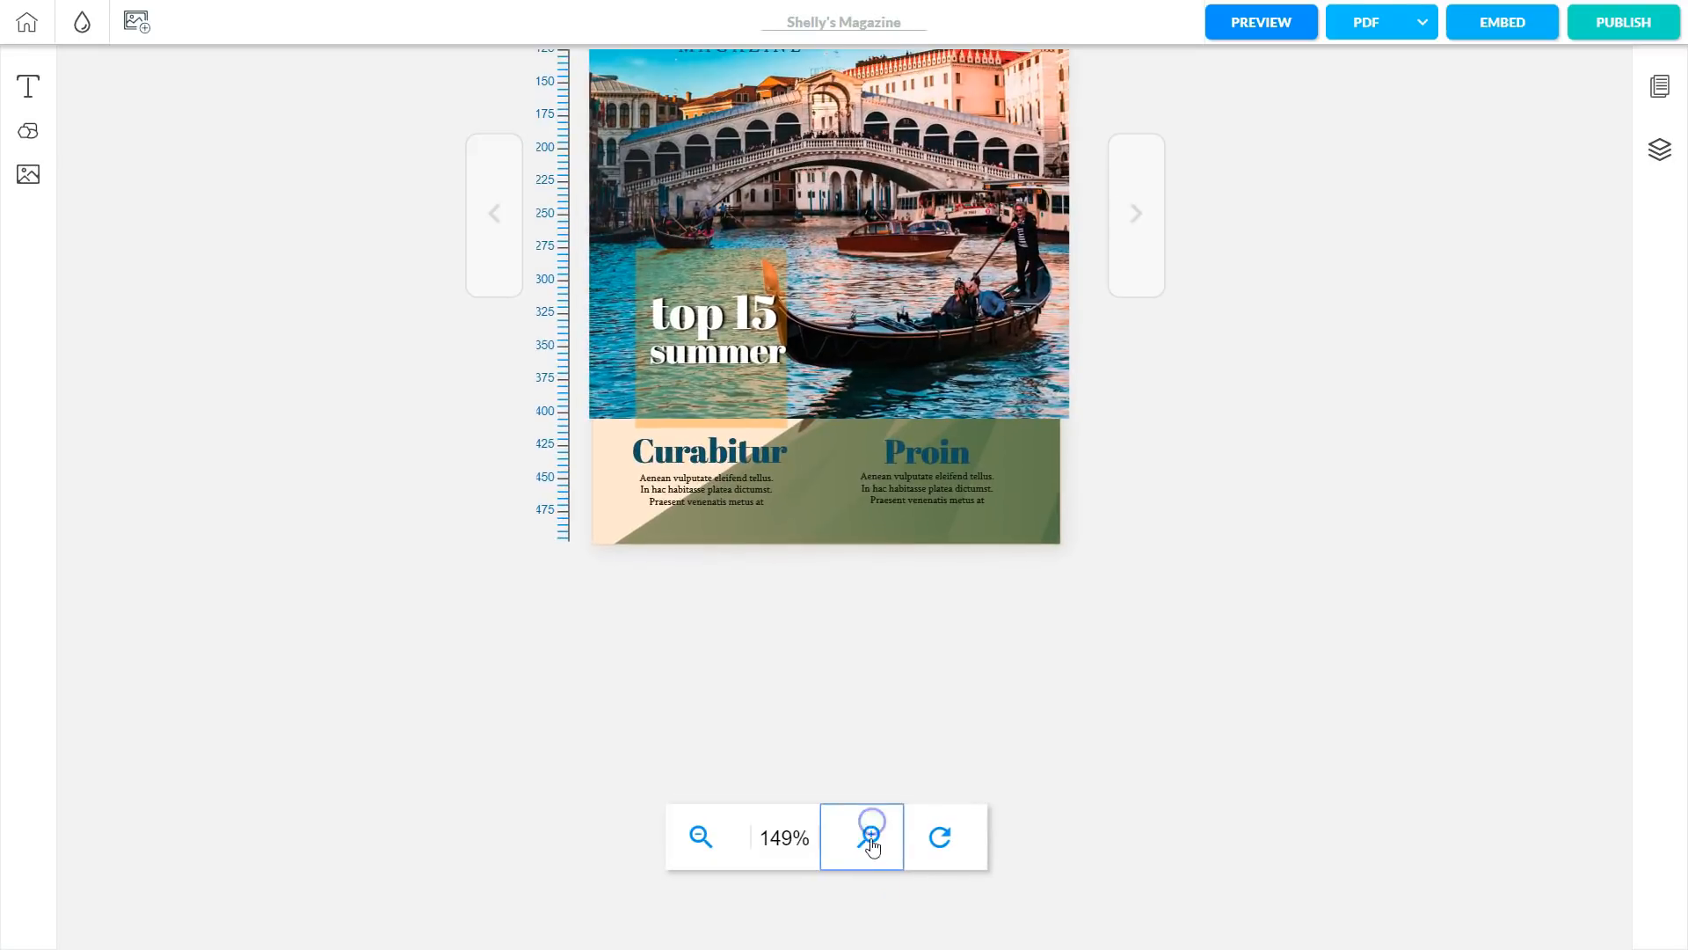
pyautogui.click(872, 834)
pyautogui.click(862, 856)
pyautogui.click(863, 863)
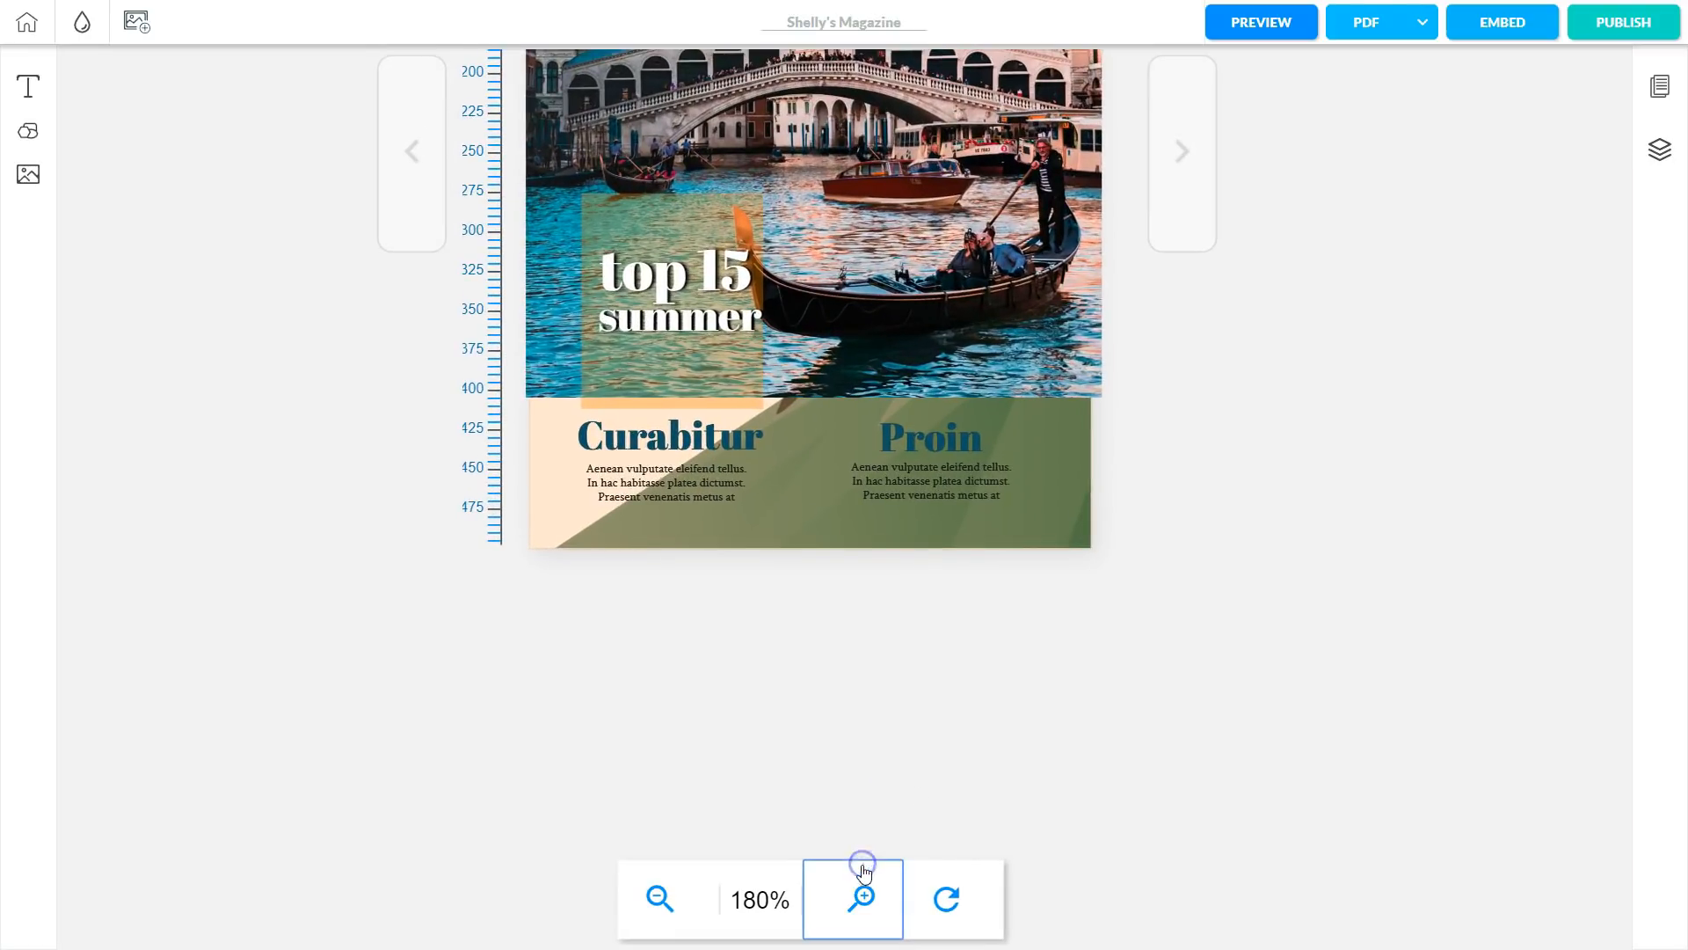
pyautogui.moveTo(1208, 530); pyautogui.dragTo(1213, 931)
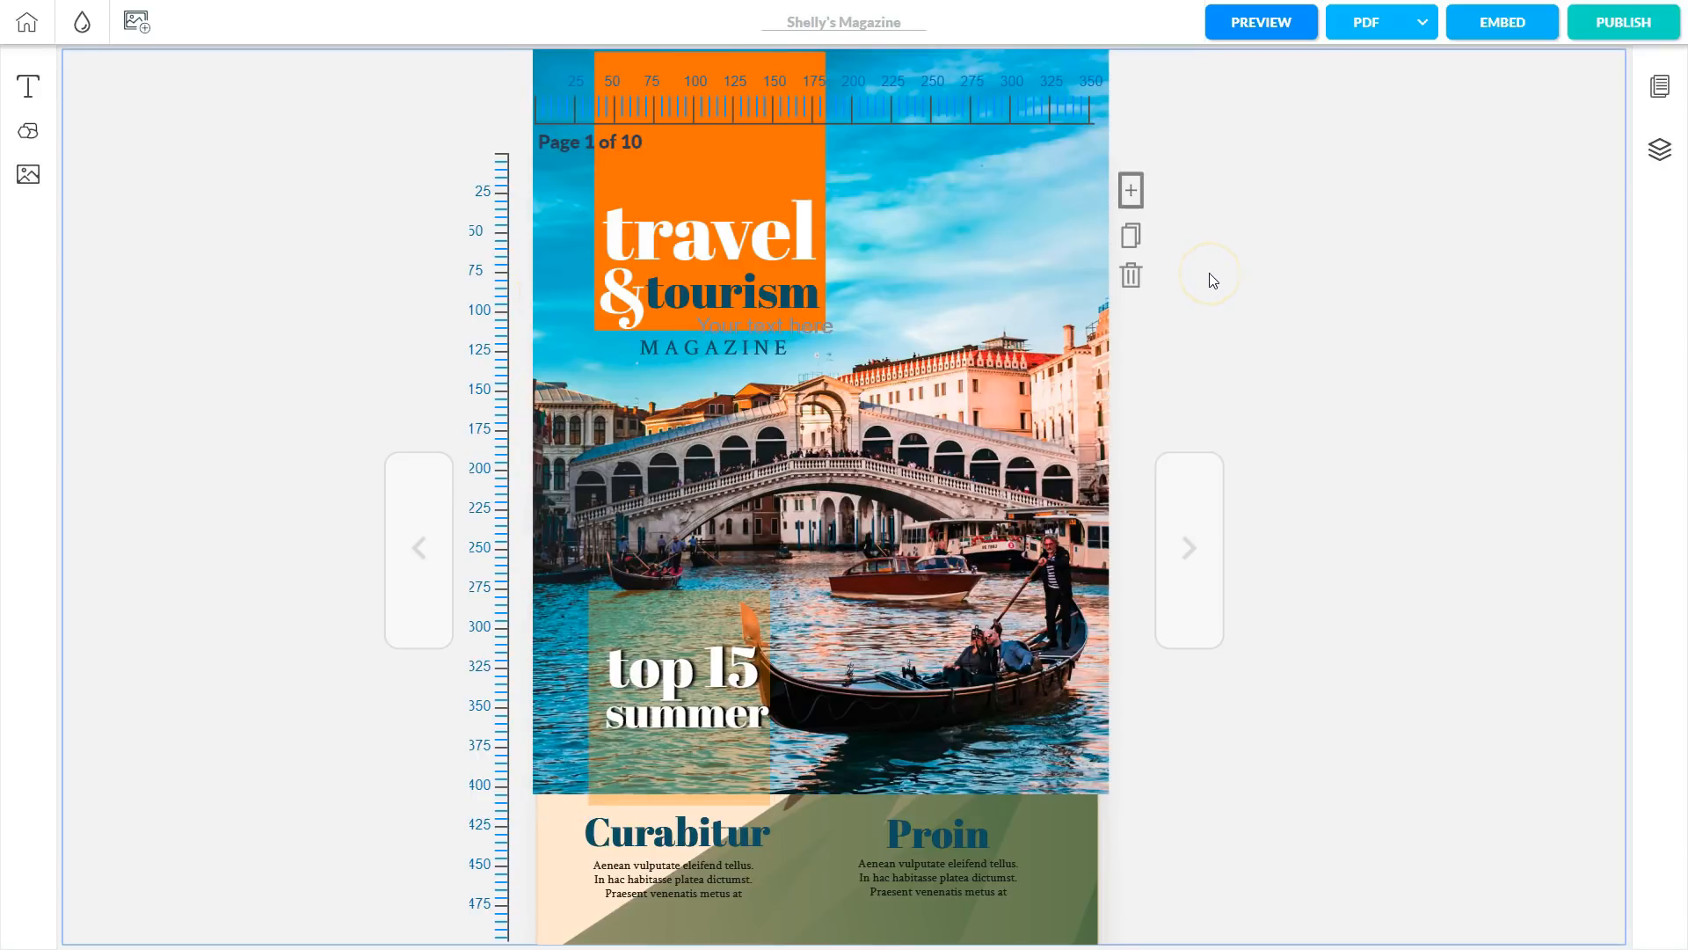
pyautogui.click(991, 226)
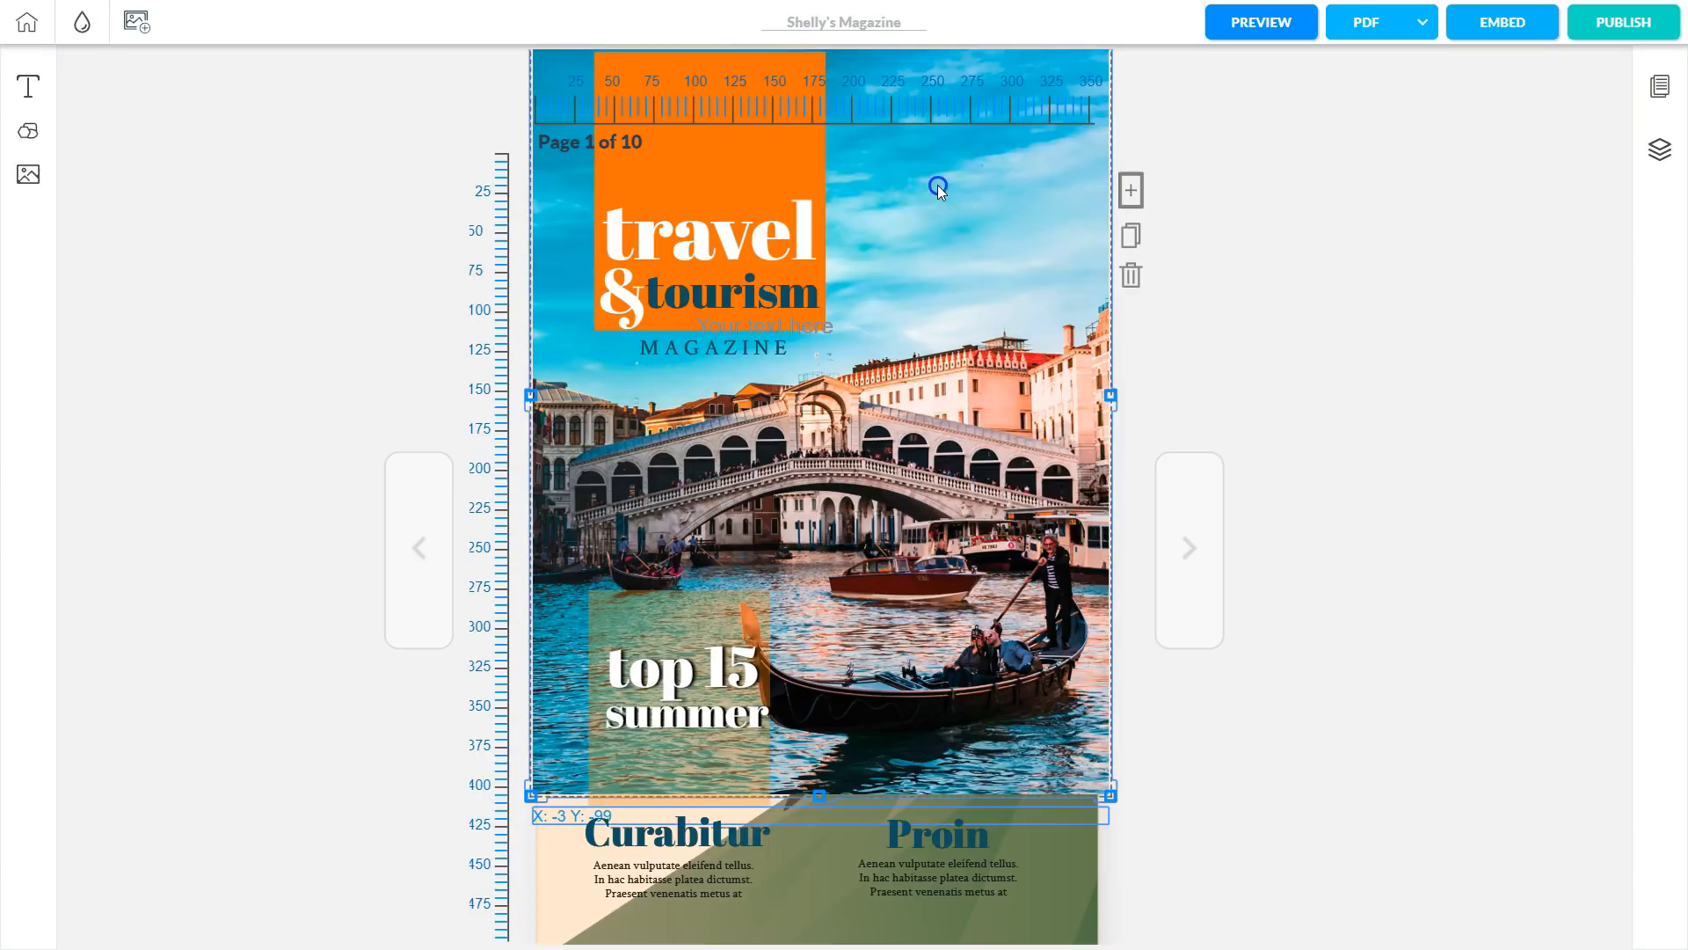
pyautogui.moveTo(911, 195)
pyautogui.mouseDown()
pyautogui.moveTo(984, 197)
pyautogui.moveTo(911, 197)
pyautogui.mouseUp()
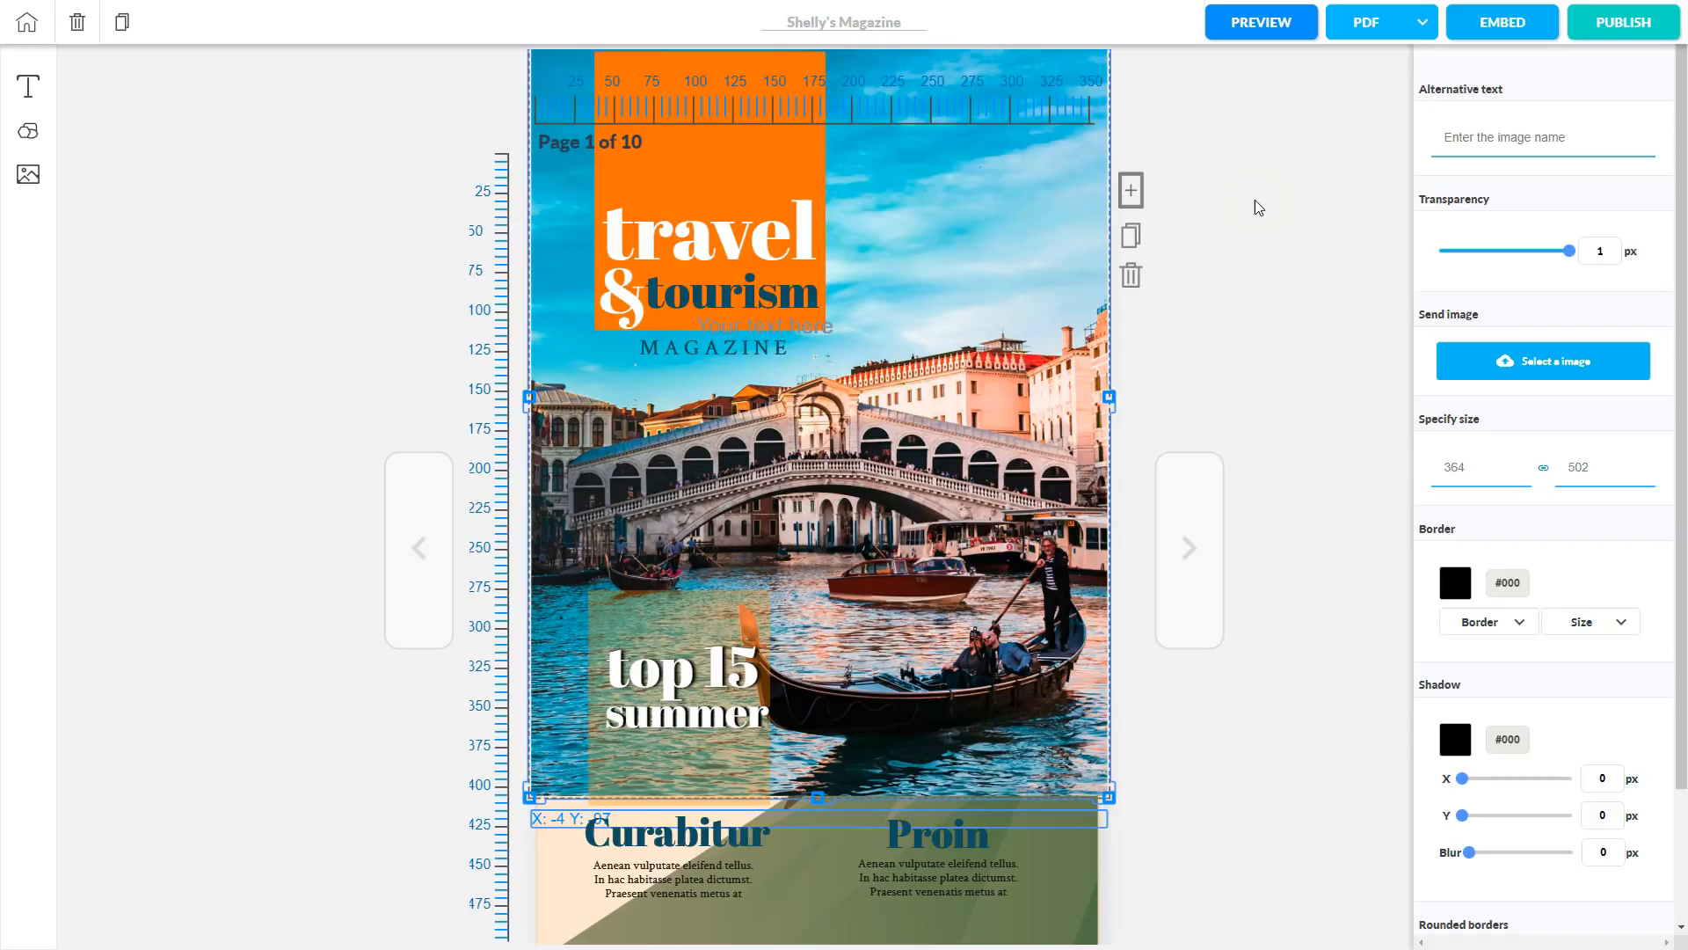
pyautogui.click(711, 246)
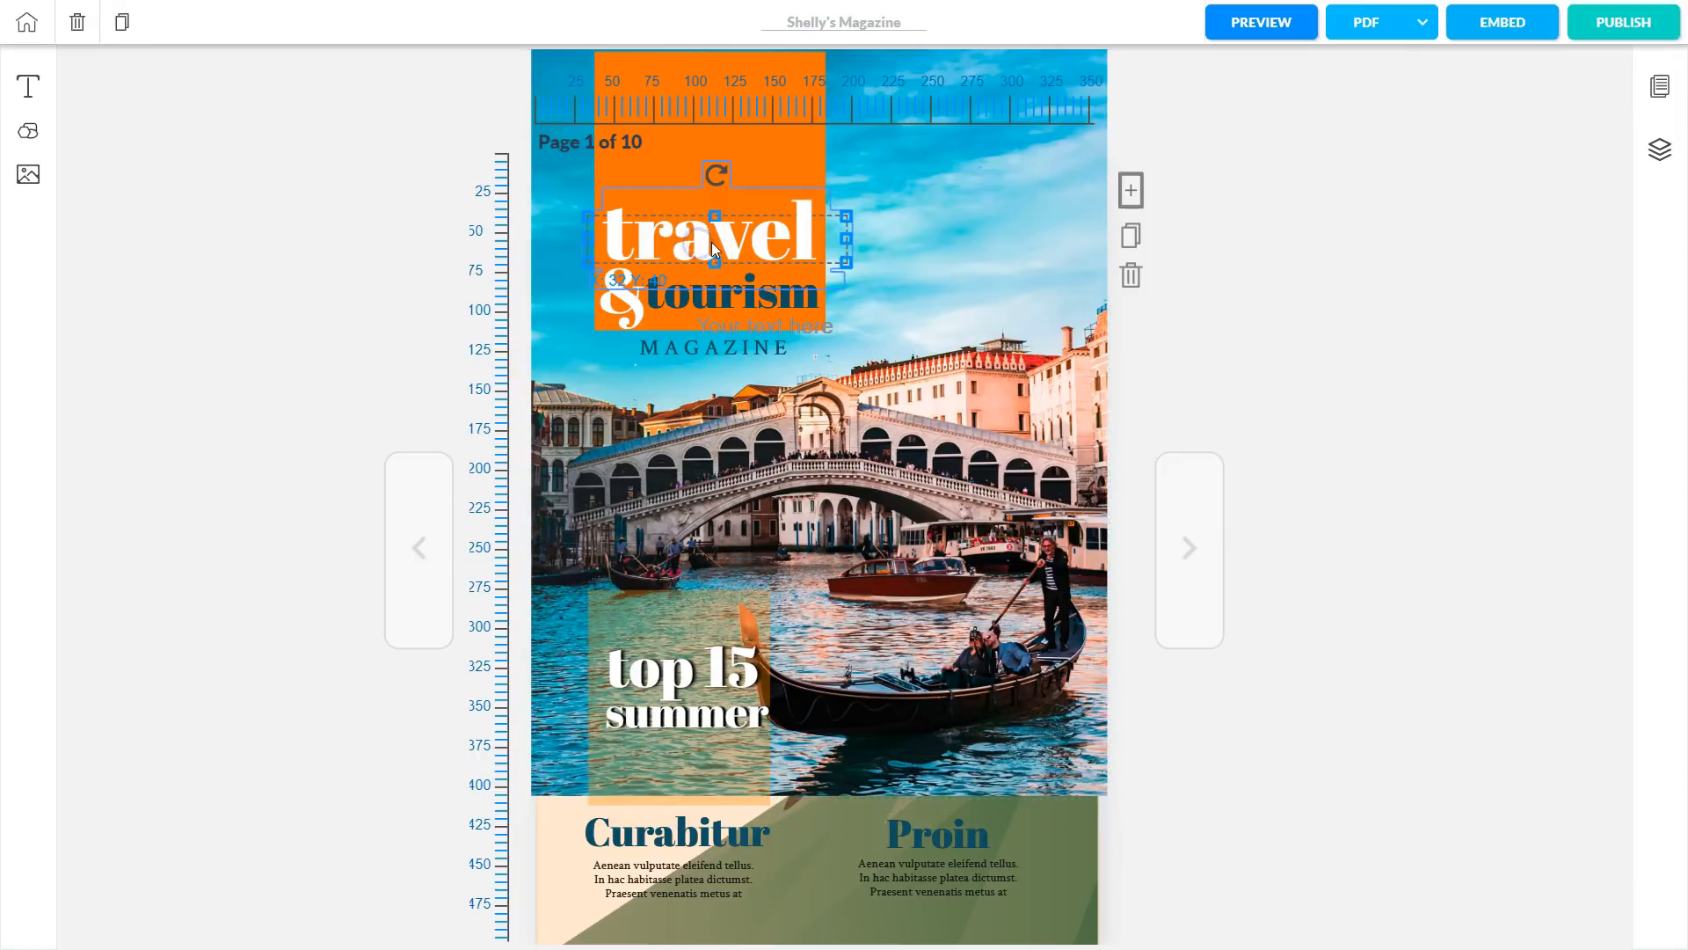
pyautogui.click(702, 245)
pyautogui.click(702, 247)
pyautogui.click(597, 233)
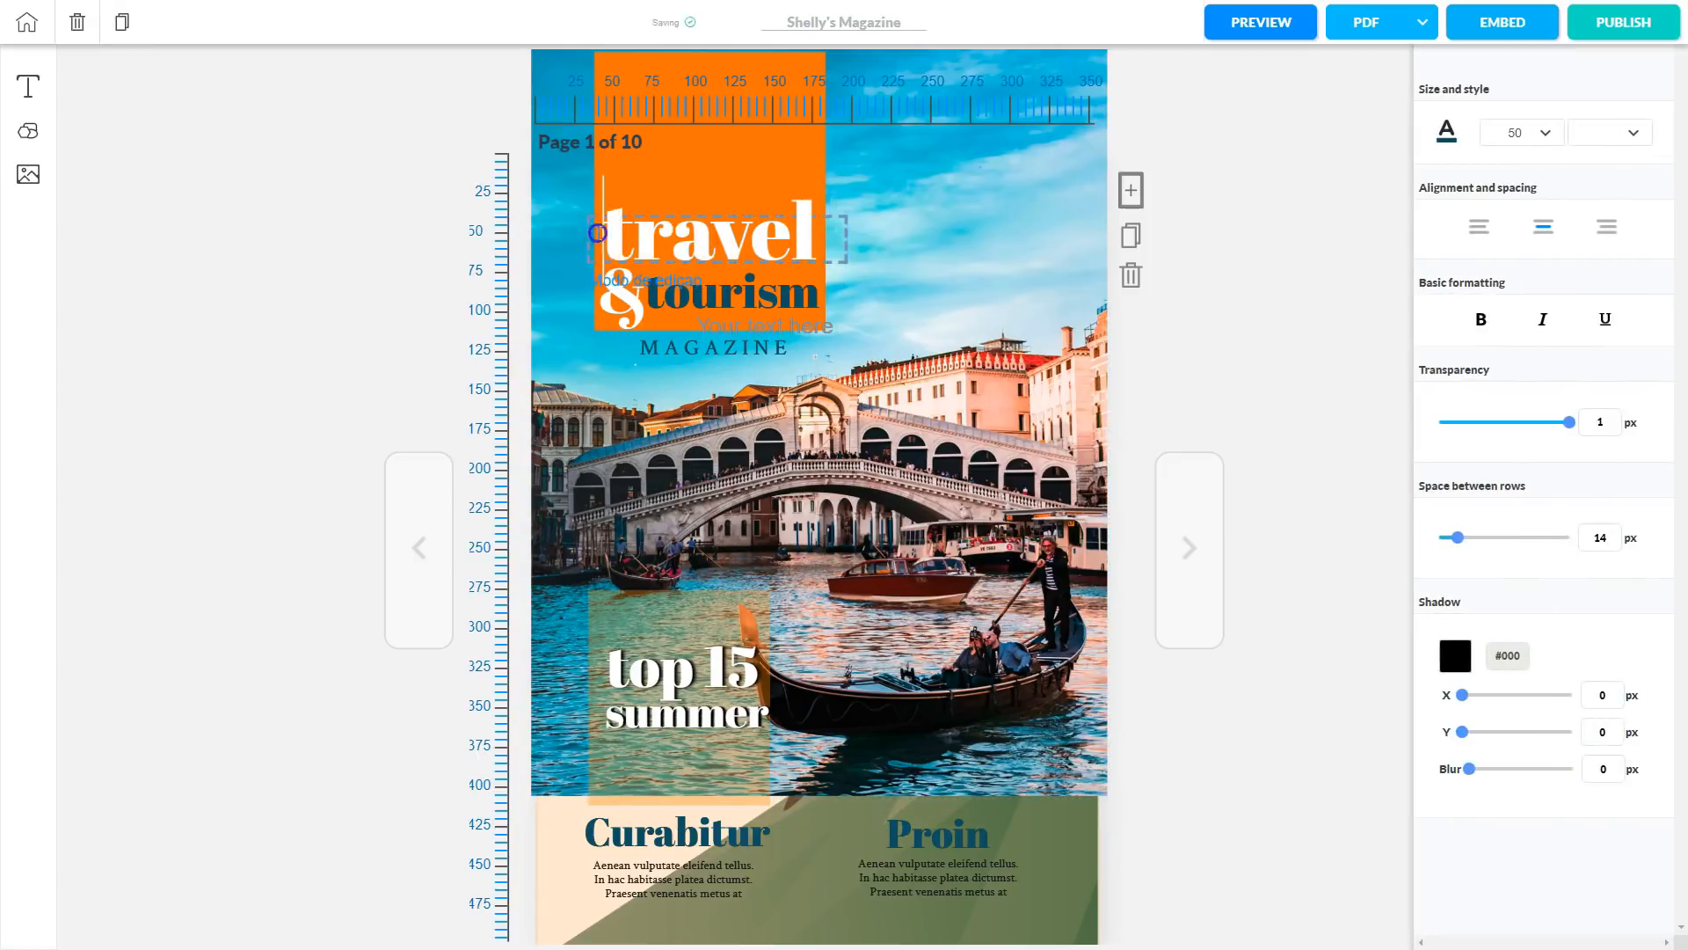
pyautogui.doubleClick(699, 244)
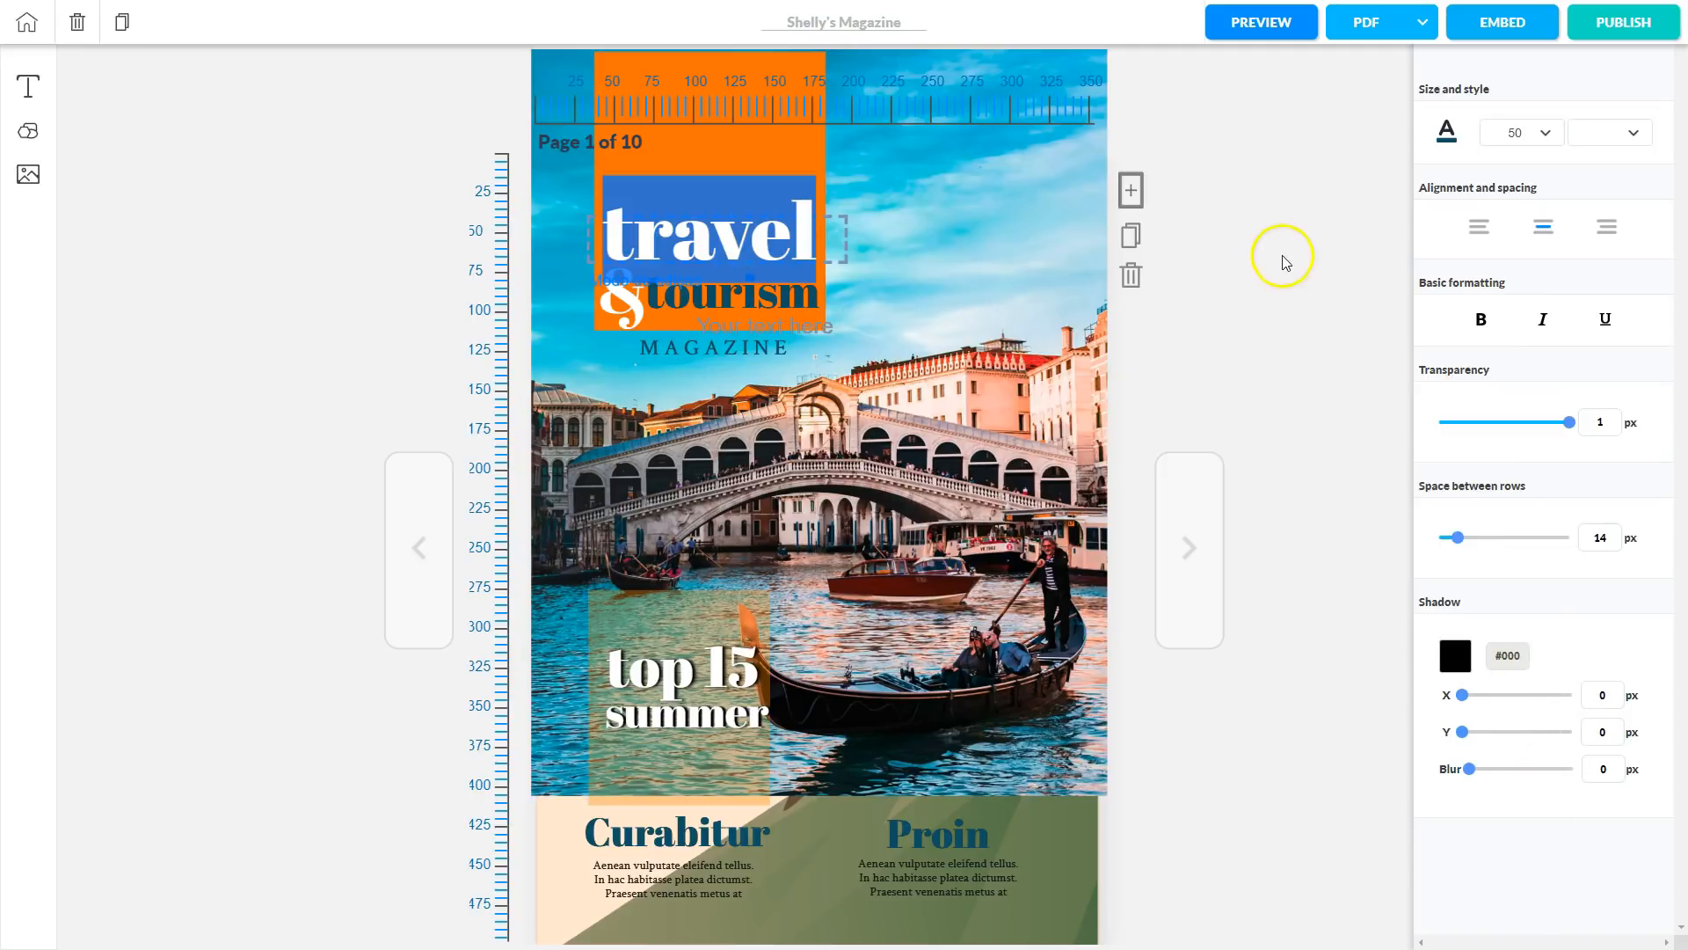
pyautogui.click(1280, 212)
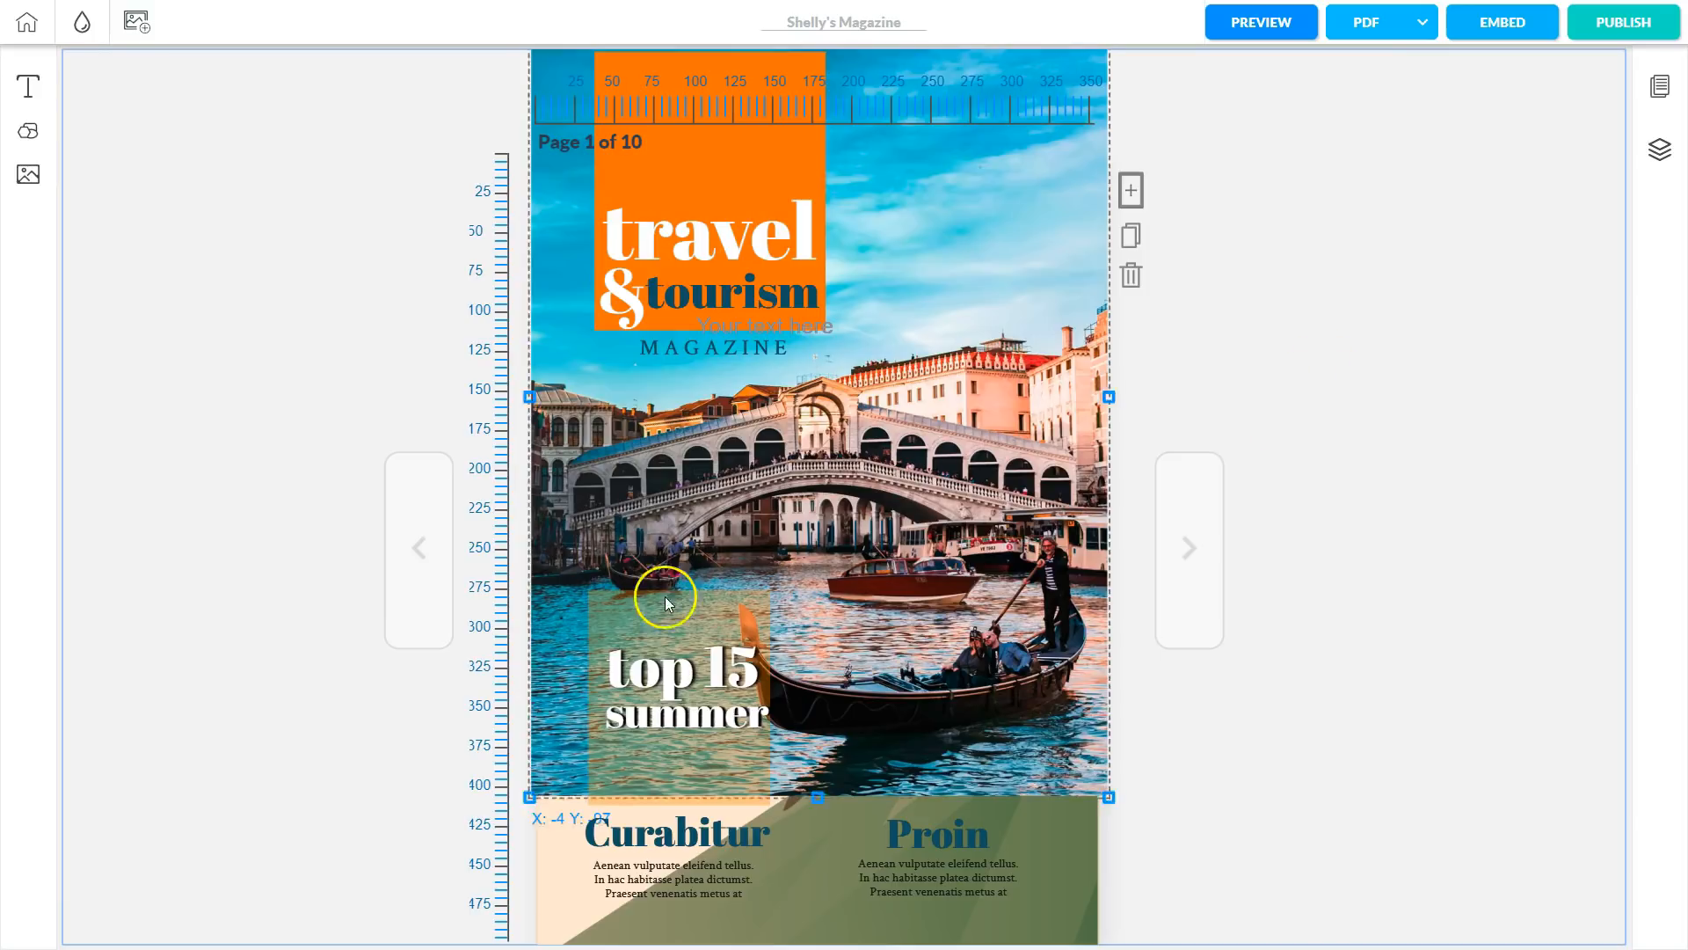
pyautogui.click(668, 660)
pyautogui.click(628, 621)
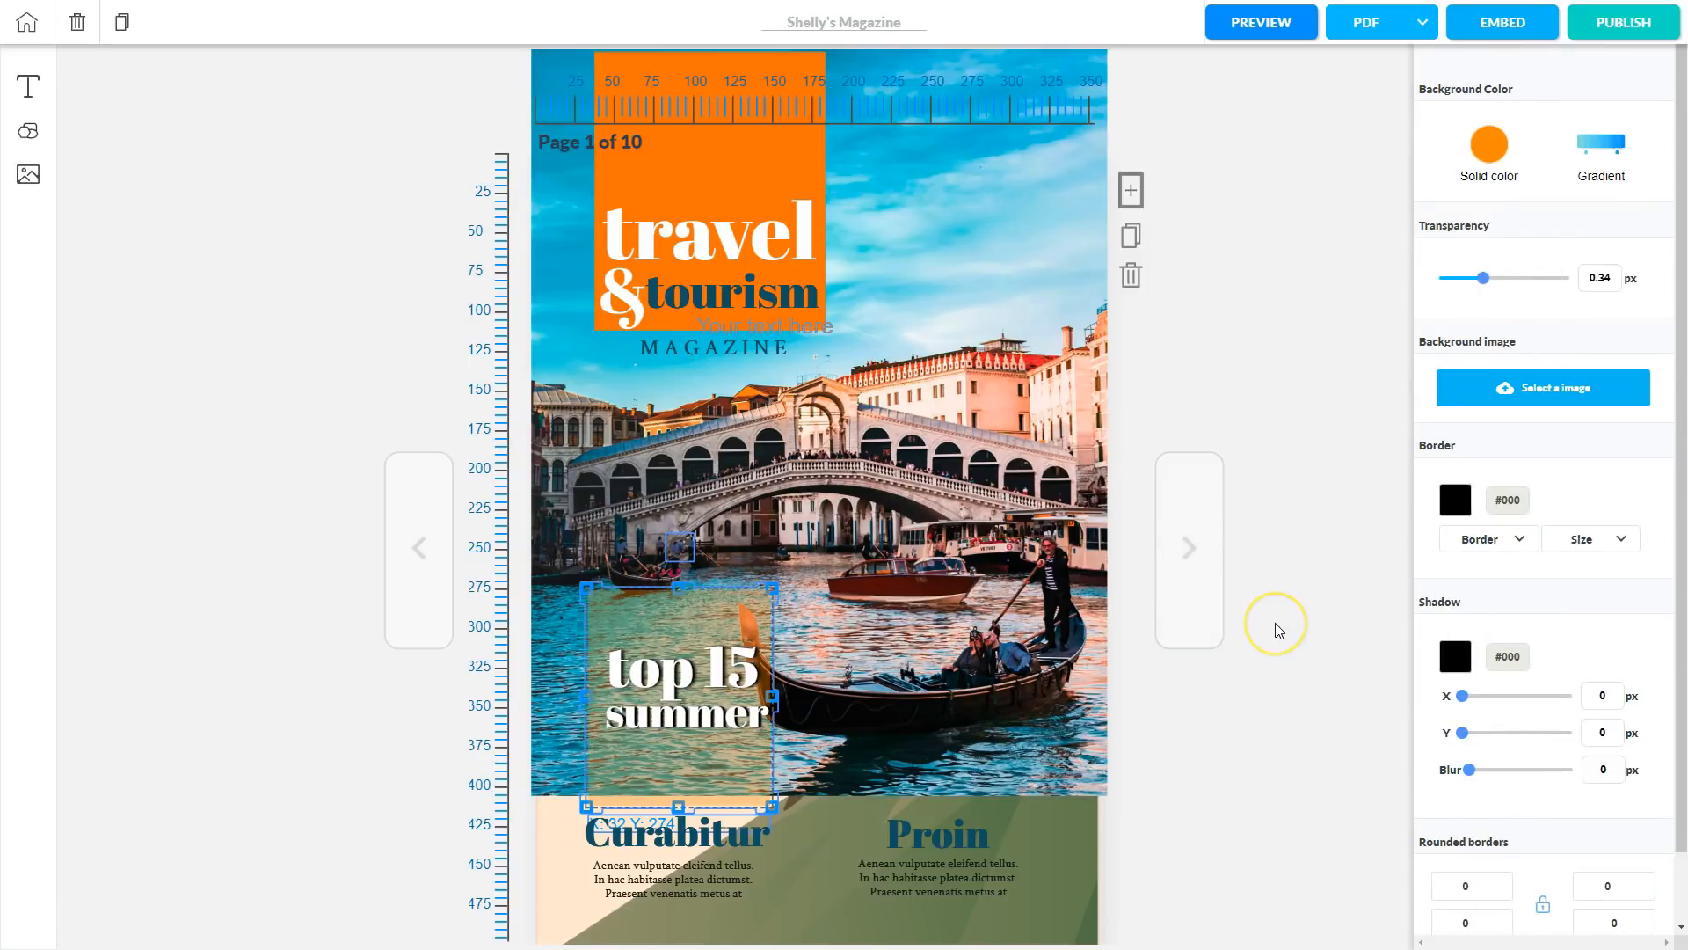
pyautogui.click(1284, 397)
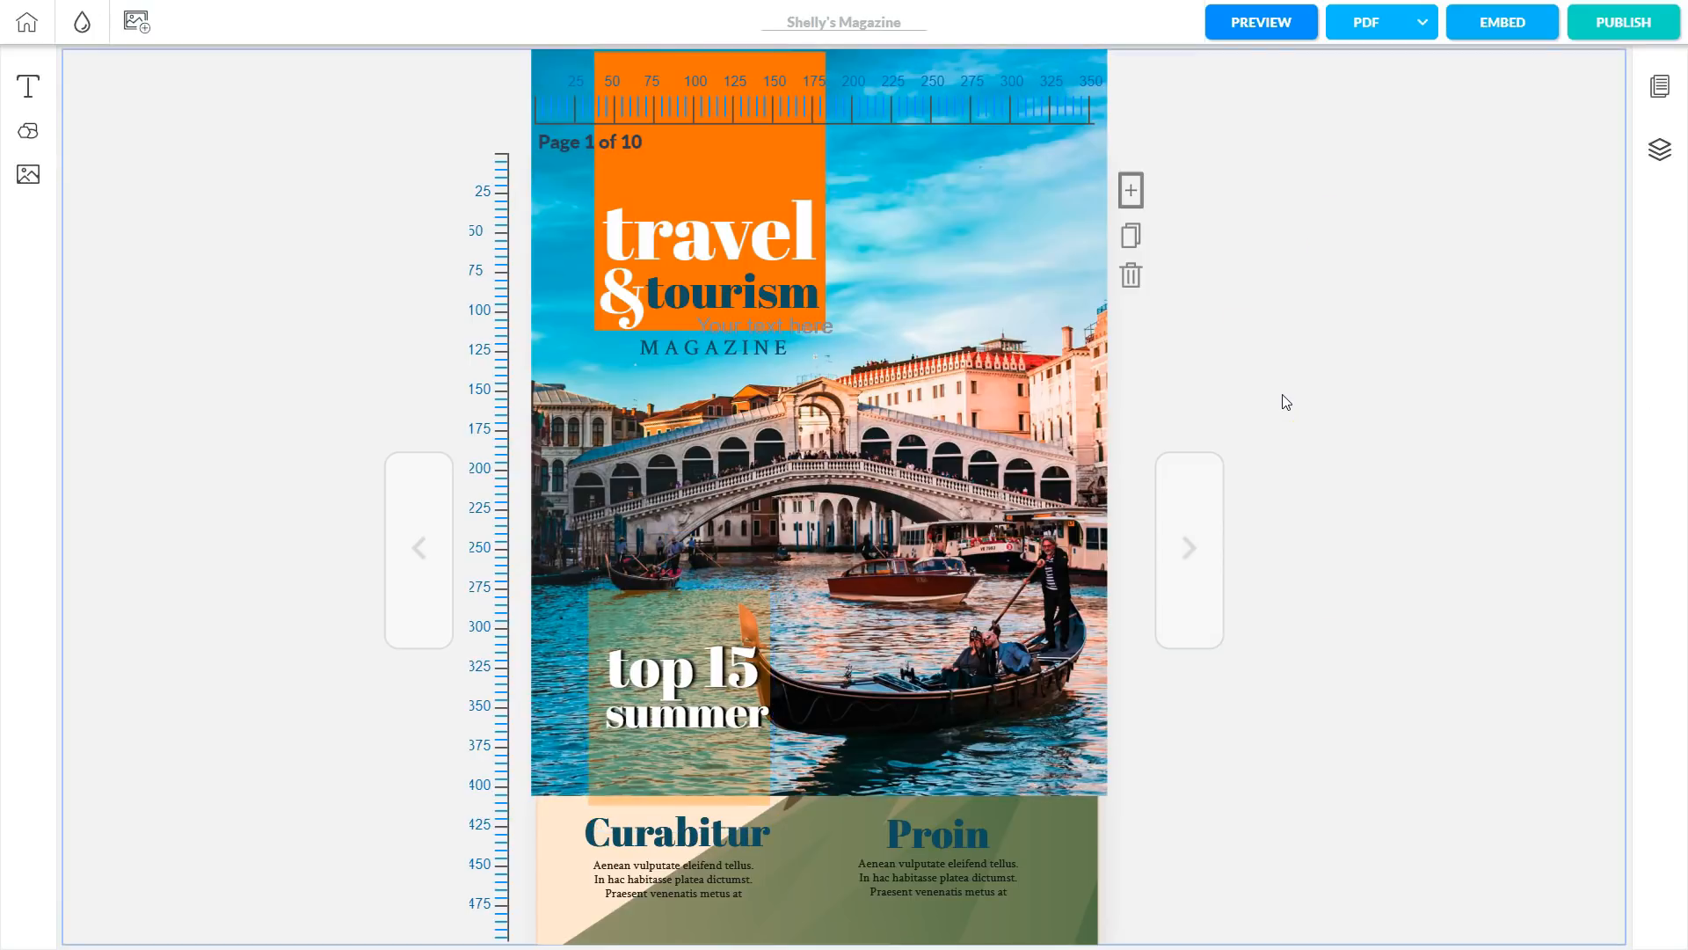
# Publish the magazine, flip through to the starfish back cover, and return to the editor.
pyautogui.click(1611, 19)
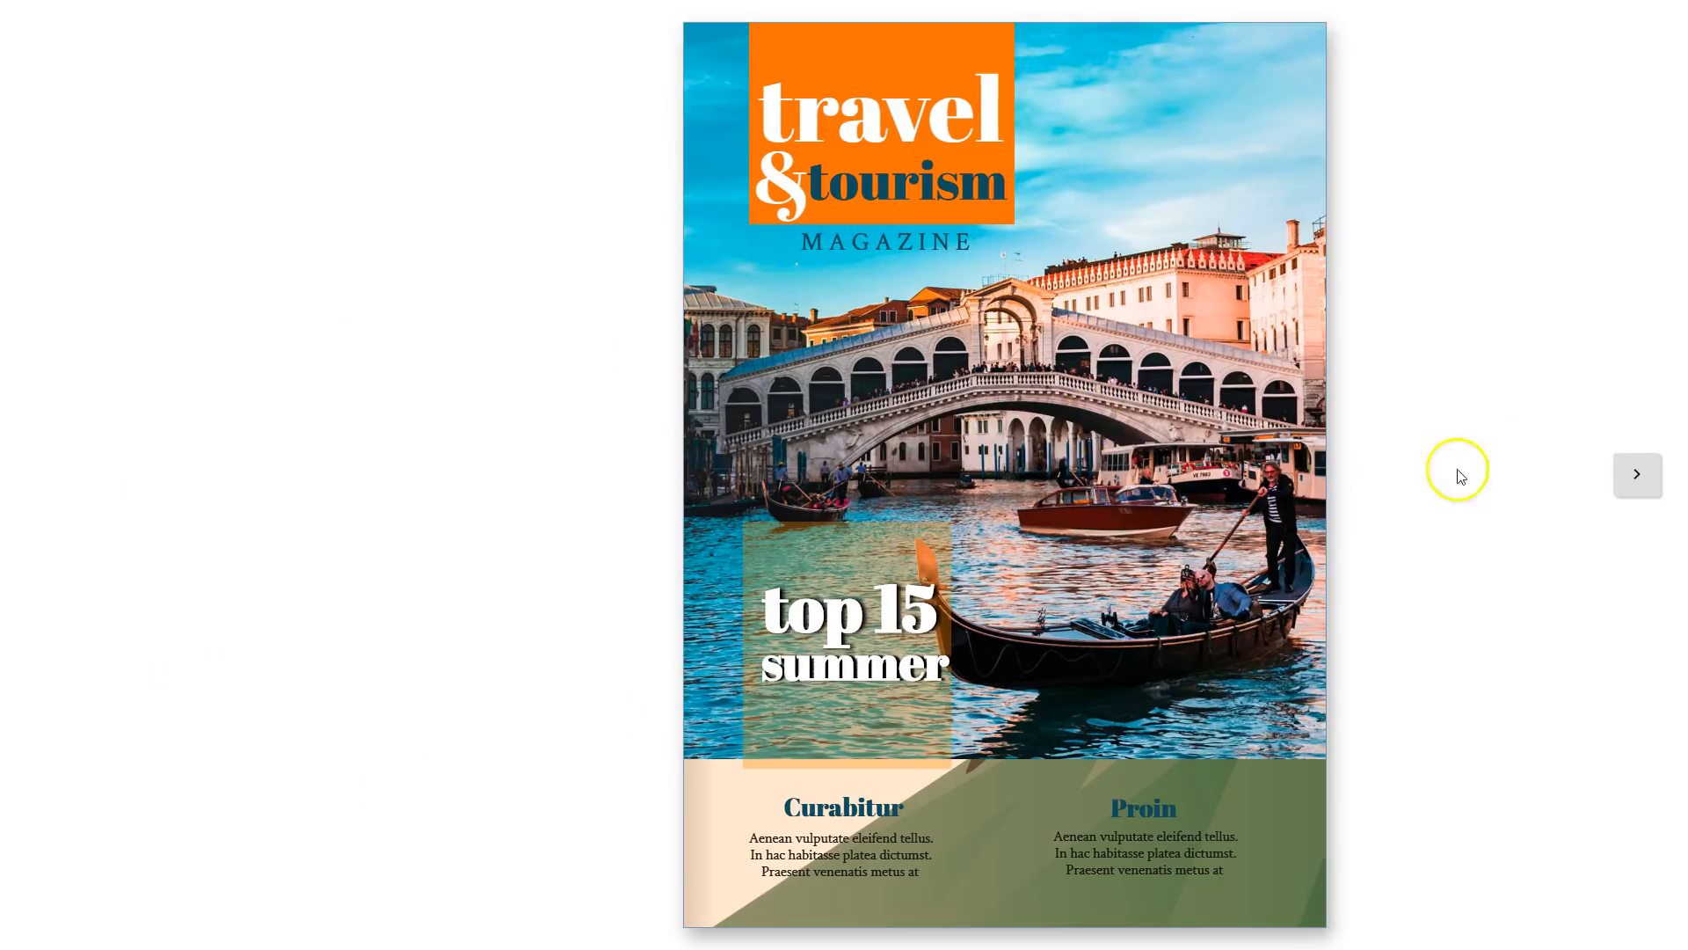
pyautogui.click(1643, 485)
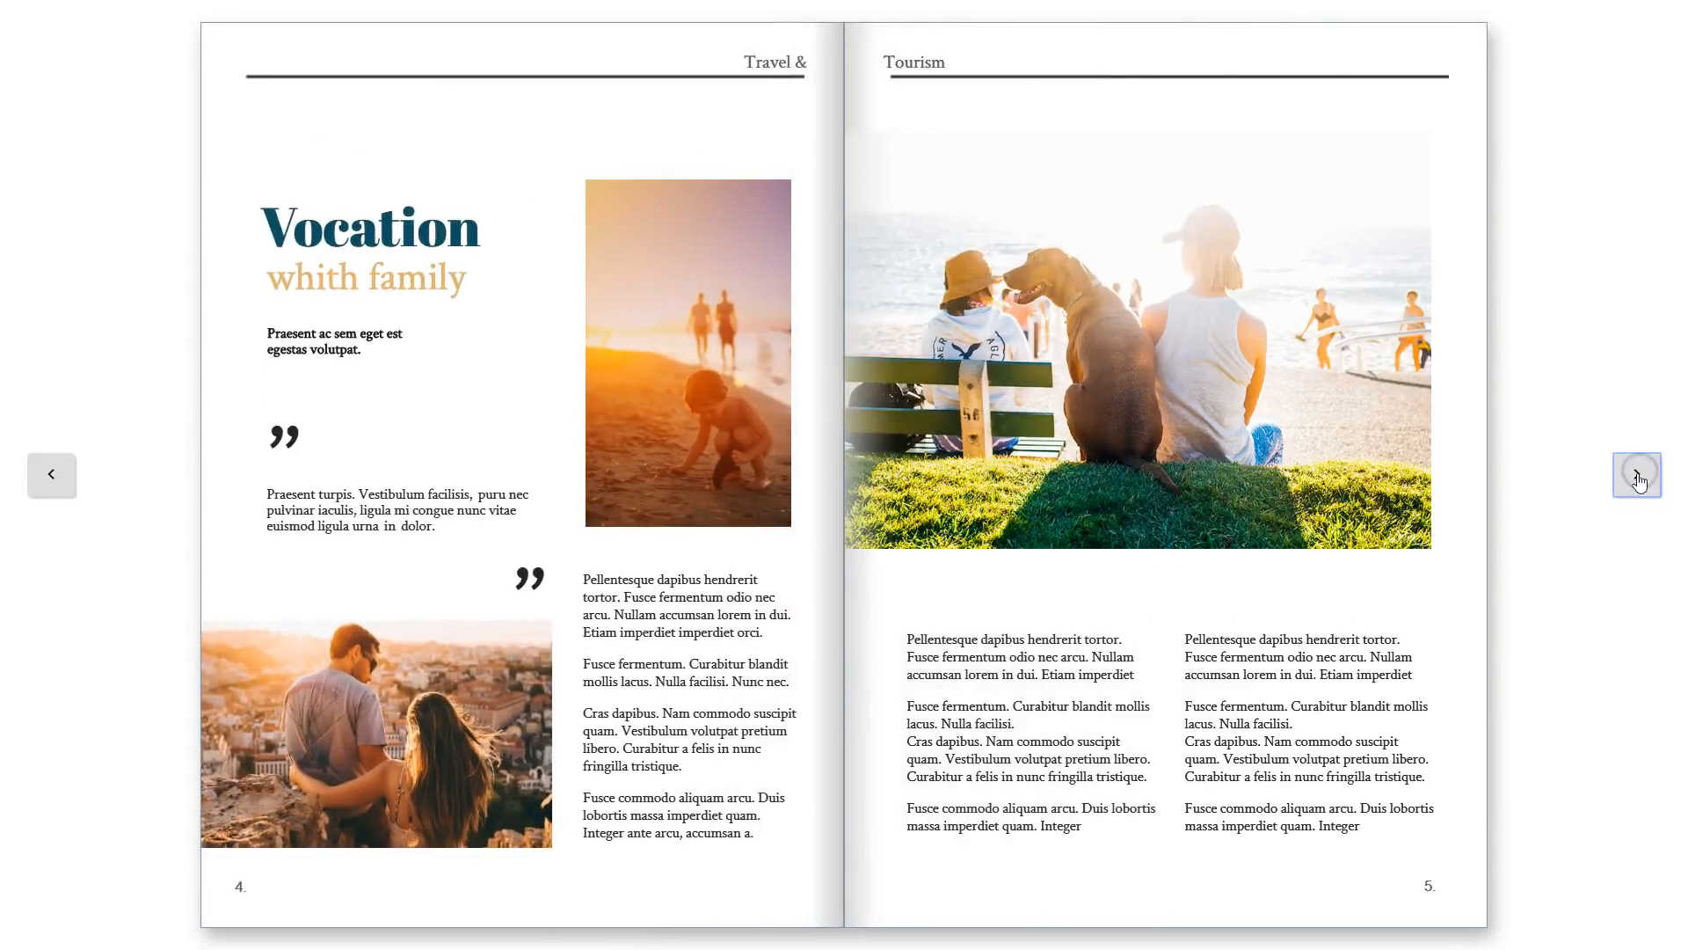
pyautogui.click(1636, 479)
pyautogui.click(1637, 473)
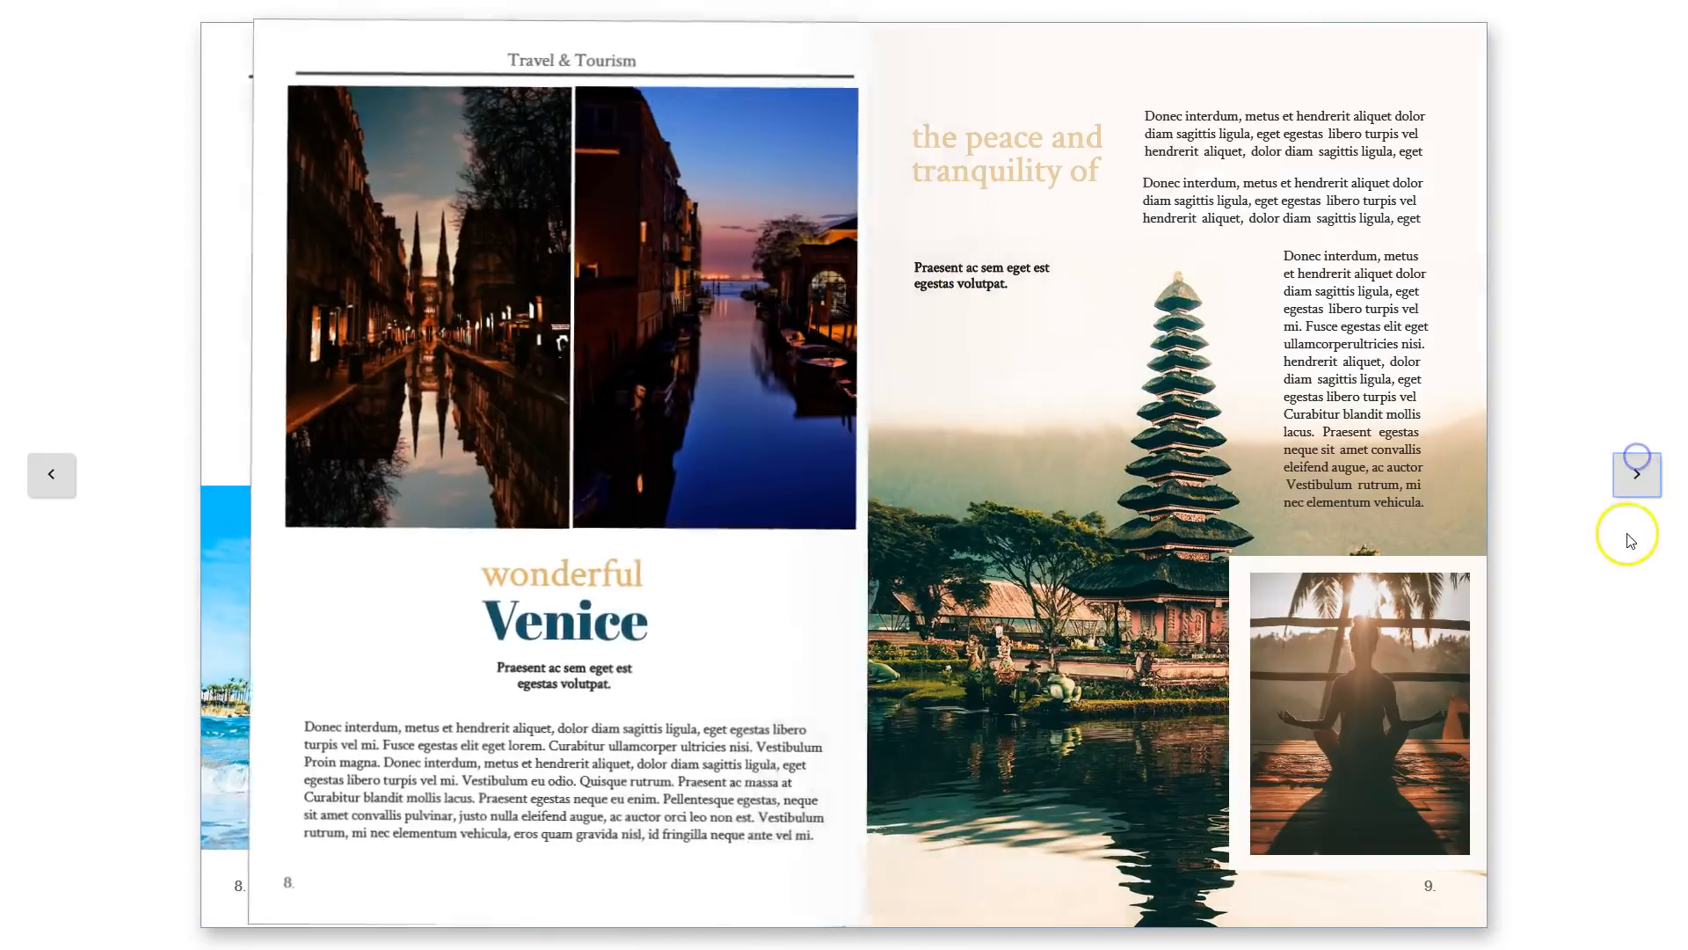
pyautogui.click(1636, 475)
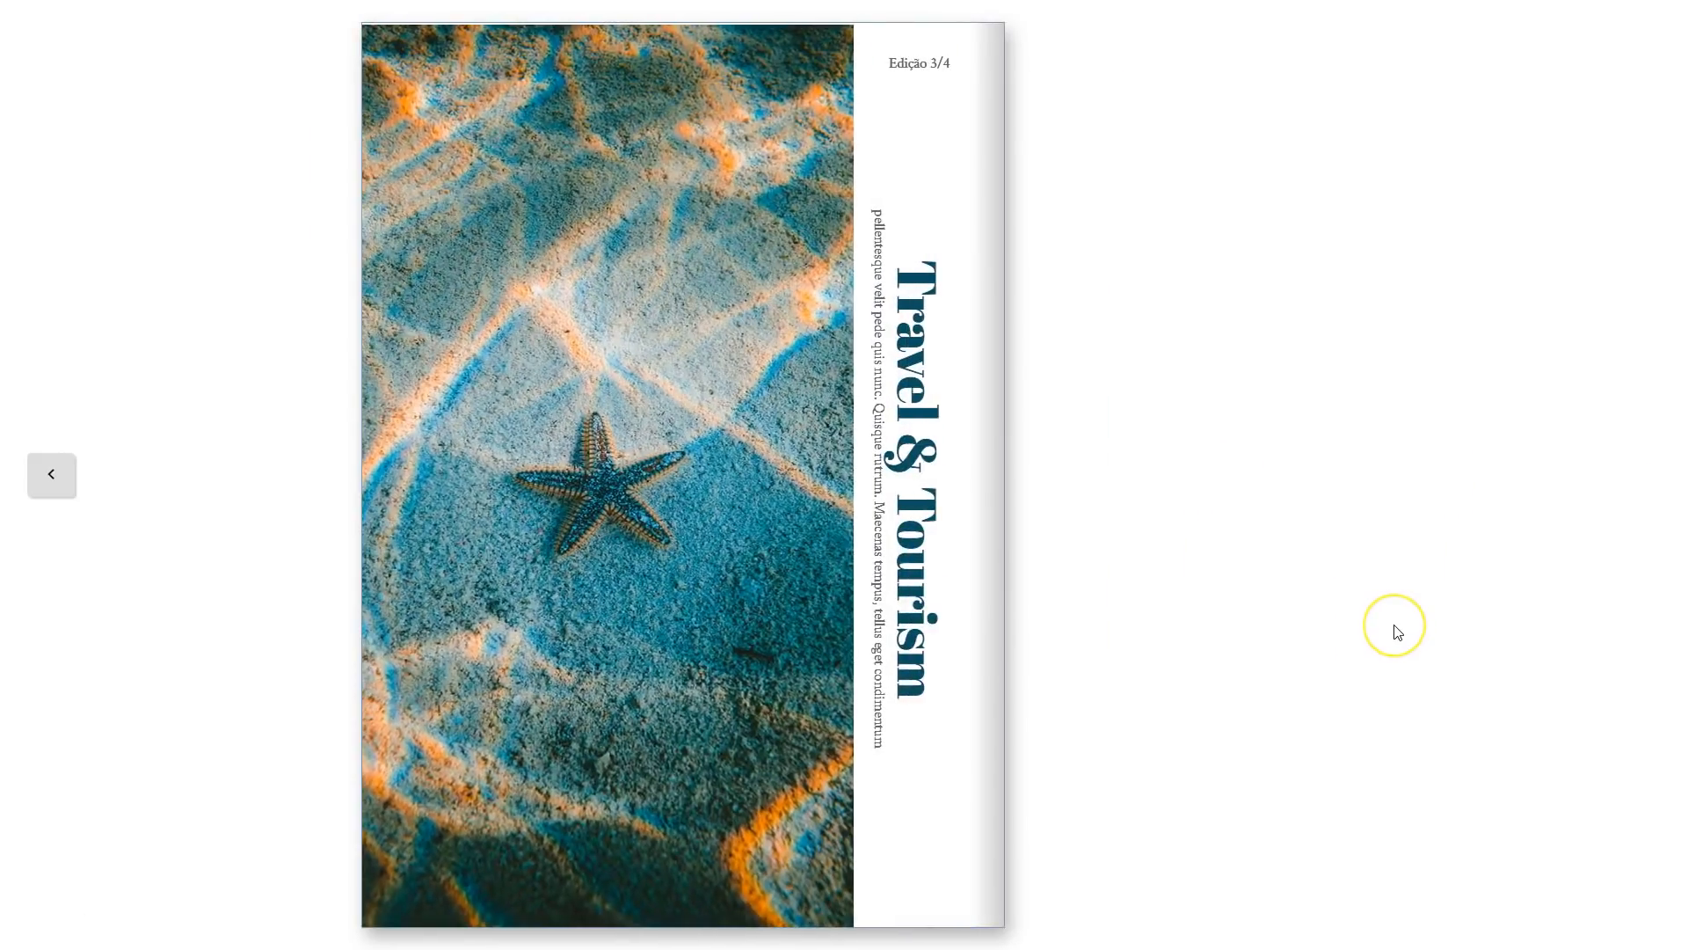
pyautogui.click(1421, 521)
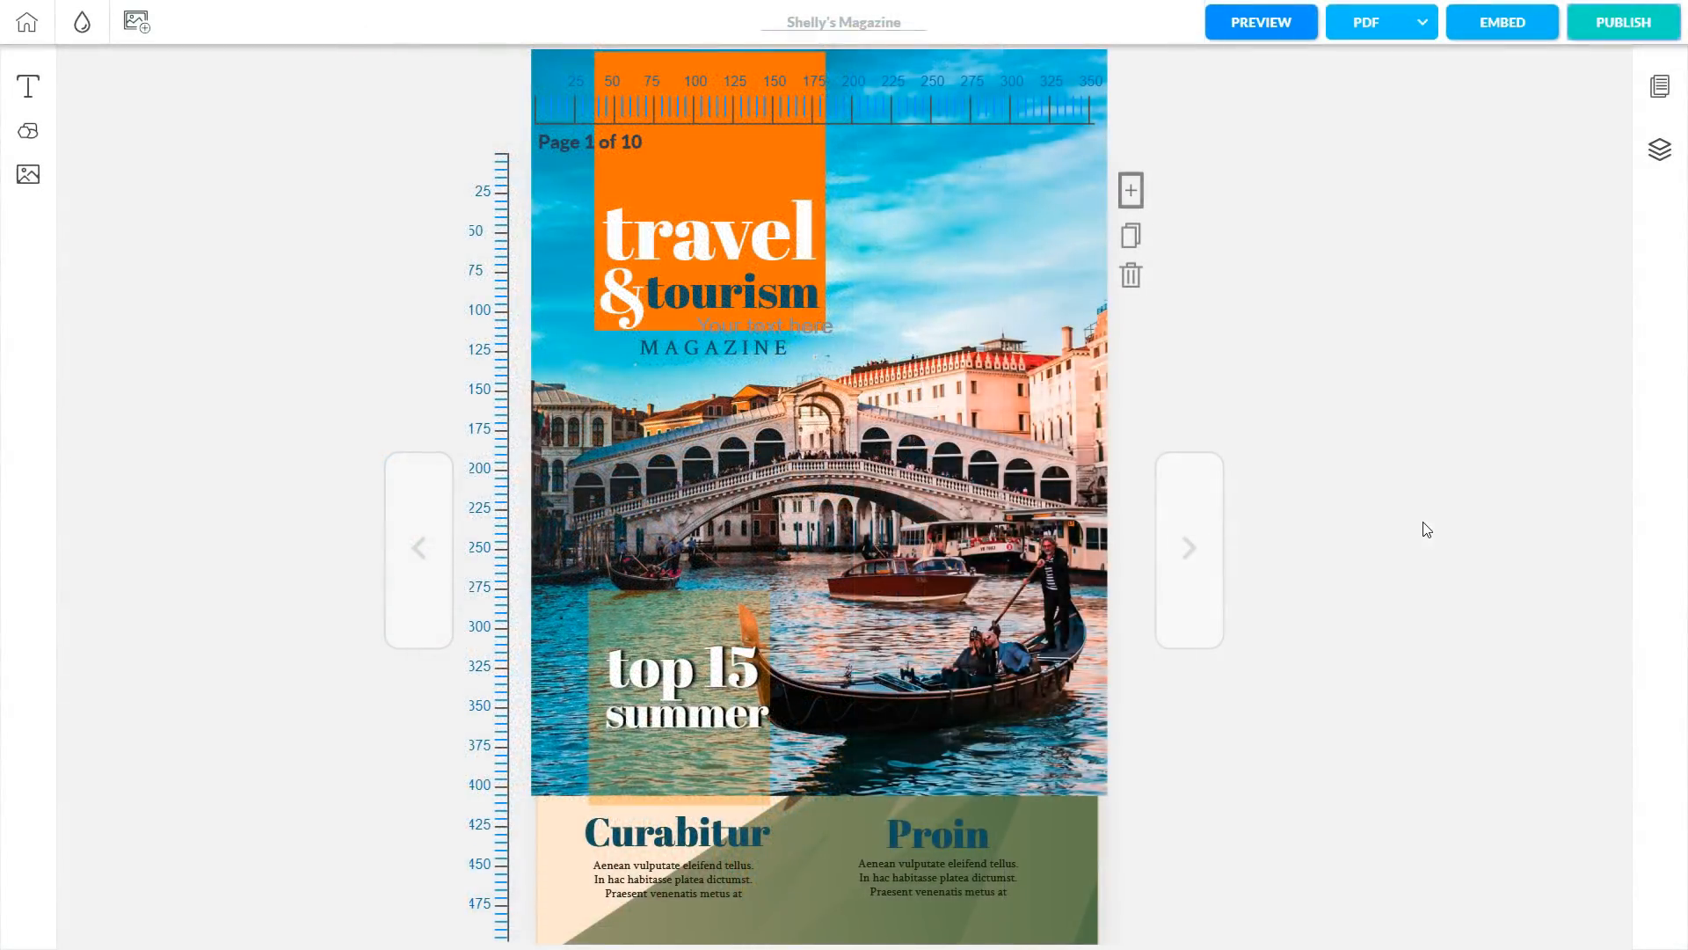
# Select and copy the magazine's full iframe embed code from the EMBED dialog.
pyautogui.click(1502, 24)
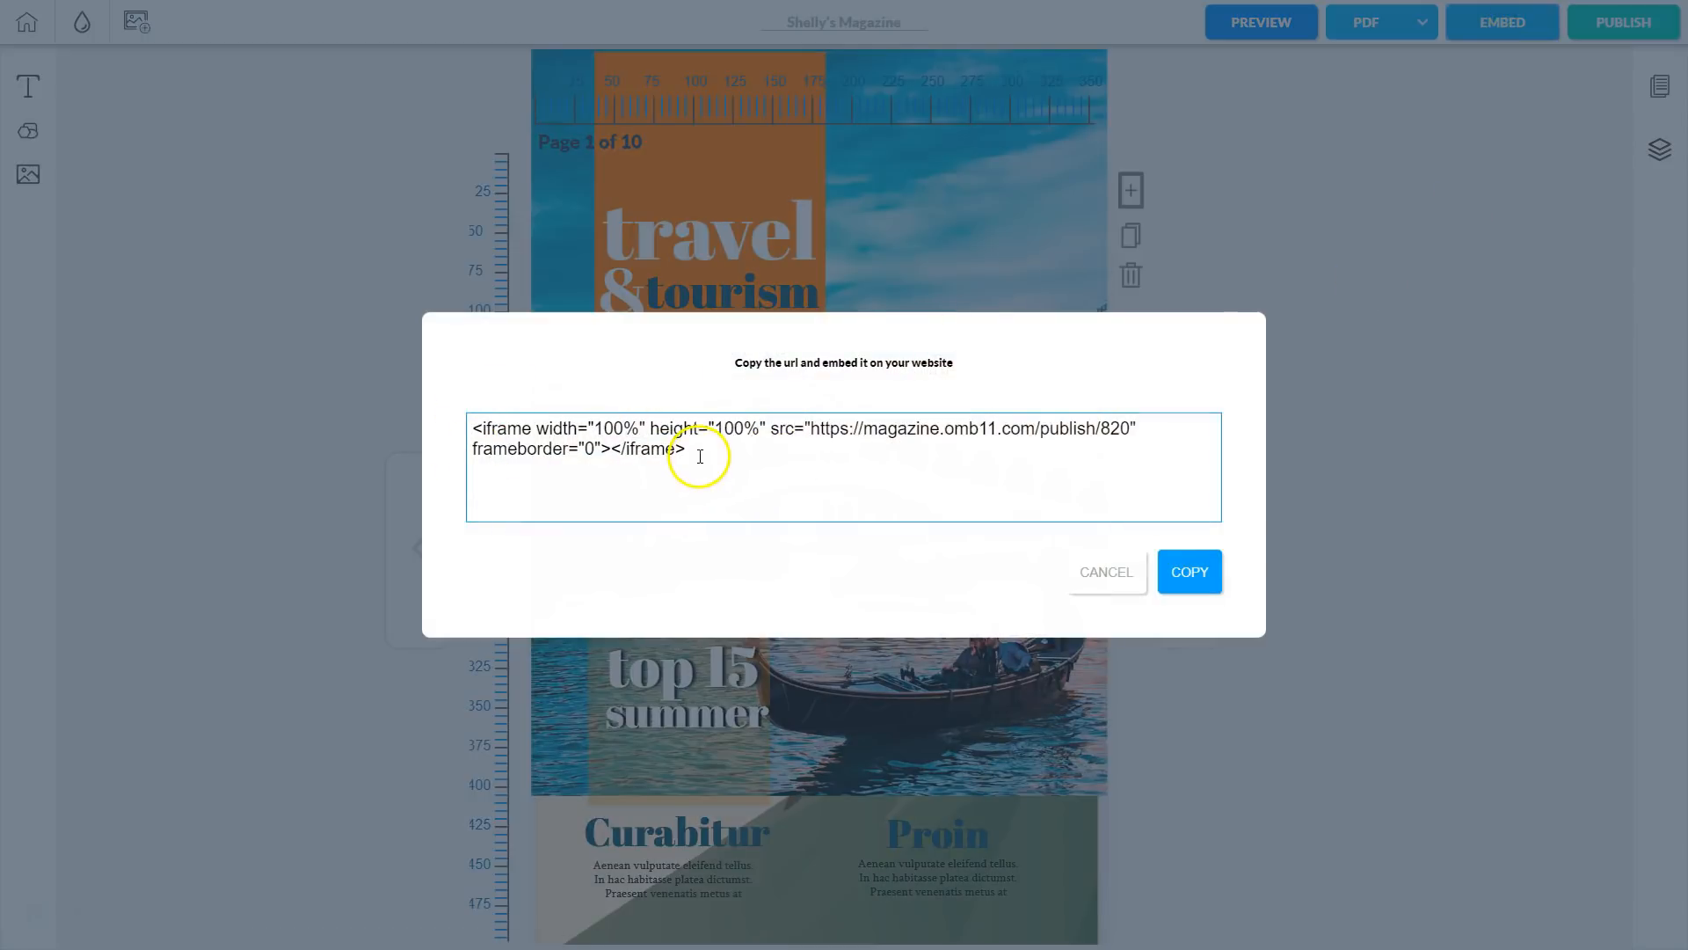
pyautogui.moveTo(687, 450); pyautogui.dragTo(455, 429)
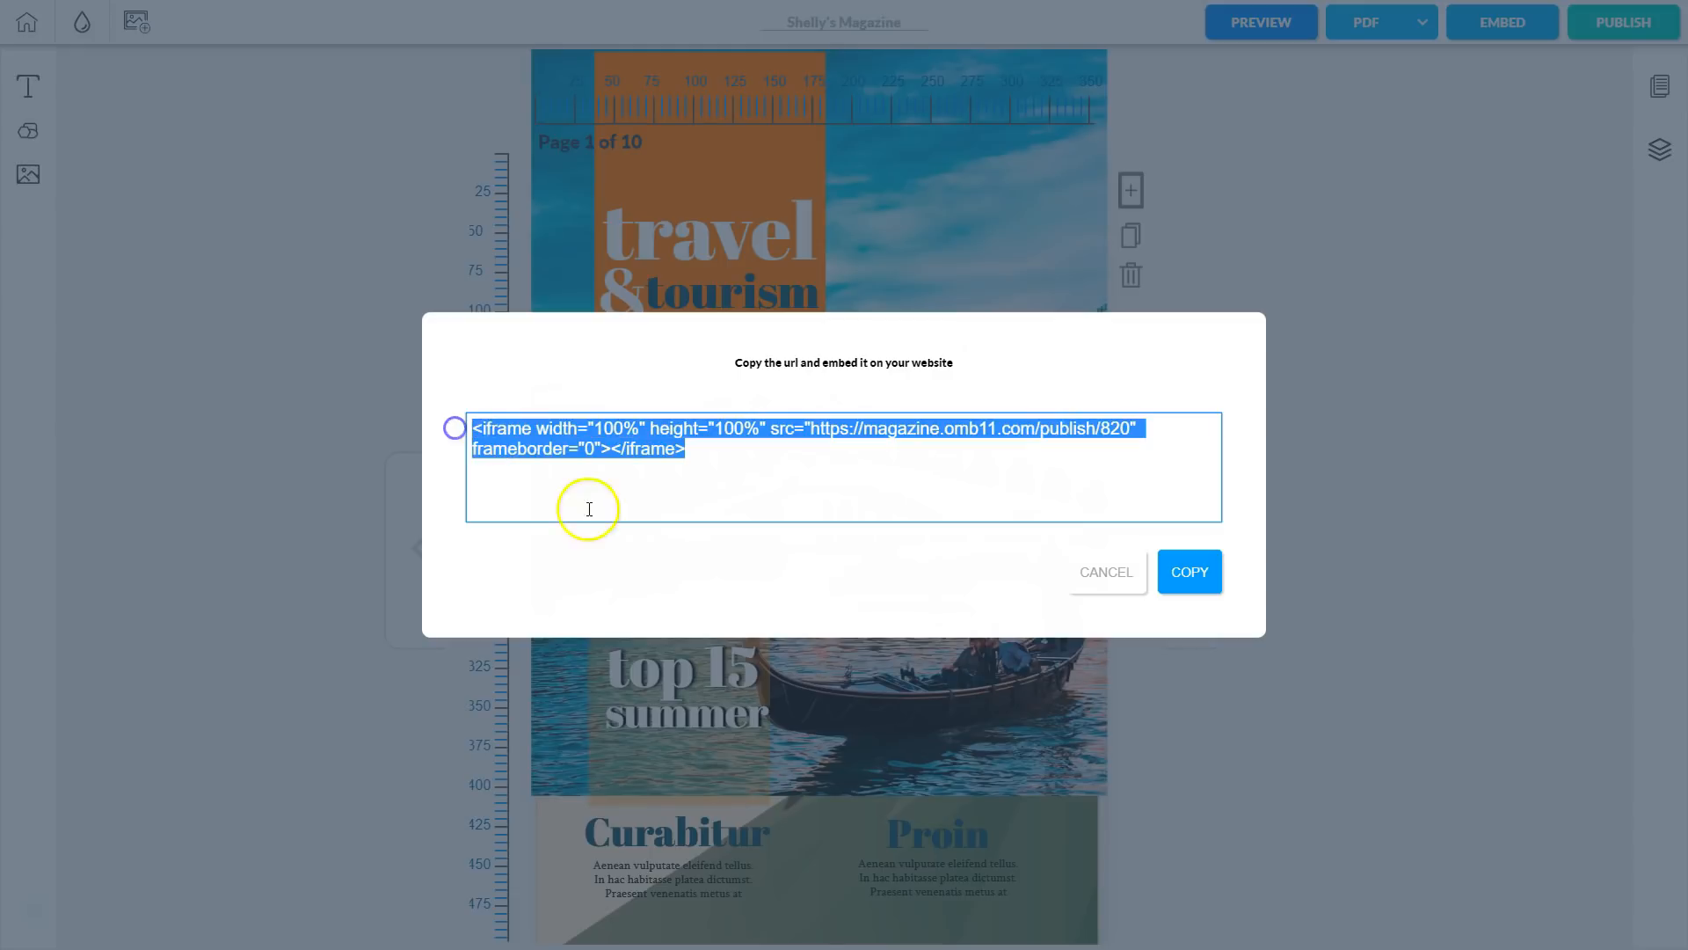
pyautogui.click(1189, 573)
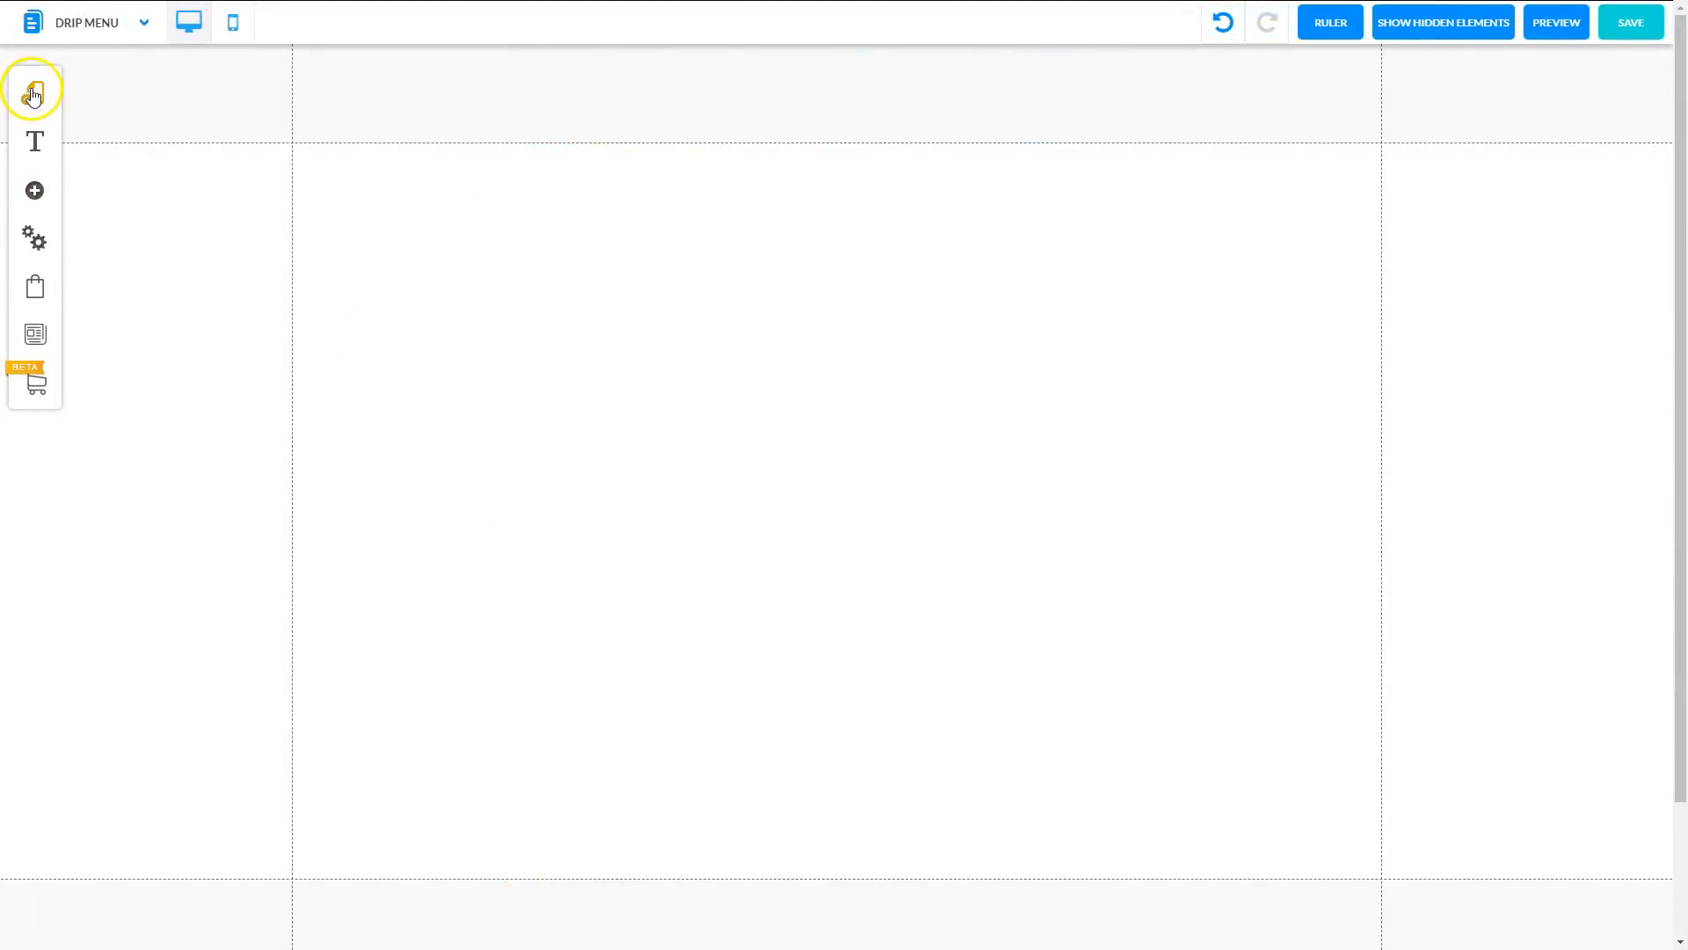
# Add an HTML element from the Apps elements to the page.
pyautogui.click(32, 192)
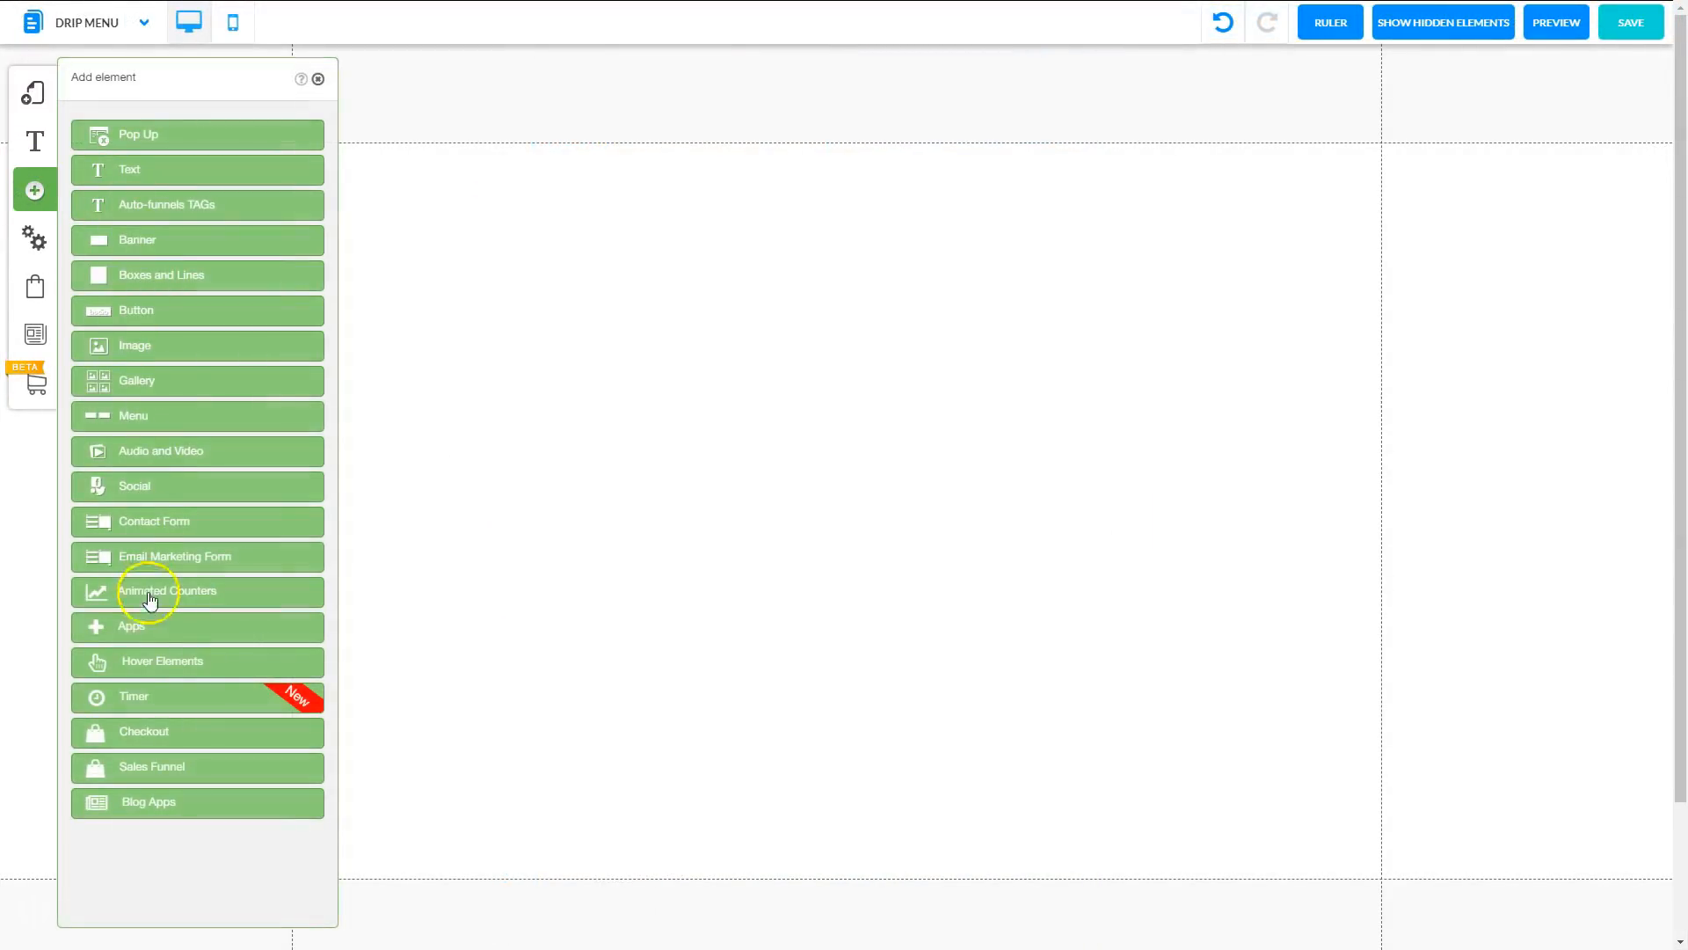
pyautogui.click(137, 619)
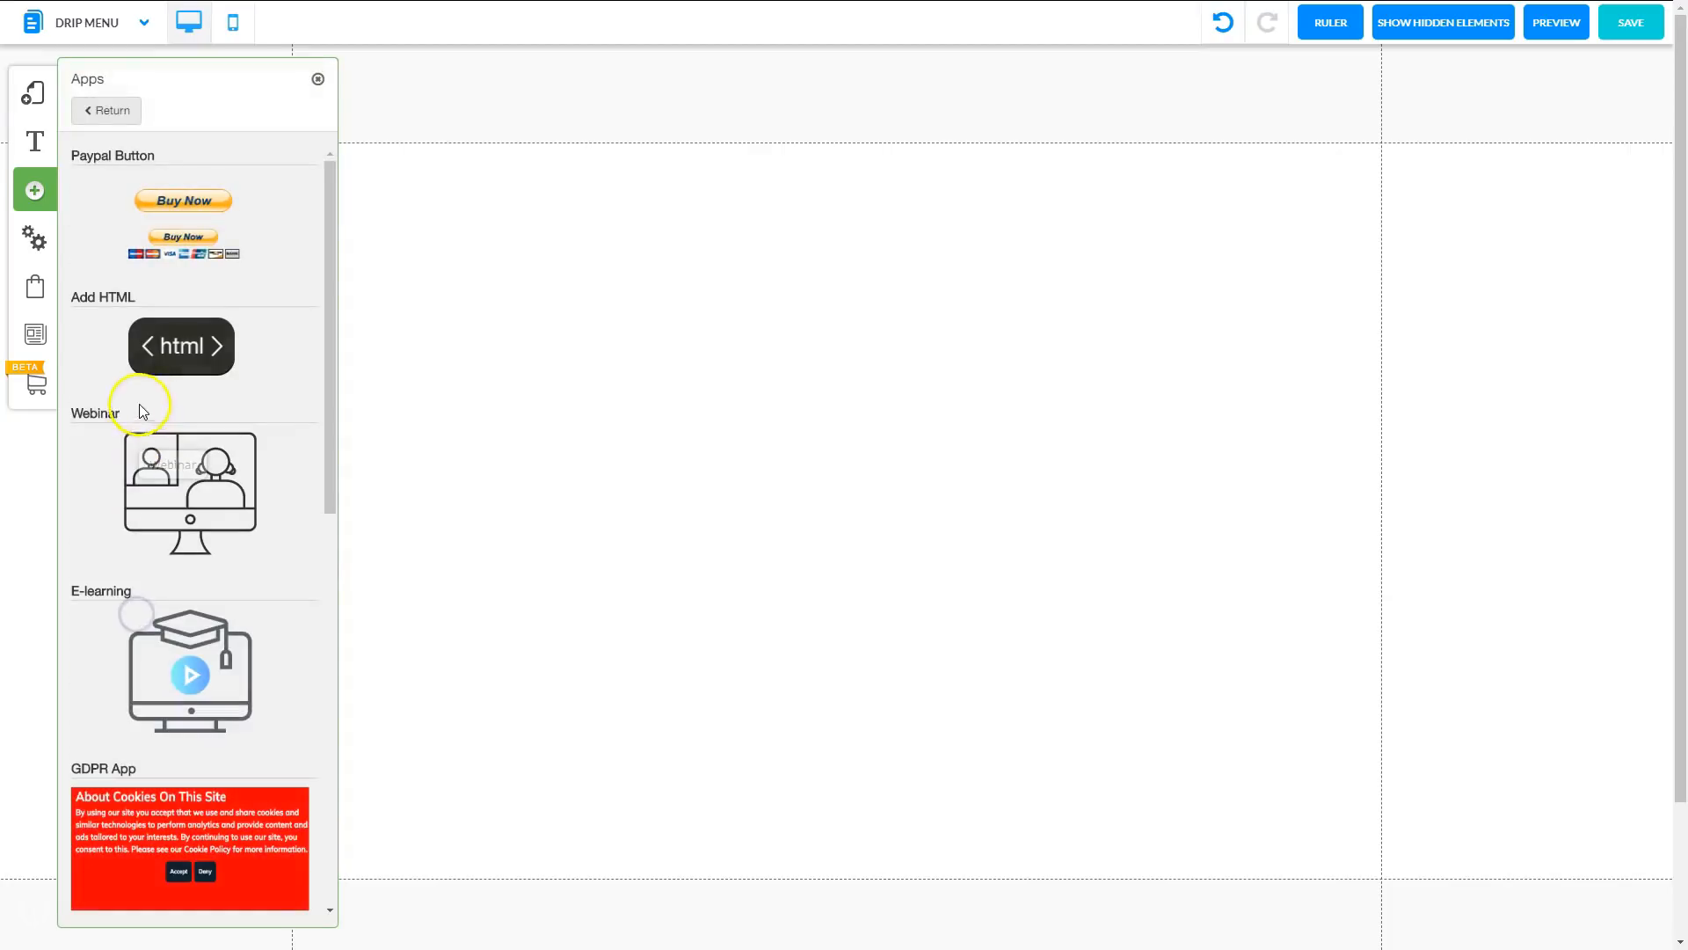
pyautogui.click(162, 365)
pyautogui.moveTo(829, 406); pyautogui.dragTo(847, 381)
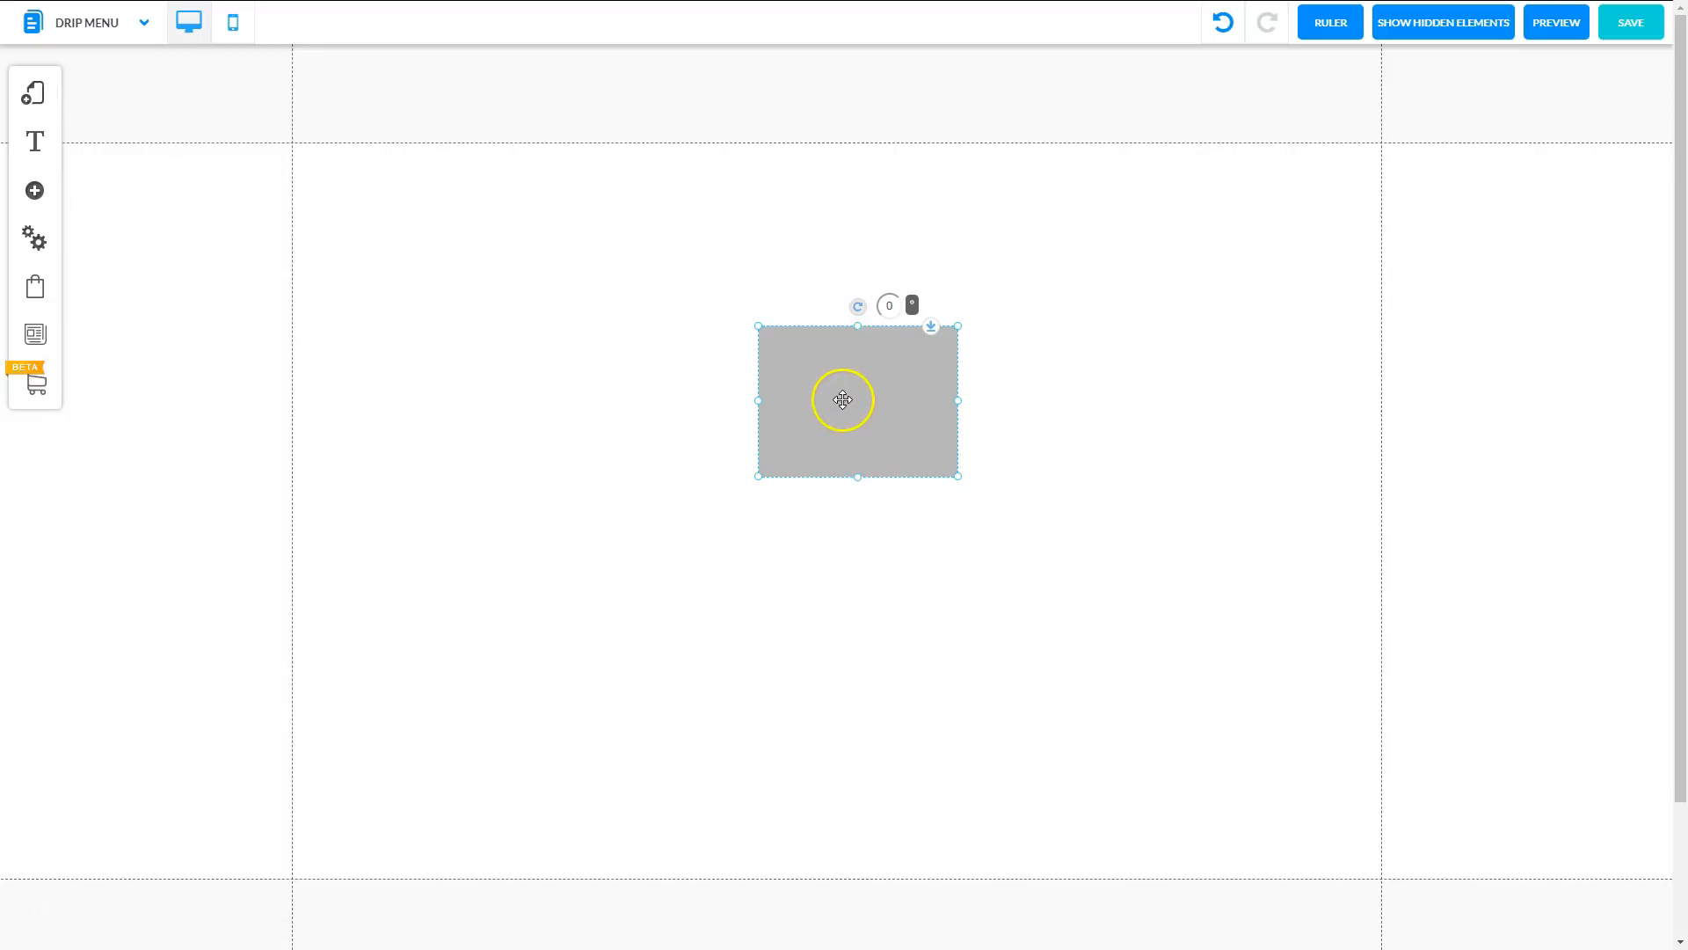
# Paste the magazine's iframe code inside the HTML element's <body> and confirm.
pyautogui.rightClick(841, 400)
pyautogui.click(783, 345)
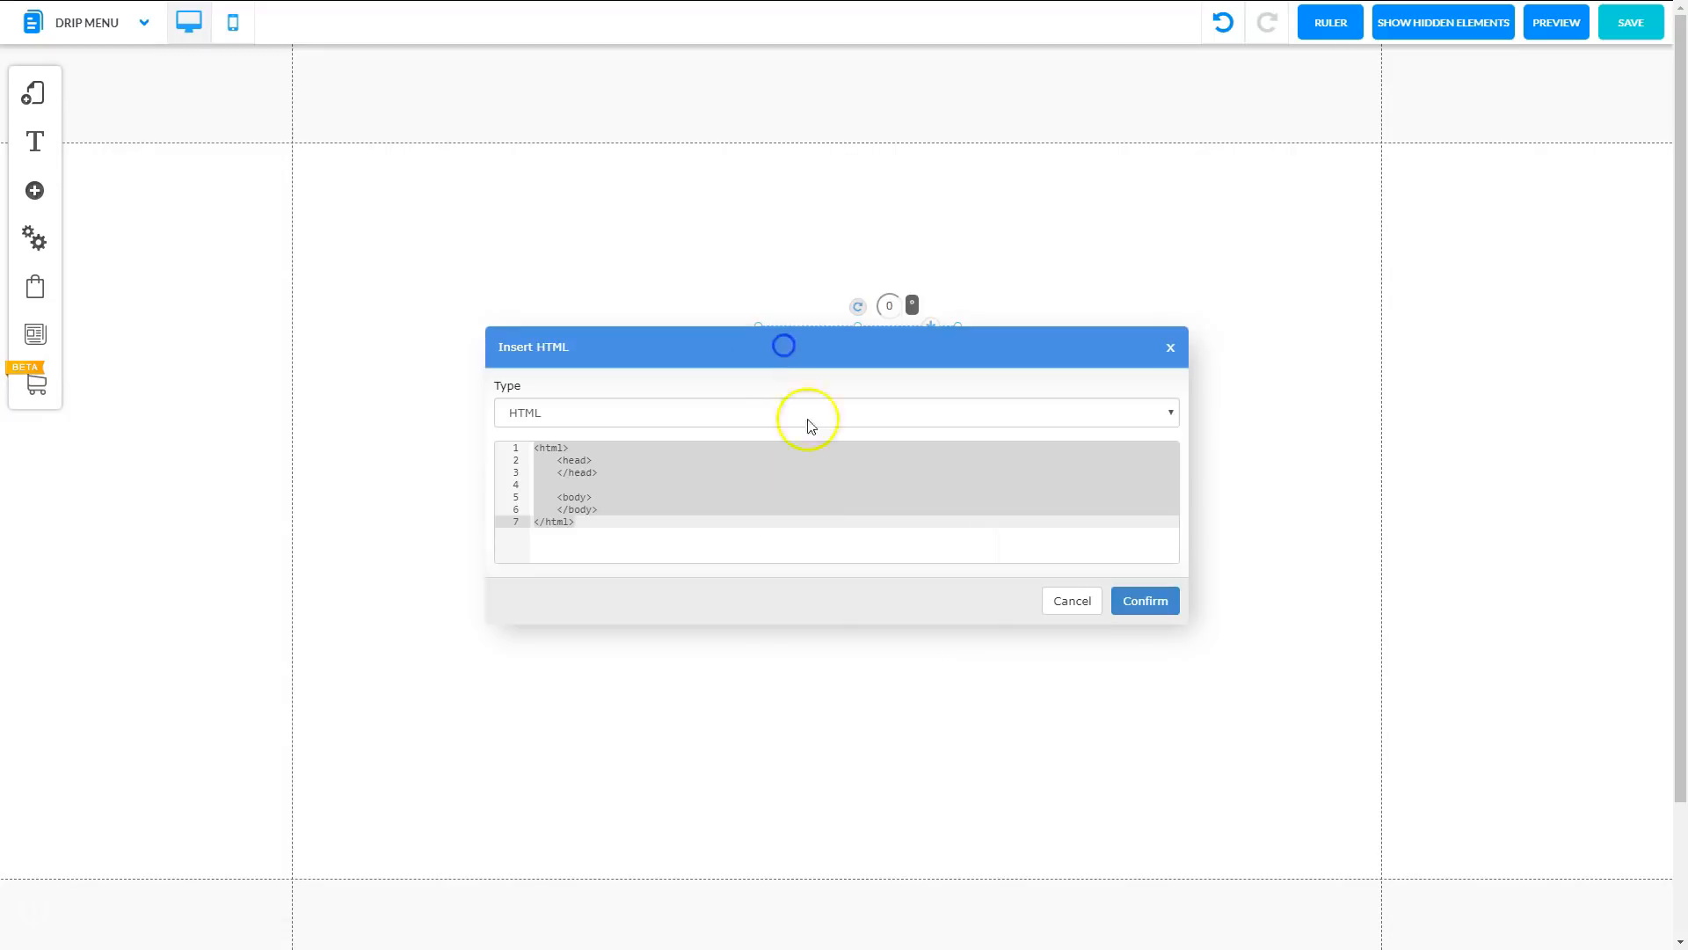
pyautogui.click(606, 498)
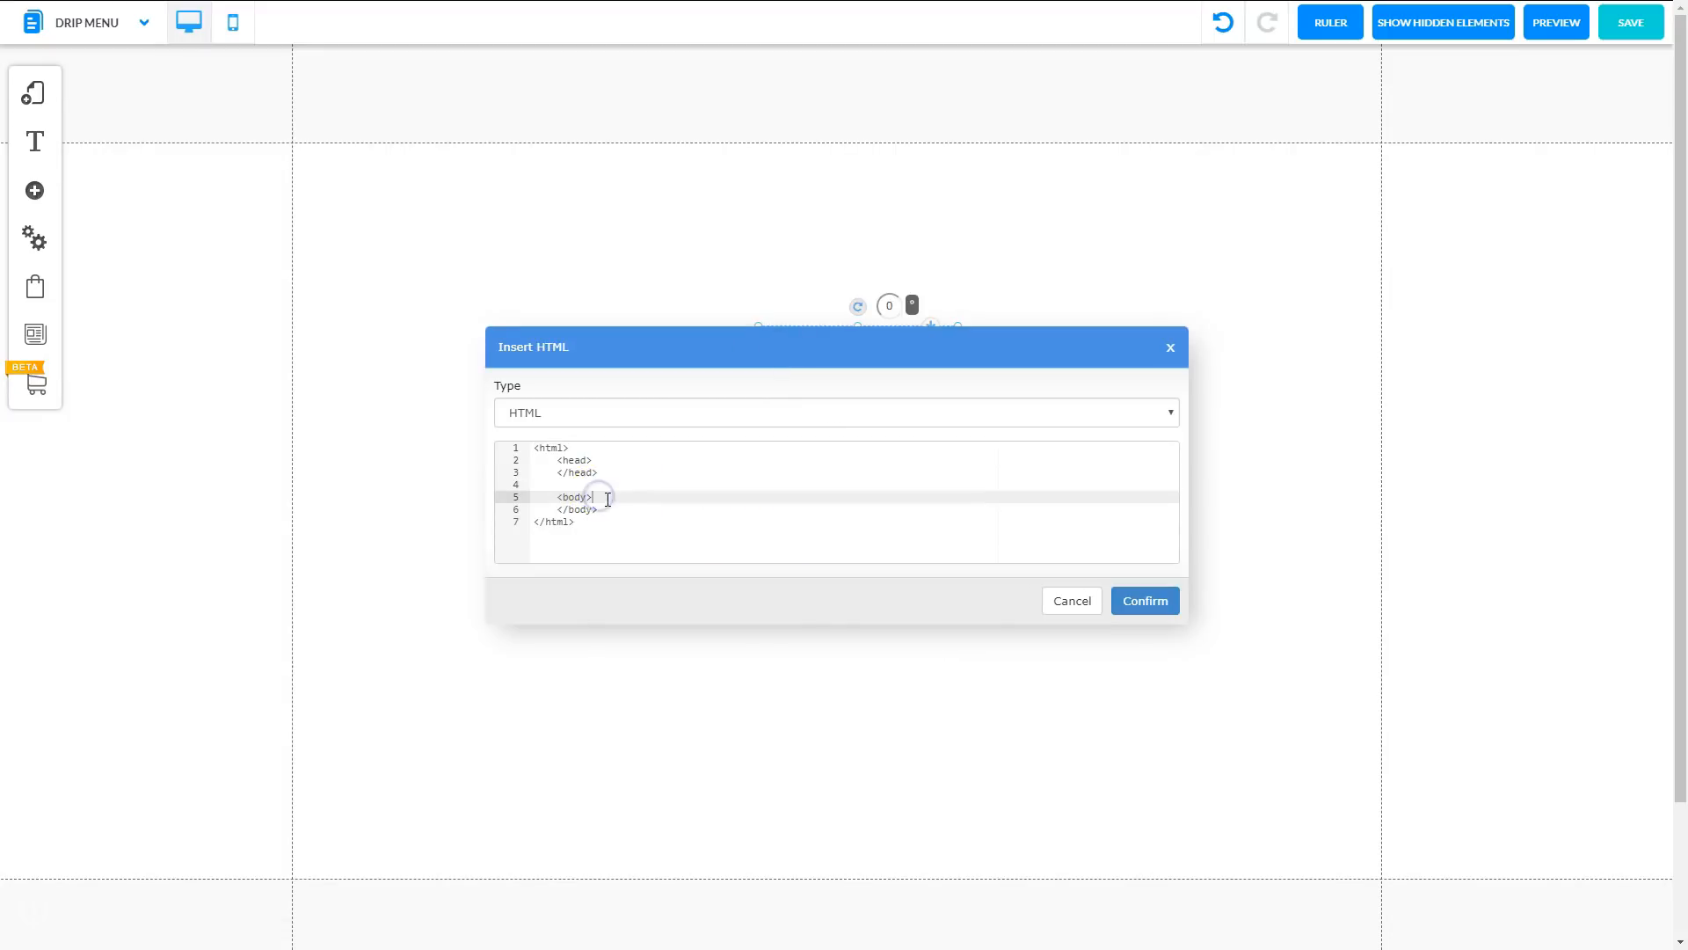
pyautogui.press('Return')
pyautogui.press('Return')
pyautogui.press('Return')
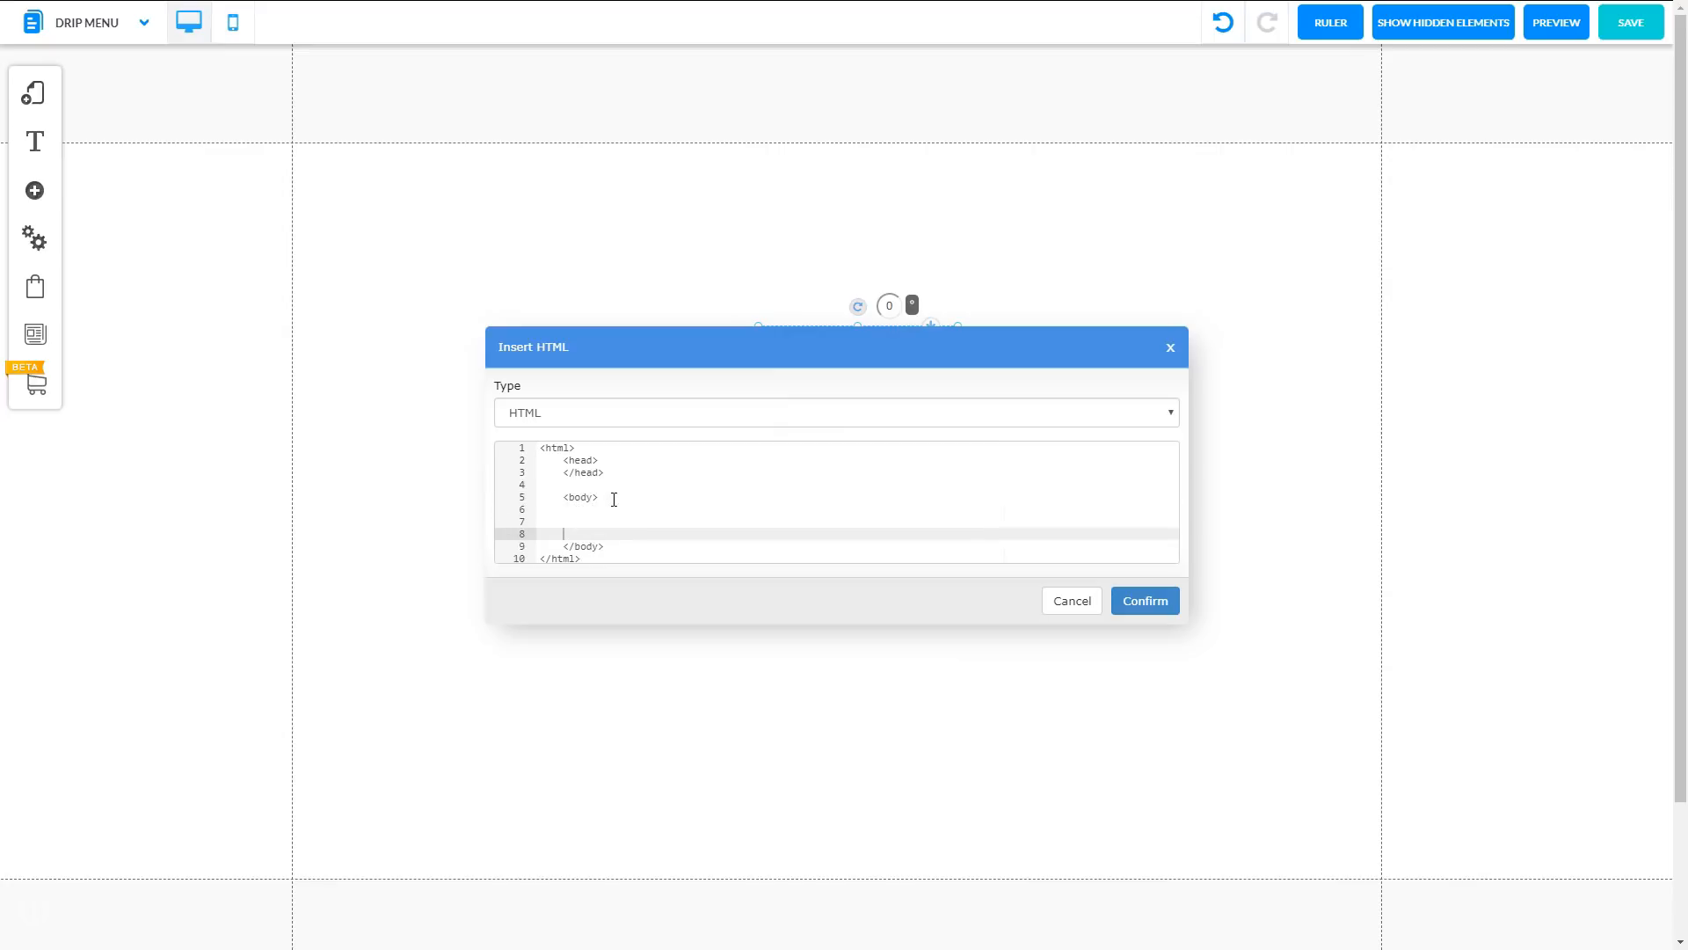
pyautogui.press('Up')
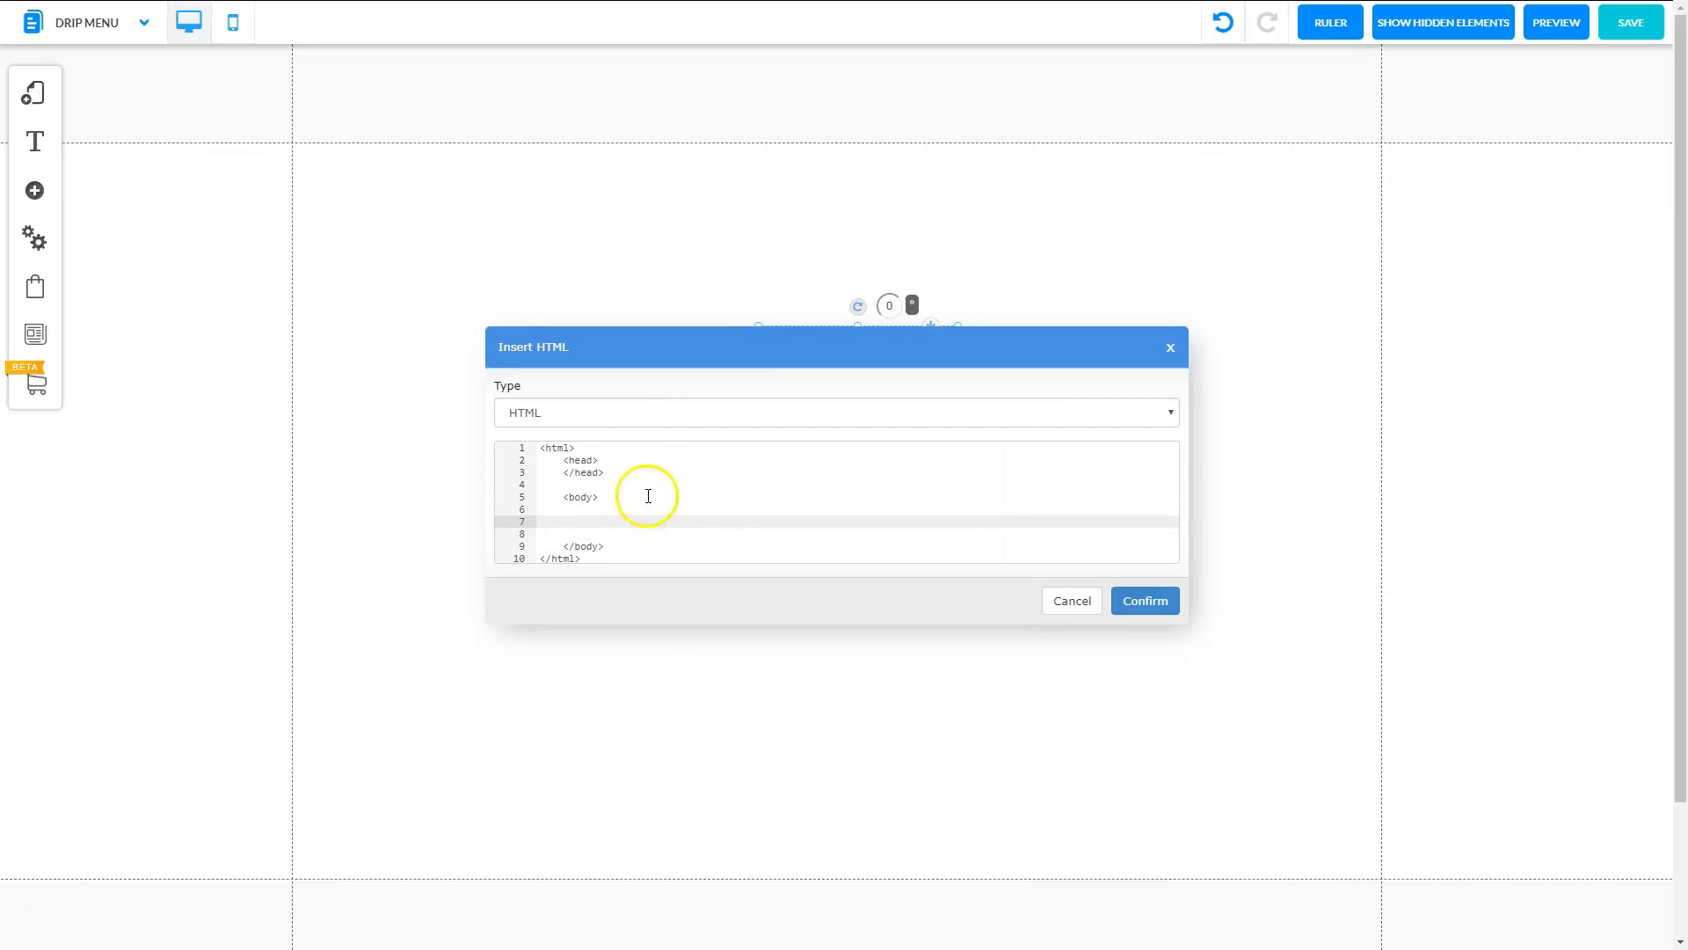
pyautogui.hotkey('ctrl', 'v')
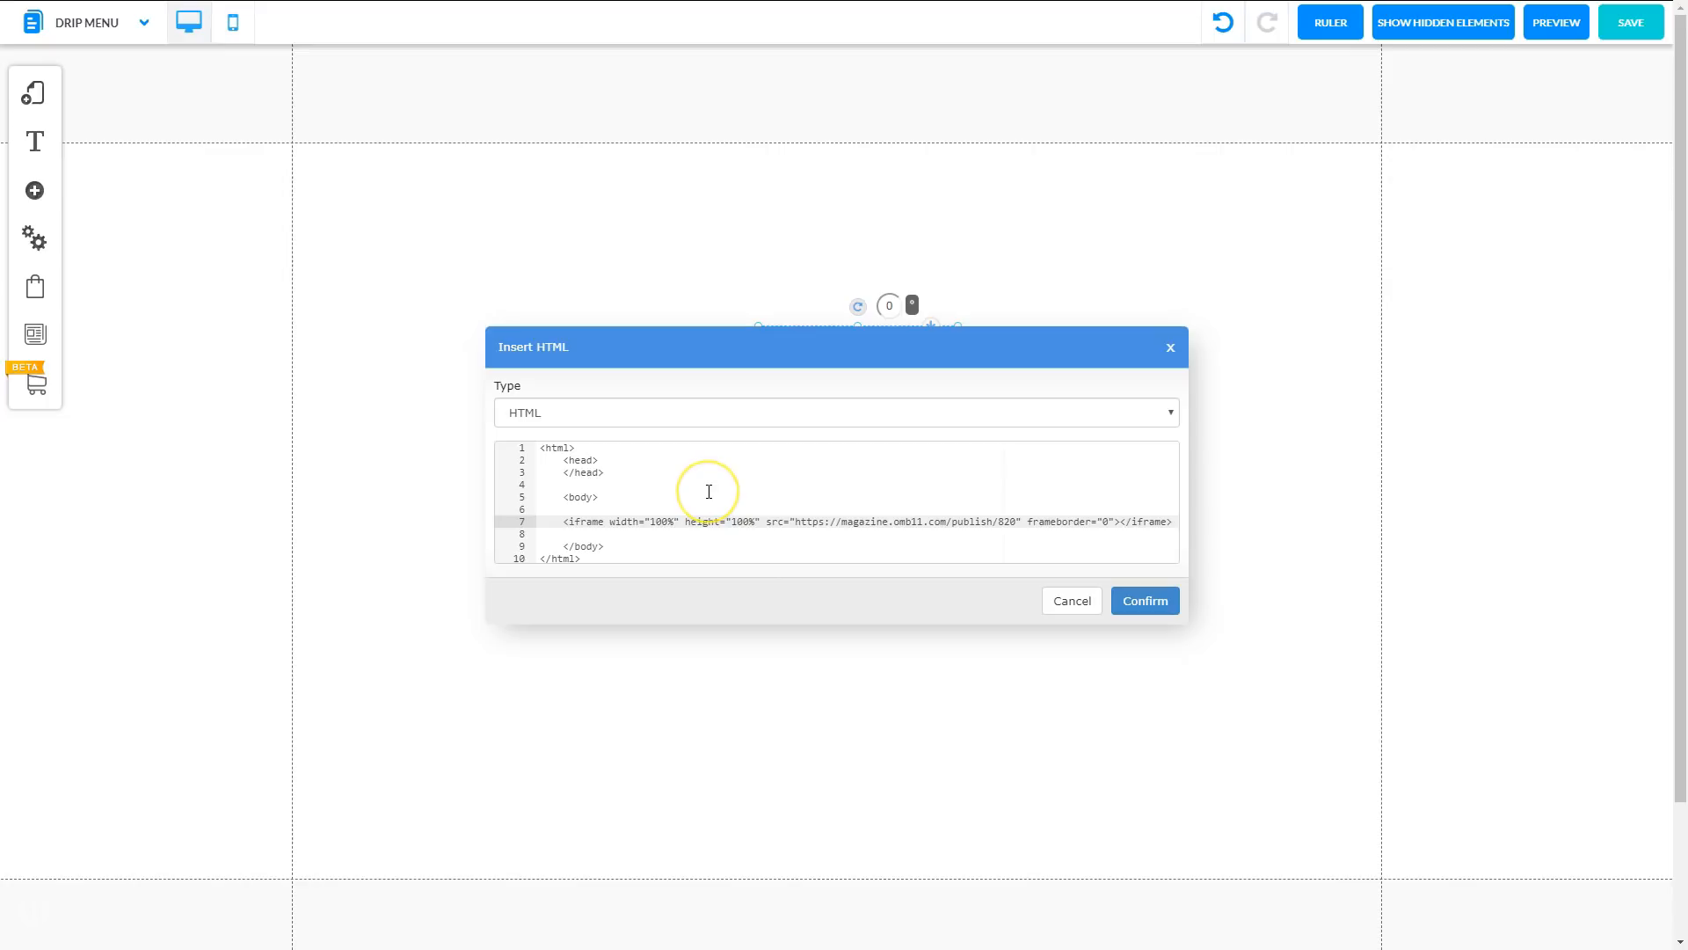
pyautogui.click(1143, 599)
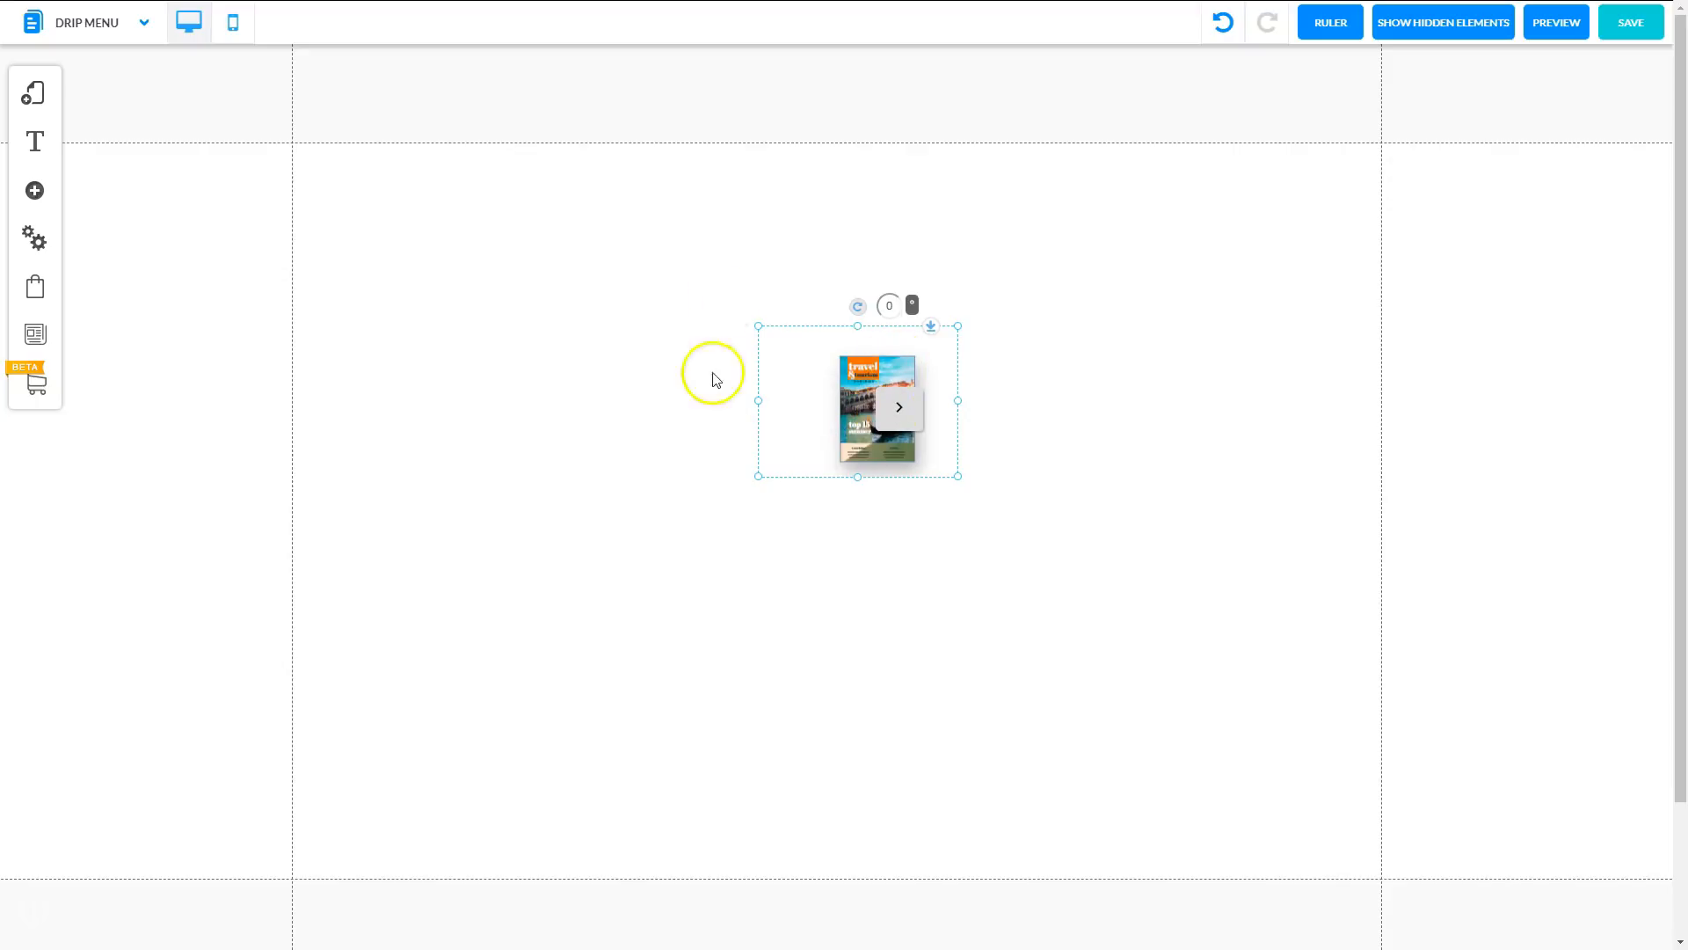
# Stretch the embed box to fill the section and save the Drip Menu page.
pyautogui.moveTo(758, 326); pyautogui.dragTo(296, 148)
pyautogui.moveTo(955, 475); pyautogui.dragTo(1379, 878)
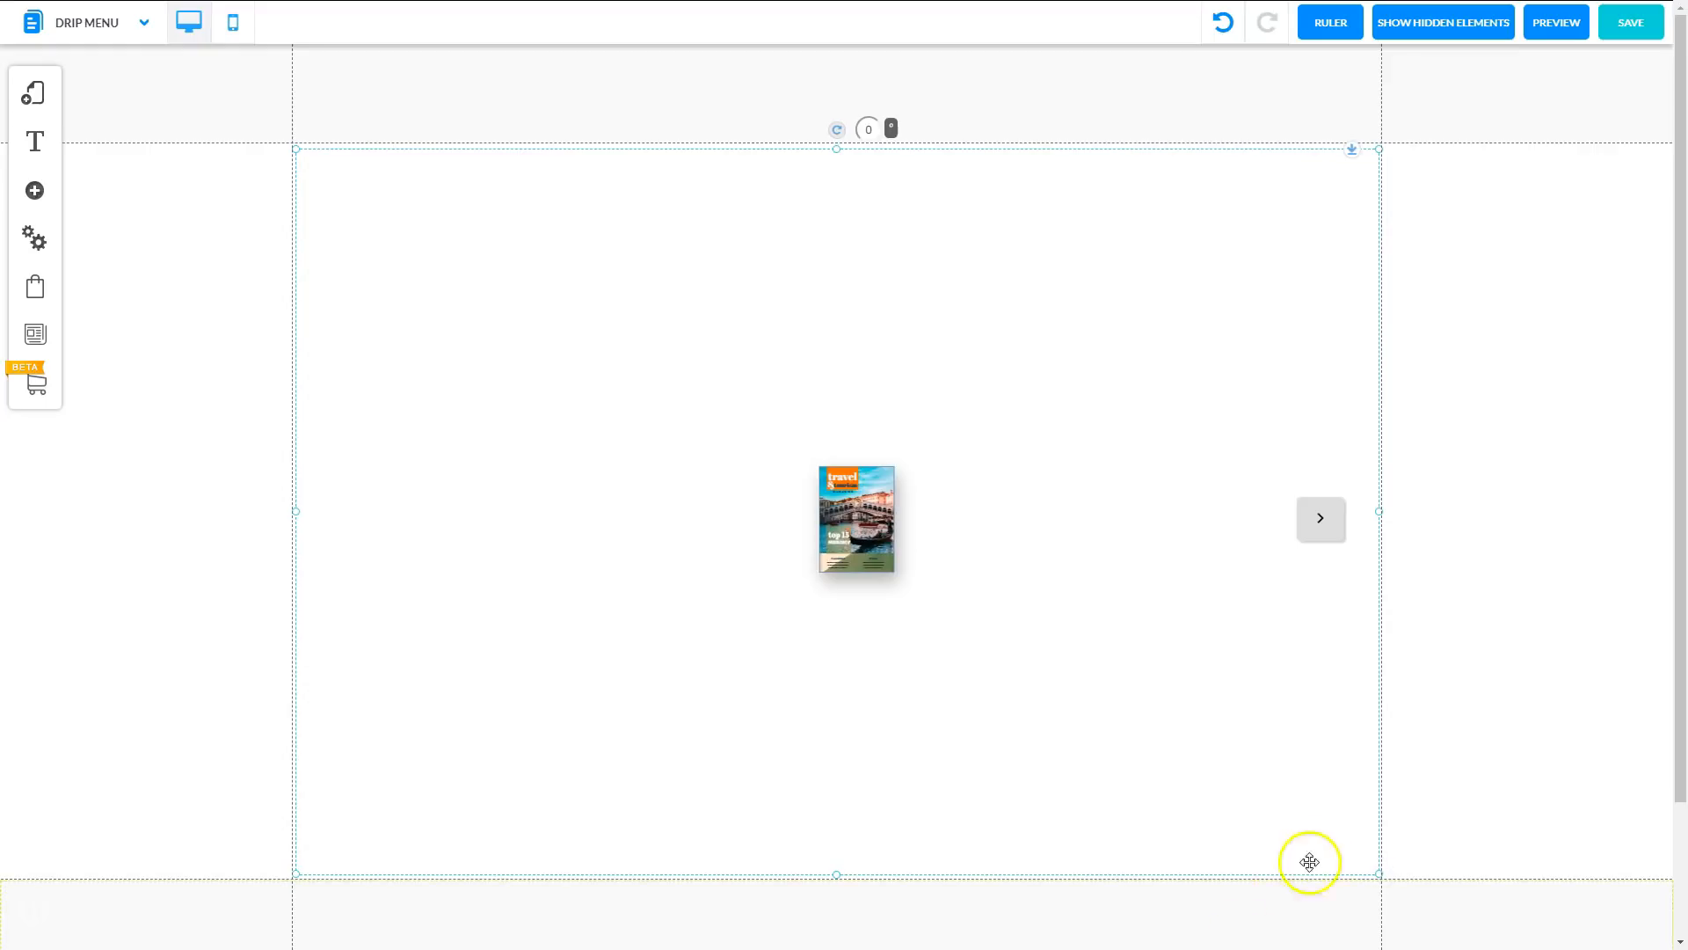
pyautogui.click(1634, 24)
pyautogui.click(1058, 652)
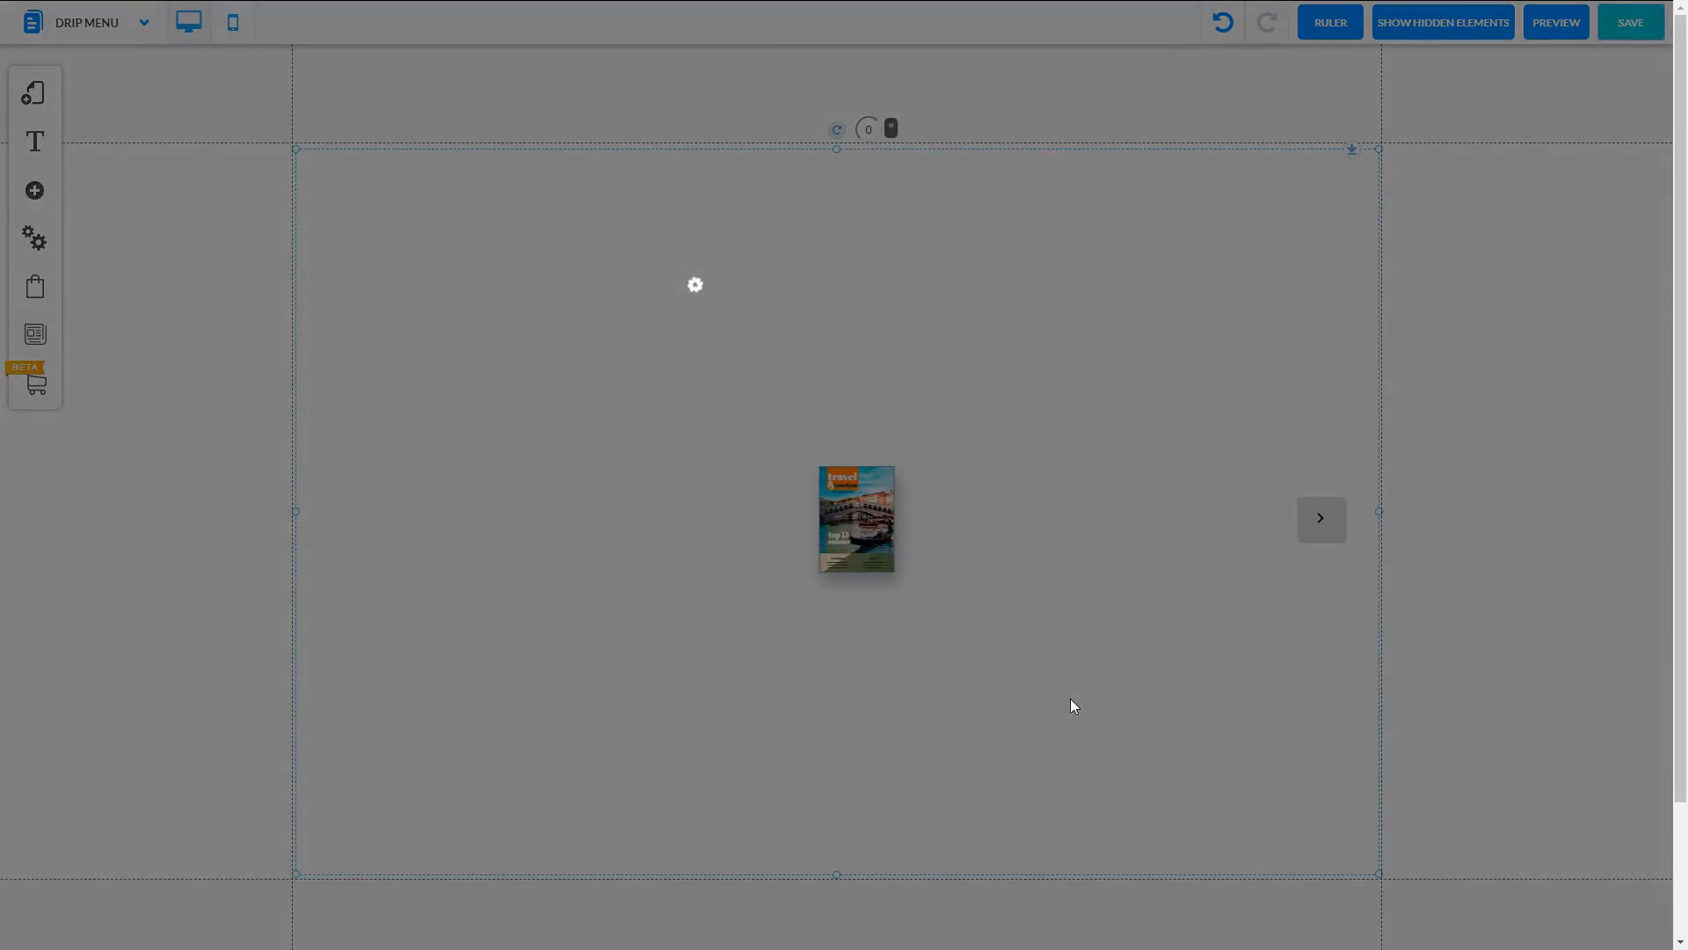
pyautogui.click(951, 433)
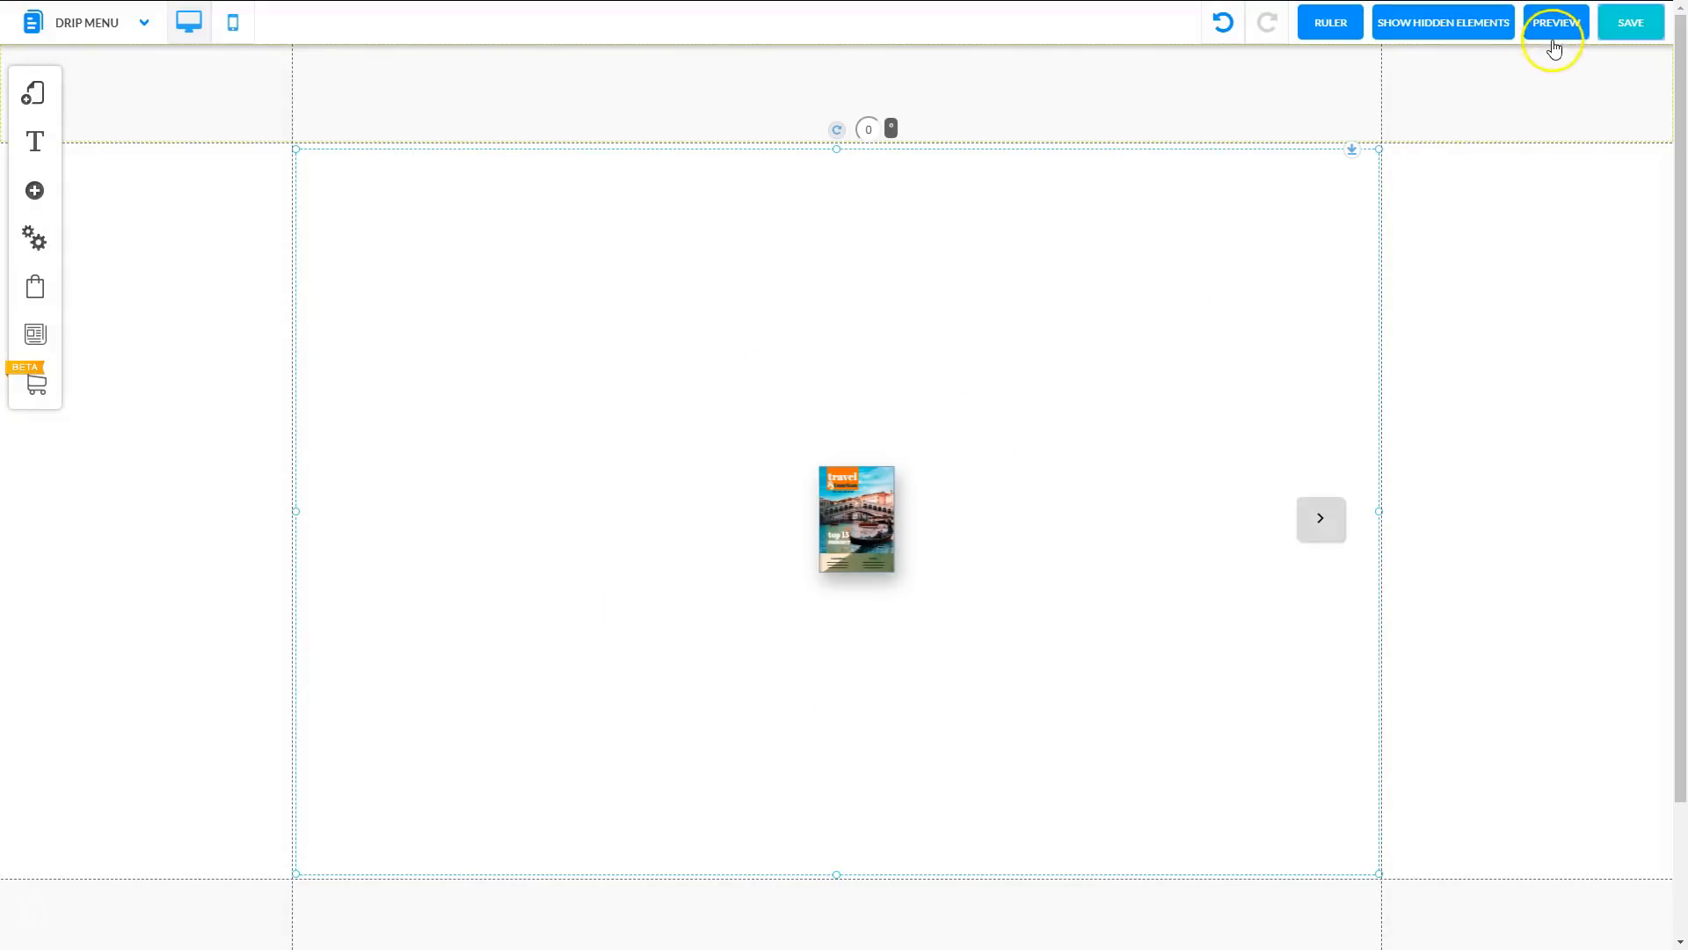
# Preview the page, flip the flipbook ahead to the Venice spread, then back to pages 4–5.
pyautogui.click(1556, 27)
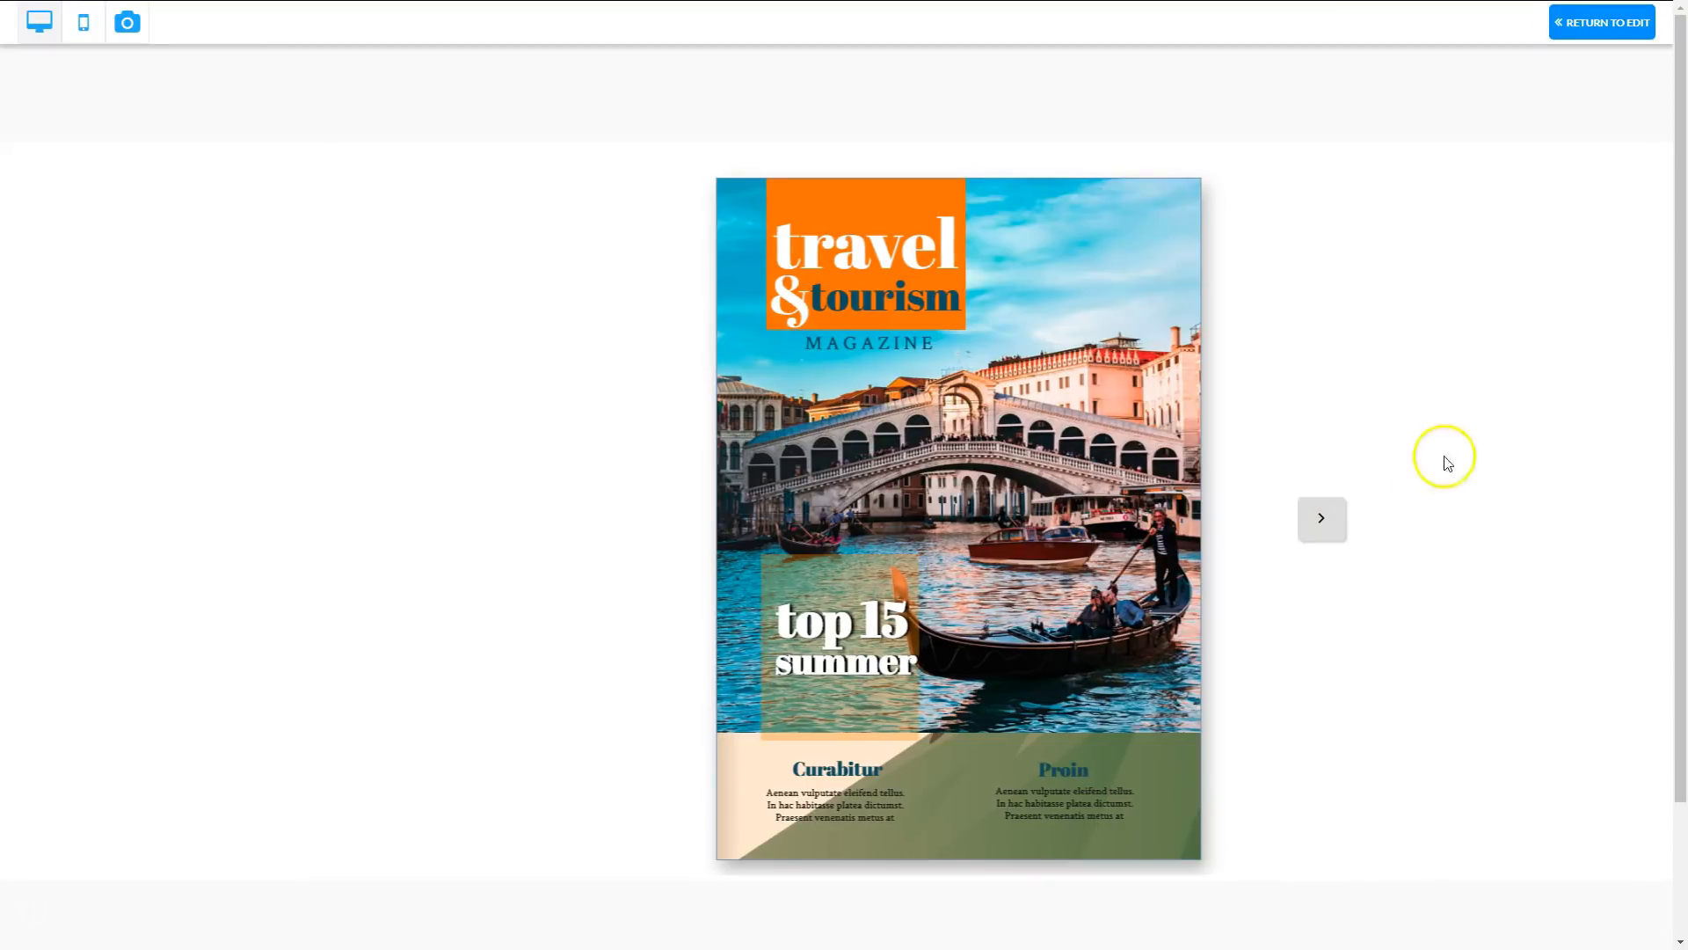
pyautogui.click(1316, 520)
pyautogui.click(1317, 526)
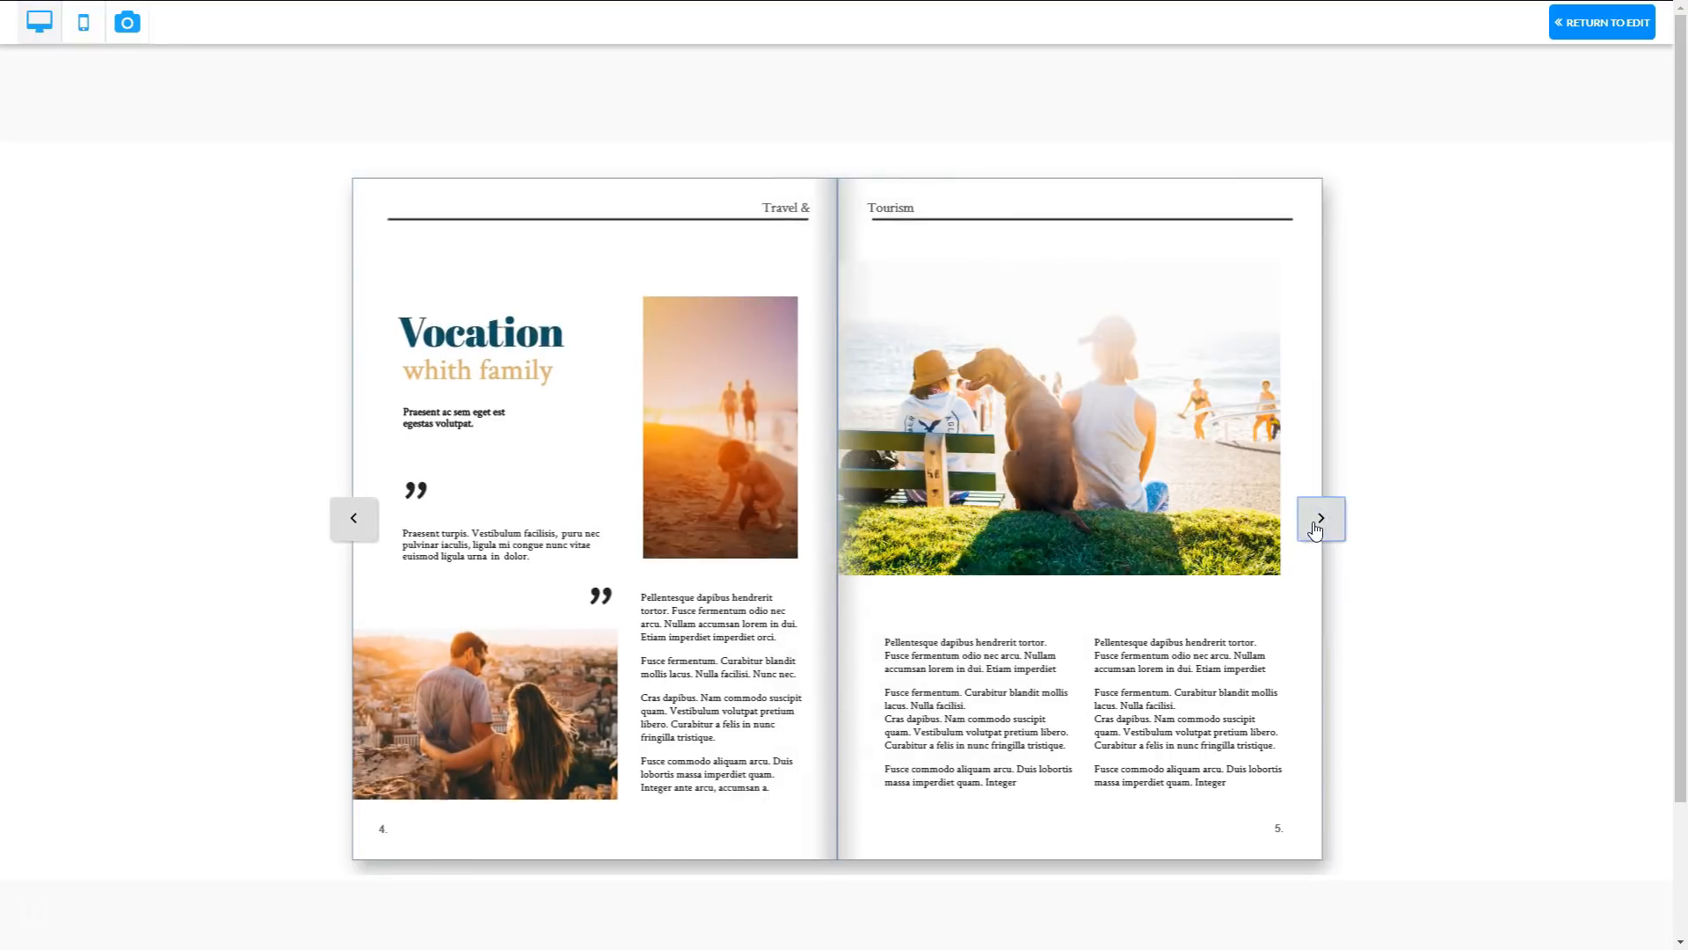
pyautogui.click(1316, 526)
pyautogui.click(1315, 526)
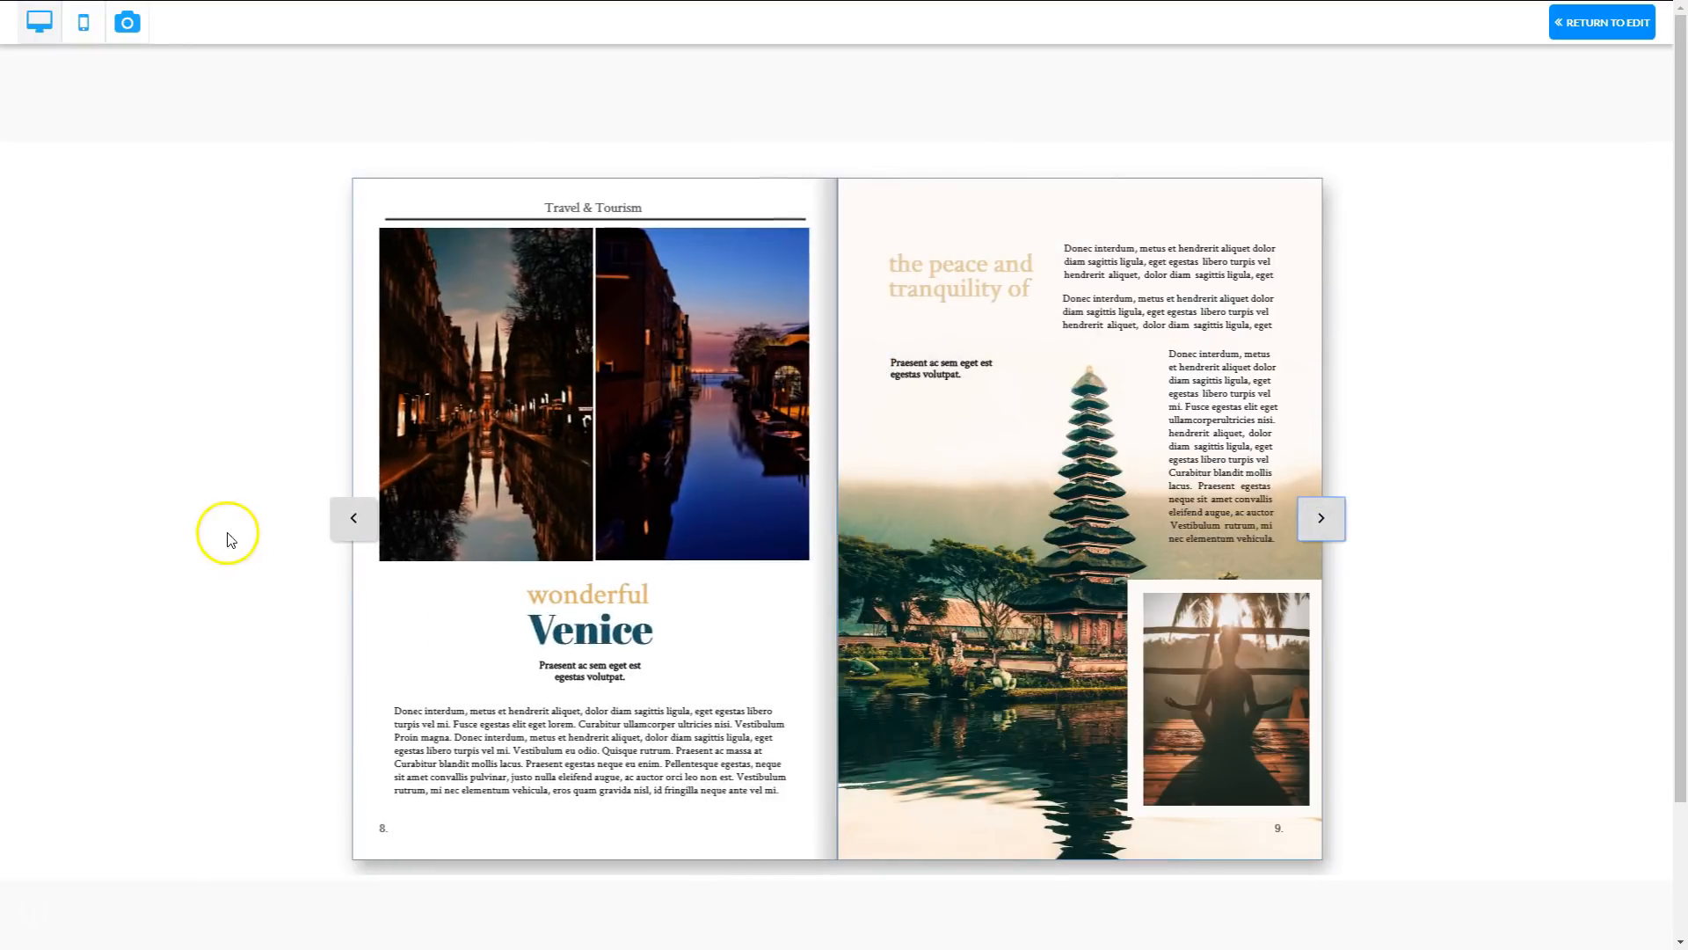
pyautogui.click(357, 522)
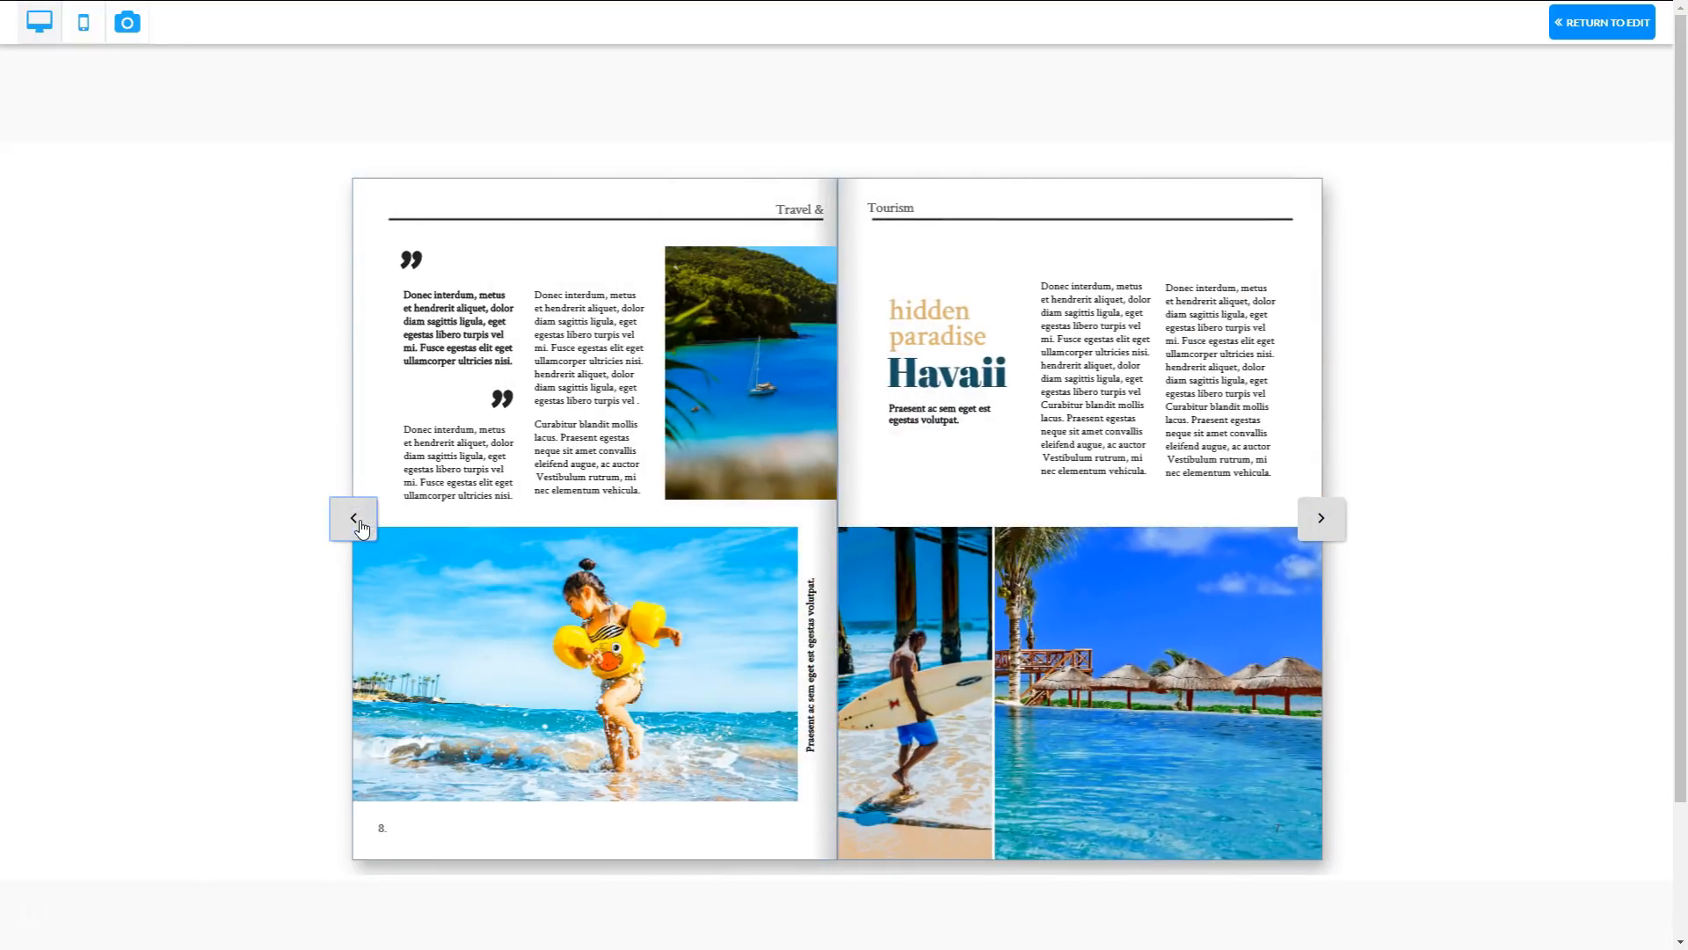
pyautogui.click(360, 525)
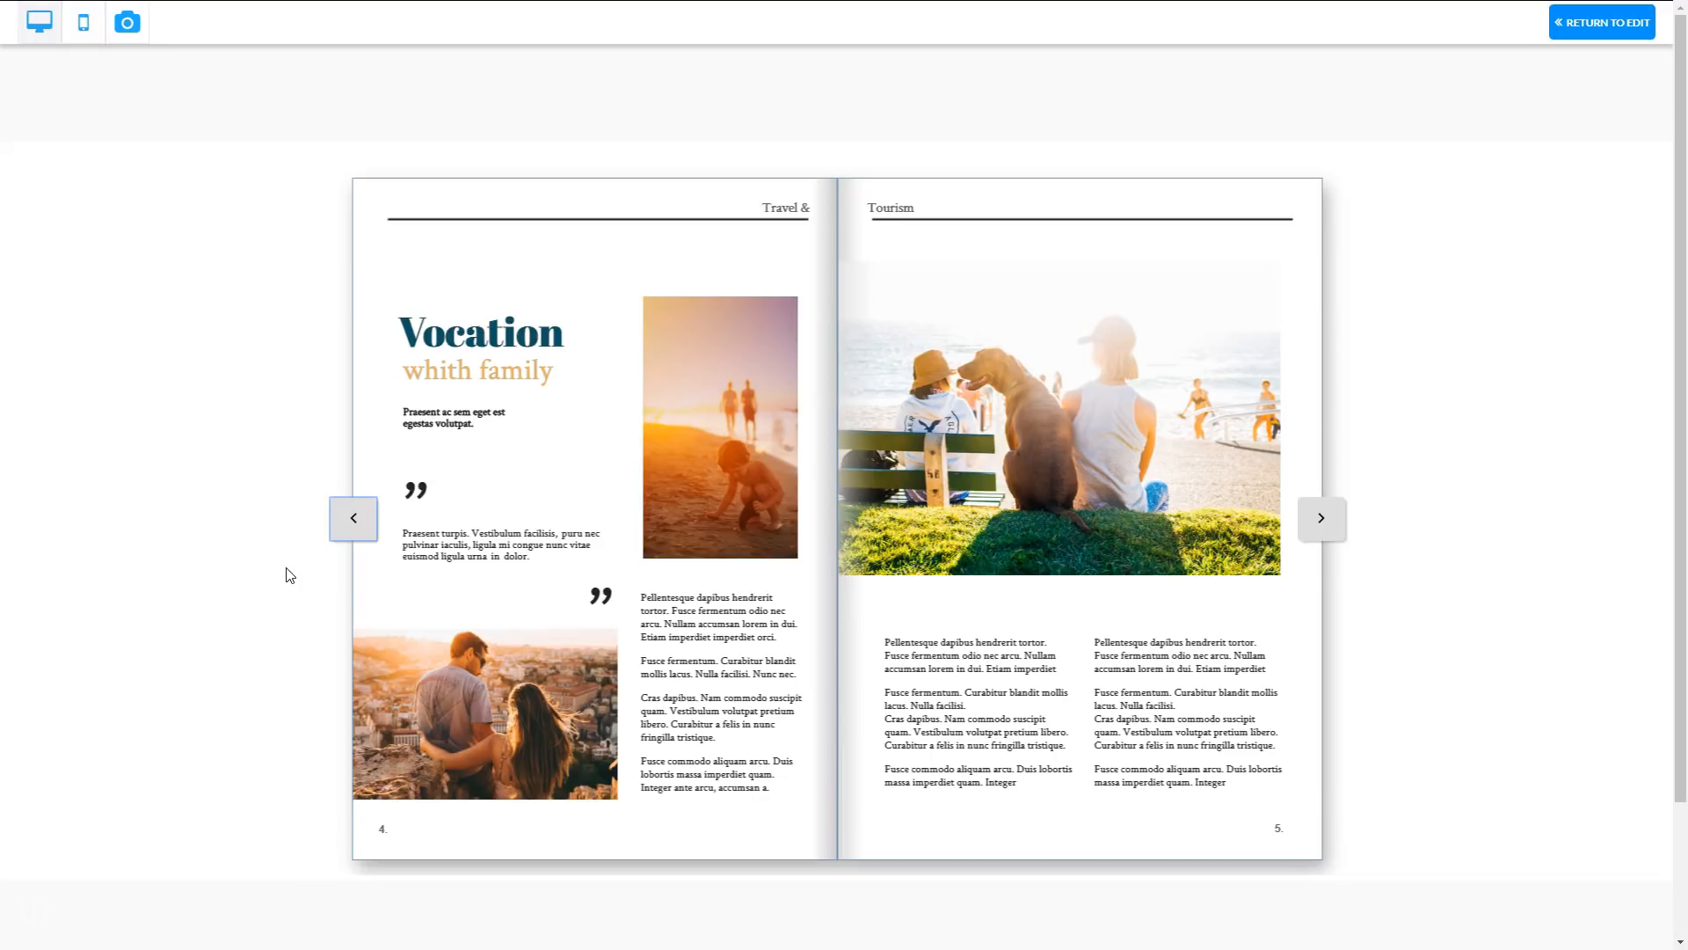
pyautogui.click(312, 571)
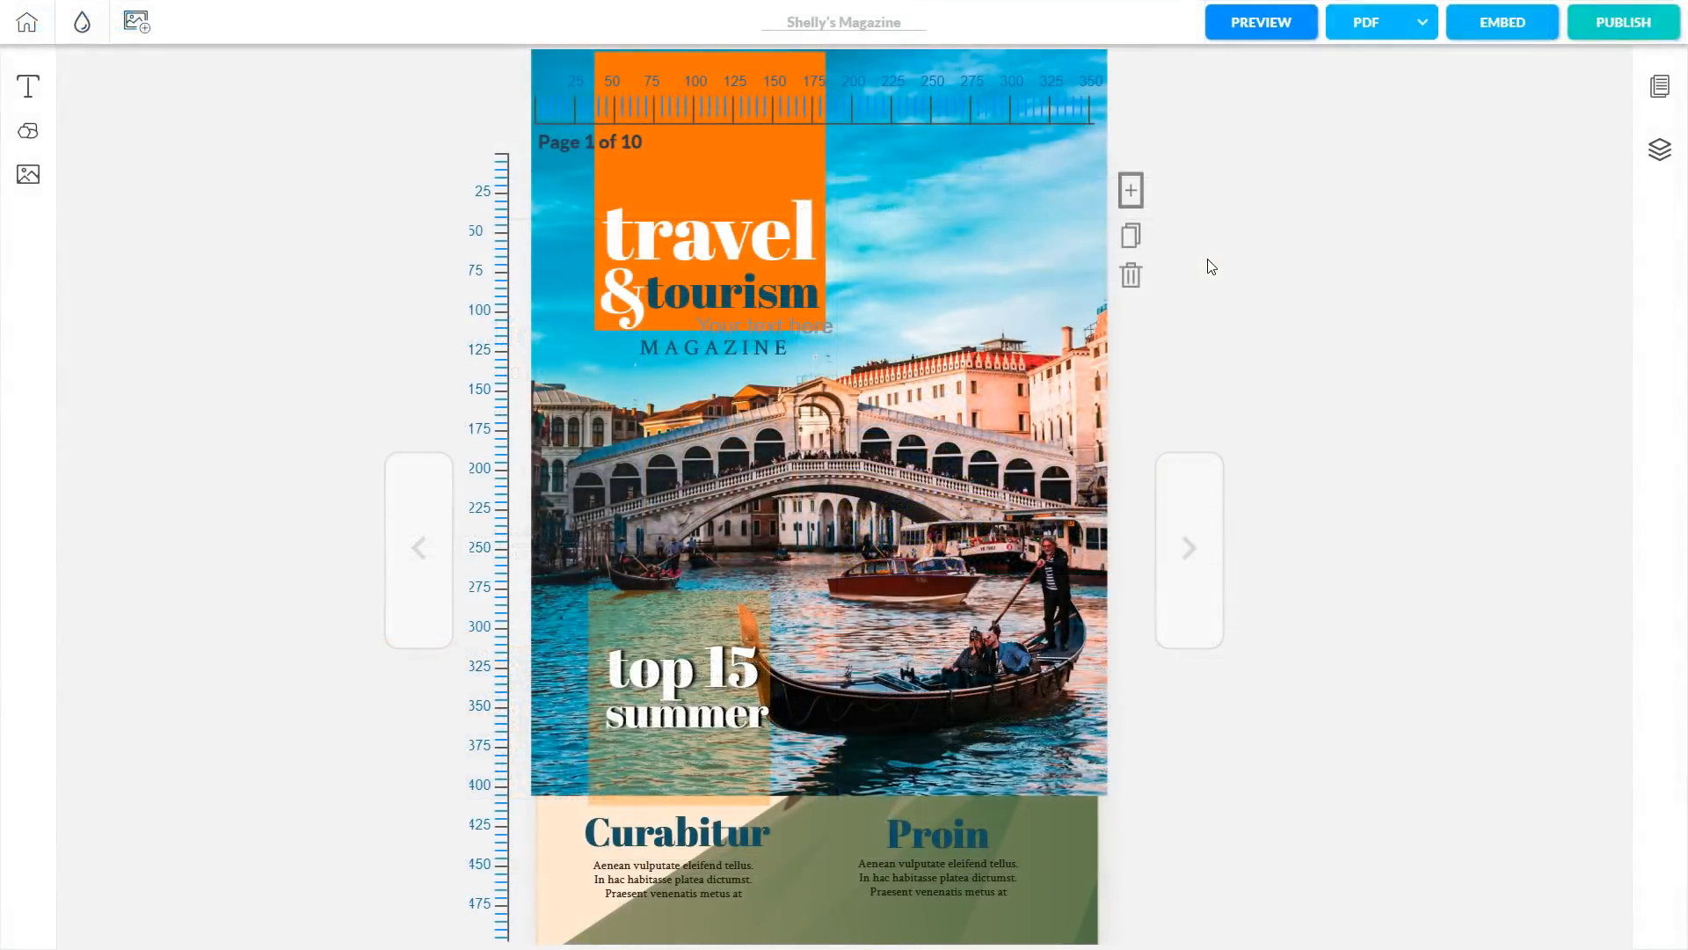
# Start a PDF export, check the list of past exports, then open the magazine preview.
pyautogui.click(1365, 33)
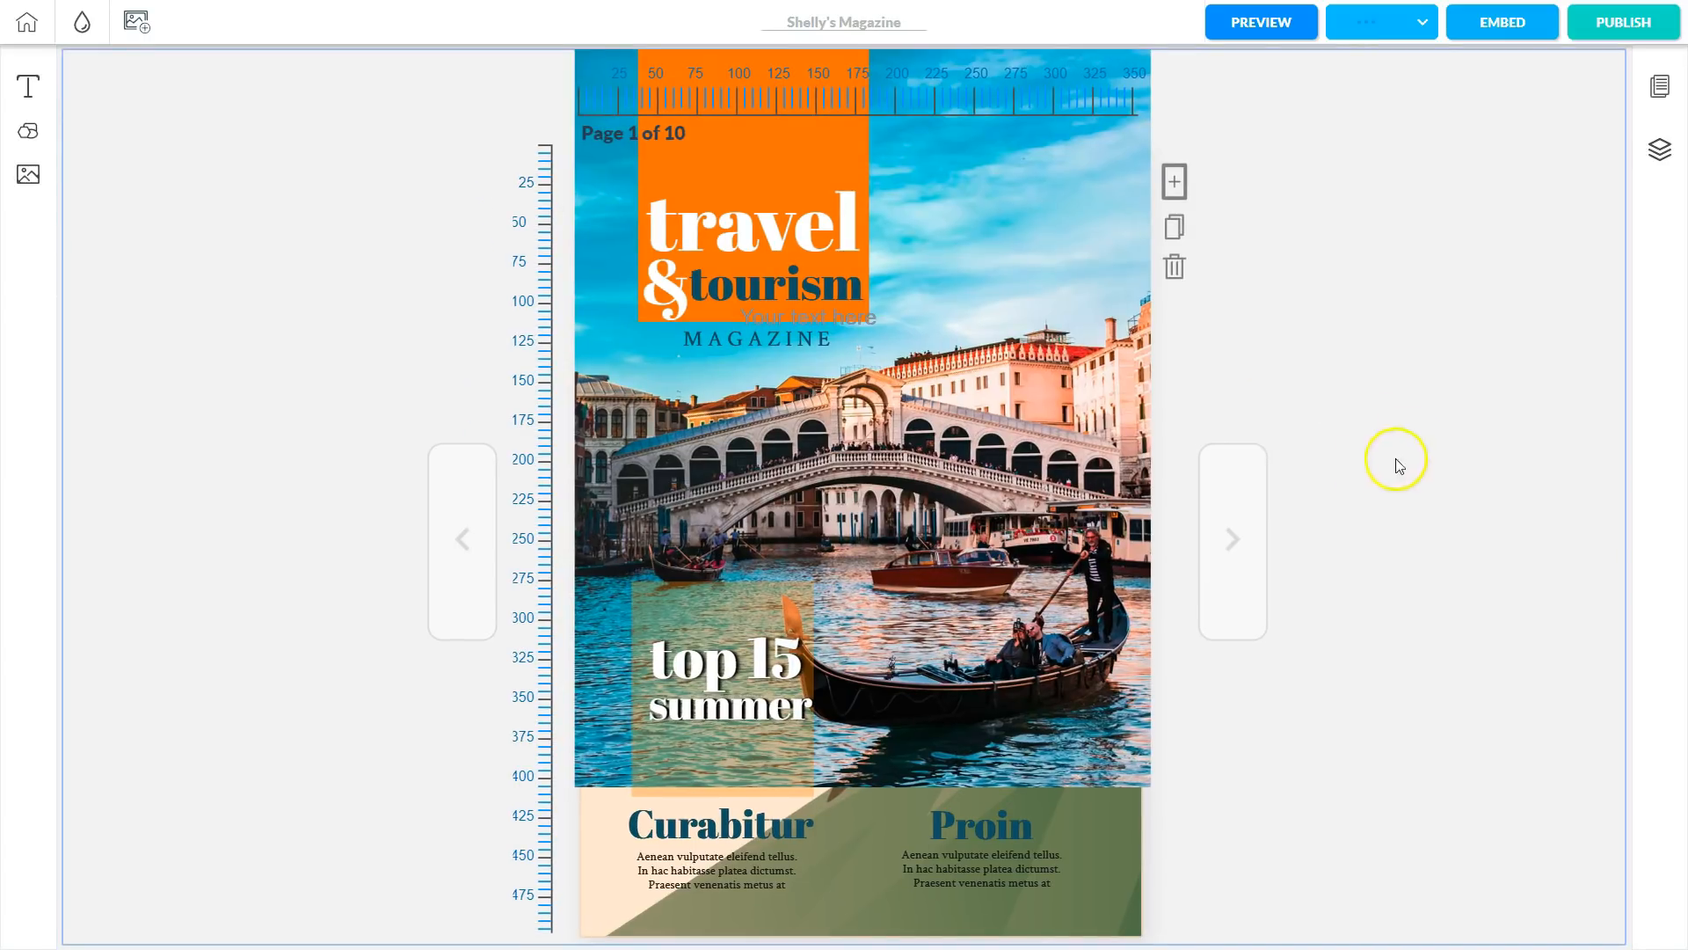
pyautogui.click(1422, 25)
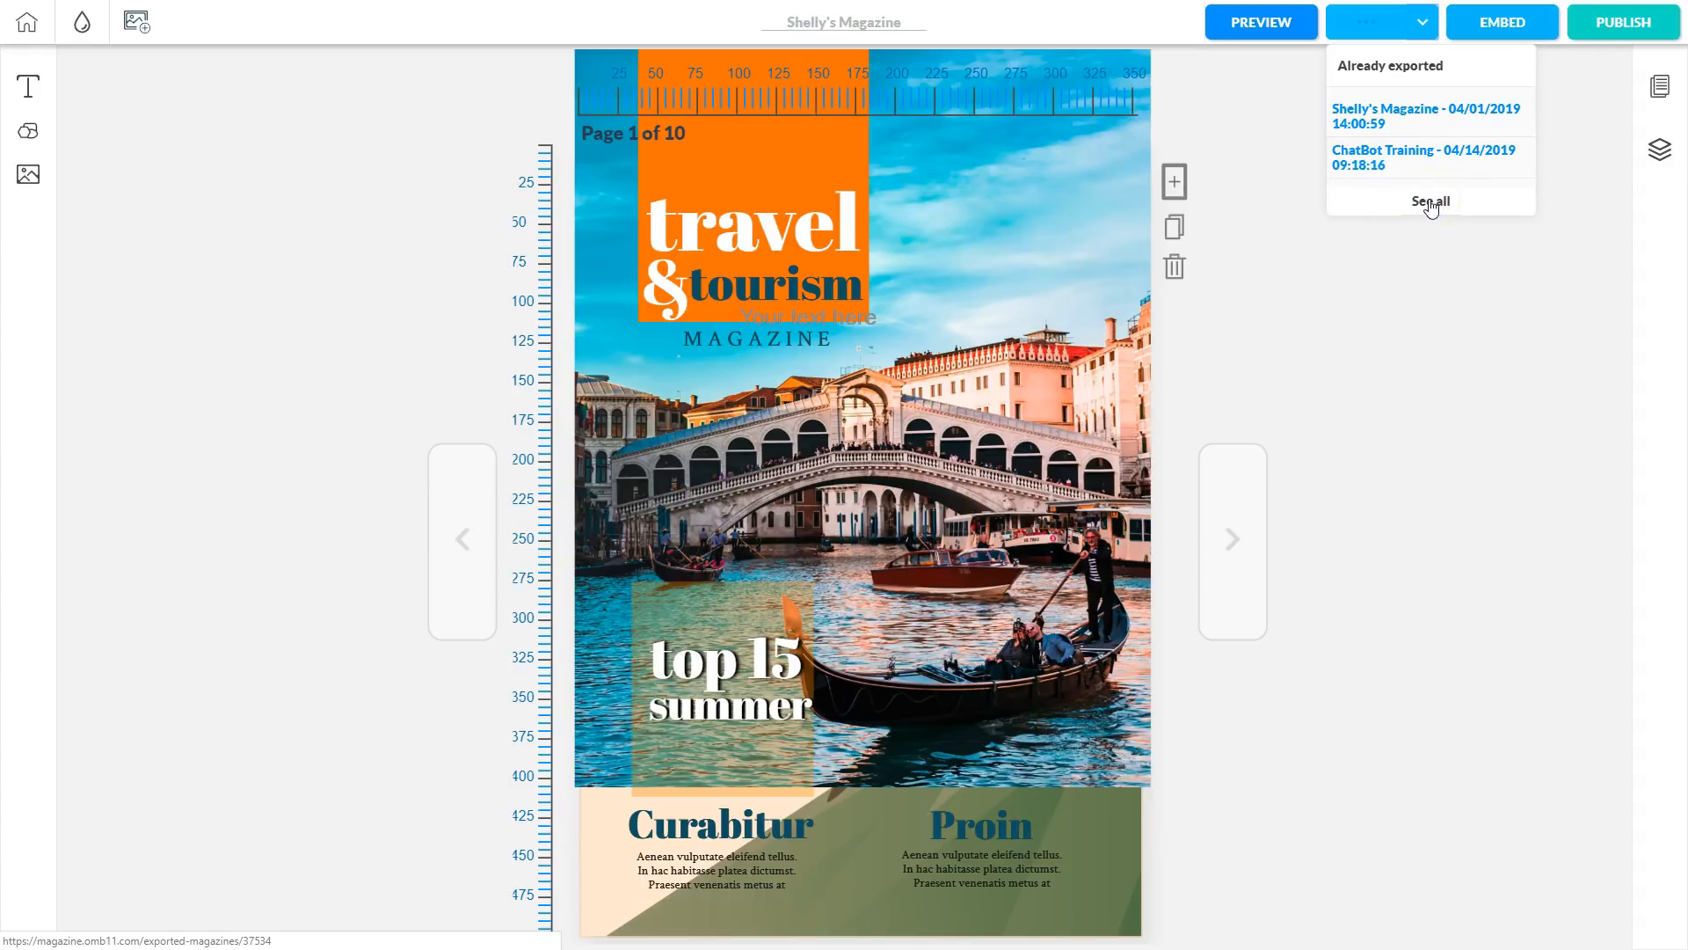
pyautogui.click(1432, 274)
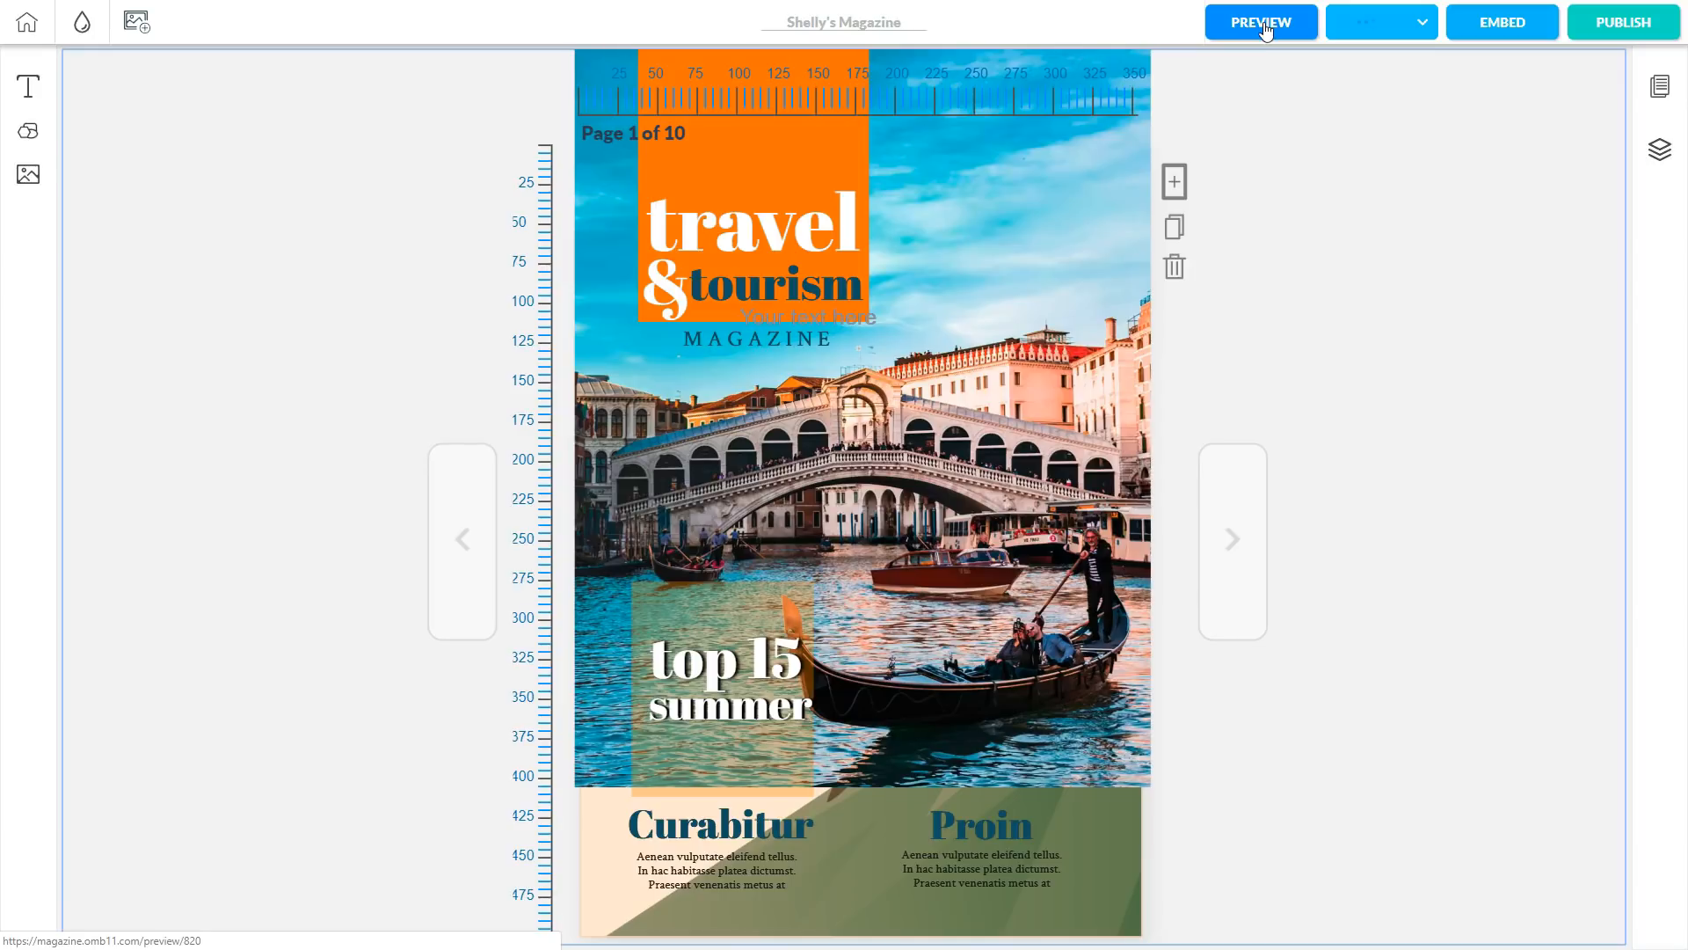
pyautogui.click(1282, 31)
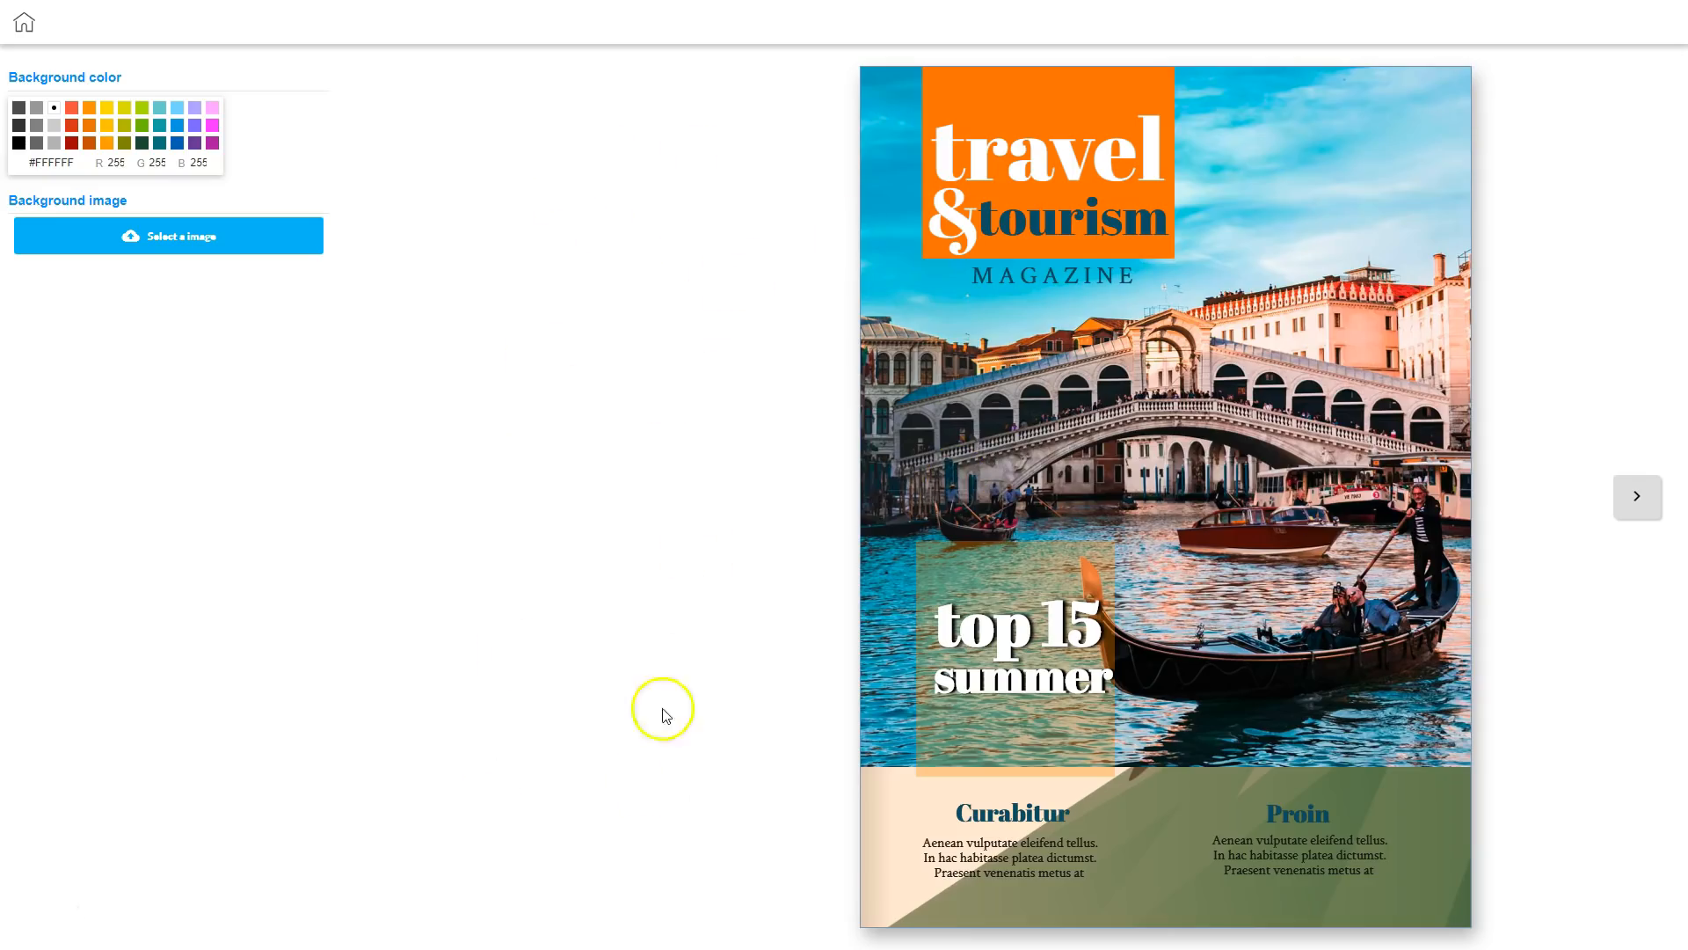
# Try a green #68BC00 preview background, reset it to white #FFFFFF, and return to the editor.
pyautogui.click(142, 125)
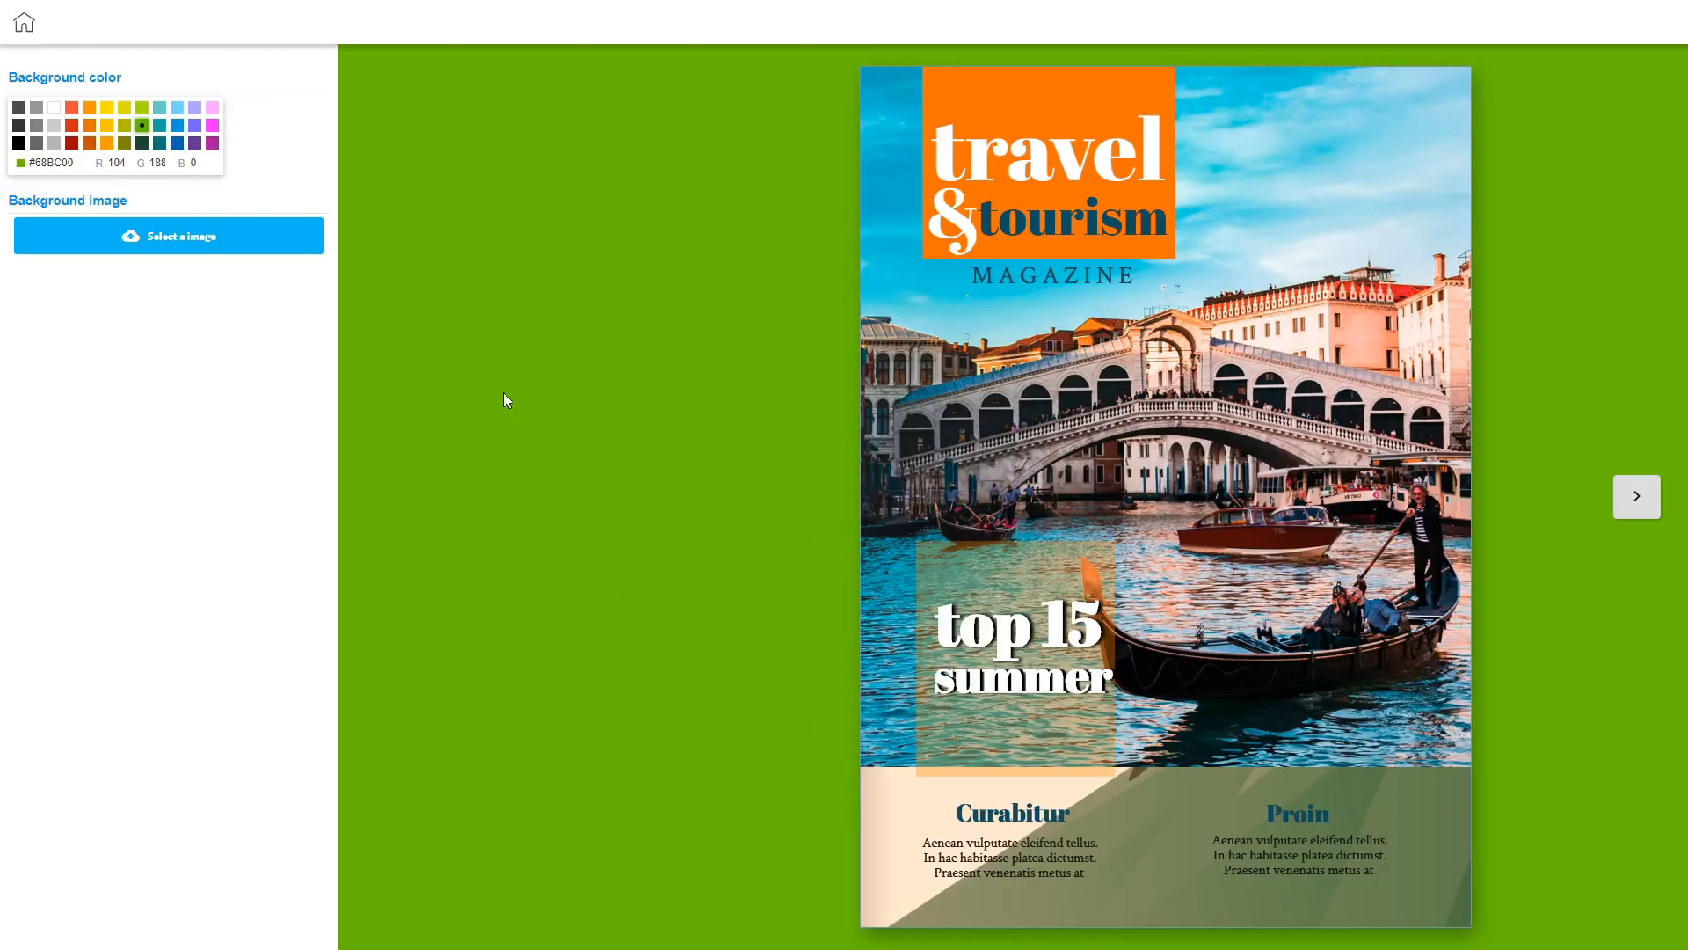
pyautogui.click(54, 107)
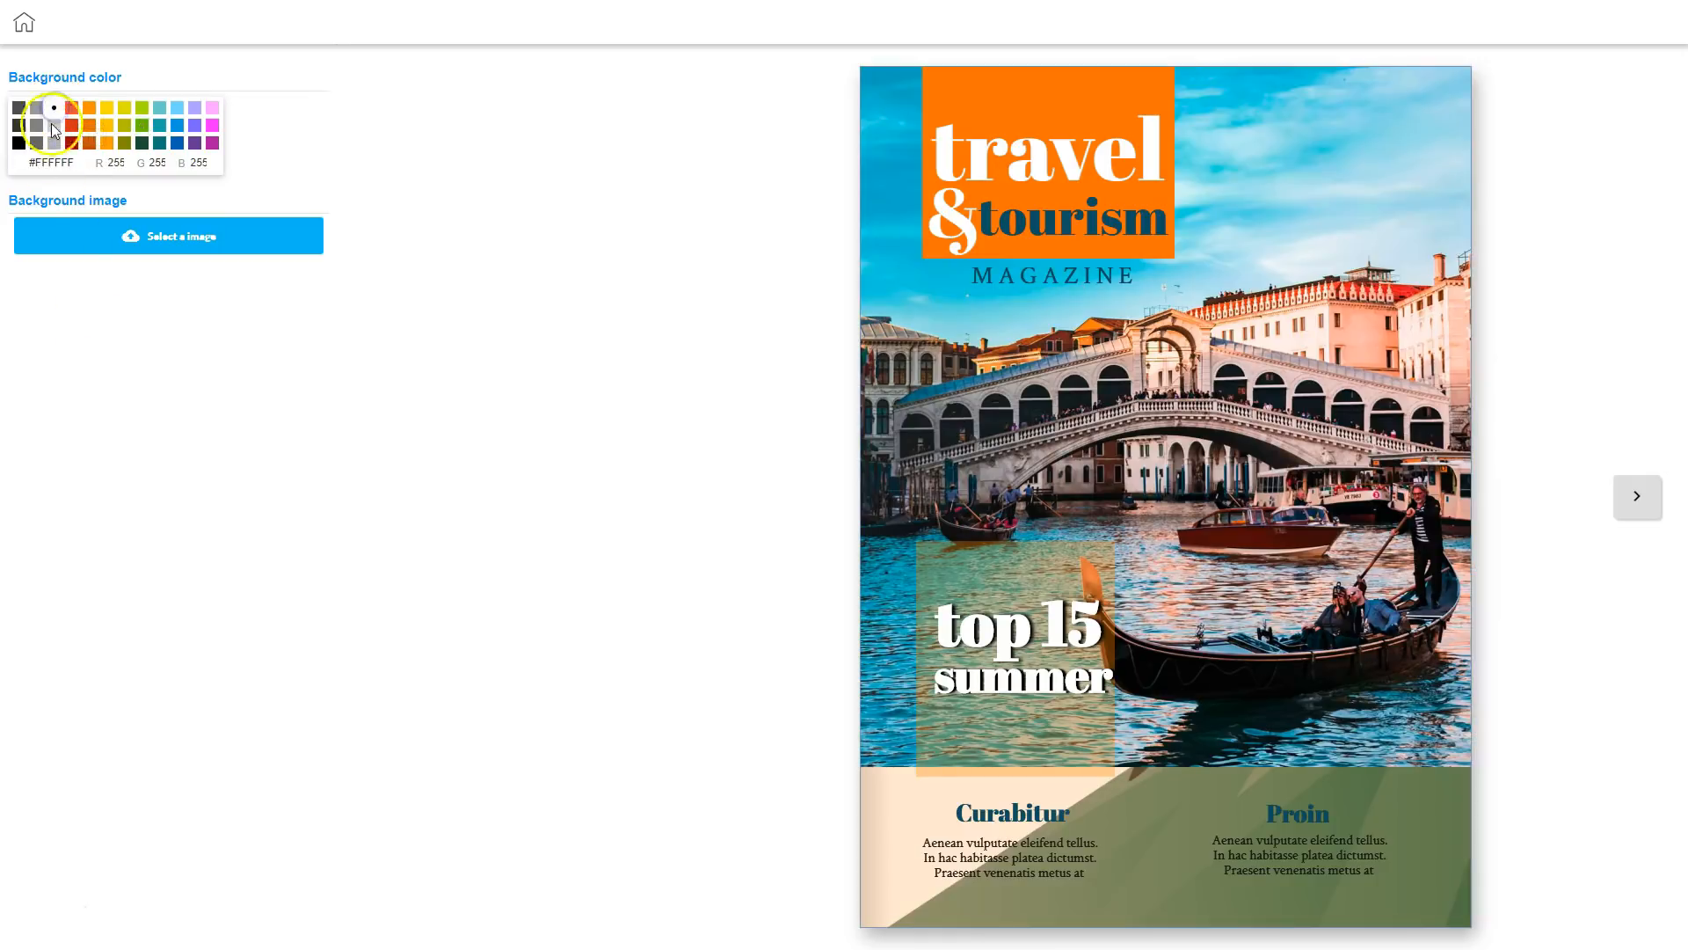
pyautogui.click(24, 26)
# Deselect the travel & tourism cover, zoom the page to 180% and drag it into view.
pyautogui.click(672, 235)
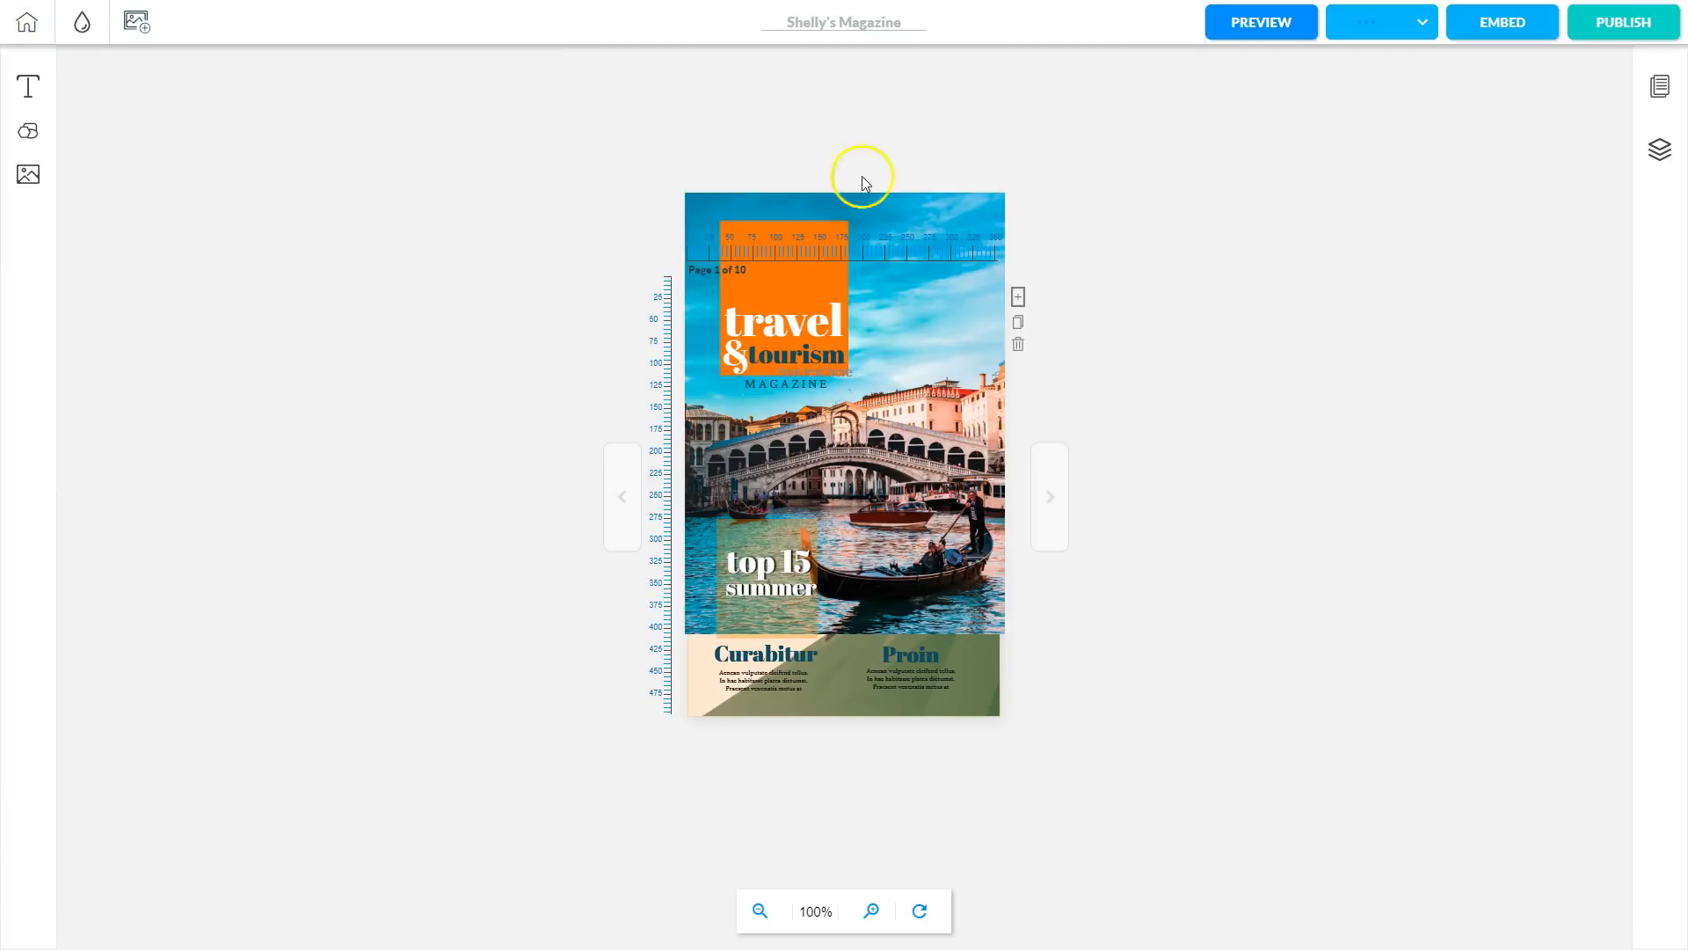
pyautogui.click(872, 911)
pyautogui.click(951, 807)
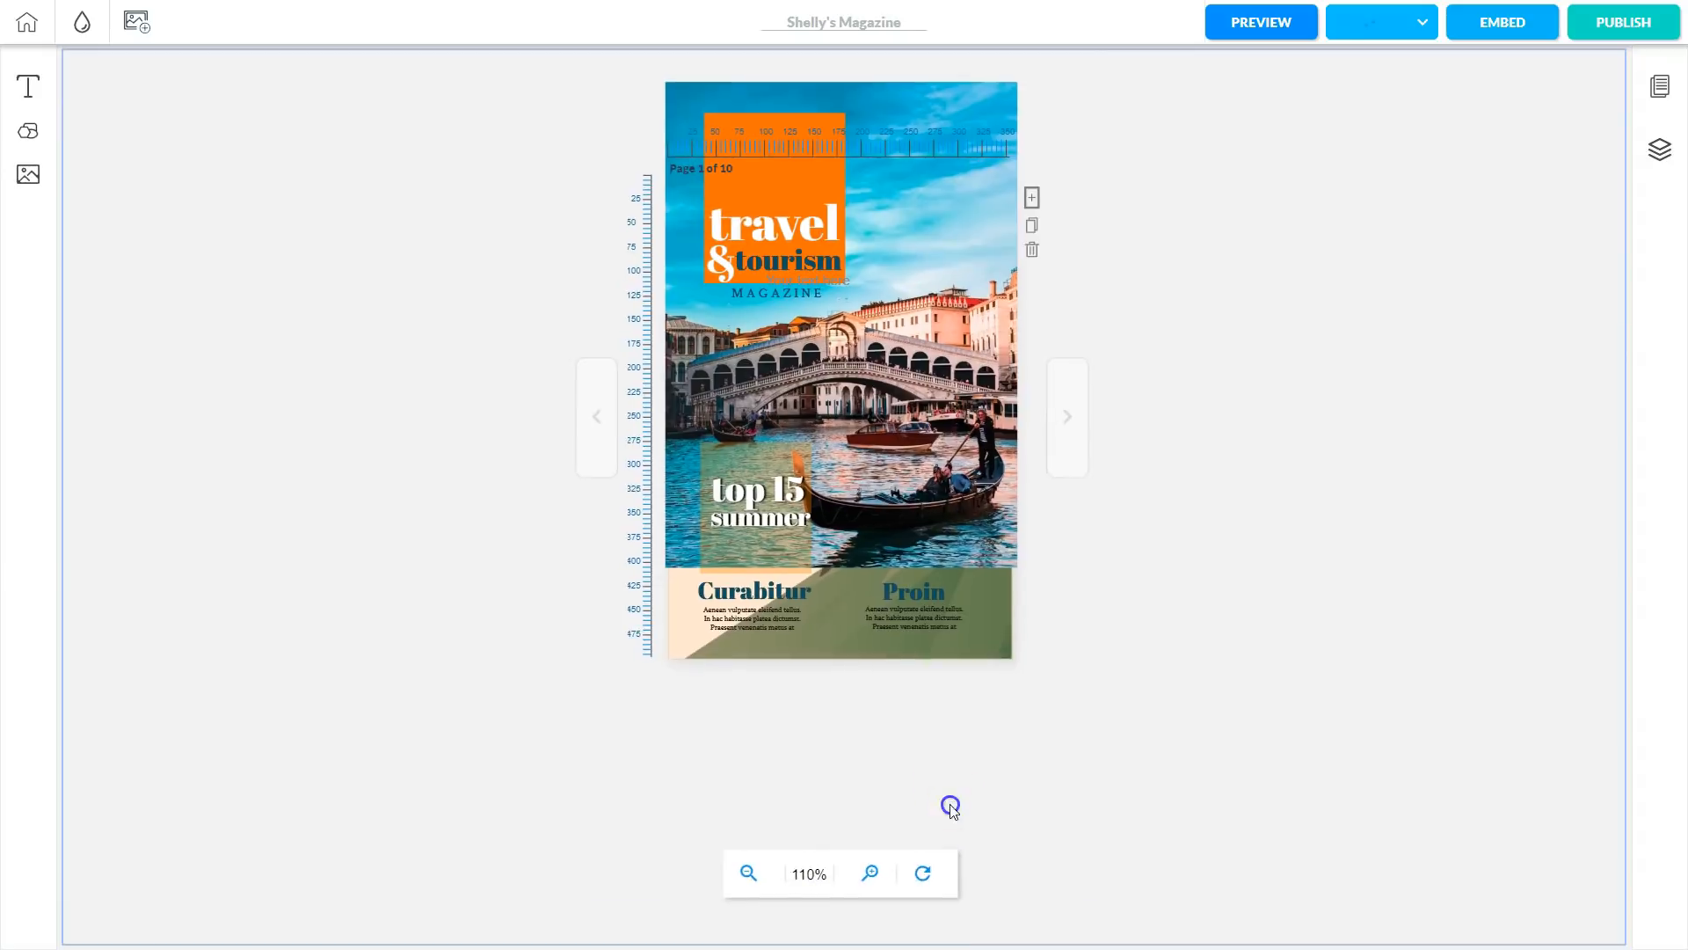
pyautogui.click(874, 834)
pyautogui.click(876, 844)
pyautogui.click(871, 844)
pyautogui.click(869, 840)
pyautogui.moveTo(1226, 392); pyautogui.dragTo(1225, 804)
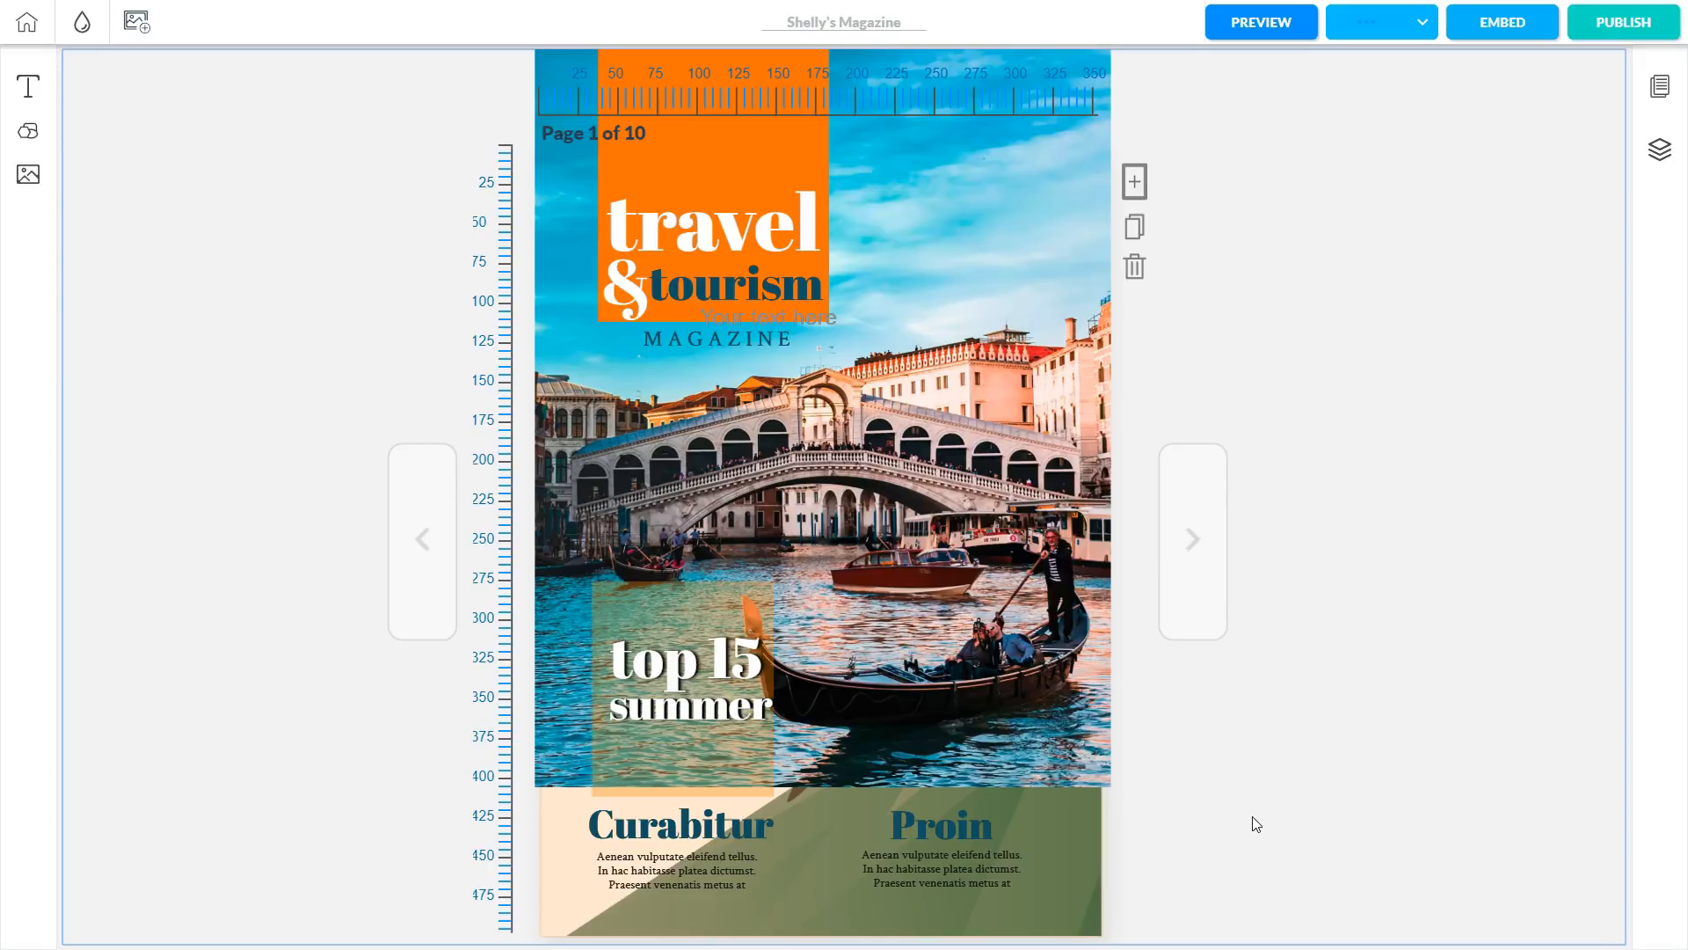
# From the Magazines dashboard, start a new magazine and enter its title and description.
pyautogui.click(27, 27)
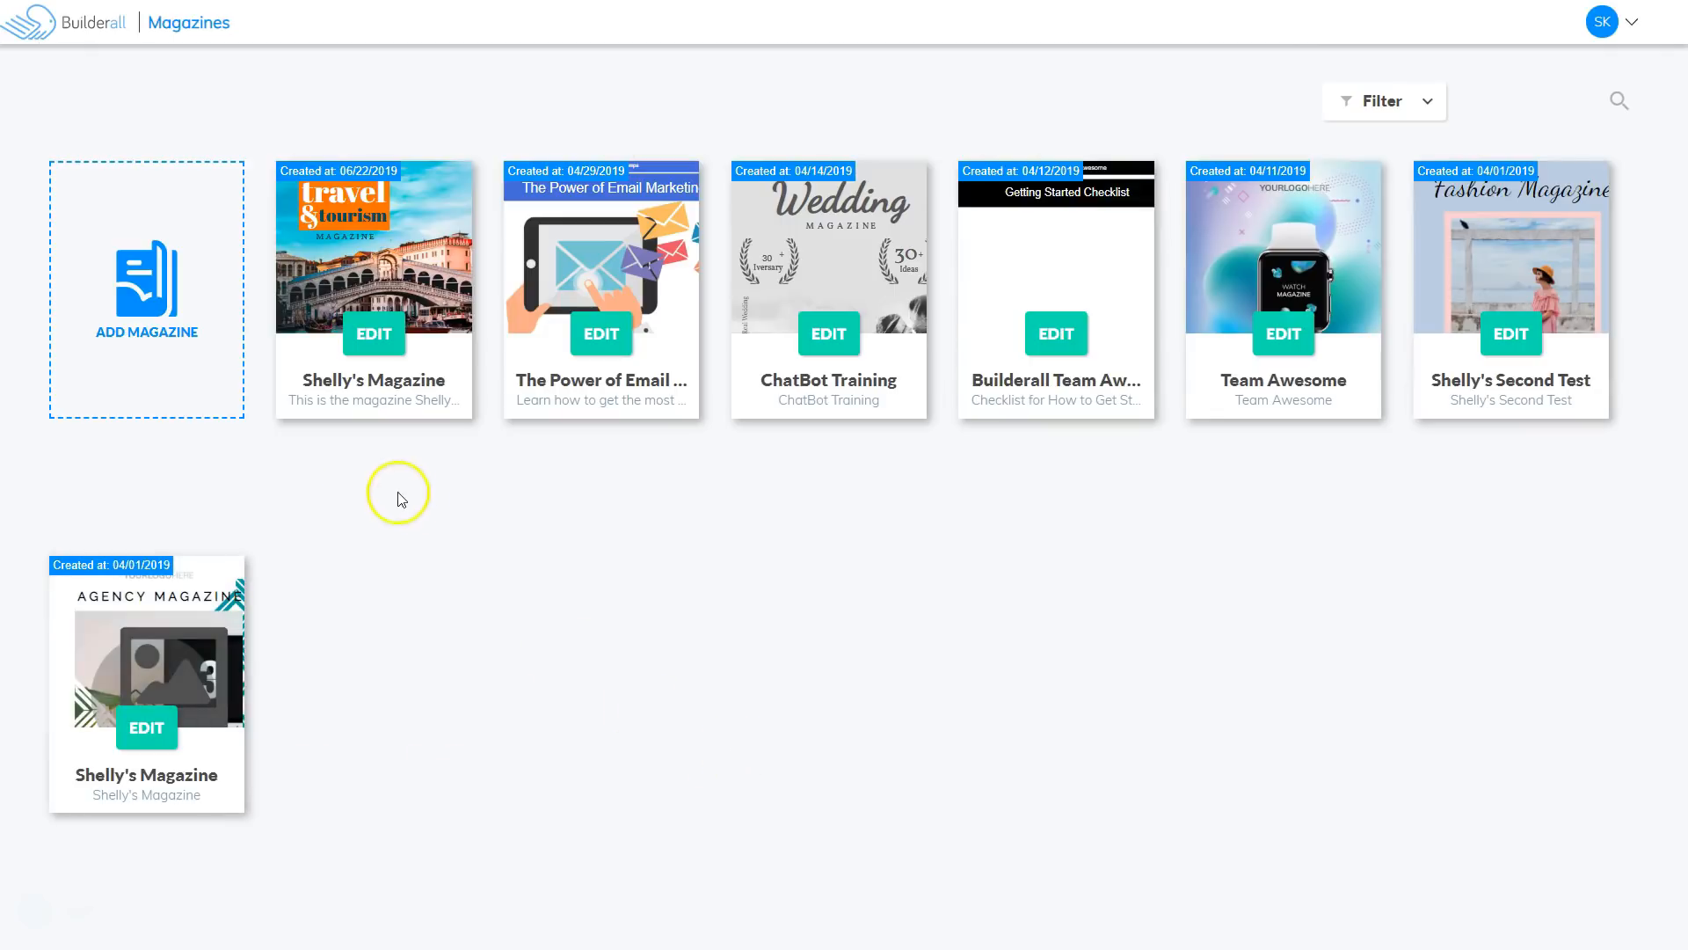
pyautogui.click(159, 285)
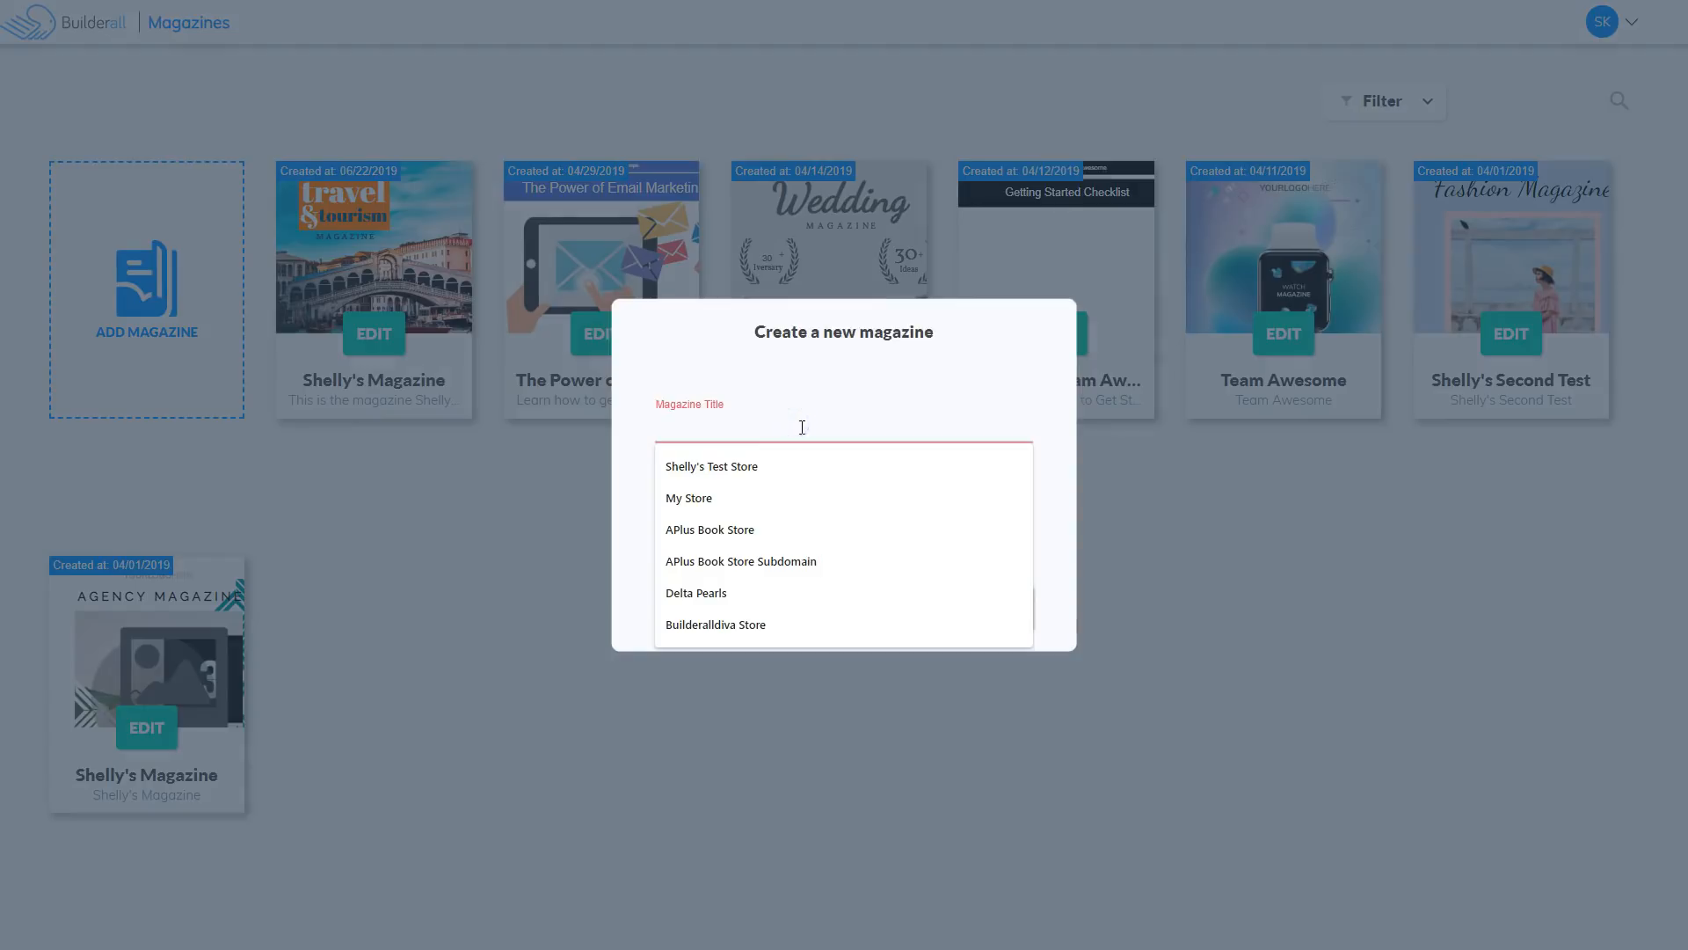
pyautogui.click(735, 549)
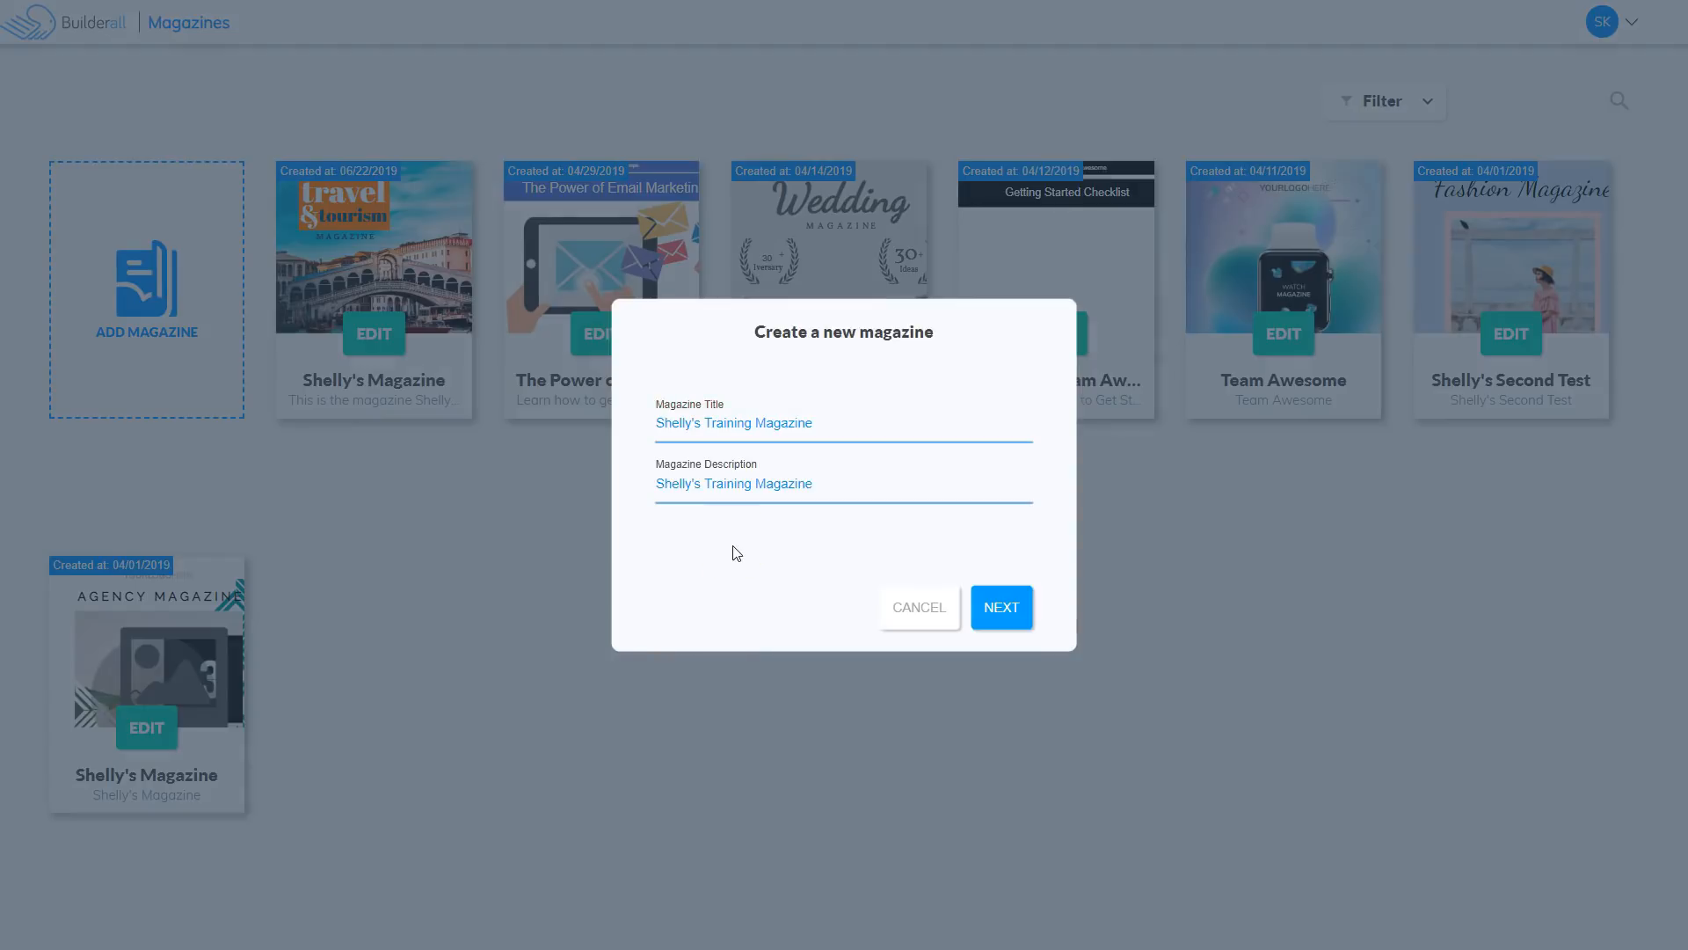
pyautogui.click(998, 607)
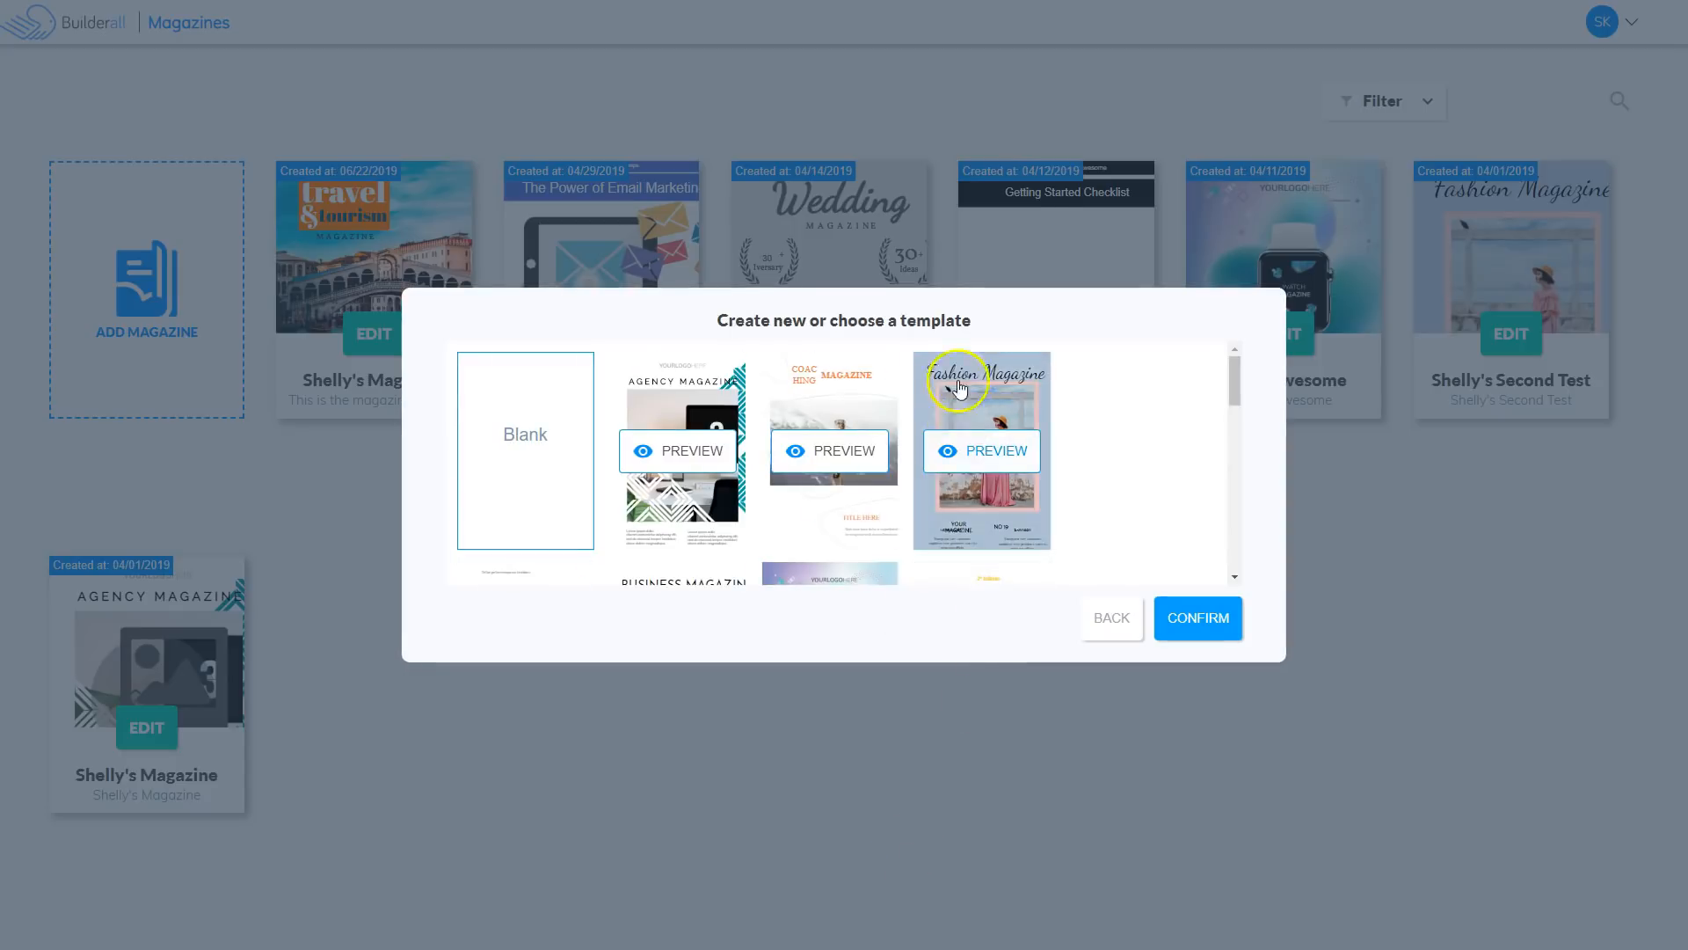
# Choose the Blank template and confirm to create the new training magazine.
pyautogui.moveTo(1233, 369); pyautogui.dragTo(1218, 474)
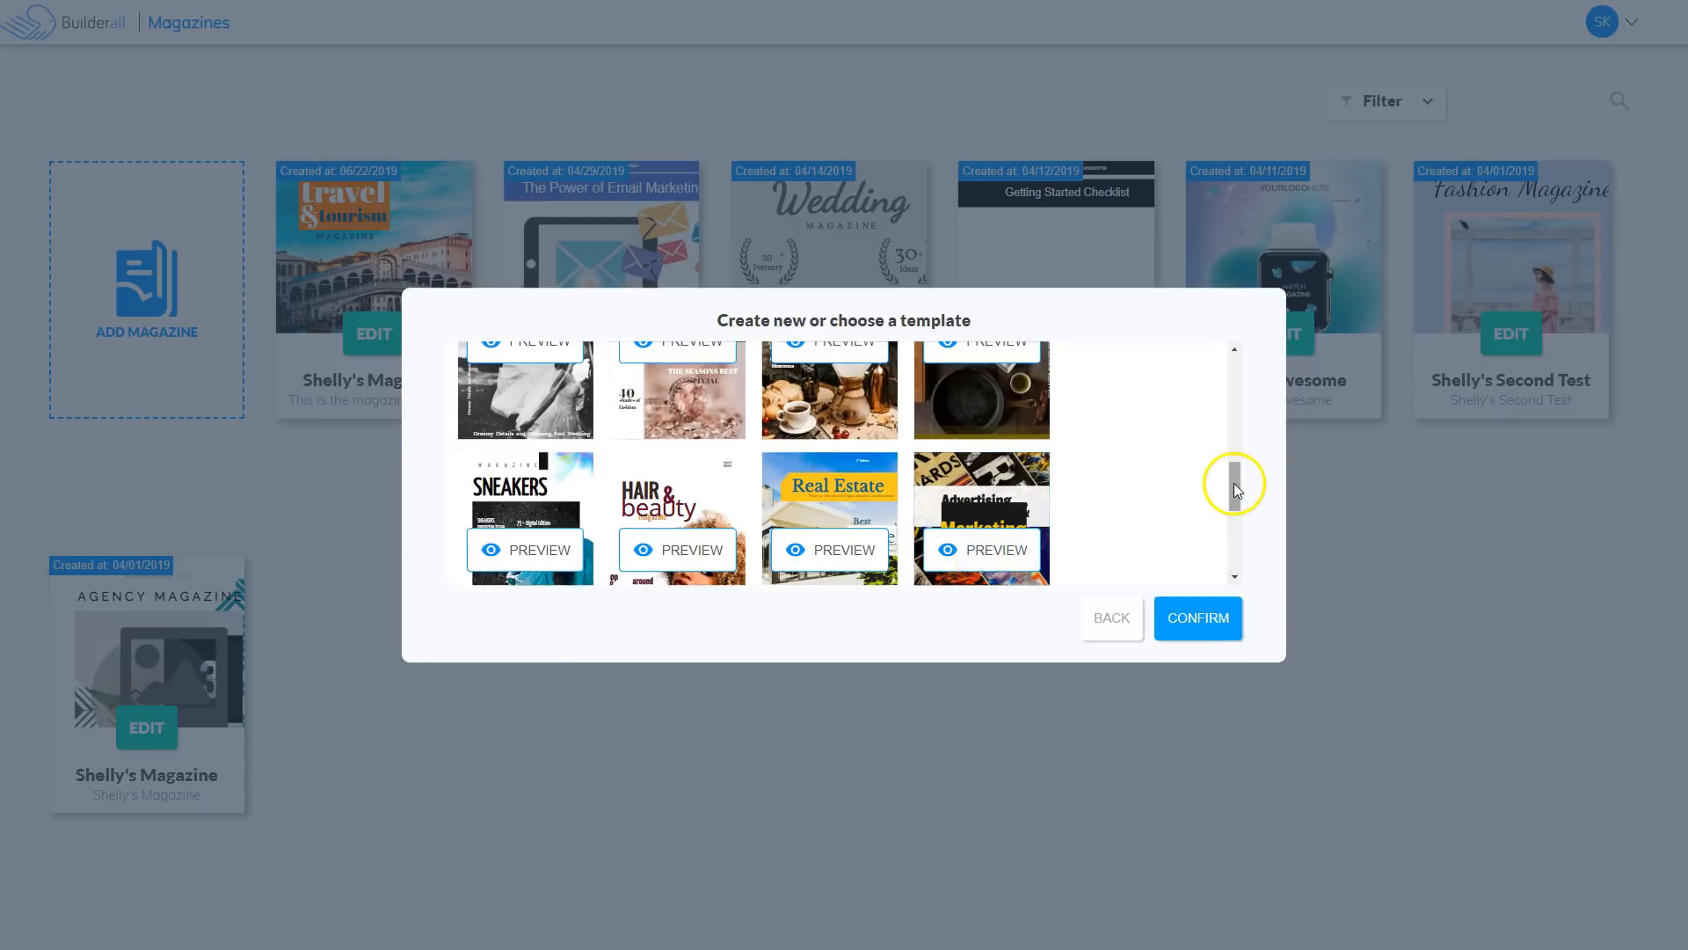
pyautogui.moveTo(1233, 483); pyautogui.dragTo(1231, 372)
pyautogui.click(514, 455)
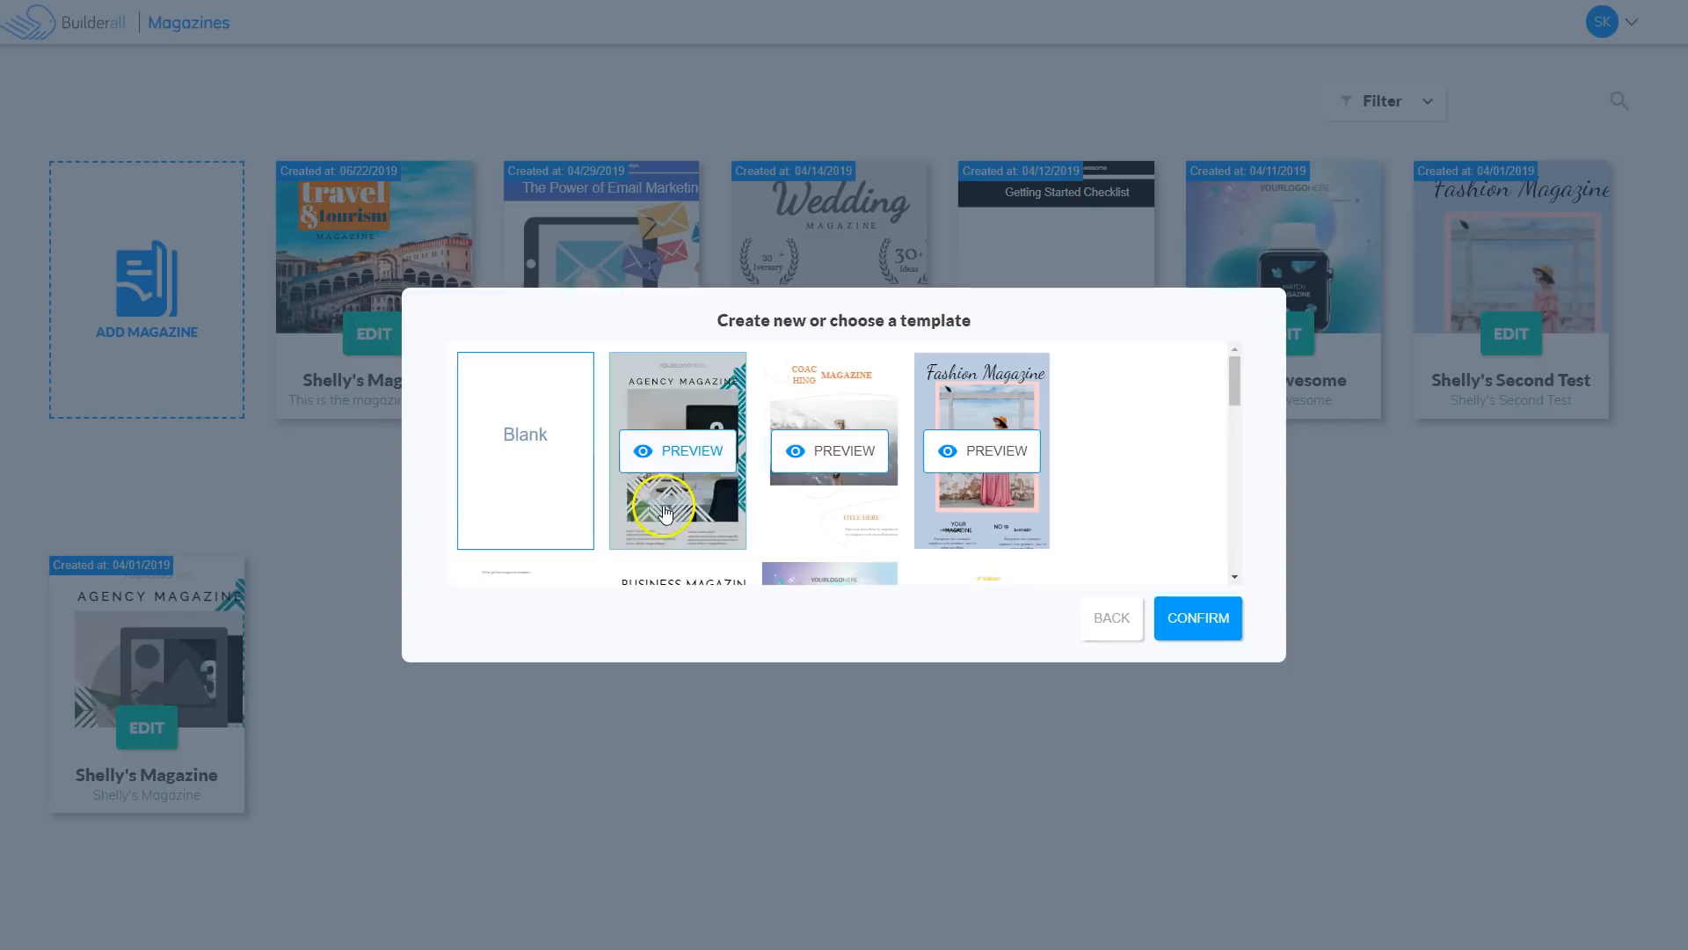
pyautogui.click(520, 496)
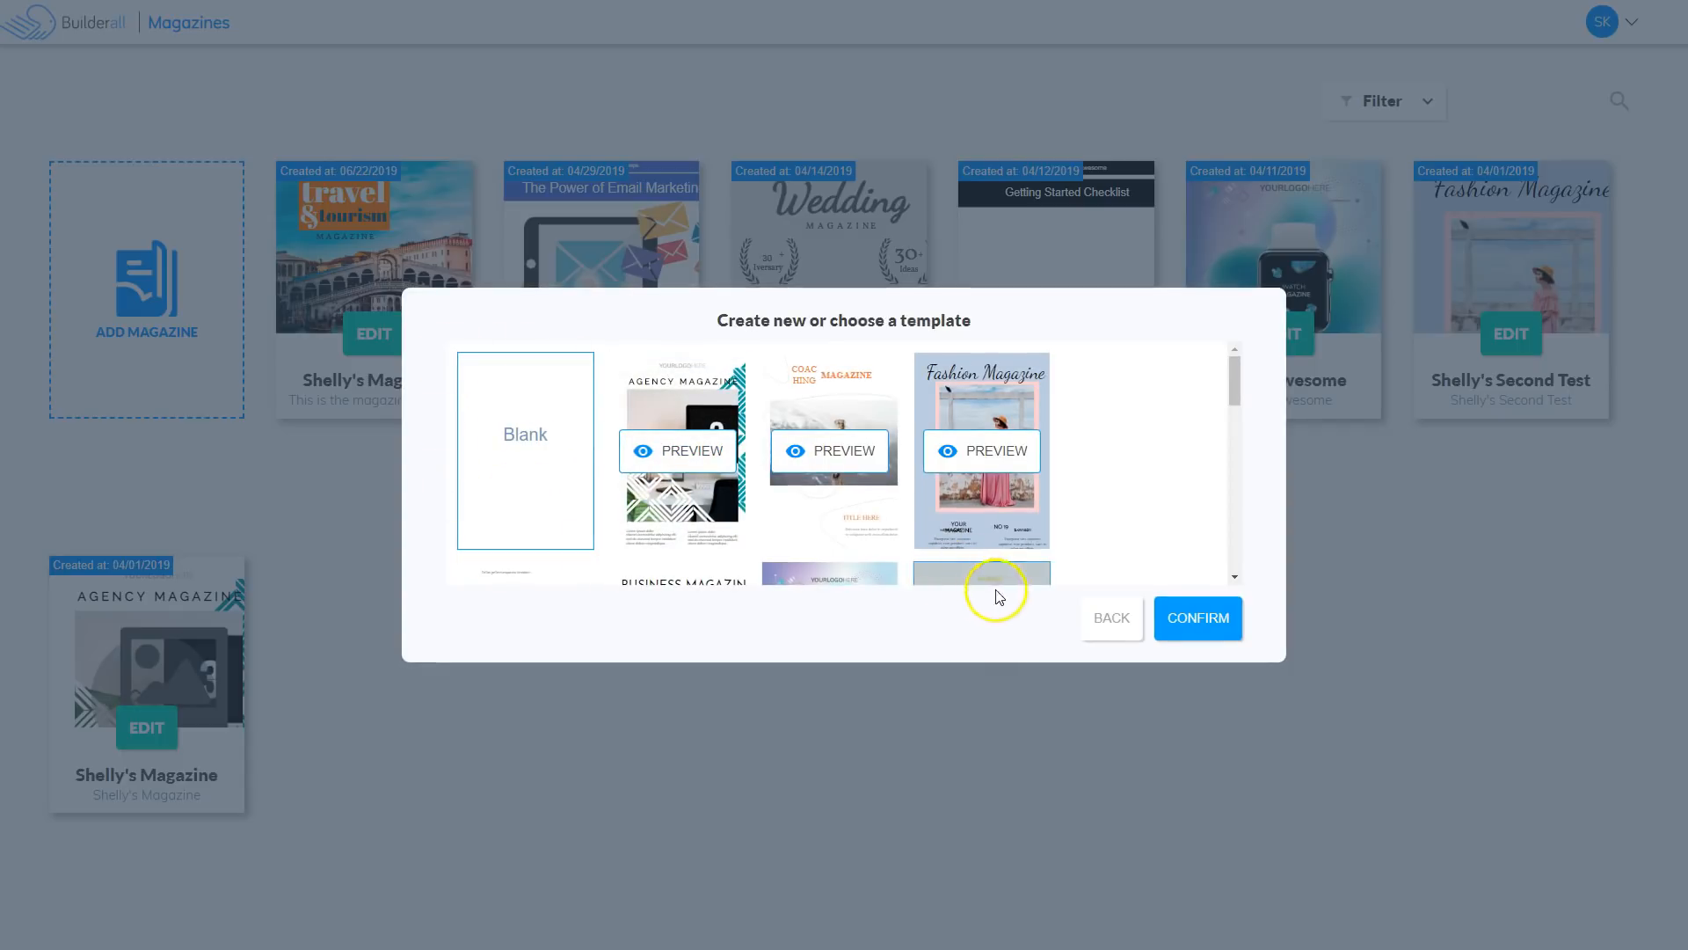
pyautogui.click(1193, 619)
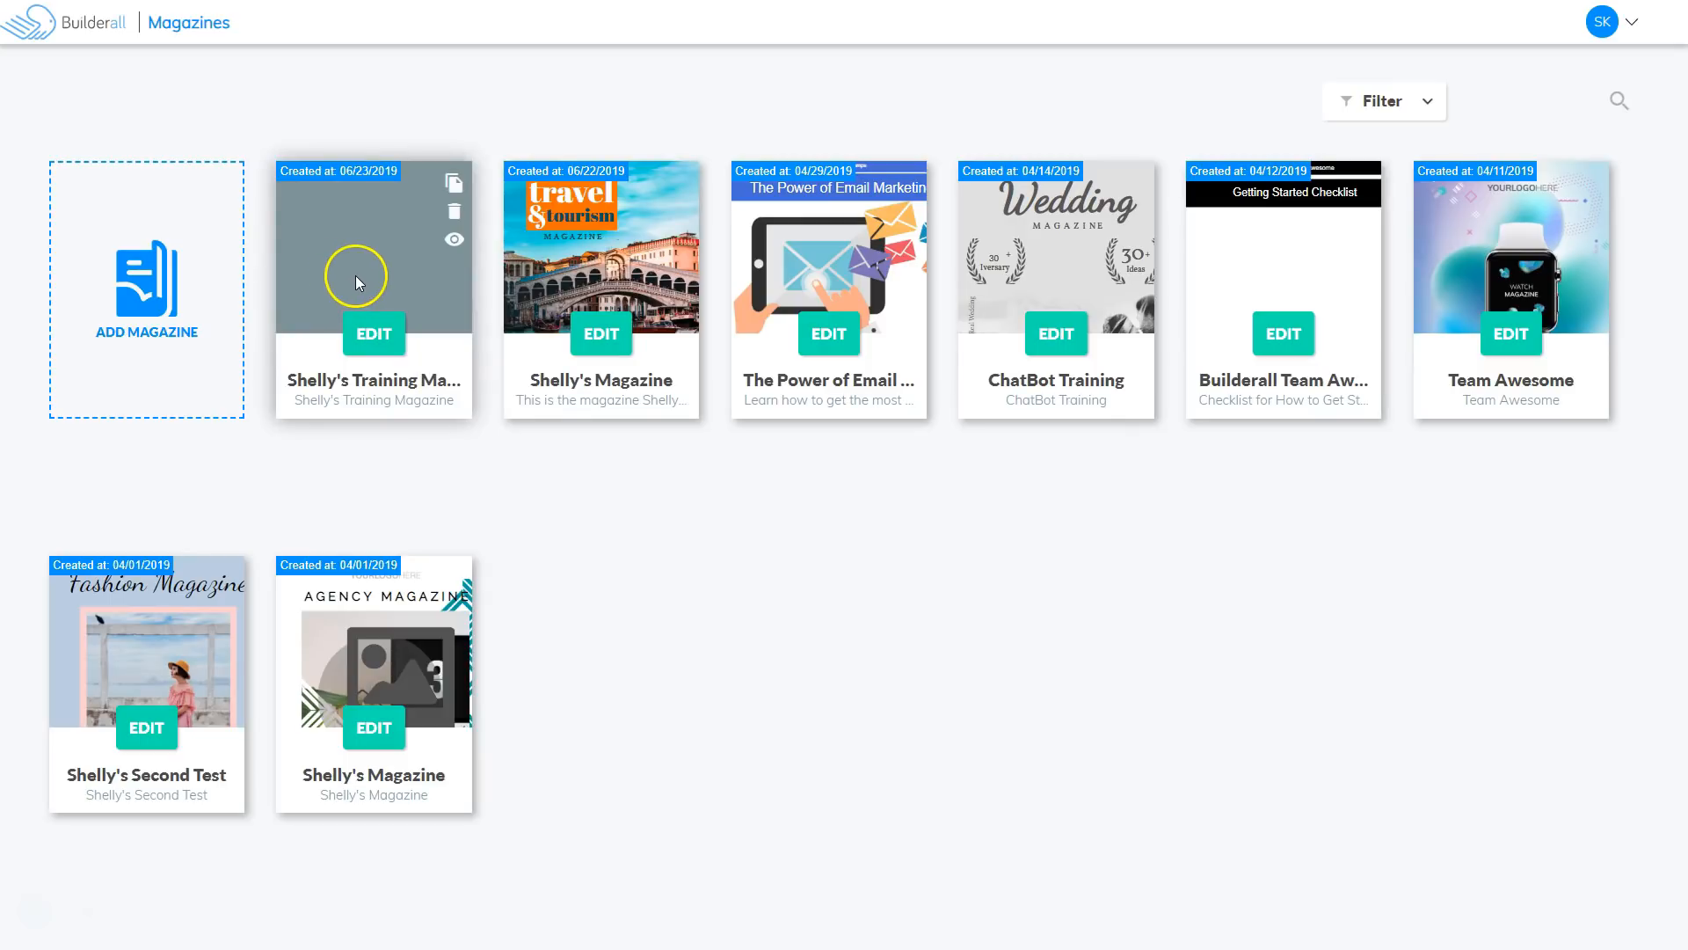
# Open the new training magazine for editing and zoom in on its single blank page.
pyautogui.click(373, 334)
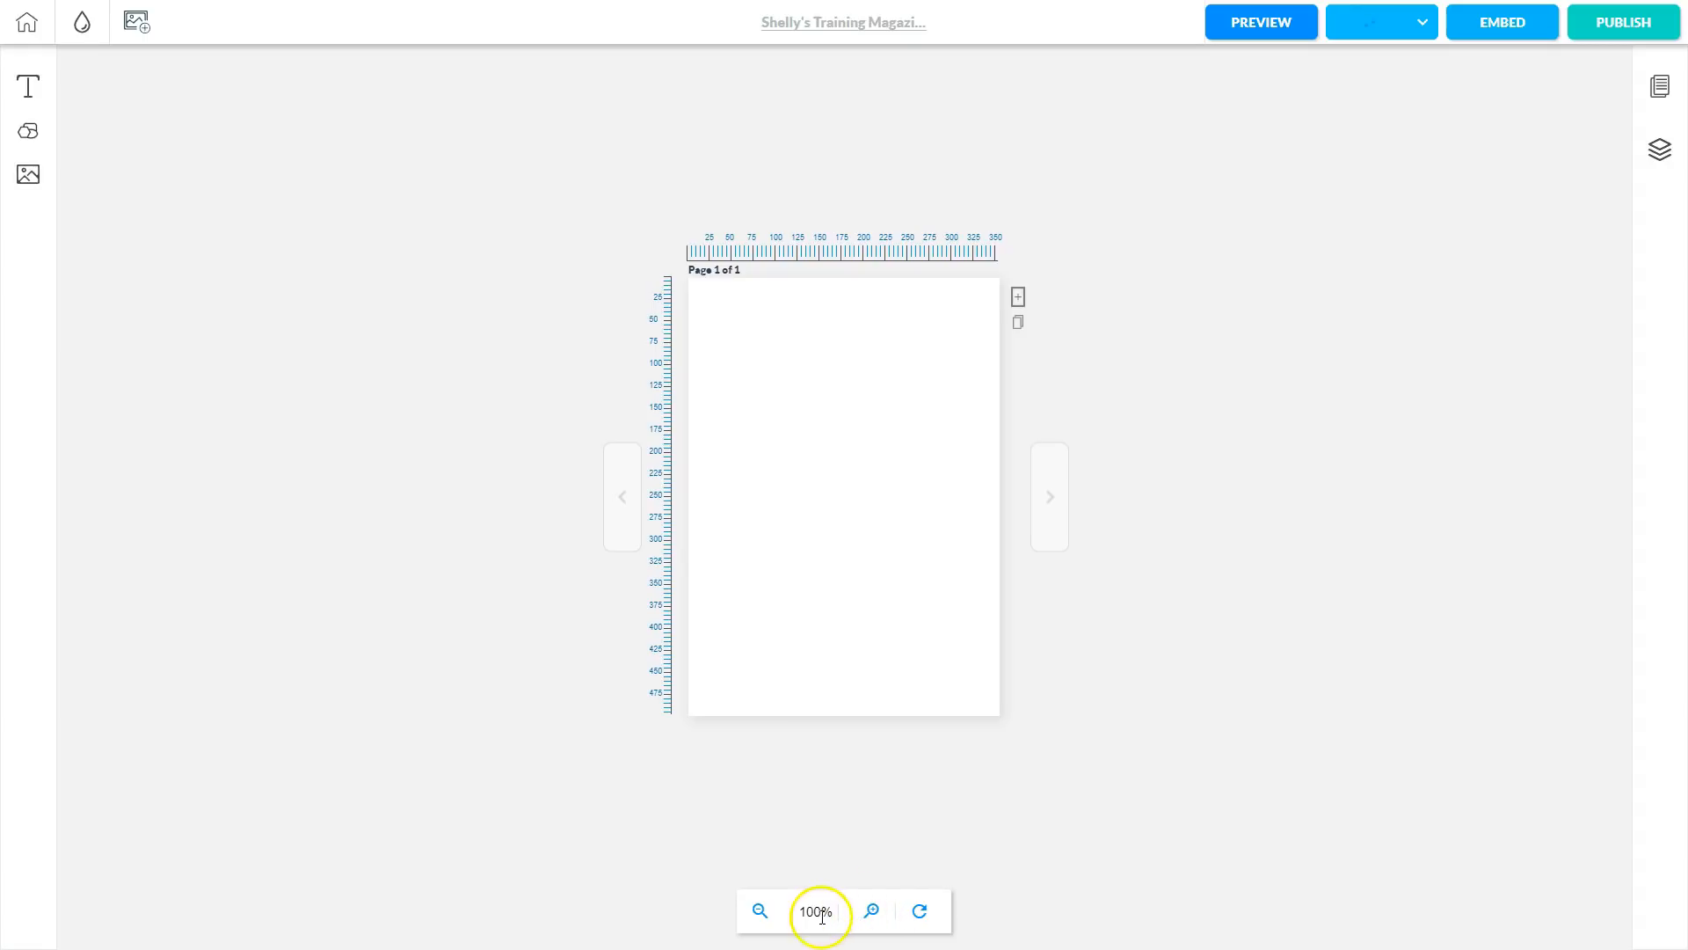
pyautogui.click(871, 913)
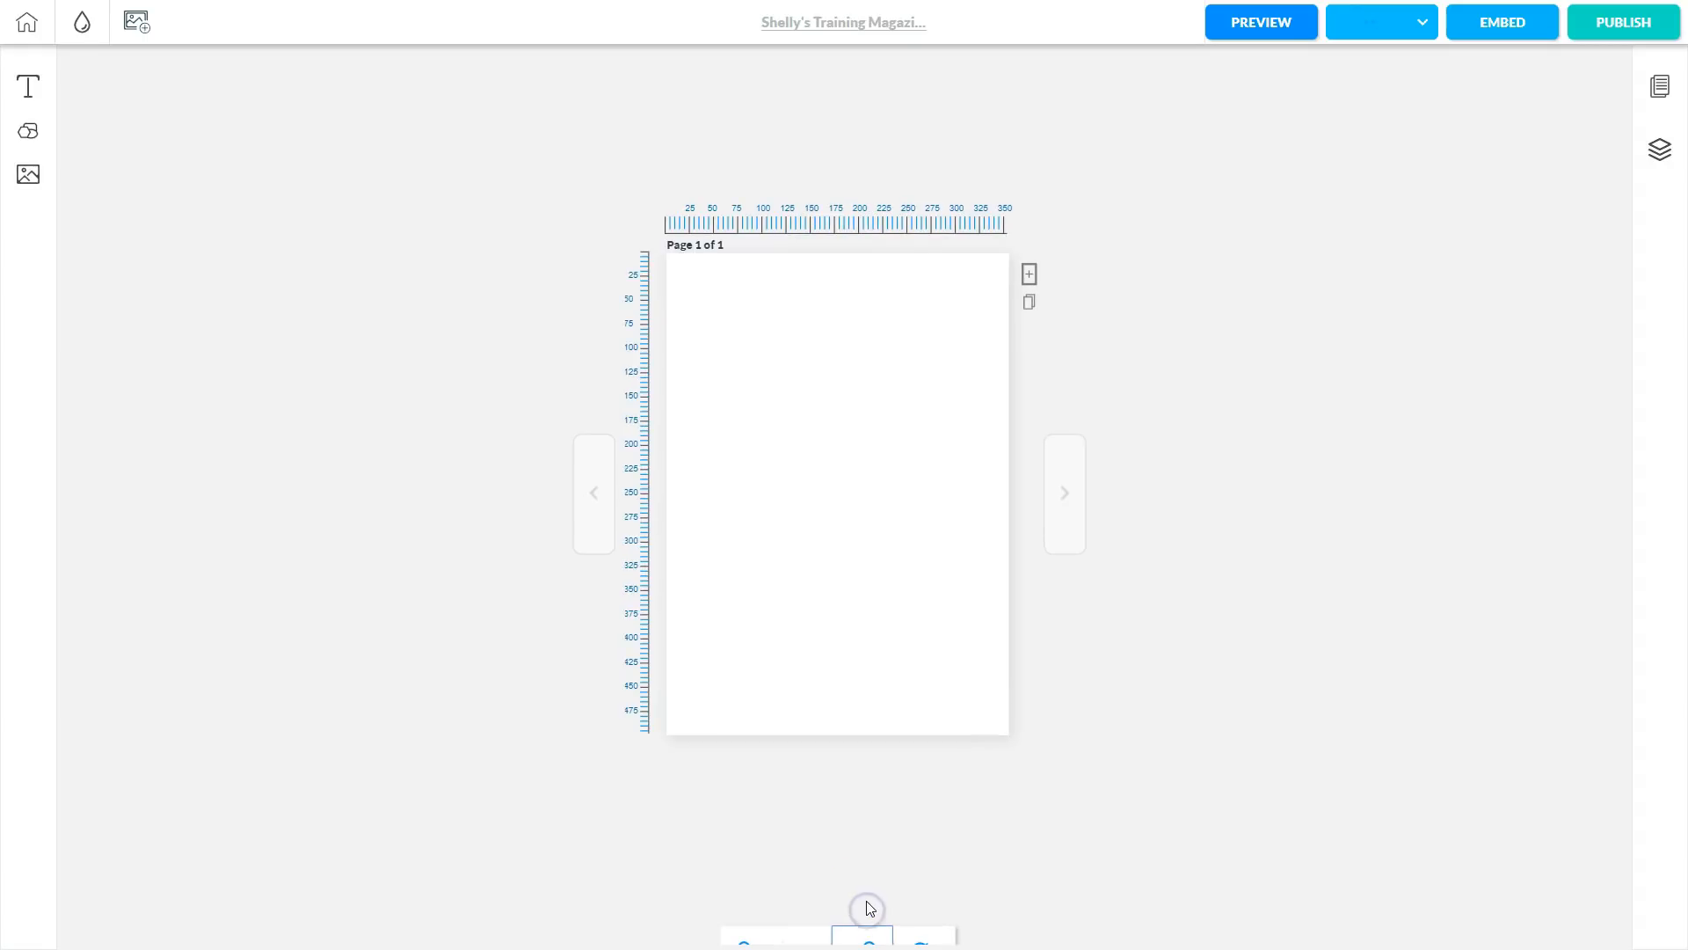
pyautogui.click(870, 870)
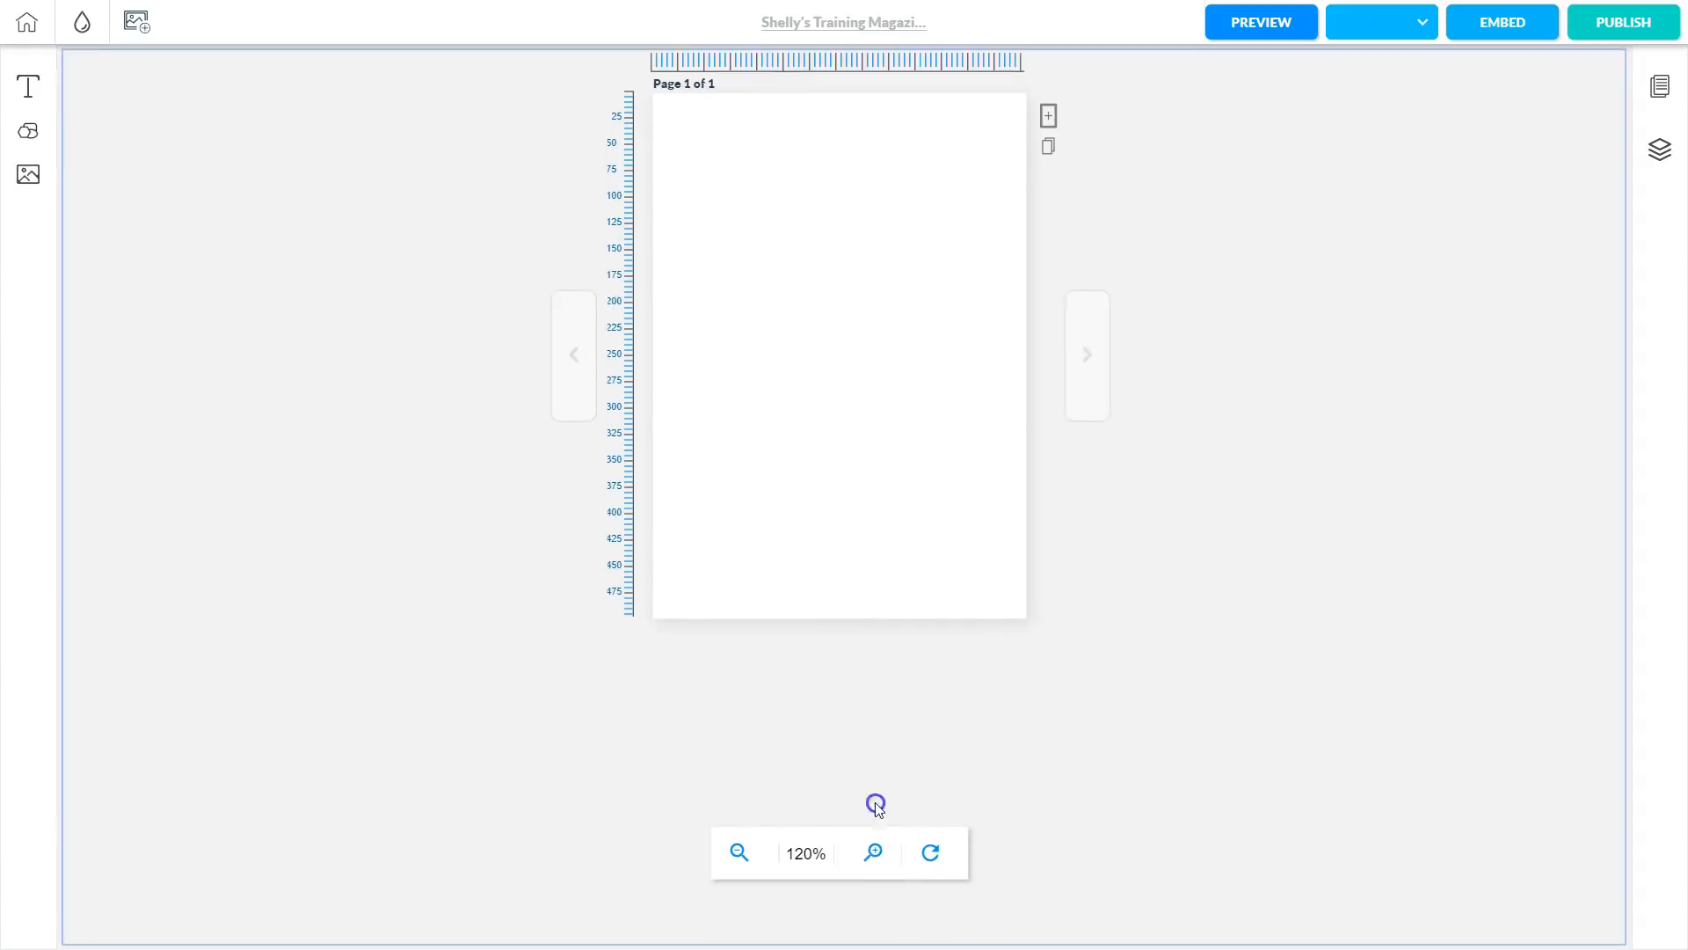
pyautogui.click(876, 791)
pyautogui.click(859, 897)
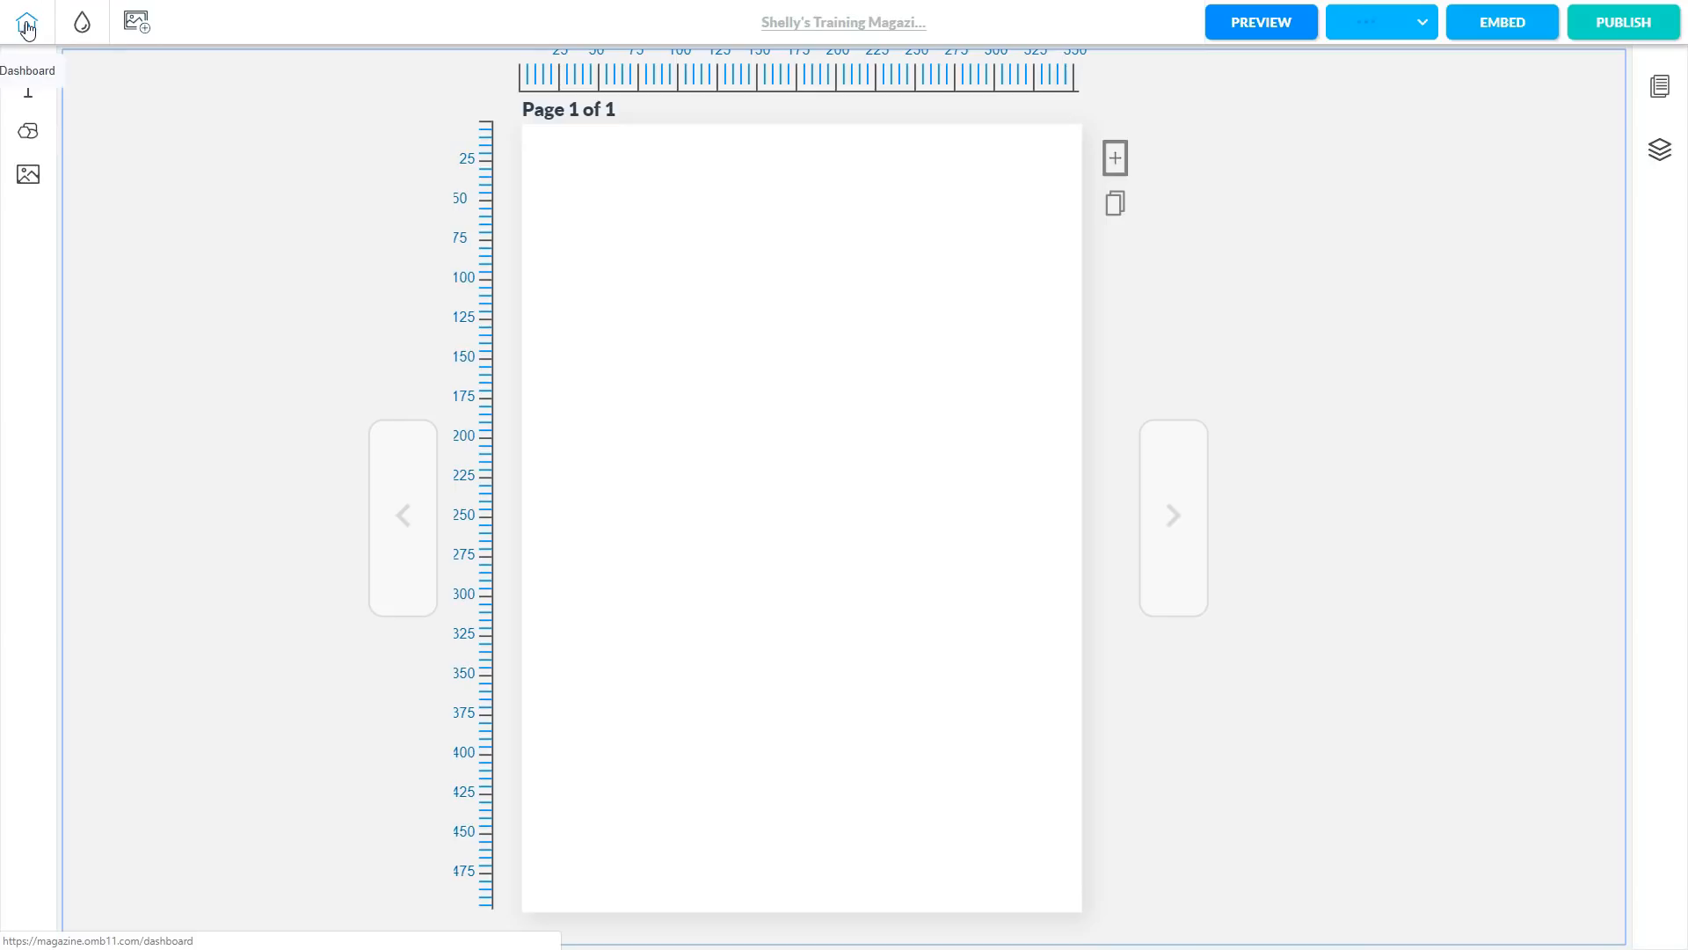
# Try several background hues and colour formats, then set the page background to white #FFFFFF.
pyautogui.click(83, 27)
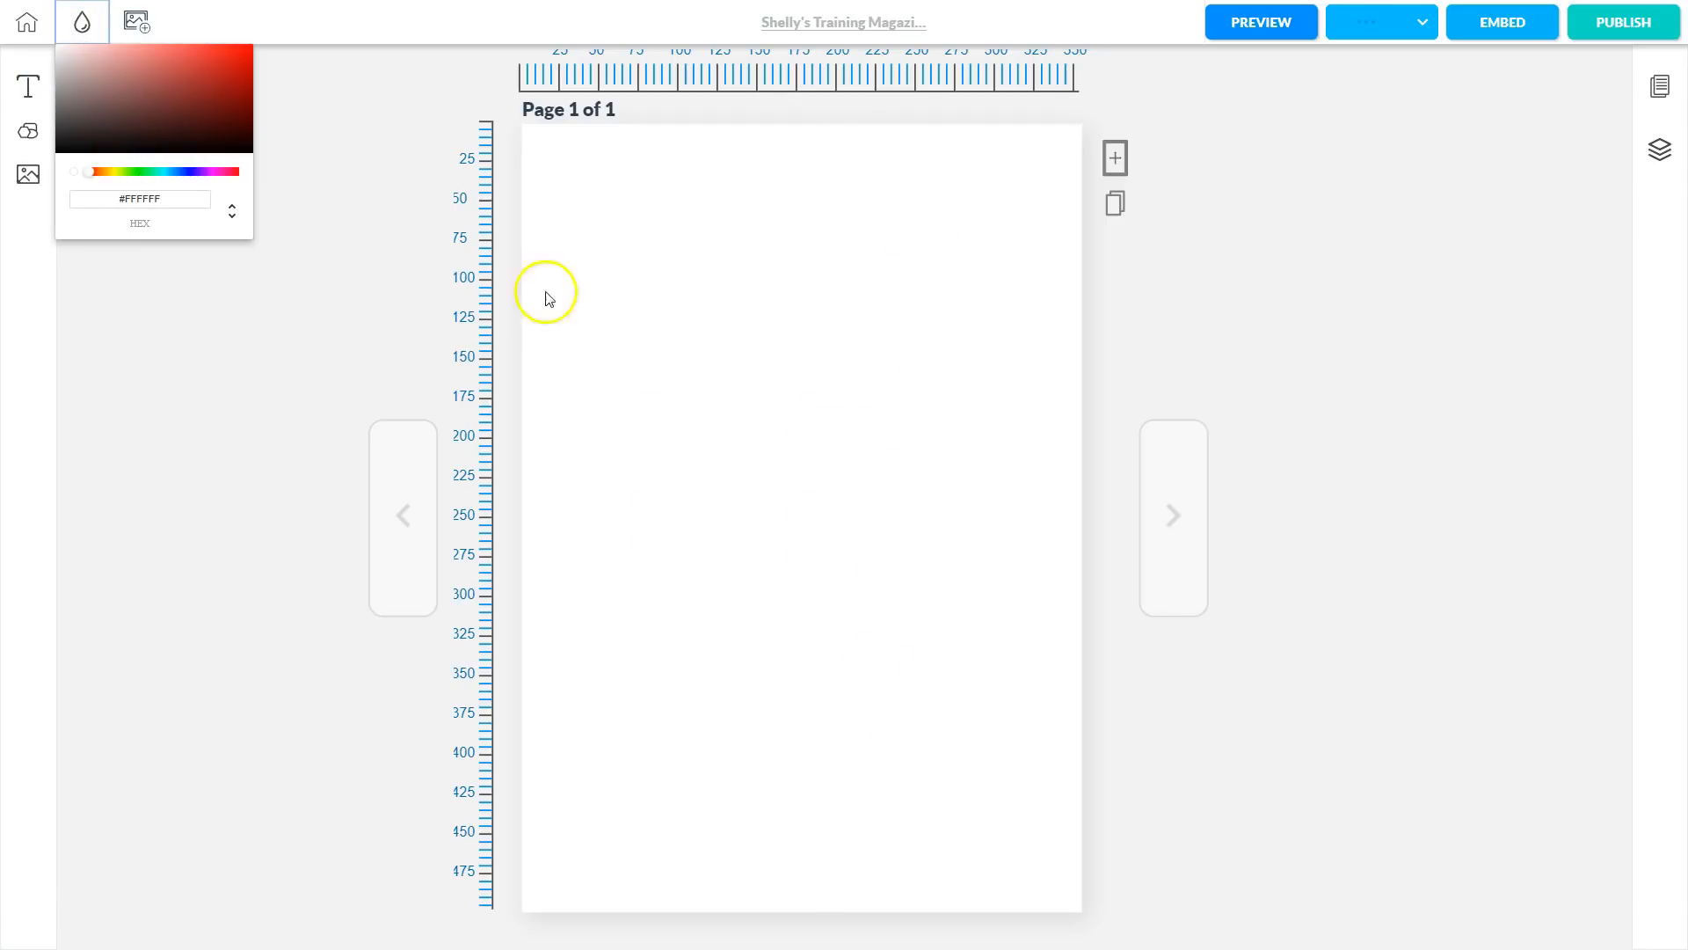
pyautogui.moveTo(213, 95)
pyautogui.mouseDown()
pyautogui.moveTo(151, 114)
pyautogui.moveTo(228, 94)
pyautogui.mouseUp()
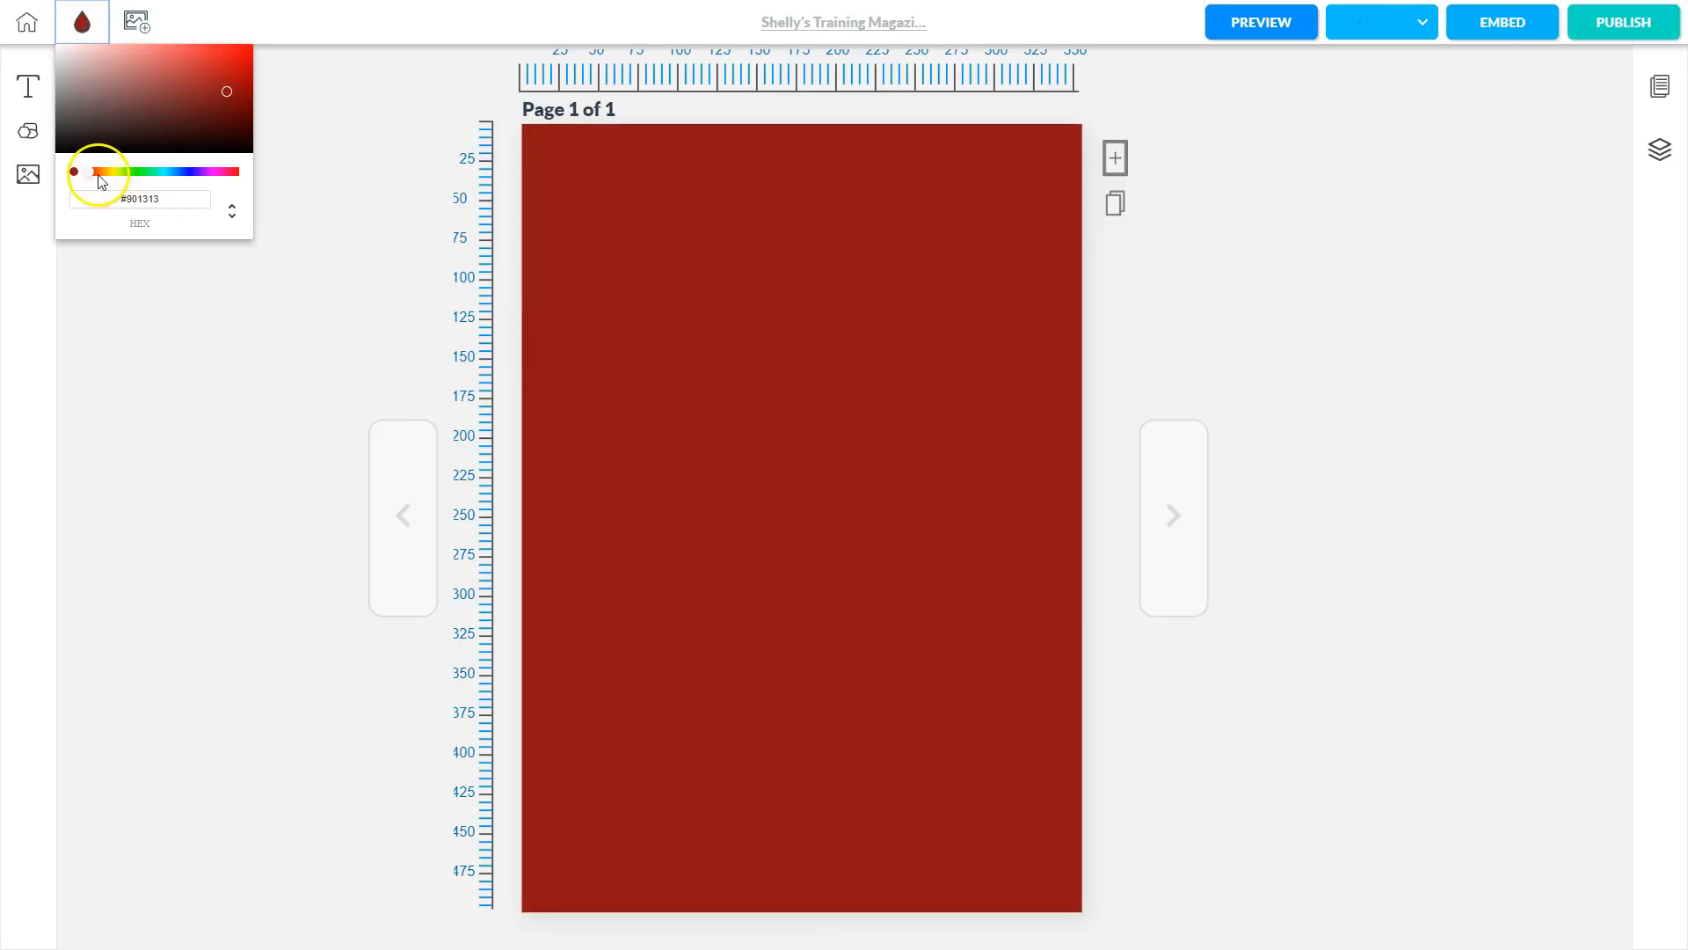
pyautogui.moveTo(97, 180); pyautogui.dragTo(196, 174)
pyautogui.moveTo(226, 105); pyautogui.dragTo(175, 111)
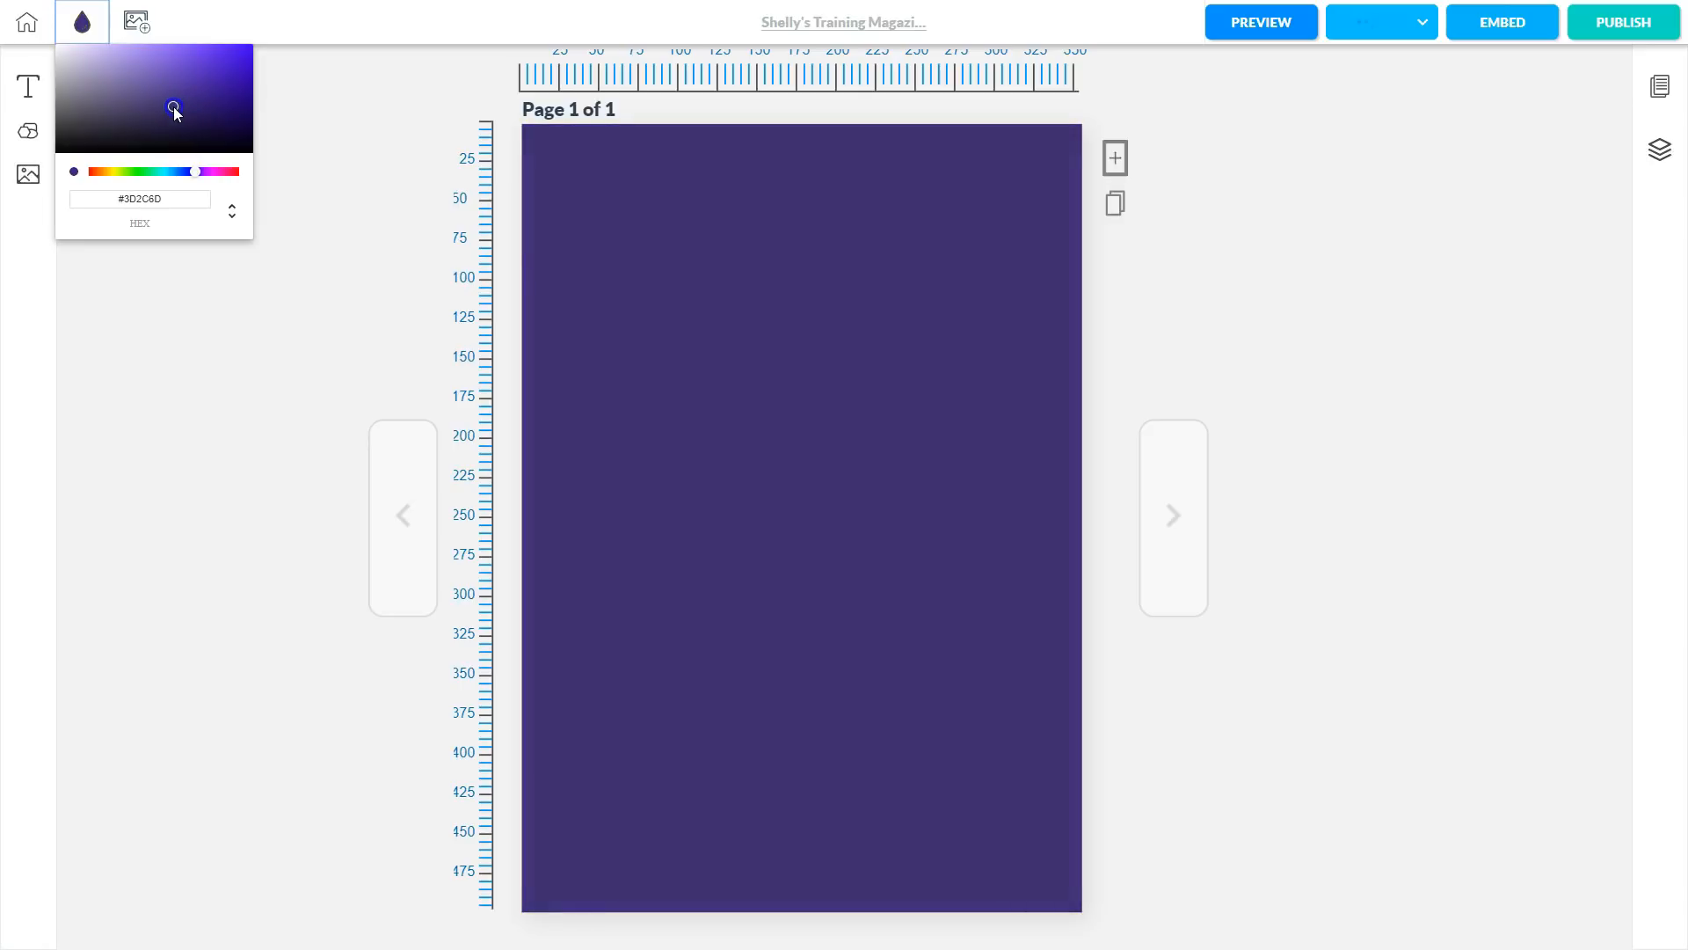
pyautogui.moveTo(115, 199); pyautogui.dragTo(197, 229)
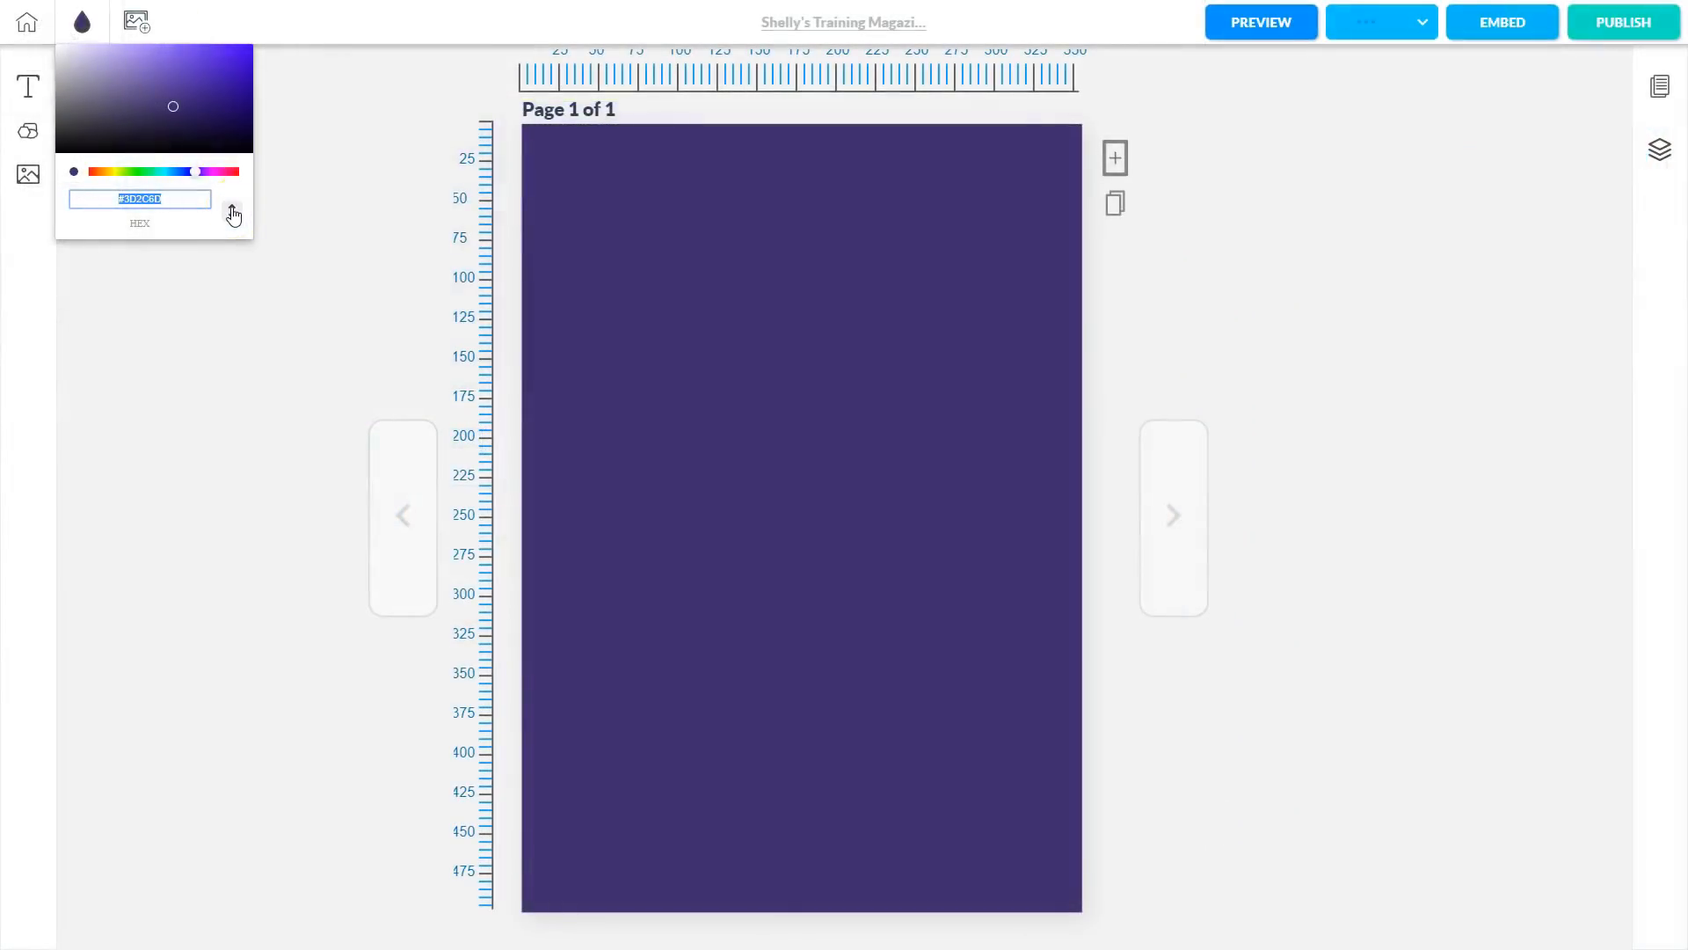
pyautogui.click(233, 214)
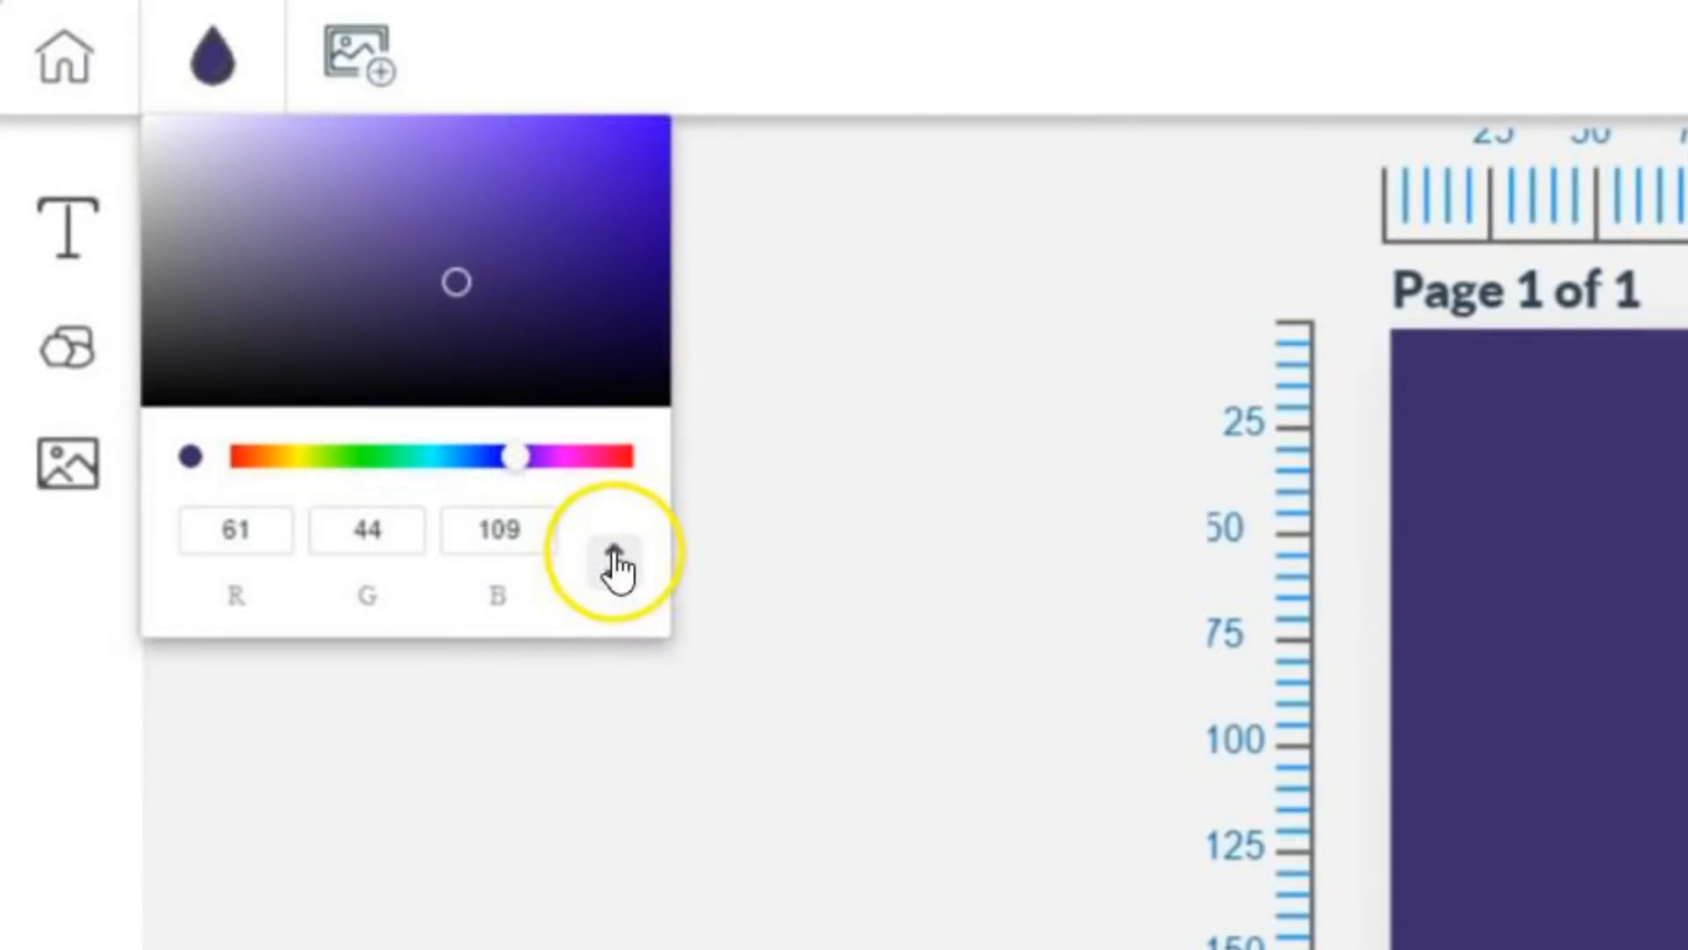
pyautogui.click(616, 563)
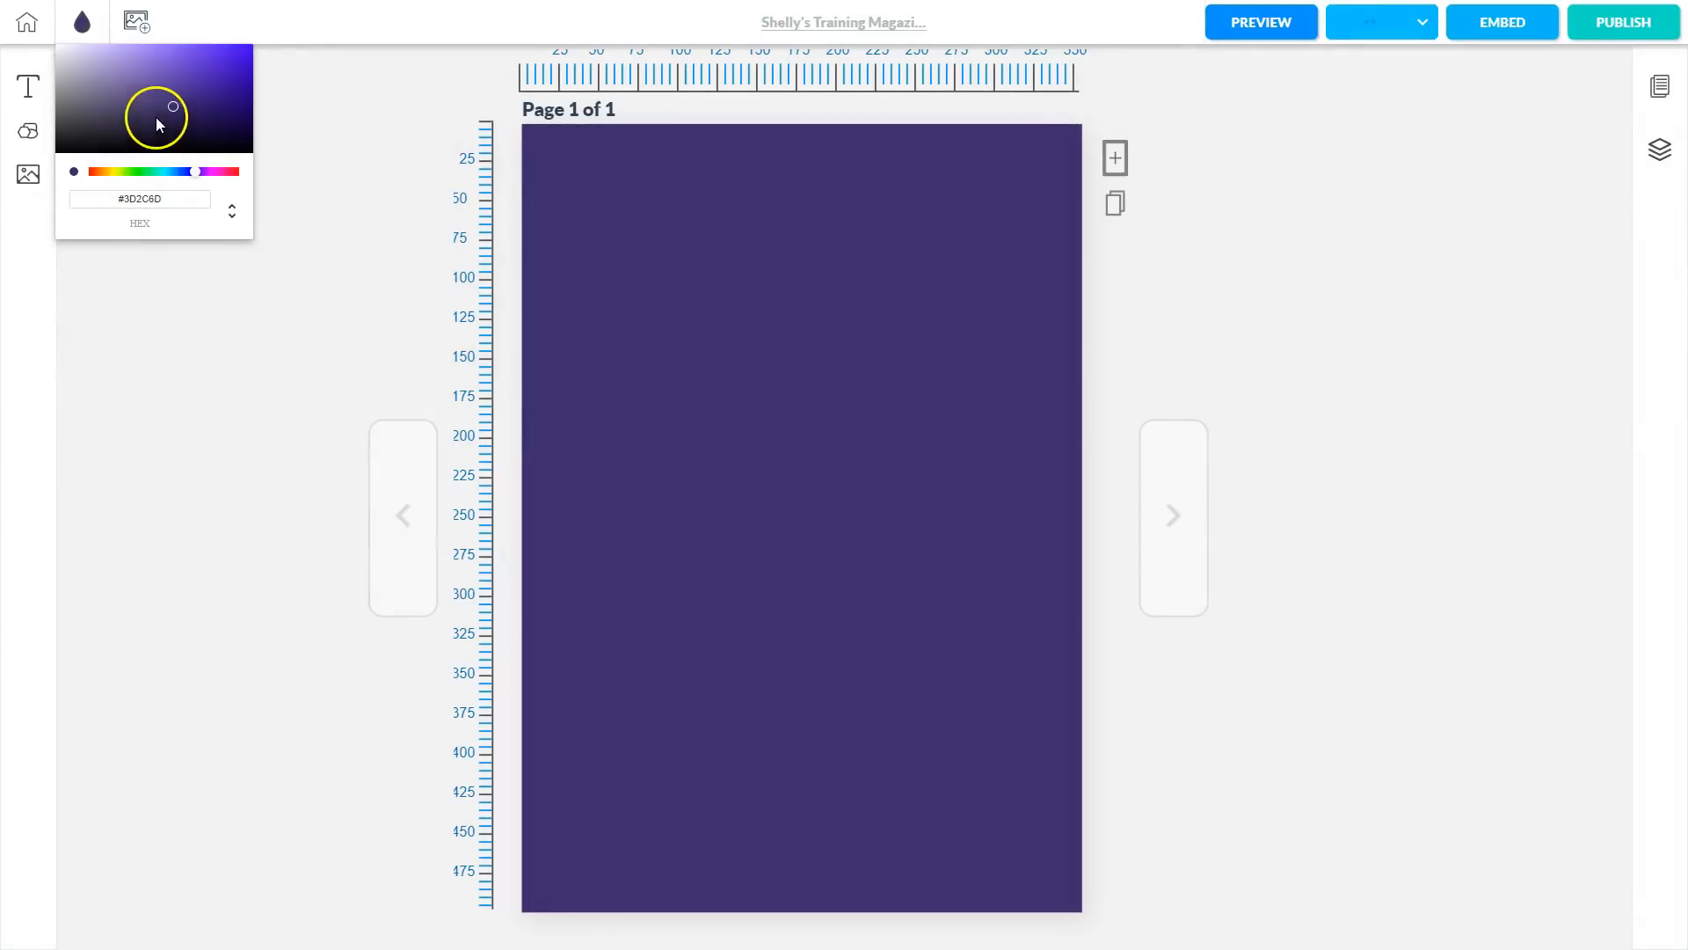
pyautogui.moveTo(177, 105); pyautogui.dragTo(50, 40)
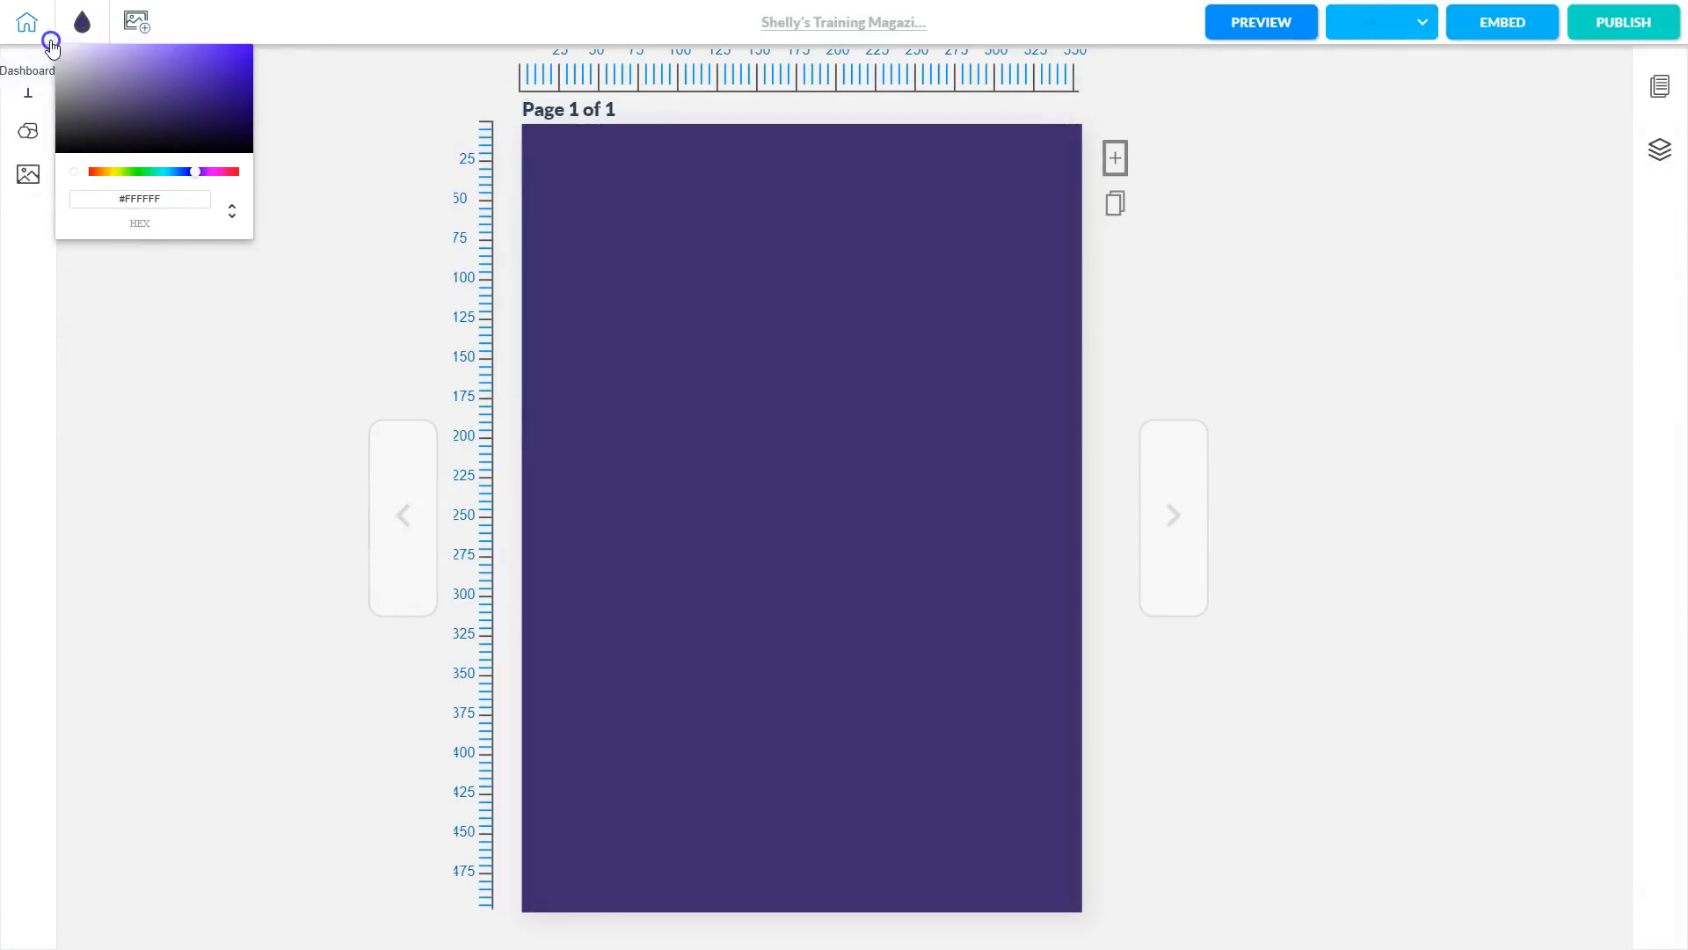
# Close the colour picker, browse the image library, and cancel an image upload without adding anything.
pyautogui.click(187, 349)
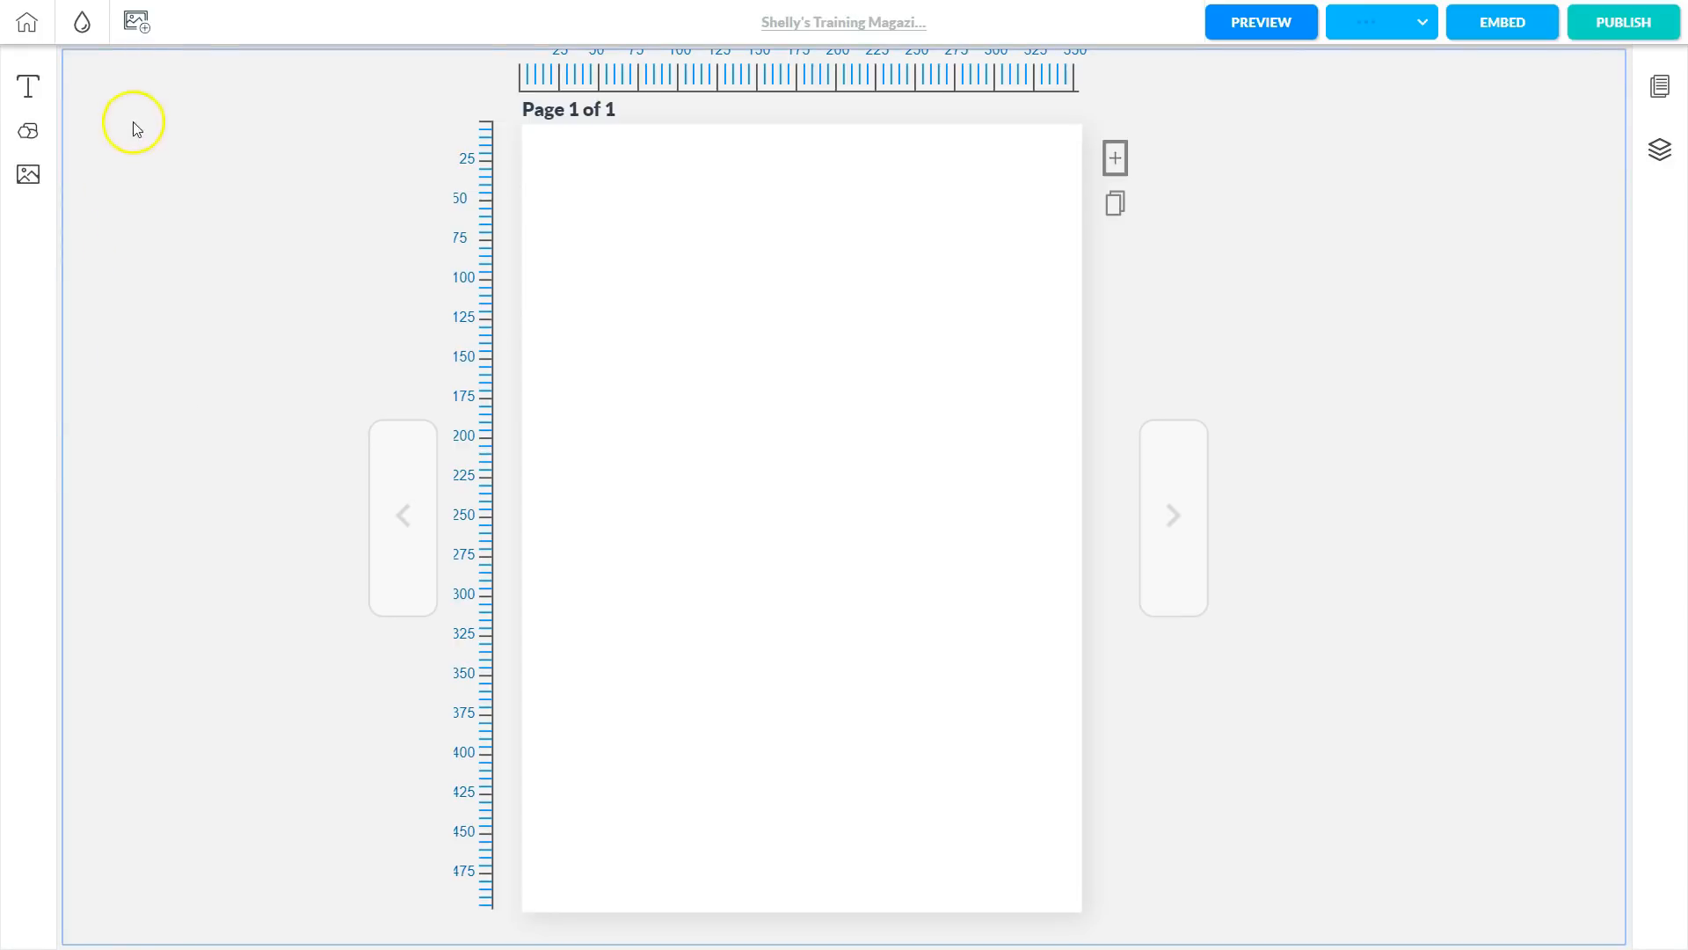
pyautogui.click(137, 27)
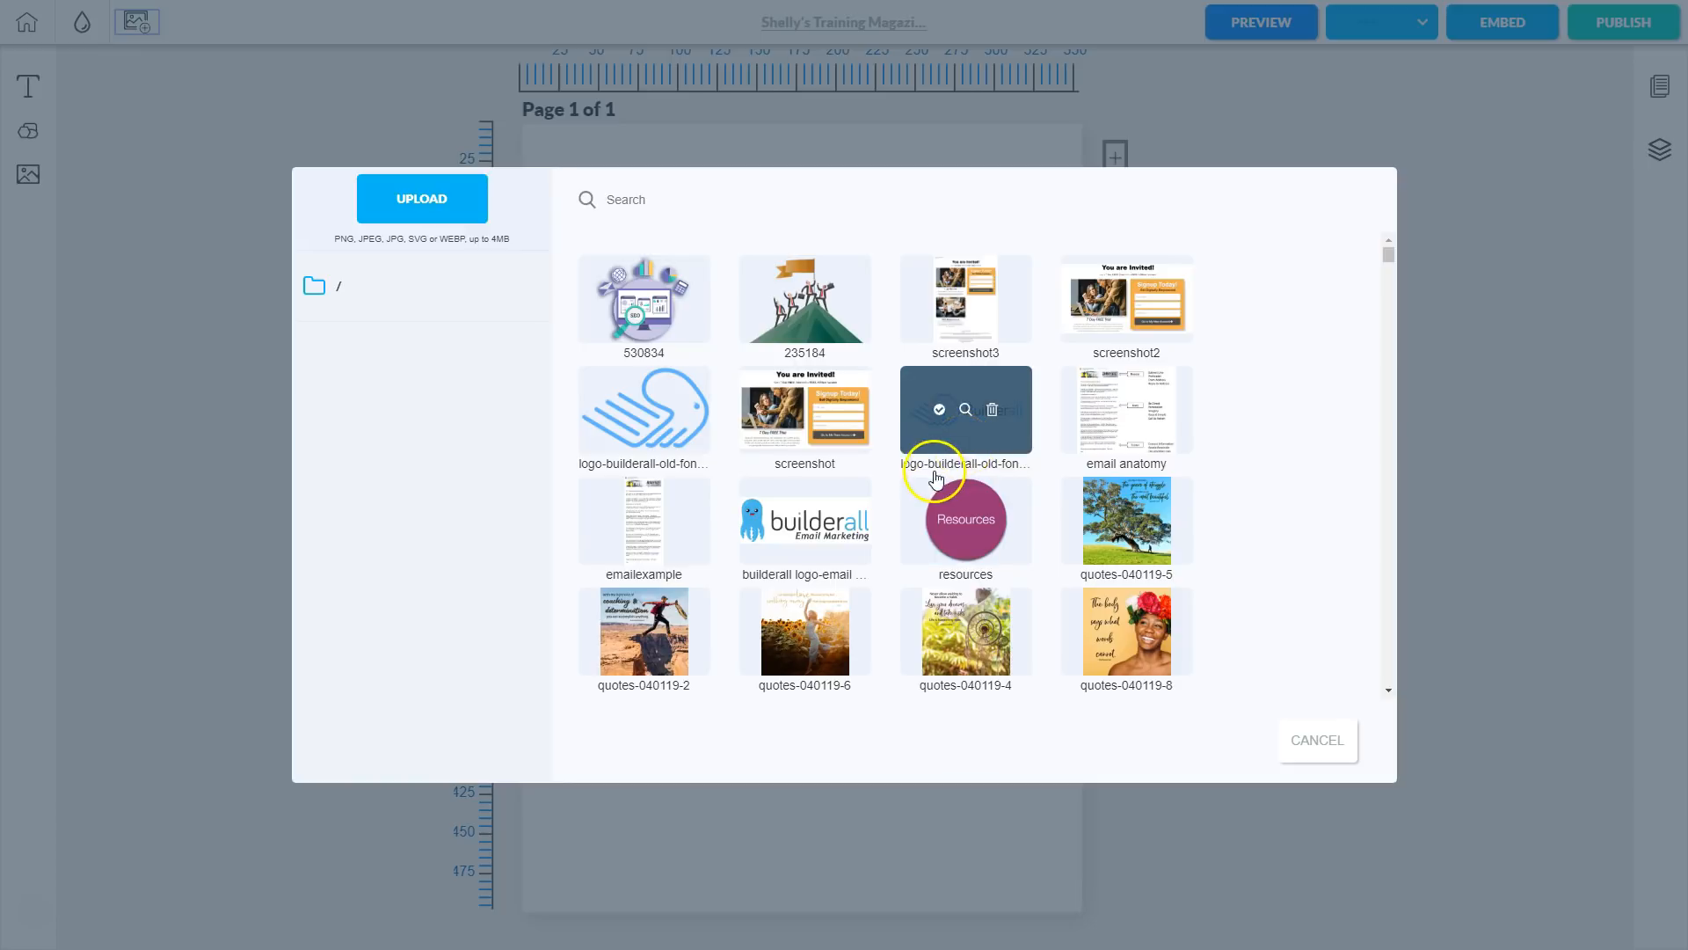
pyautogui.scroll(-10, 934, 467)
pyautogui.scroll(-20, 932, 502)
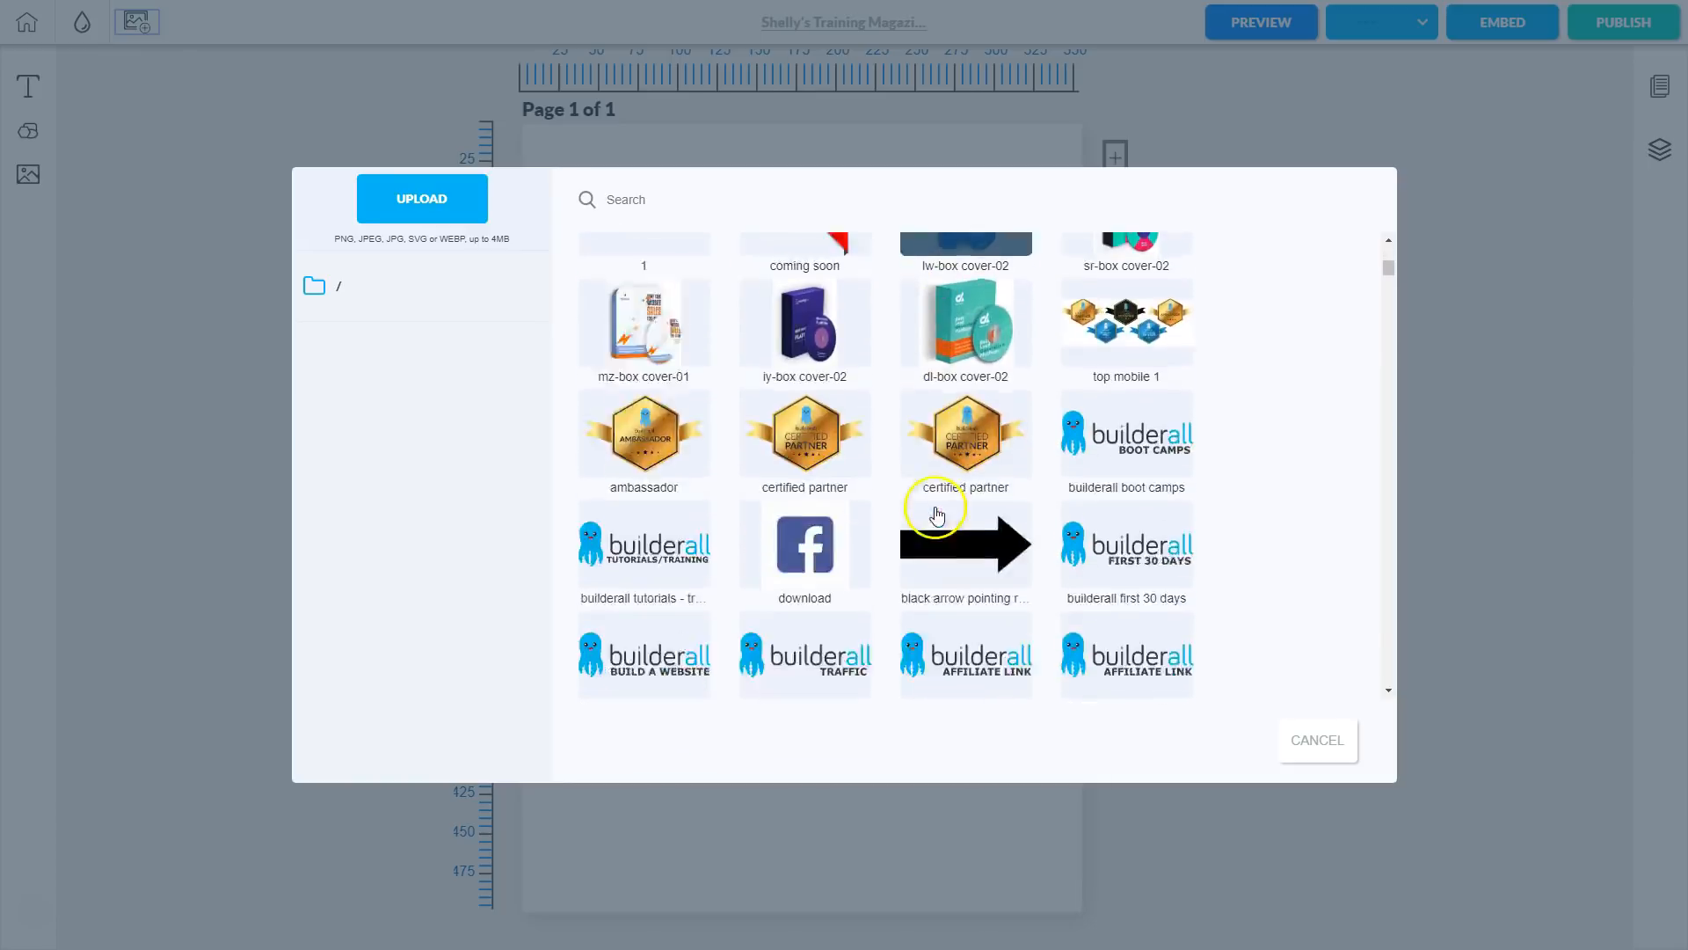
pyautogui.scroll(-20, 937, 519)
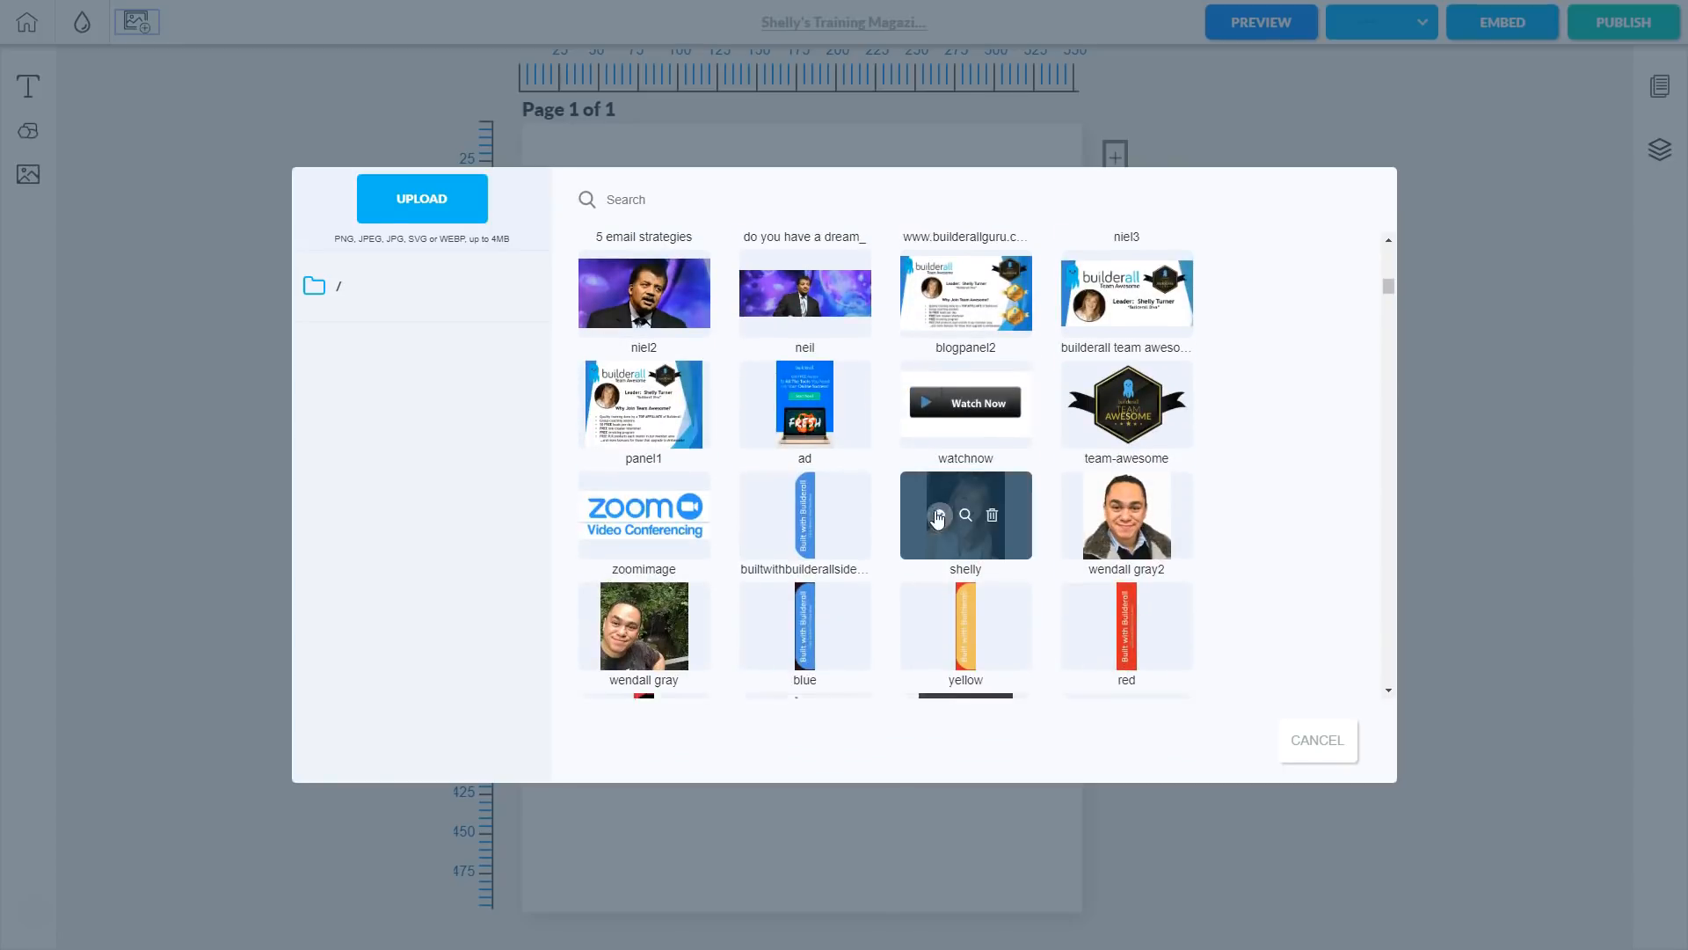
pyautogui.scroll(-5, 938, 519)
pyautogui.click(905, 545)
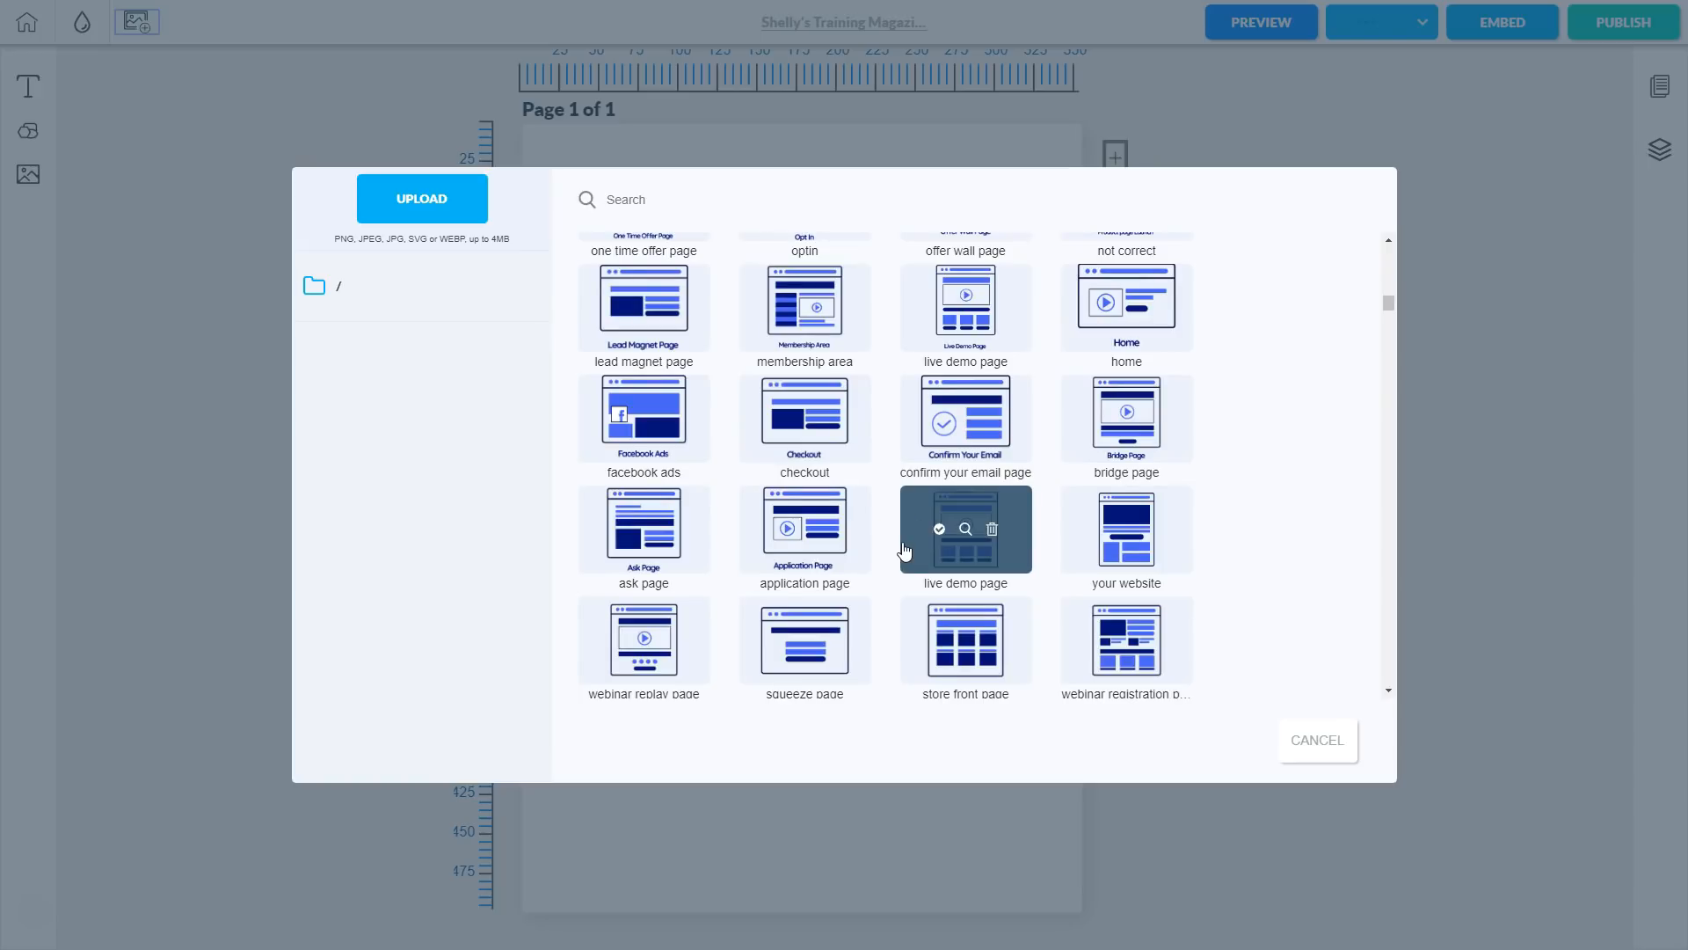
pyautogui.click(423, 199)
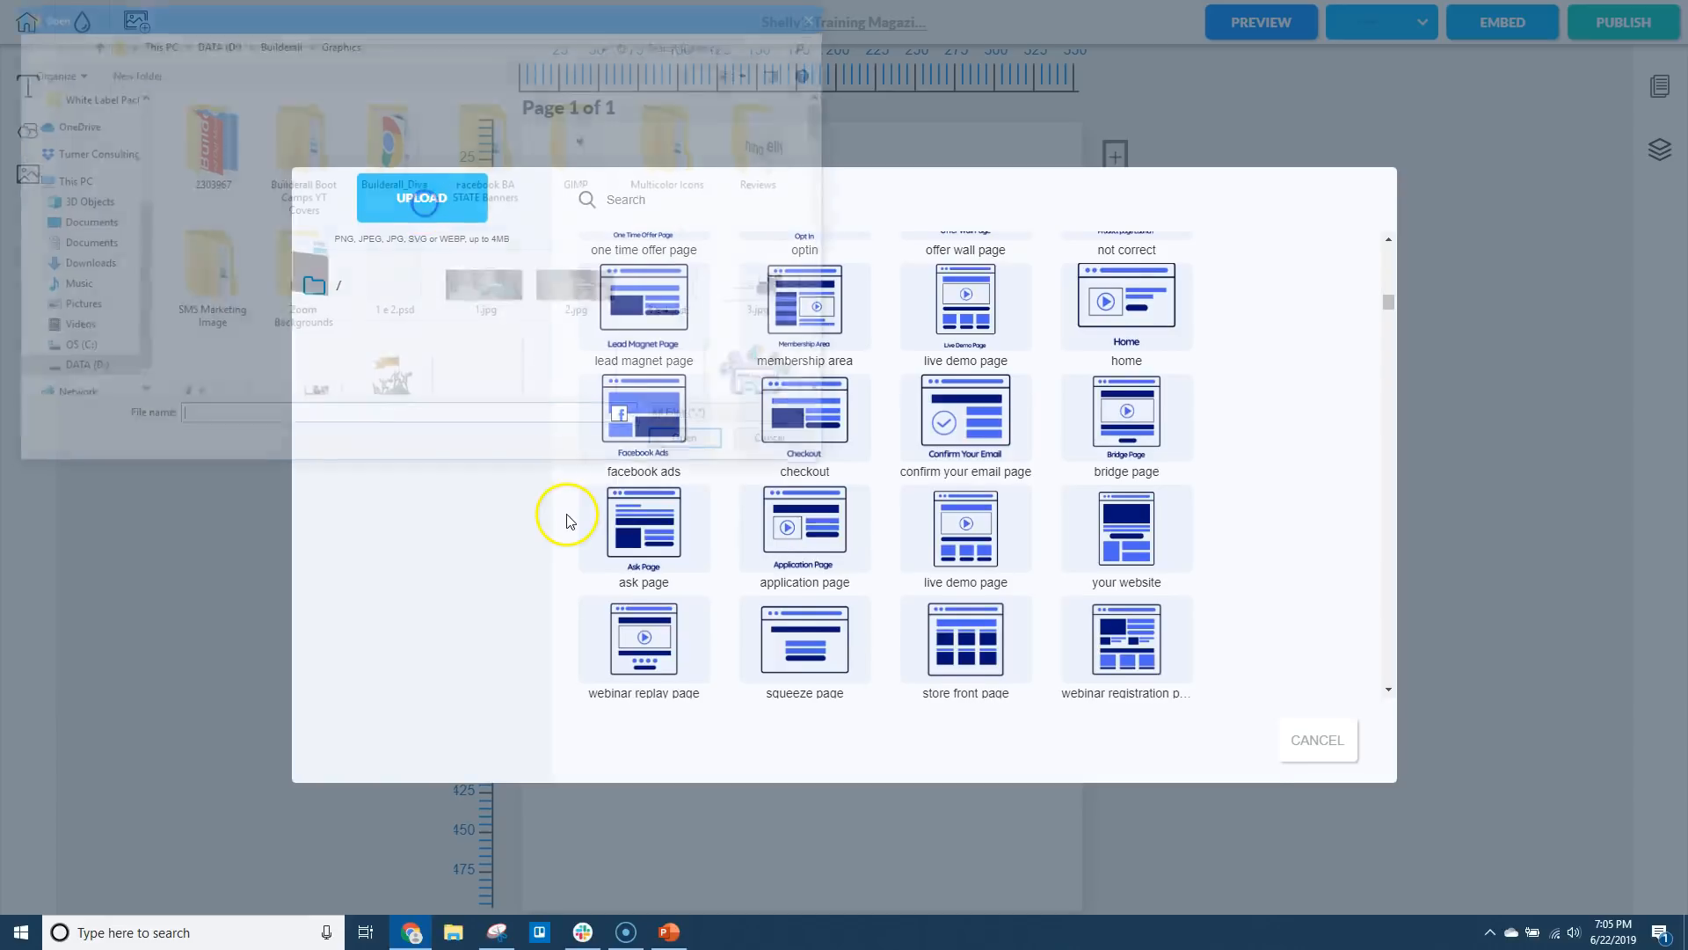
pyautogui.click(782, 446)
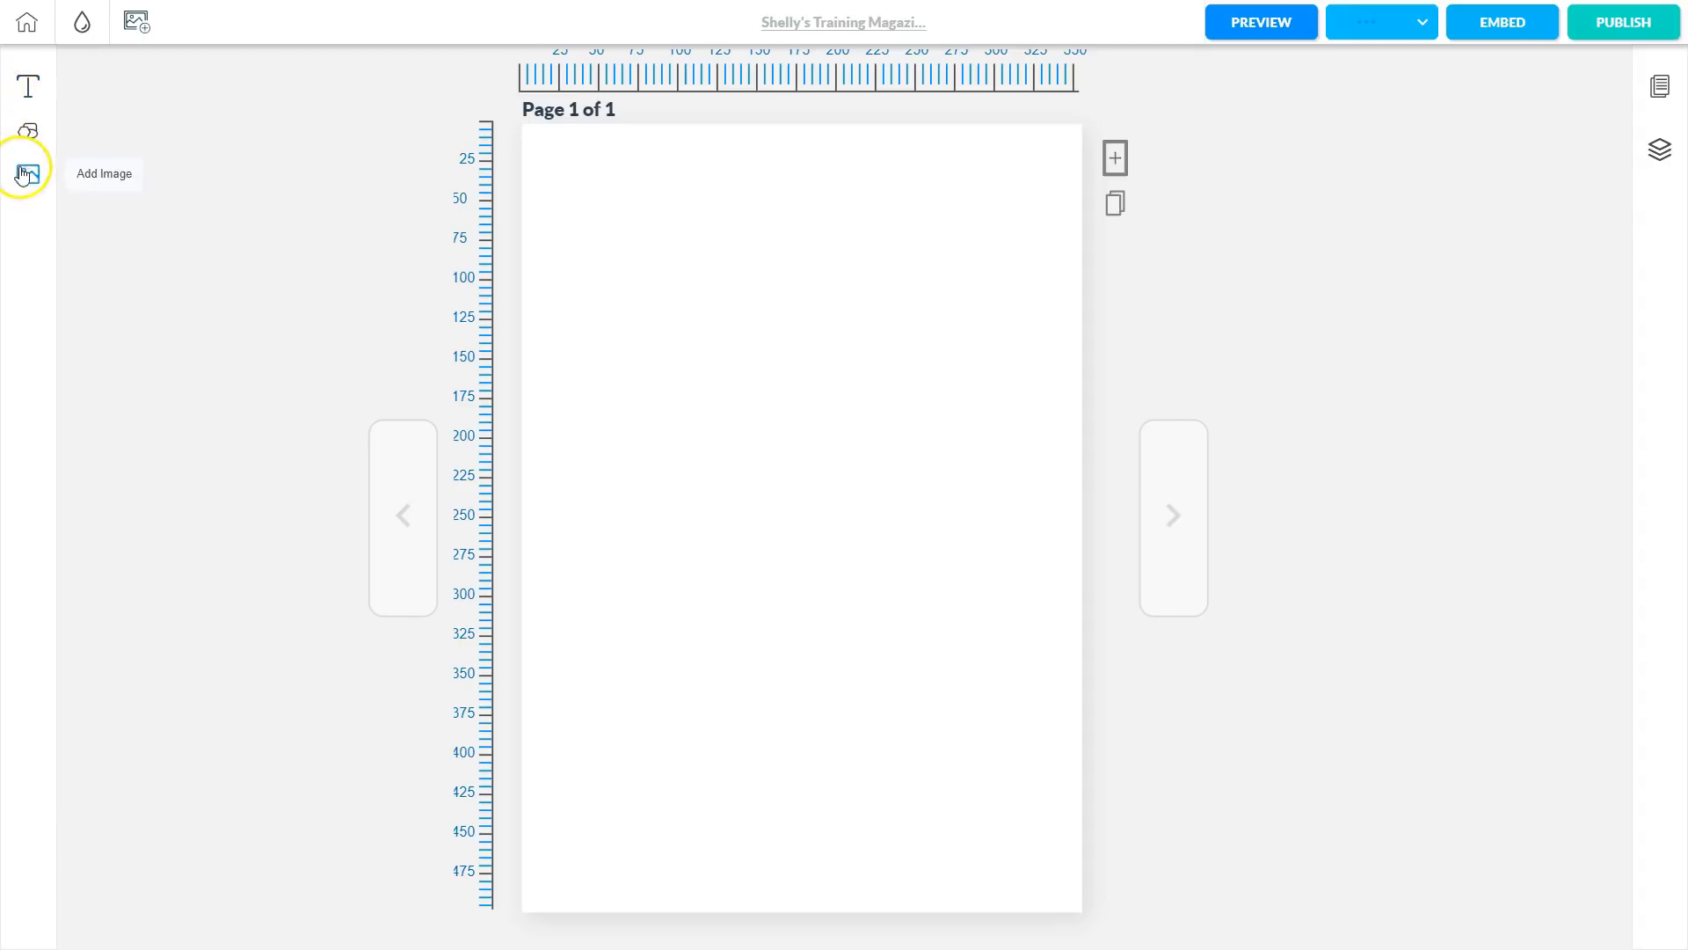
# Add a text box near the page's top-left and paste the 'Builderall Training' title and author byline.
pyautogui.click(29, 91)
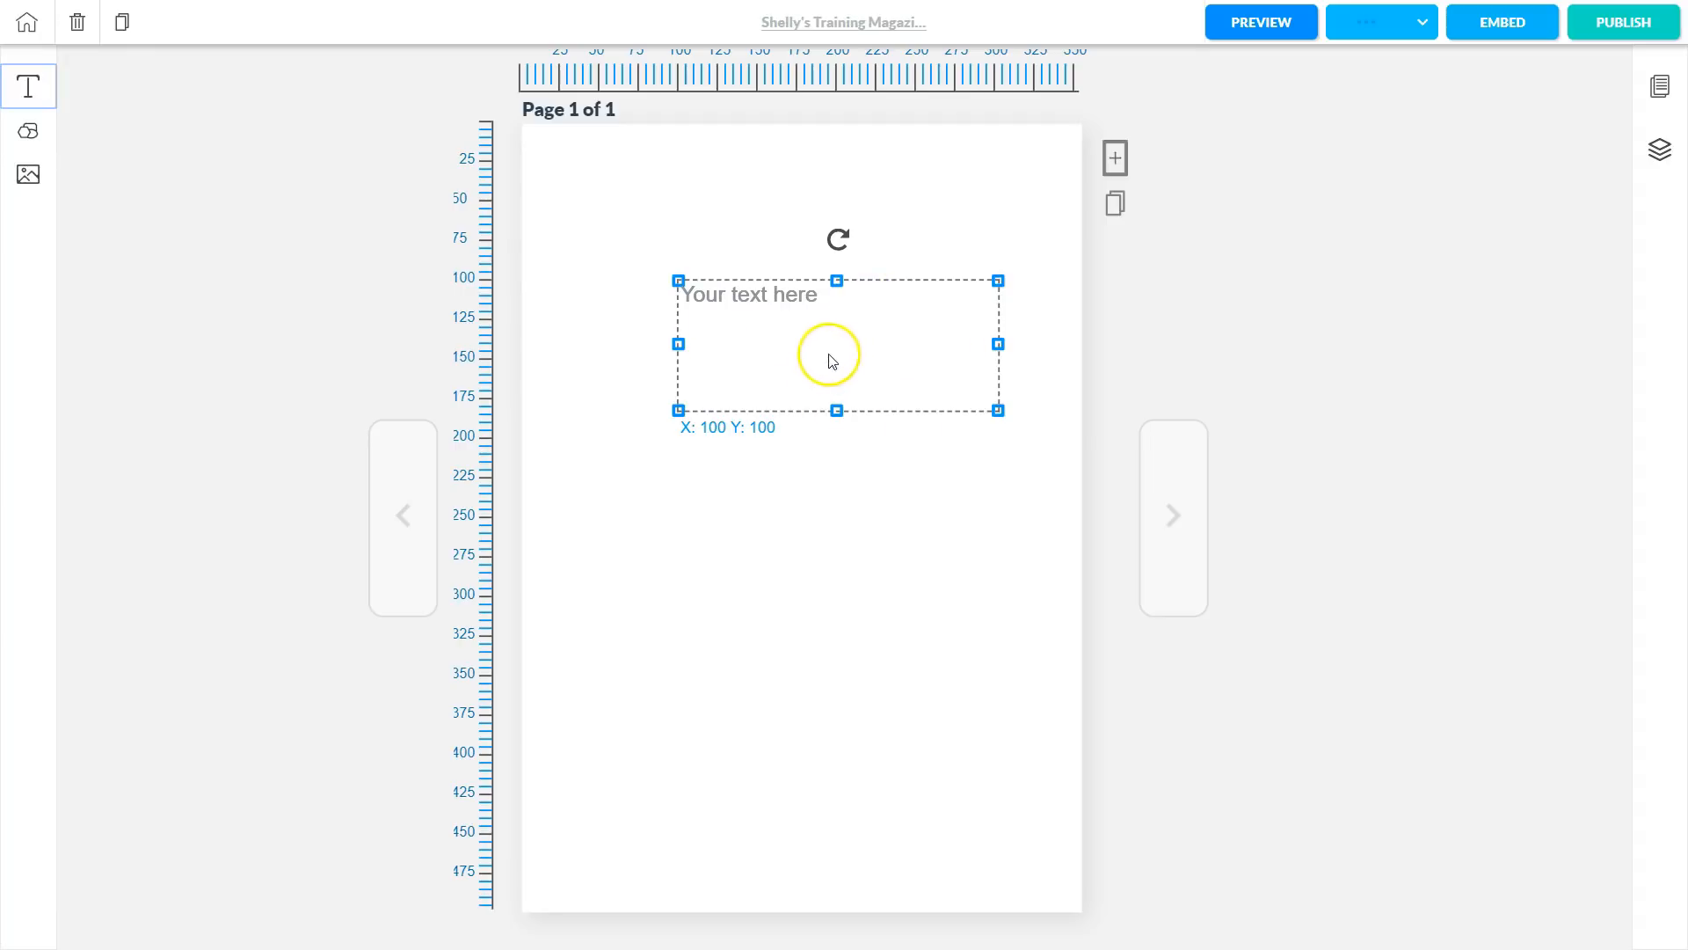
pyautogui.moveTo(849, 357); pyautogui.dragTo(803, 234)
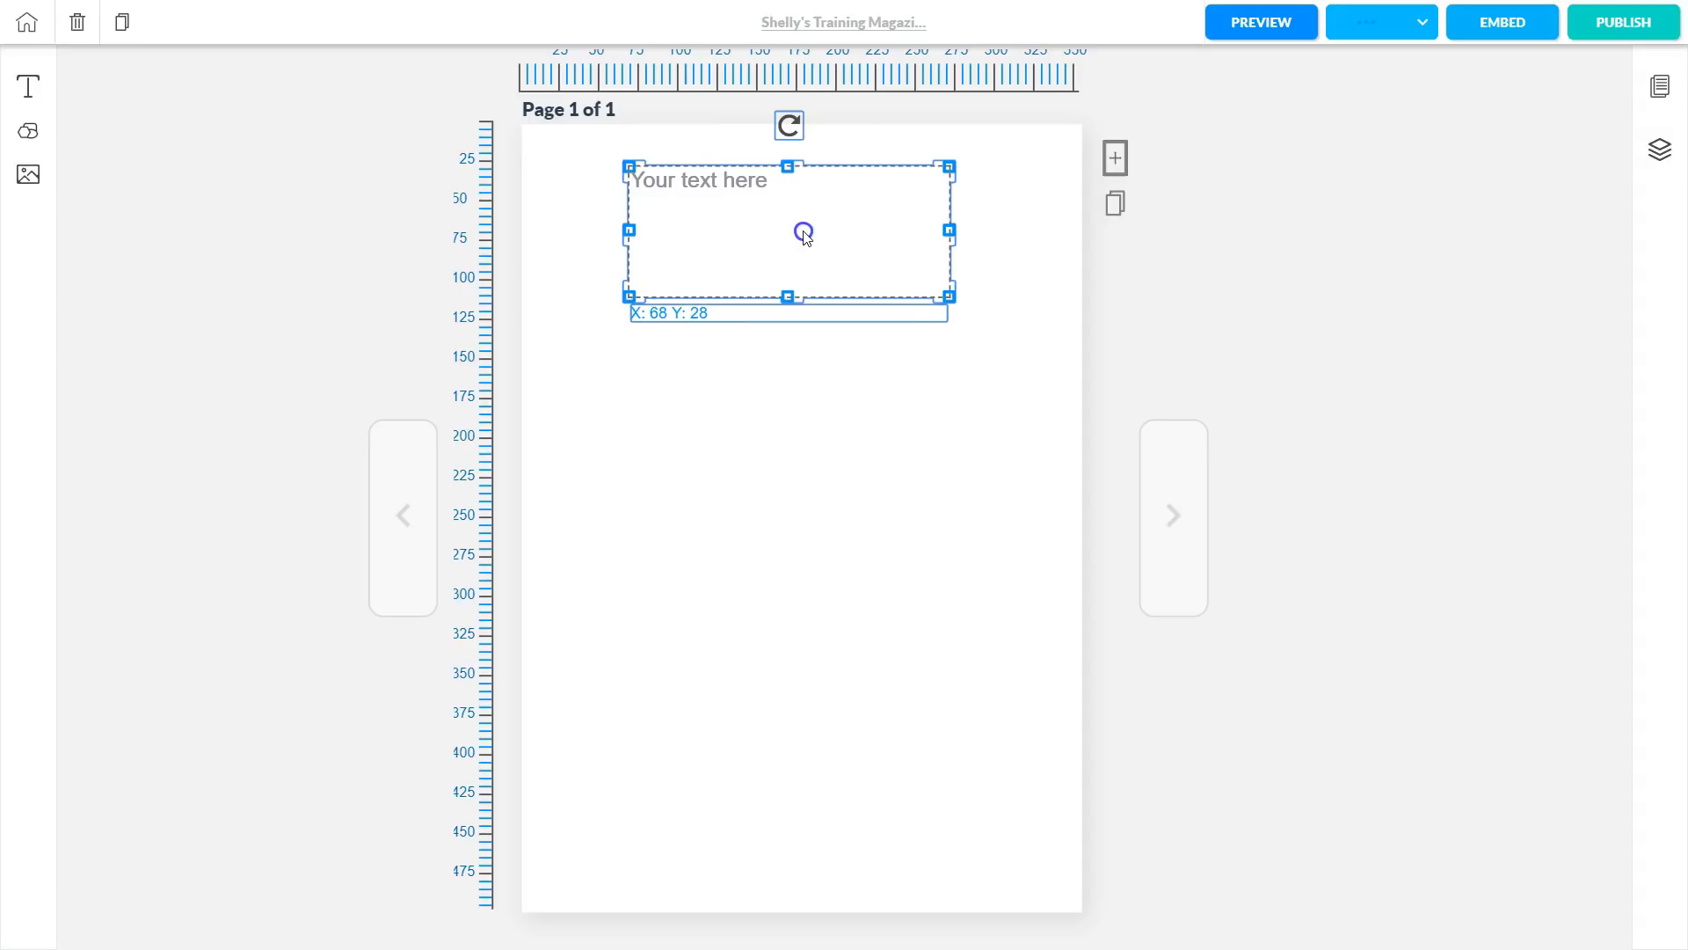
pyautogui.click(778, 215)
pyautogui.doubleClick(778, 216)
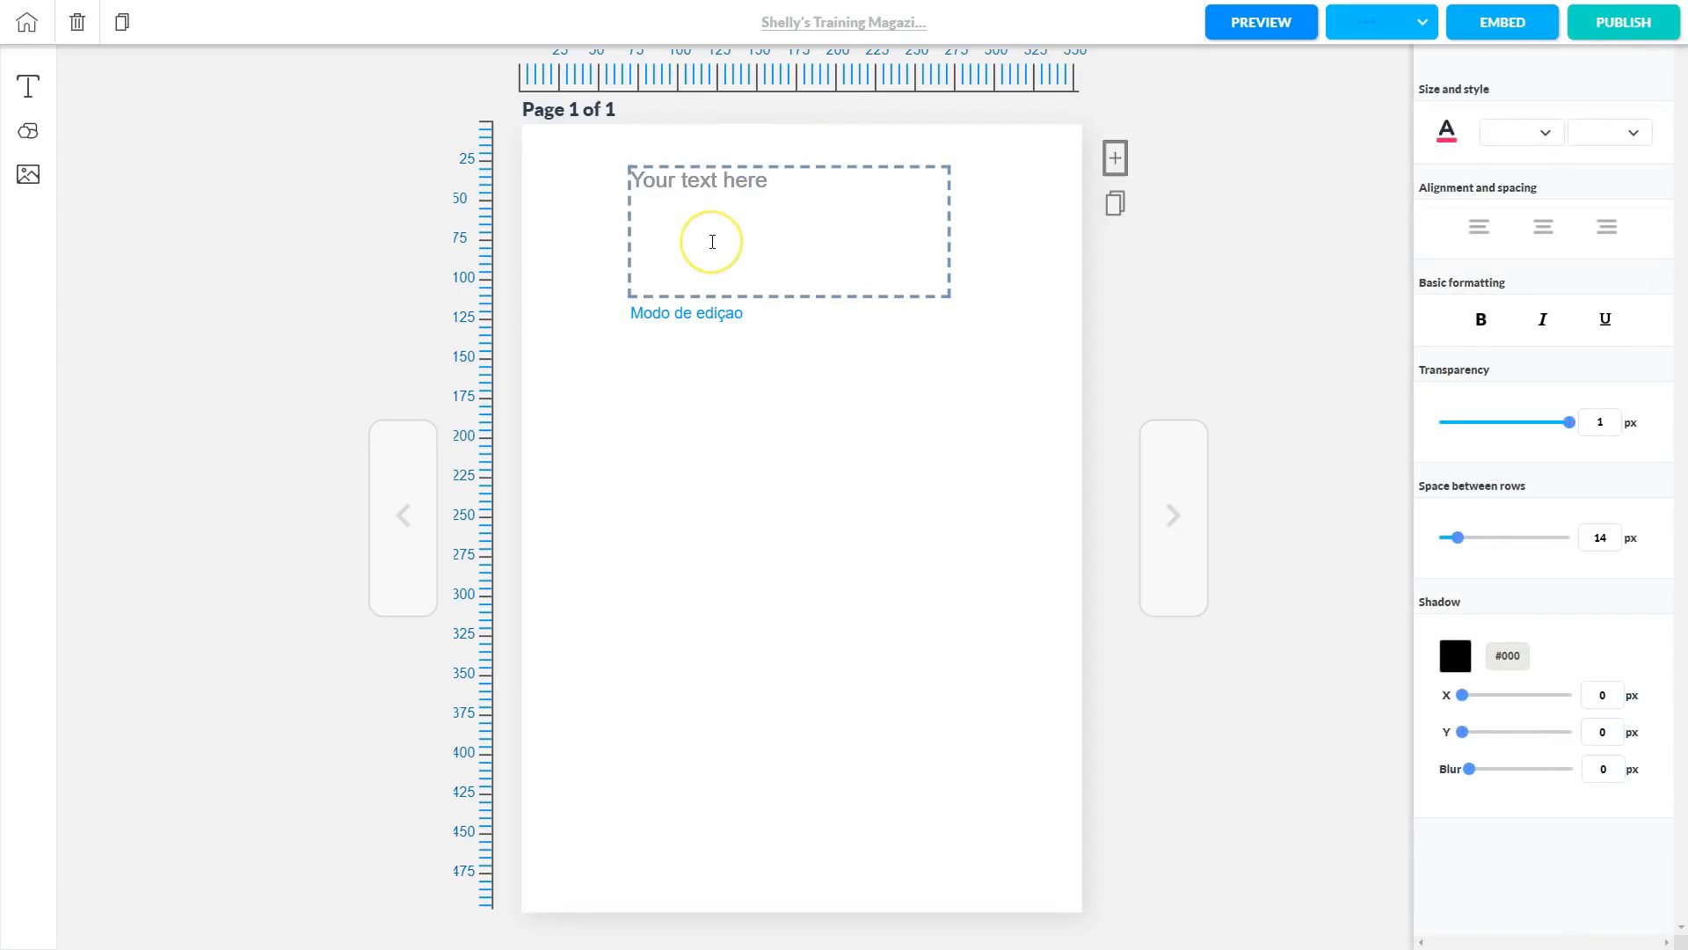
pyautogui.write('Builderall Training by Shelly Turner')
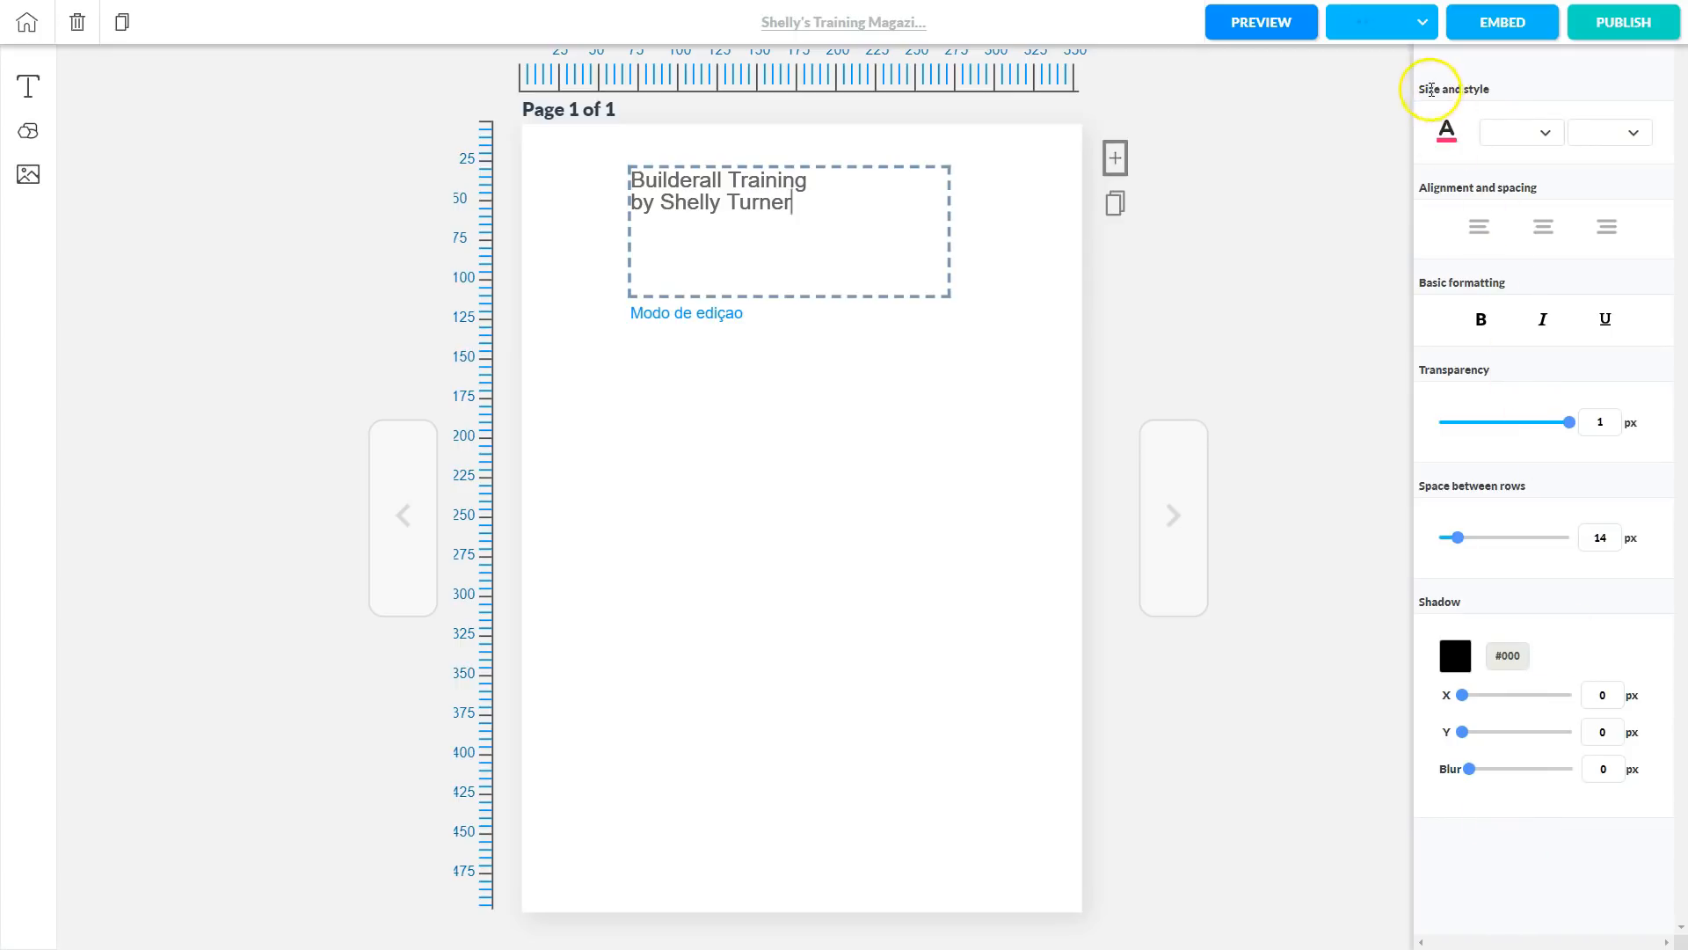
# Set the title text to black, font size 20, in Anton.
pyautogui.click(1448, 136)
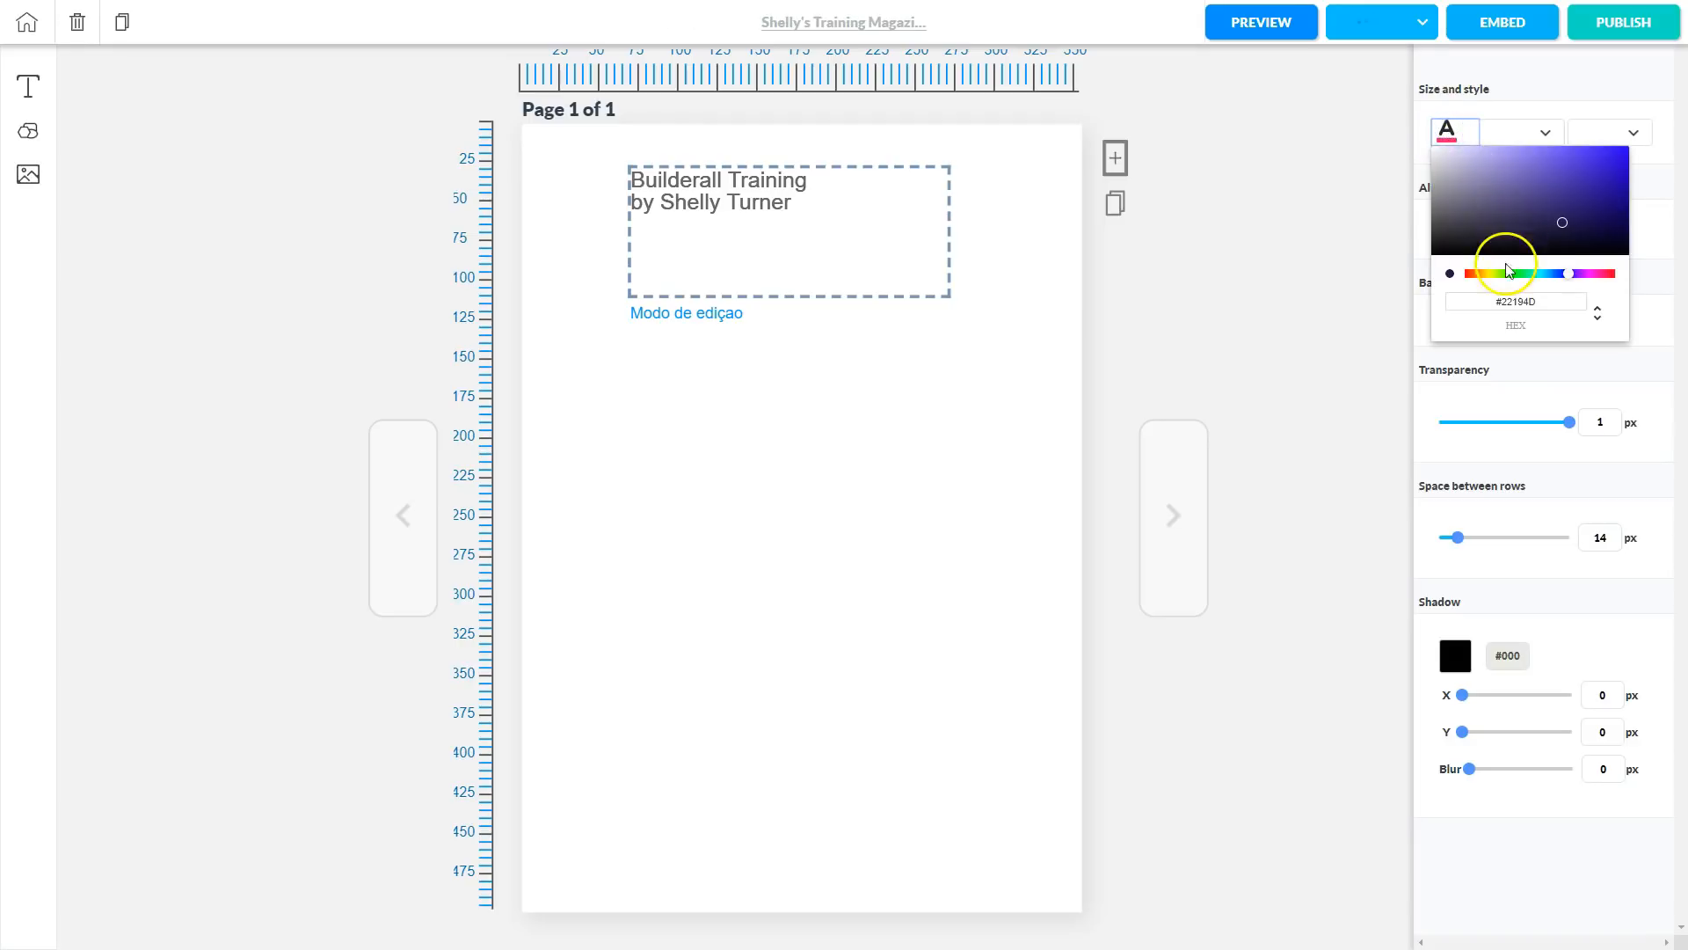
pyautogui.moveTo(1565, 223); pyautogui.dragTo(1425, 254)
pyautogui.click(1548, 131)
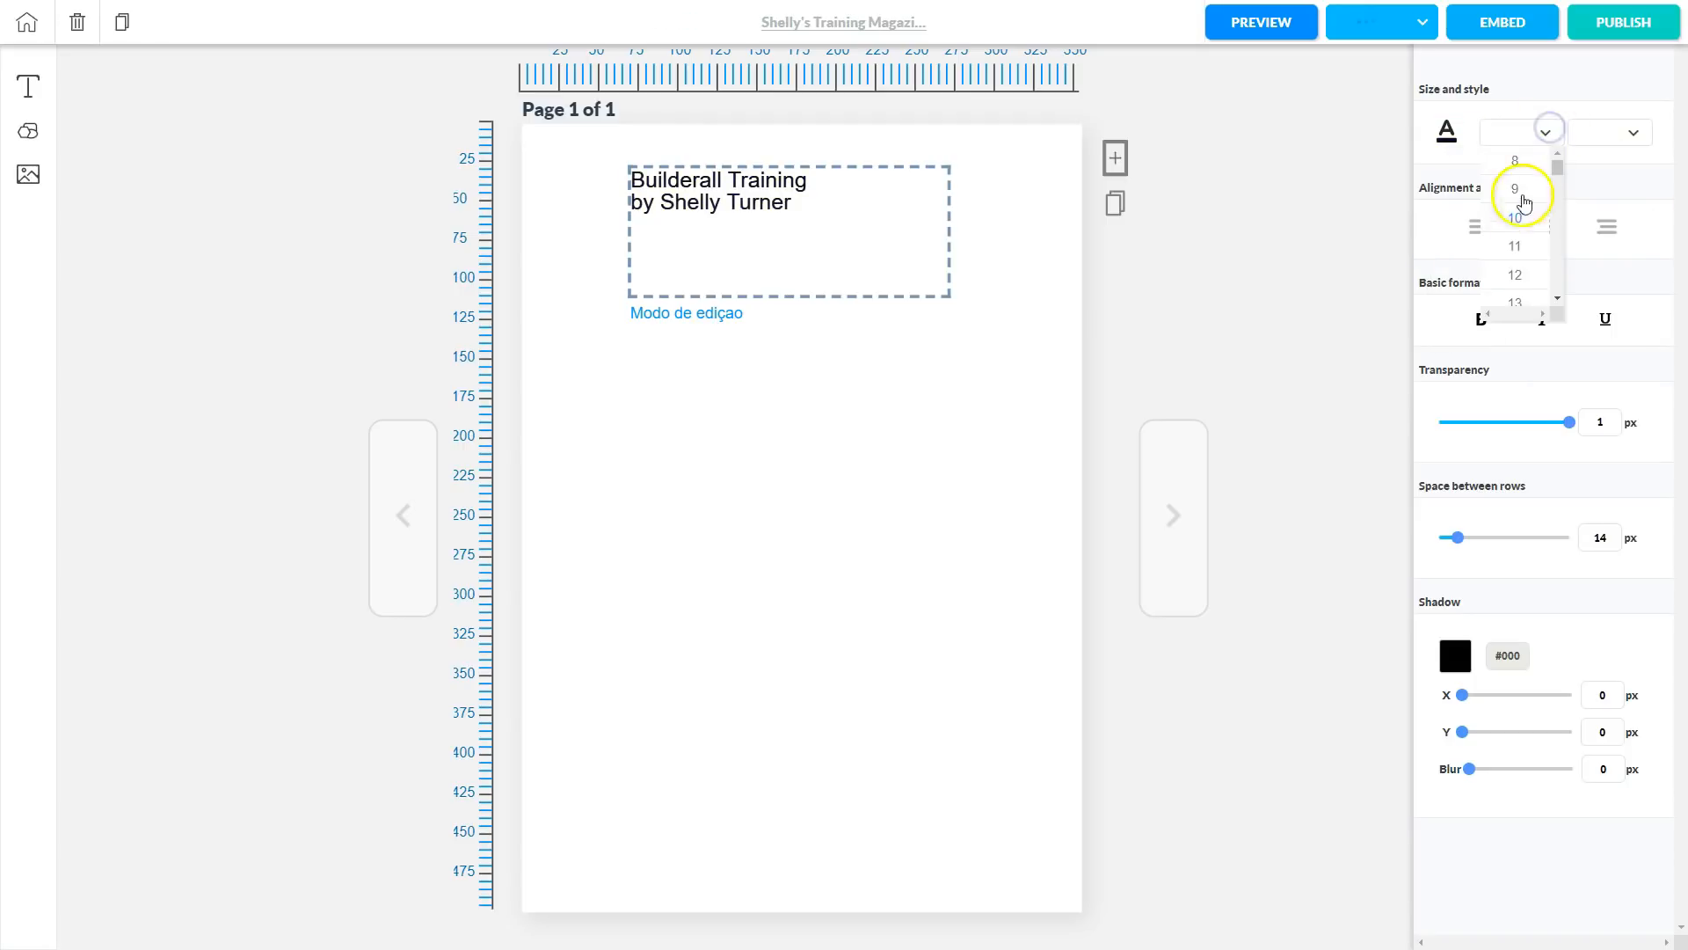
pyautogui.scroll(-3, 1521, 292)
pyautogui.click(1519, 275)
pyautogui.click(1620, 132)
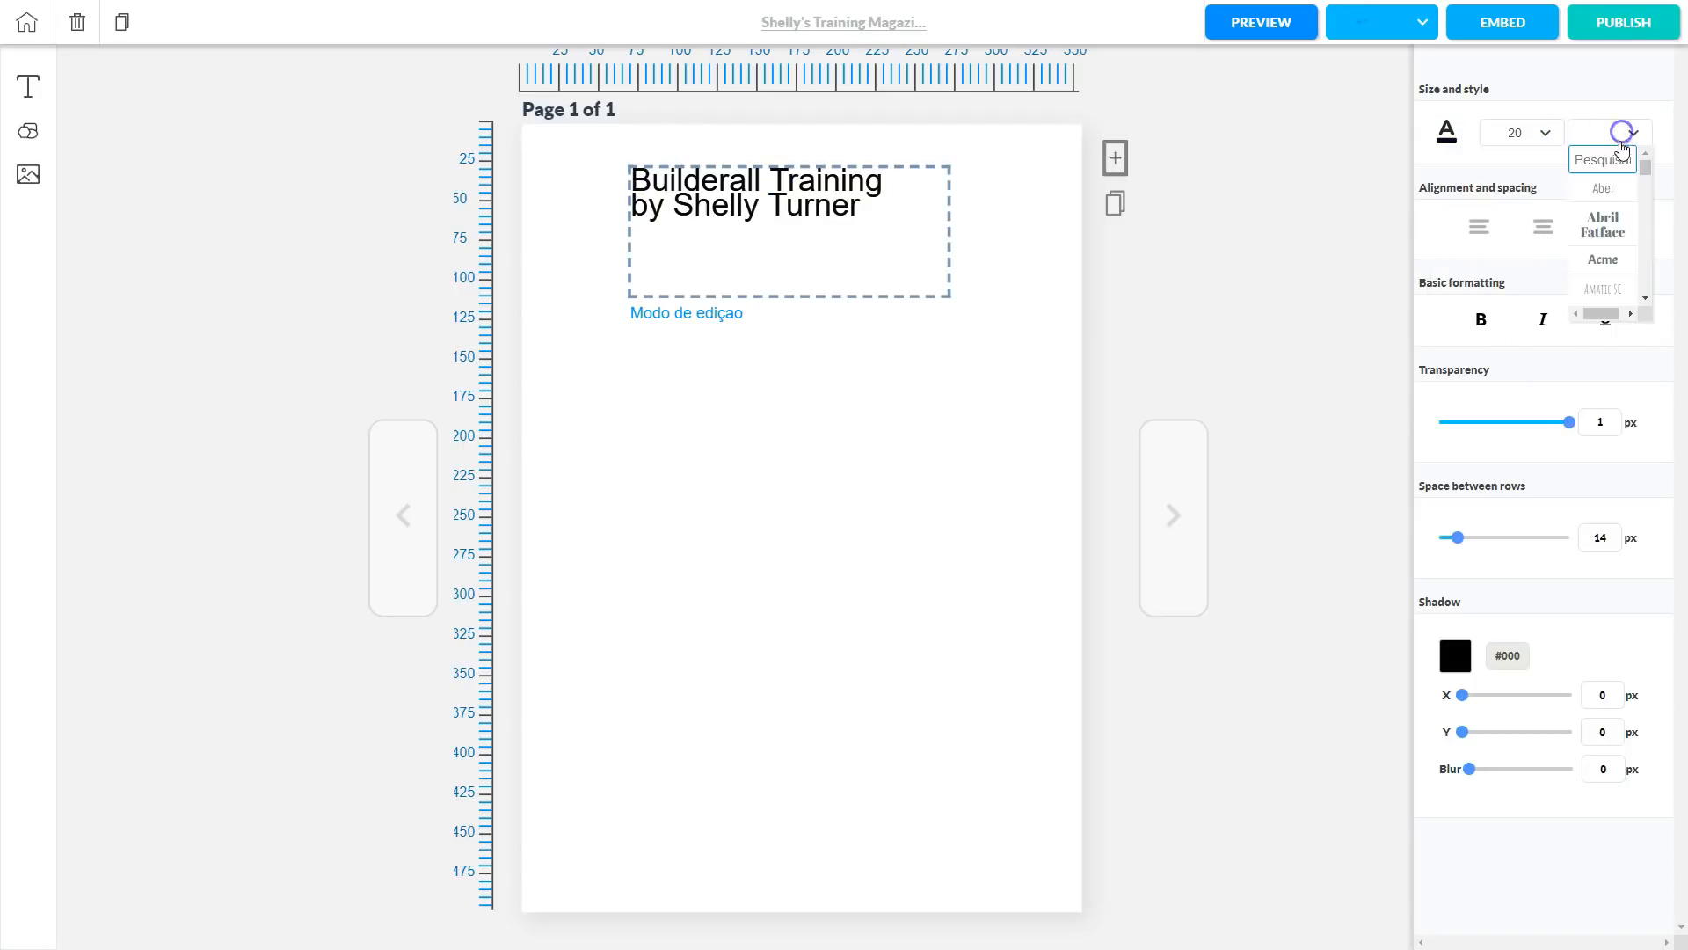
pyautogui.scroll(-2, 1610, 229)
pyautogui.click(1608, 257)
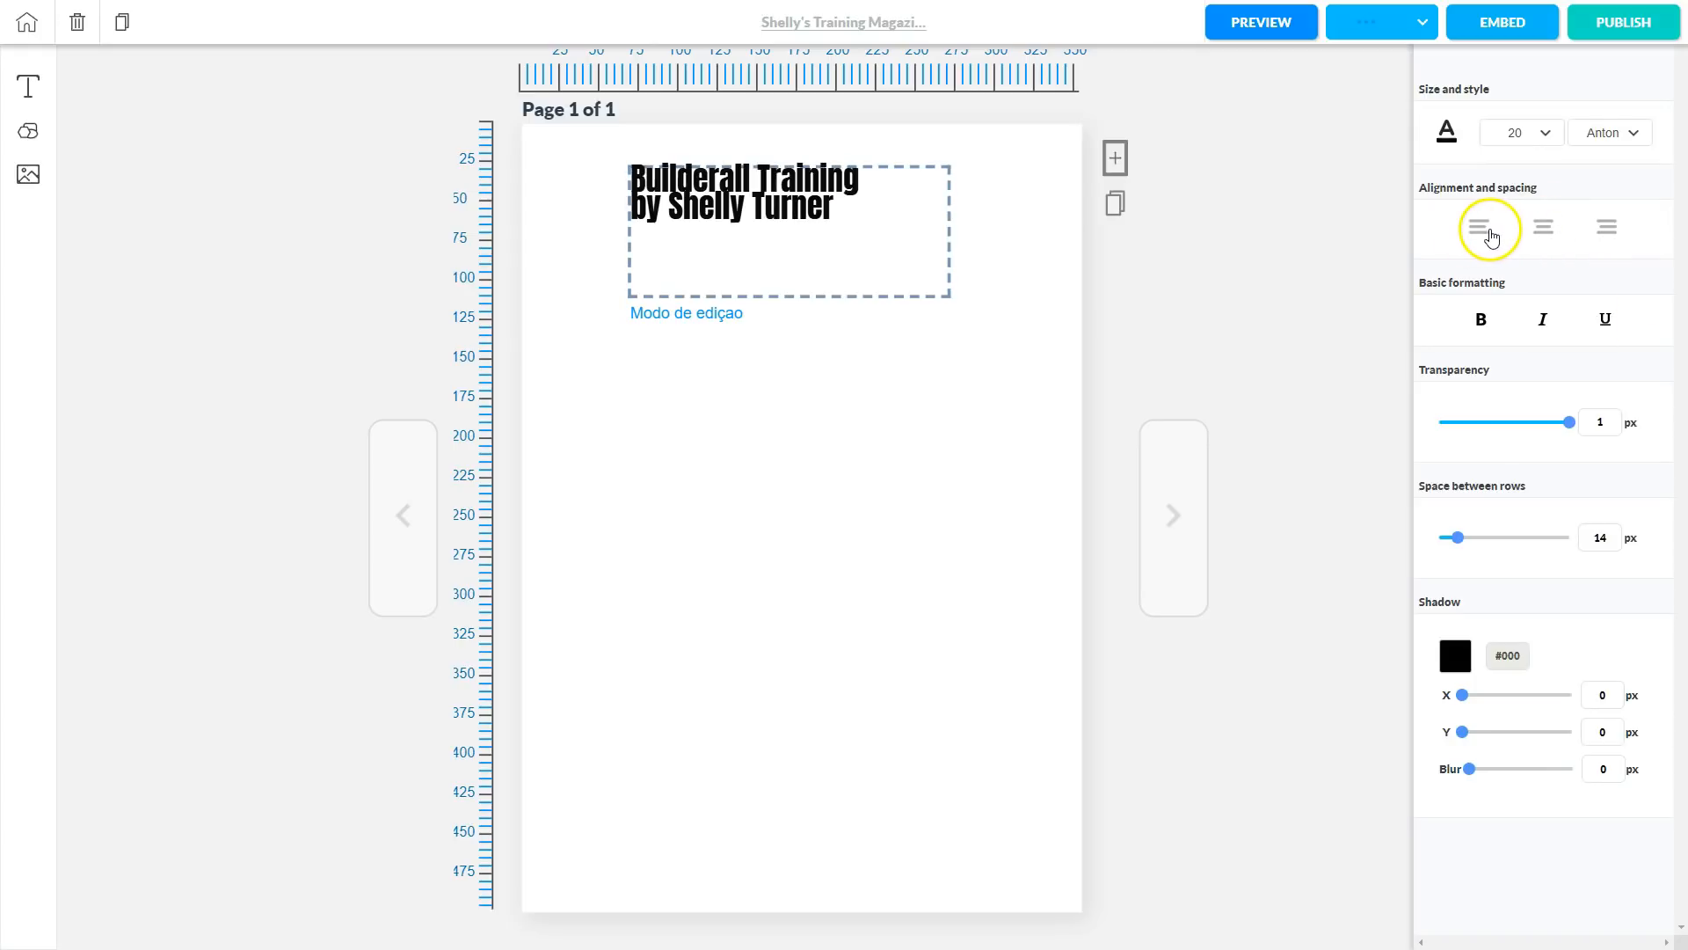
# Centre and bold the title, and widen its row spacing to 23.
pyautogui.click(1546, 234)
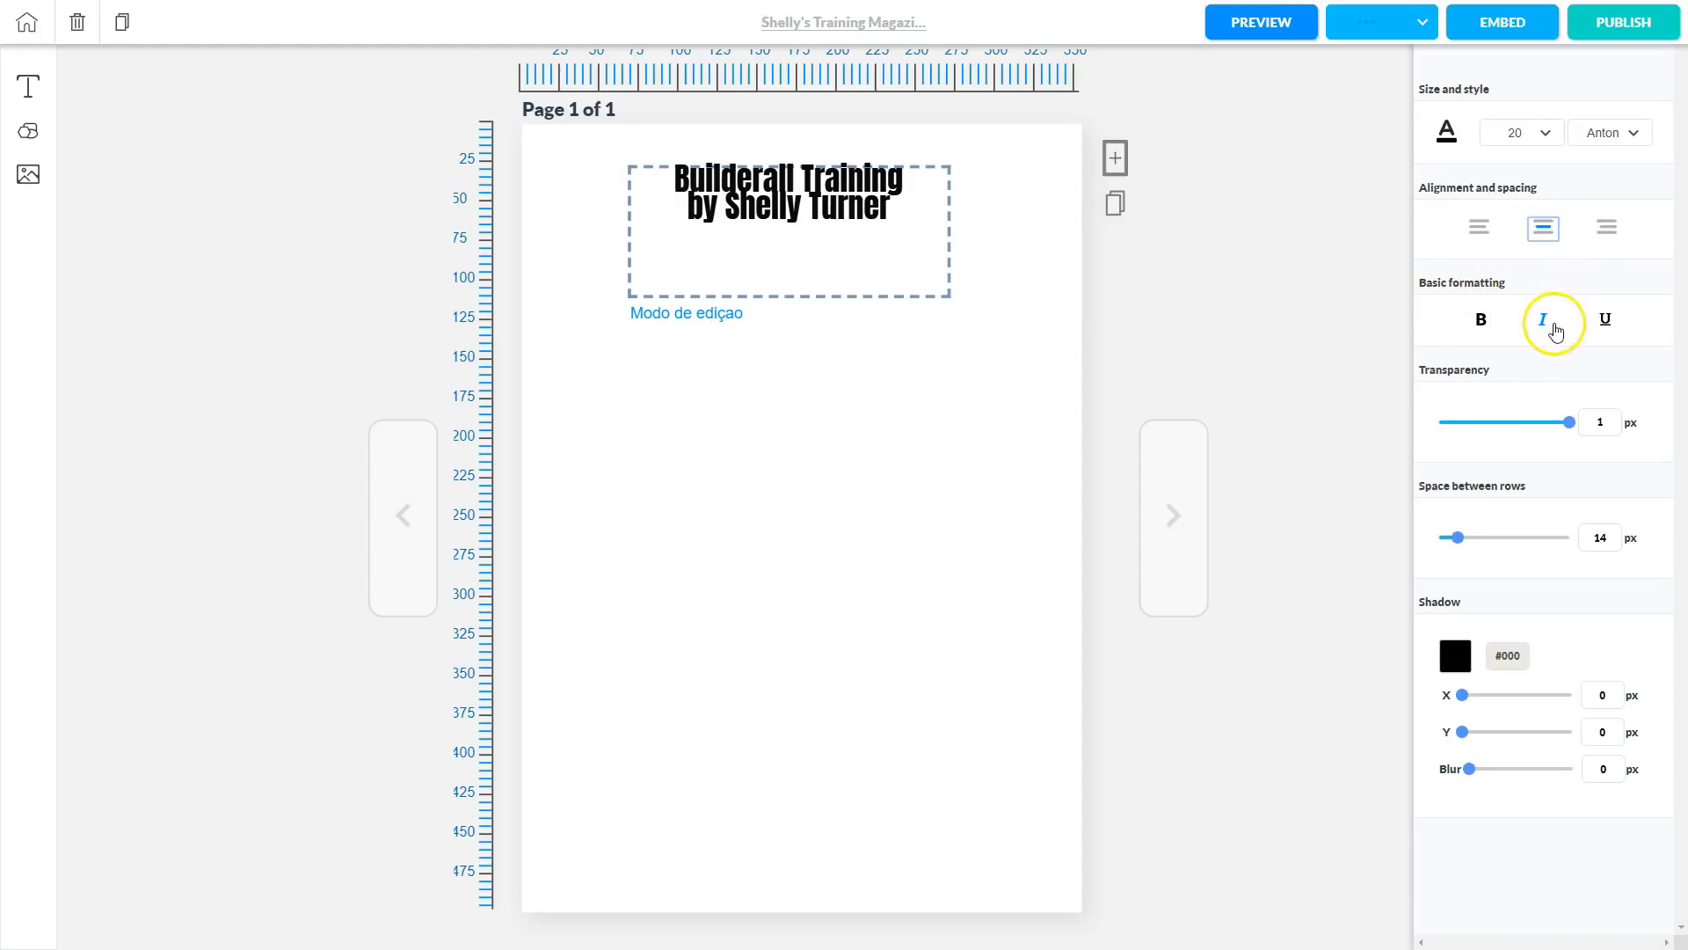
pyautogui.click(1482, 322)
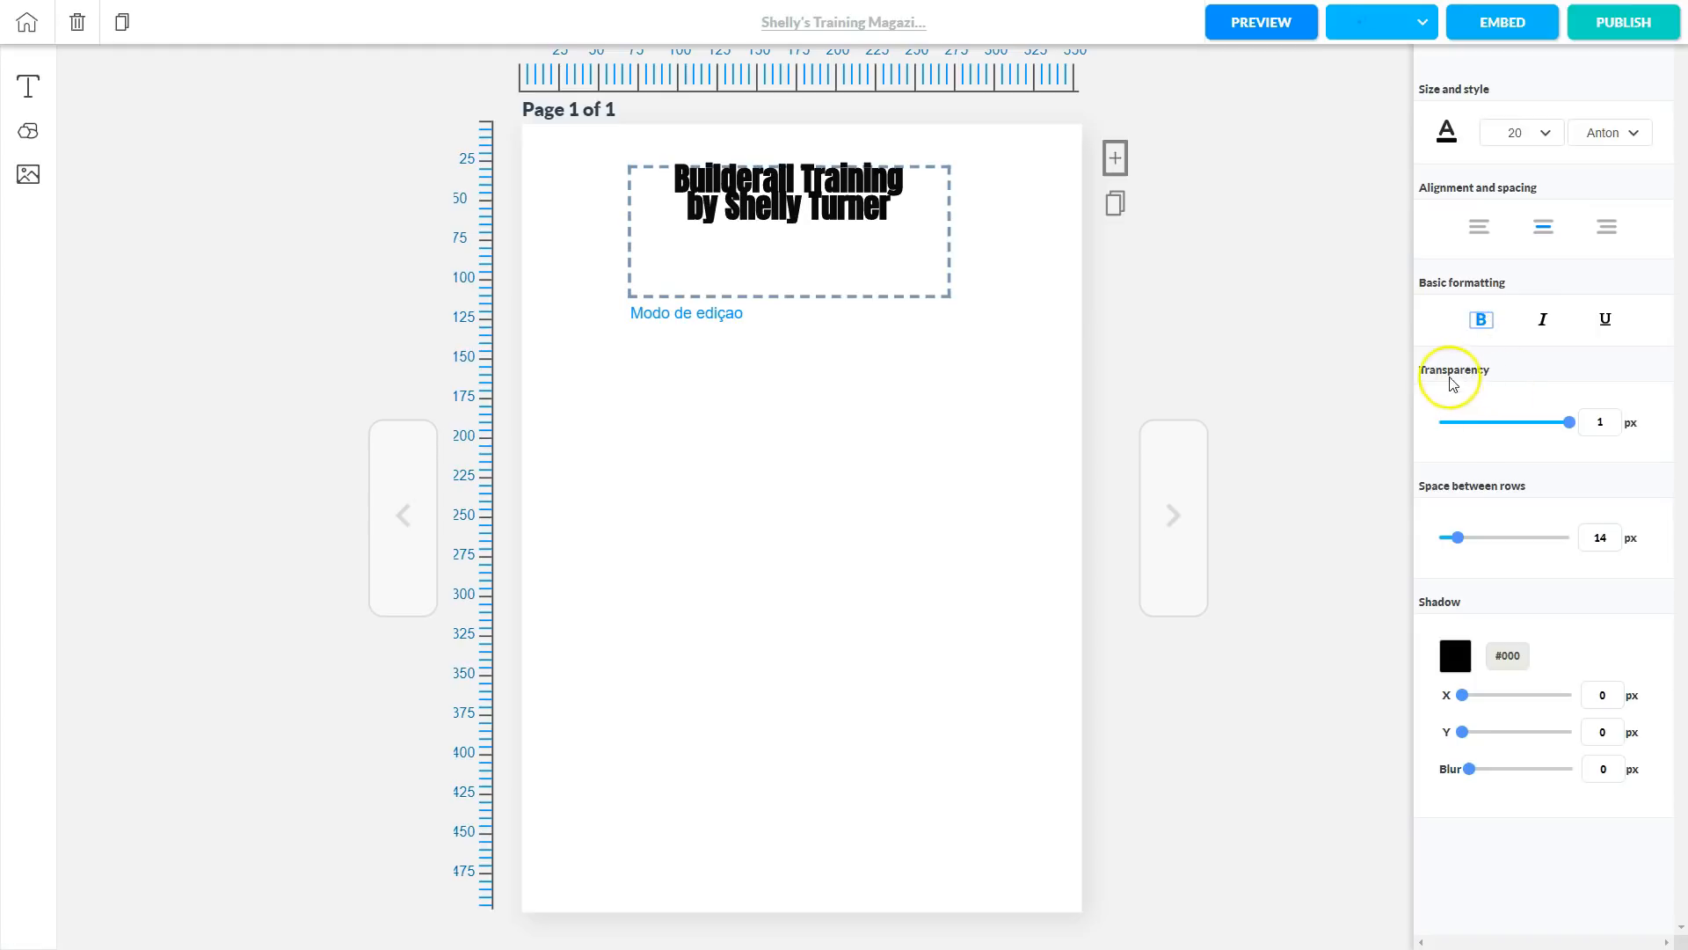
pyautogui.moveTo(1567, 421)
pyautogui.mouseDown()
pyautogui.moveTo(1500, 424)
pyautogui.moveTo(1572, 434)
pyautogui.mouseUp()
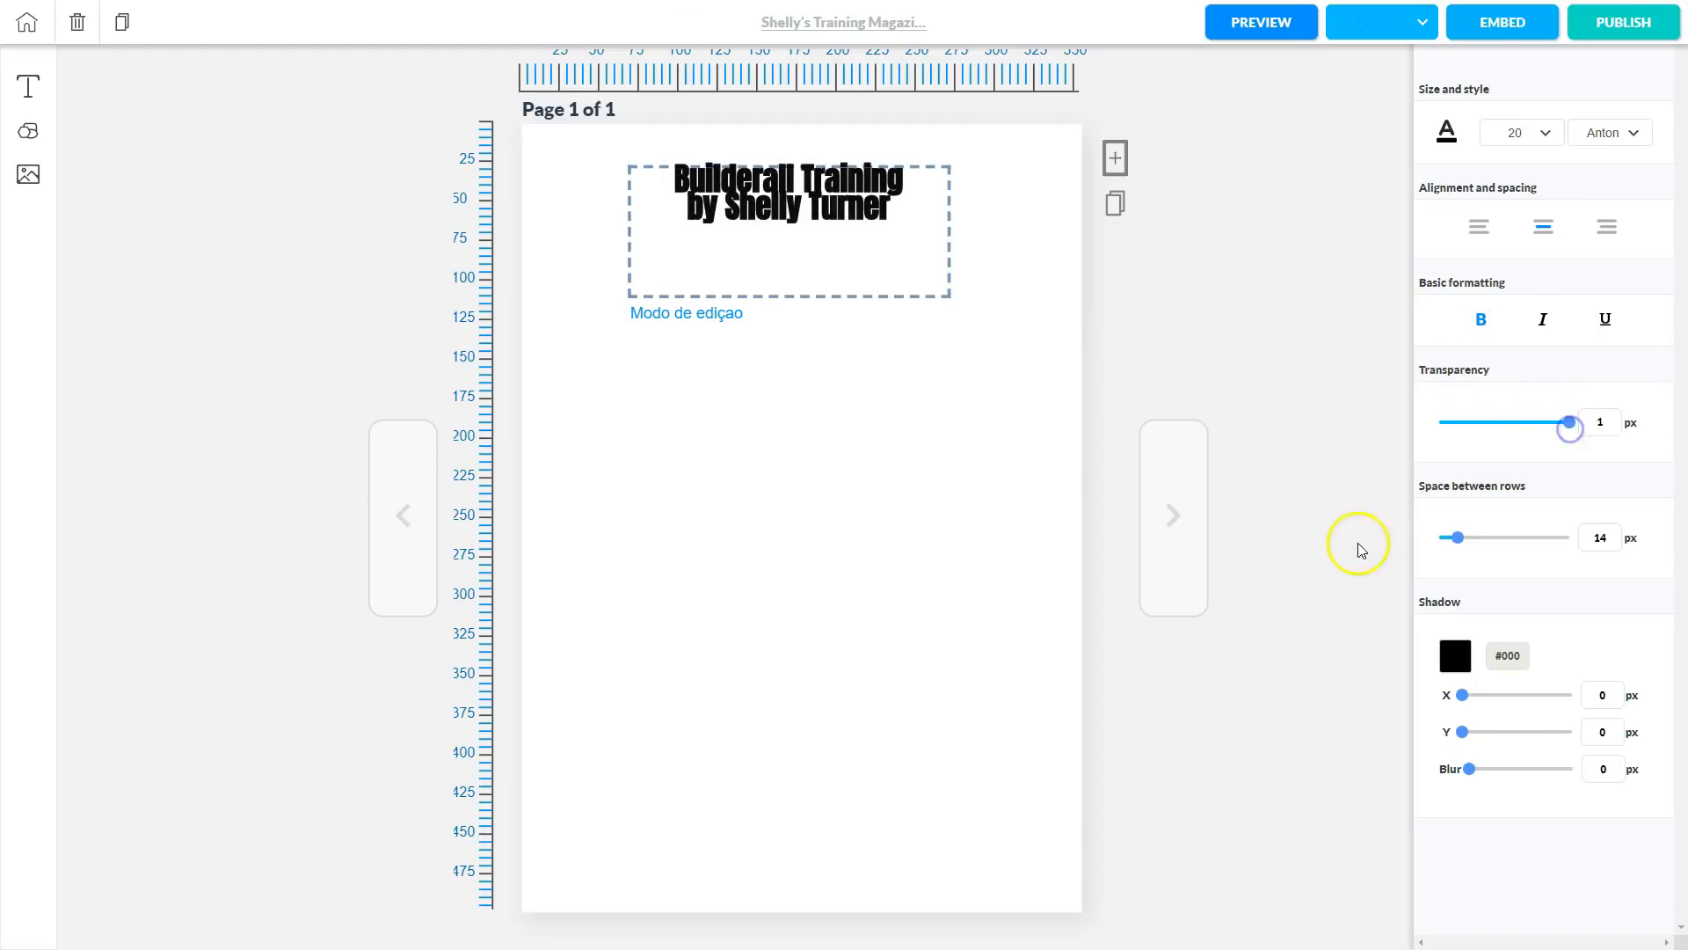
pyautogui.click(1452, 540)
pyautogui.moveTo(1461, 547); pyautogui.dragTo(1469, 541)
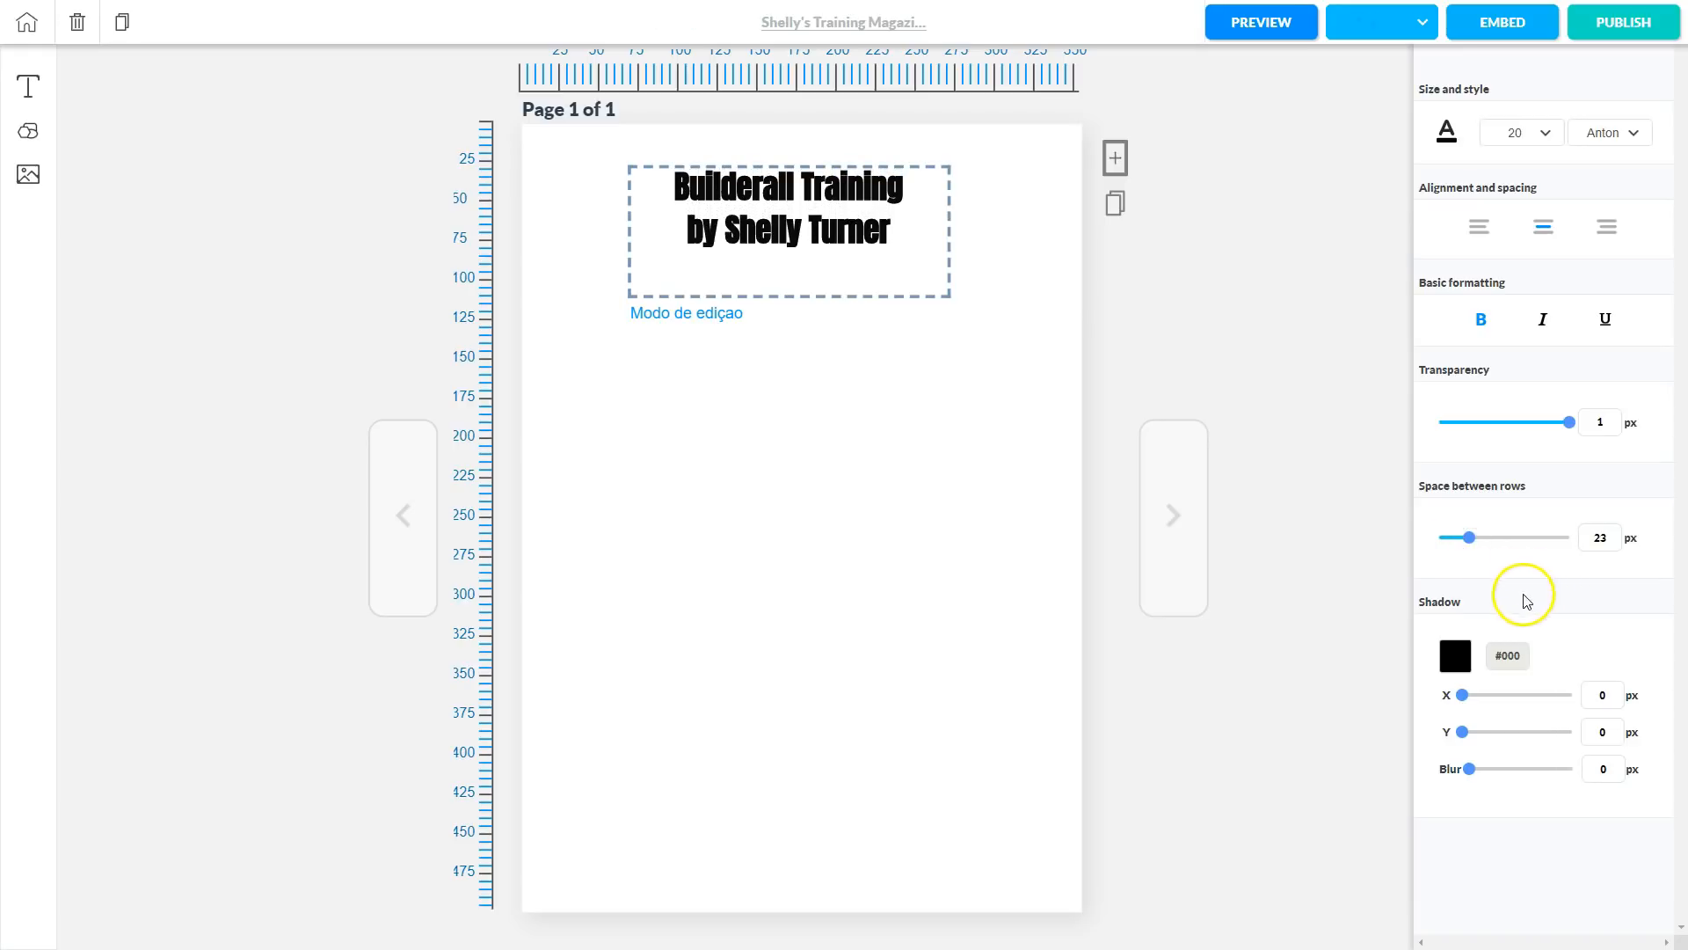
# Give the title a #7e7777 grey shadow with X 3, Y 3 and blur 6, then check it.
pyautogui.click(1461, 661)
pyautogui.moveTo(1505, 688); pyautogui.dragTo(1453, 730)
pyautogui.click(1567, 641)
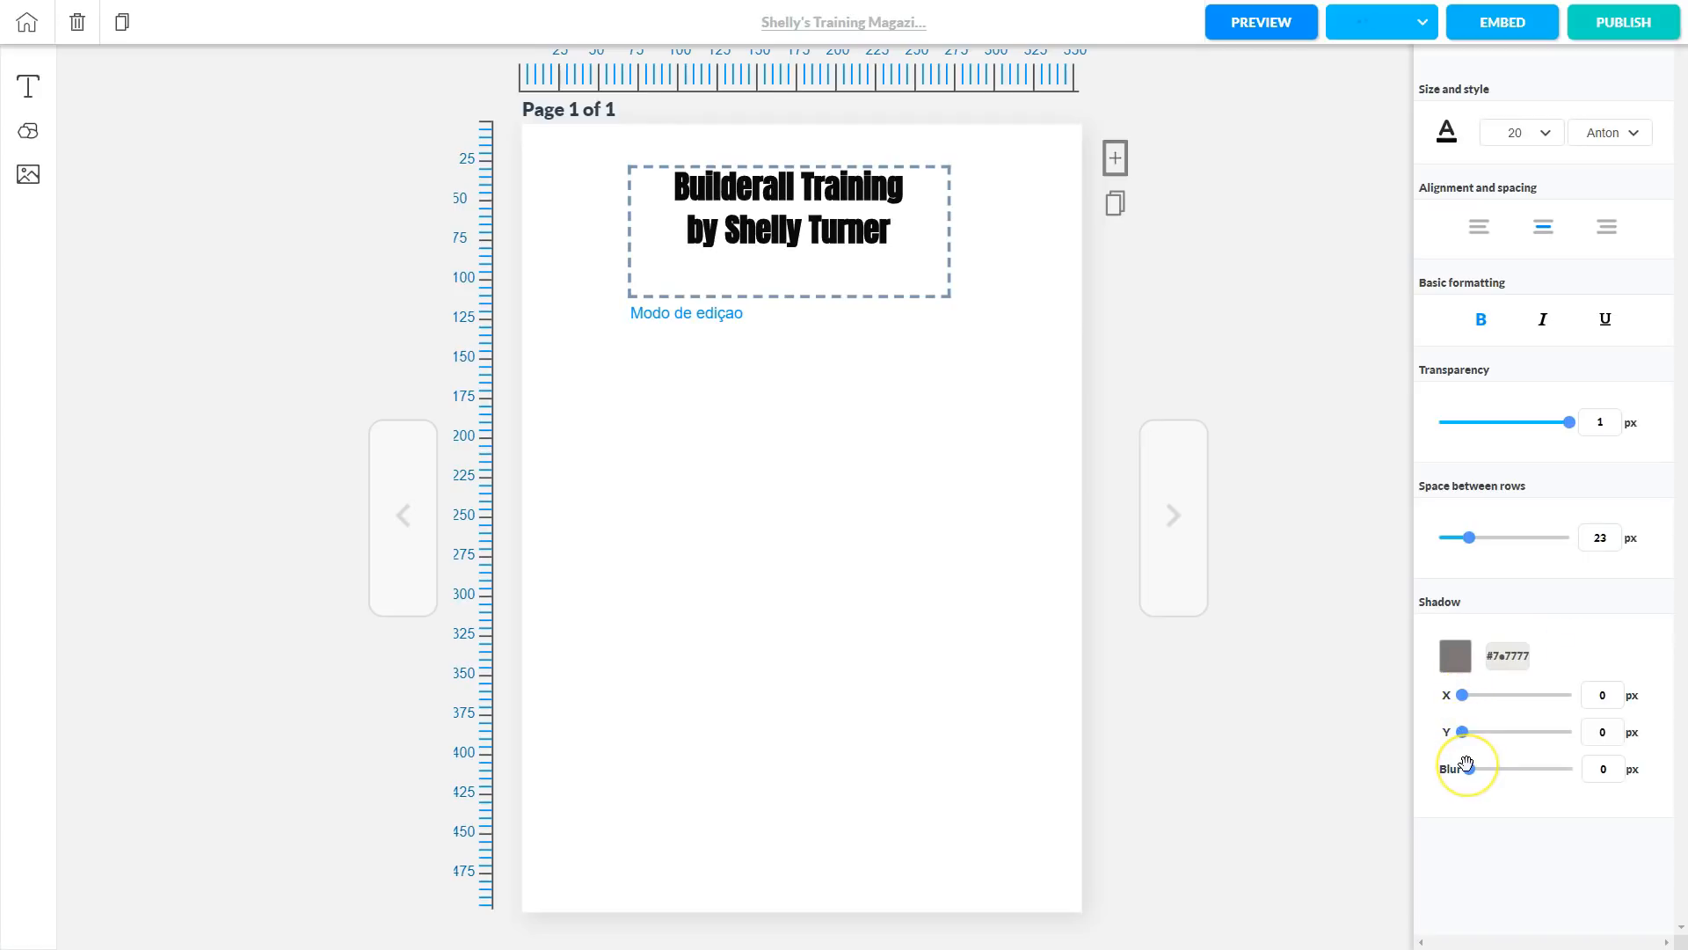
pyautogui.click(1463, 698)
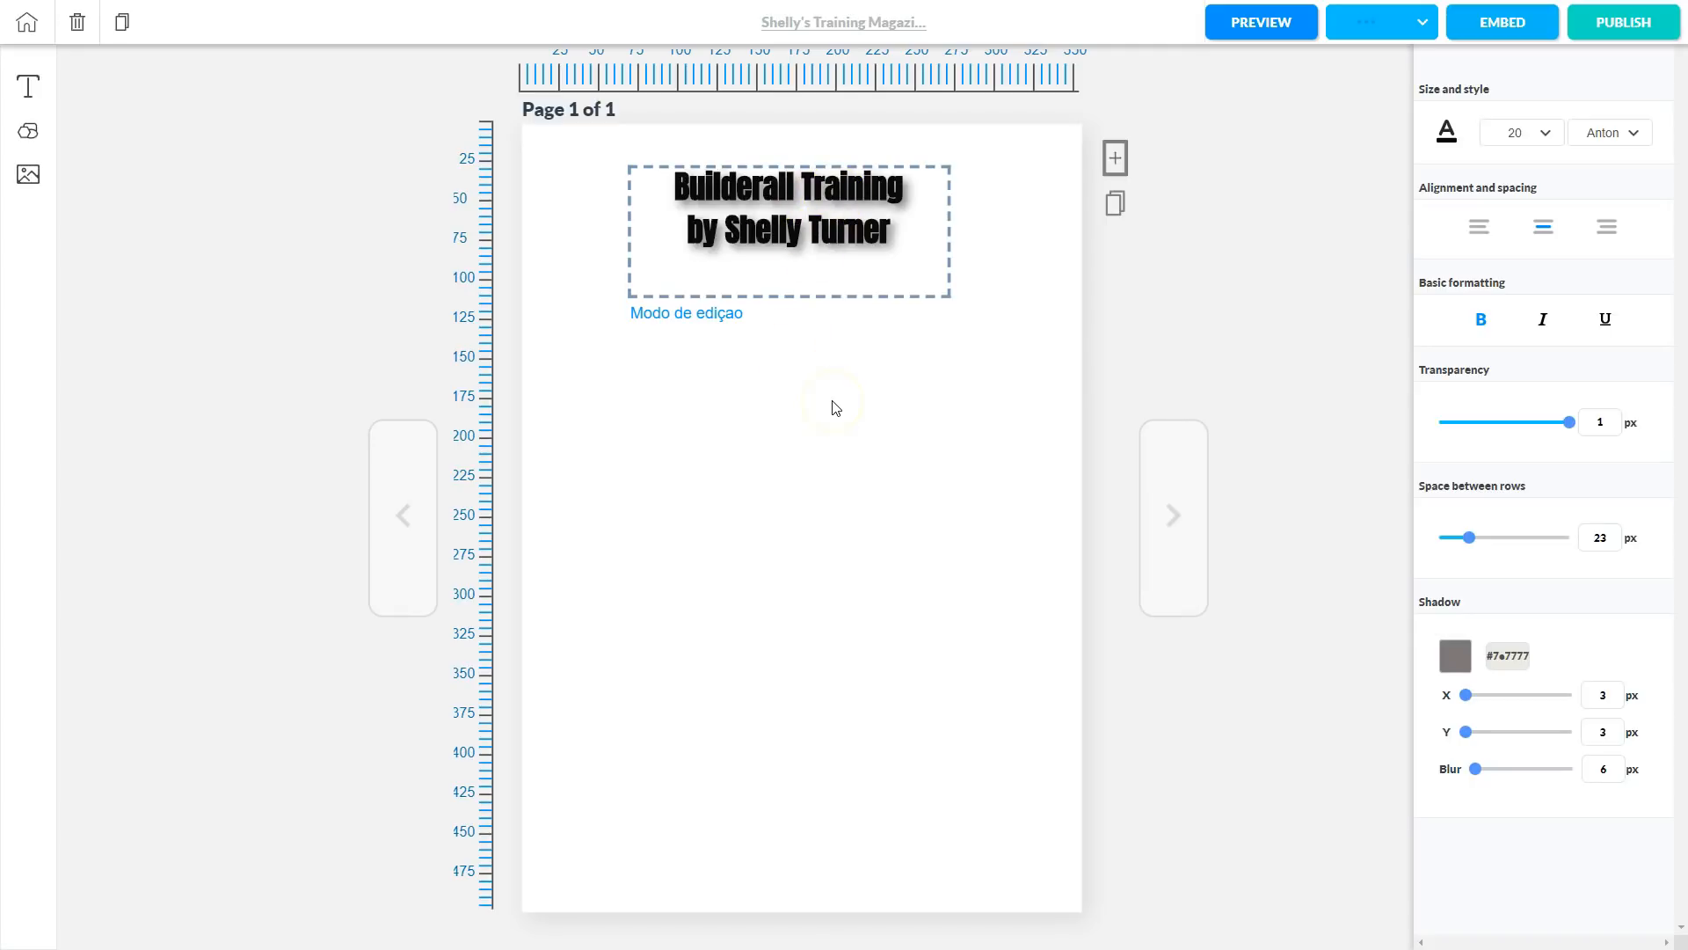
pyautogui.click(1186, 265)
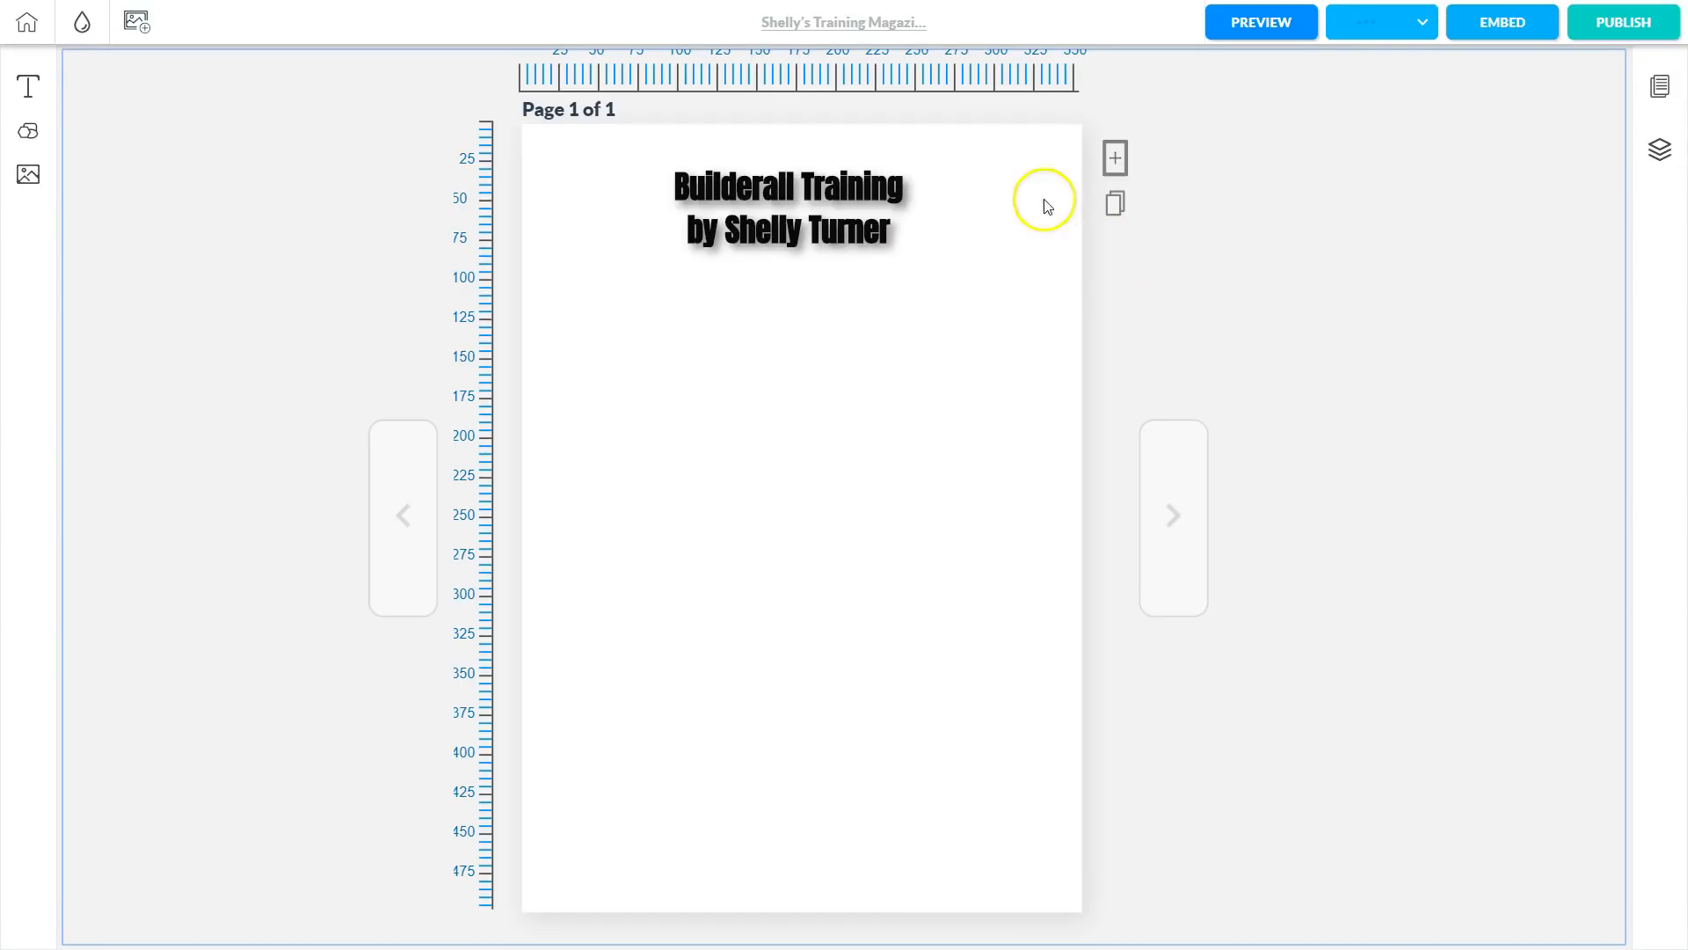
pyautogui.click(767, 262)
# Shrink the title box and place it near the top centre at X 83, Y 23.
pyautogui.click(671, 577)
pyautogui.click(770, 230)
pyautogui.moveTo(770, 230); pyautogui.dragTo(776, 289)
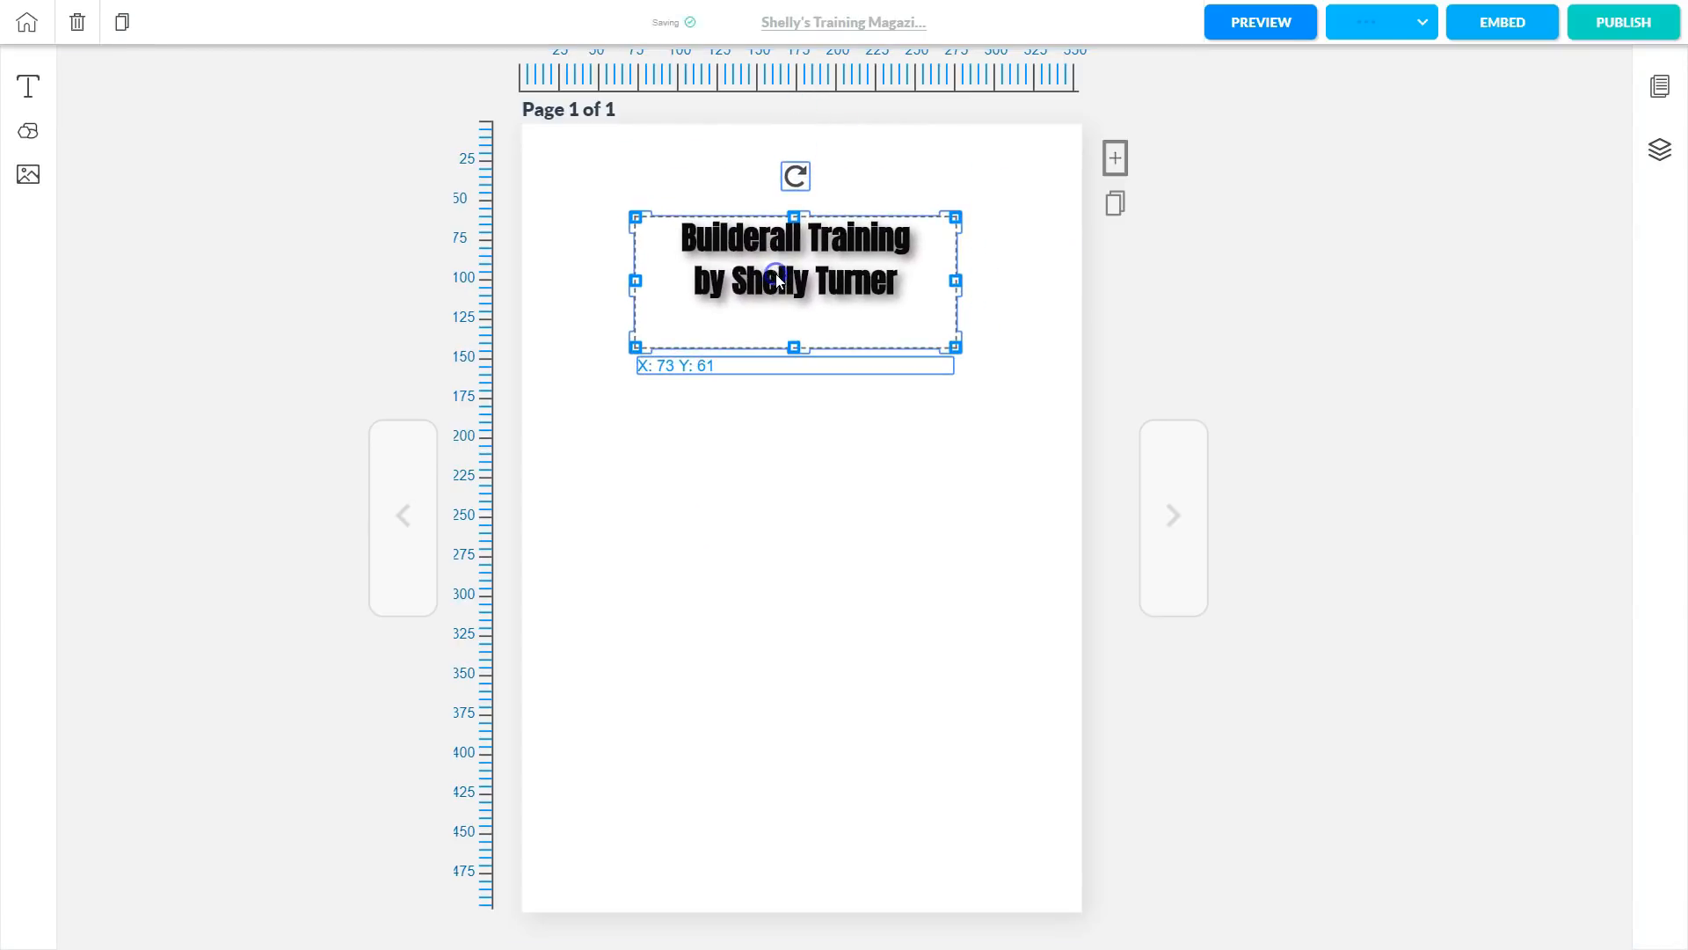
pyautogui.moveTo(798, 178)
pyautogui.mouseDown()
pyautogui.moveTo(875, 214)
pyautogui.moveTo(897, 264)
pyautogui.moveTo(885, 293)
pyautogui.moveTo(899, 262)
pyautogui.moveTo(848, 198)
pyautogui.moveTo(796, 209)
pyautogui.mouseUp()
pyautogui.moveTo(956, 217)
pyautogui.mouseDown()
pyautogui.moveTo(1123, 167)
pyautogui.moveTo(944, 214)
pyautogui.mouseUp()
pyautogui.moveTo(774, 270); pyautogui.dragTo(793, 222)
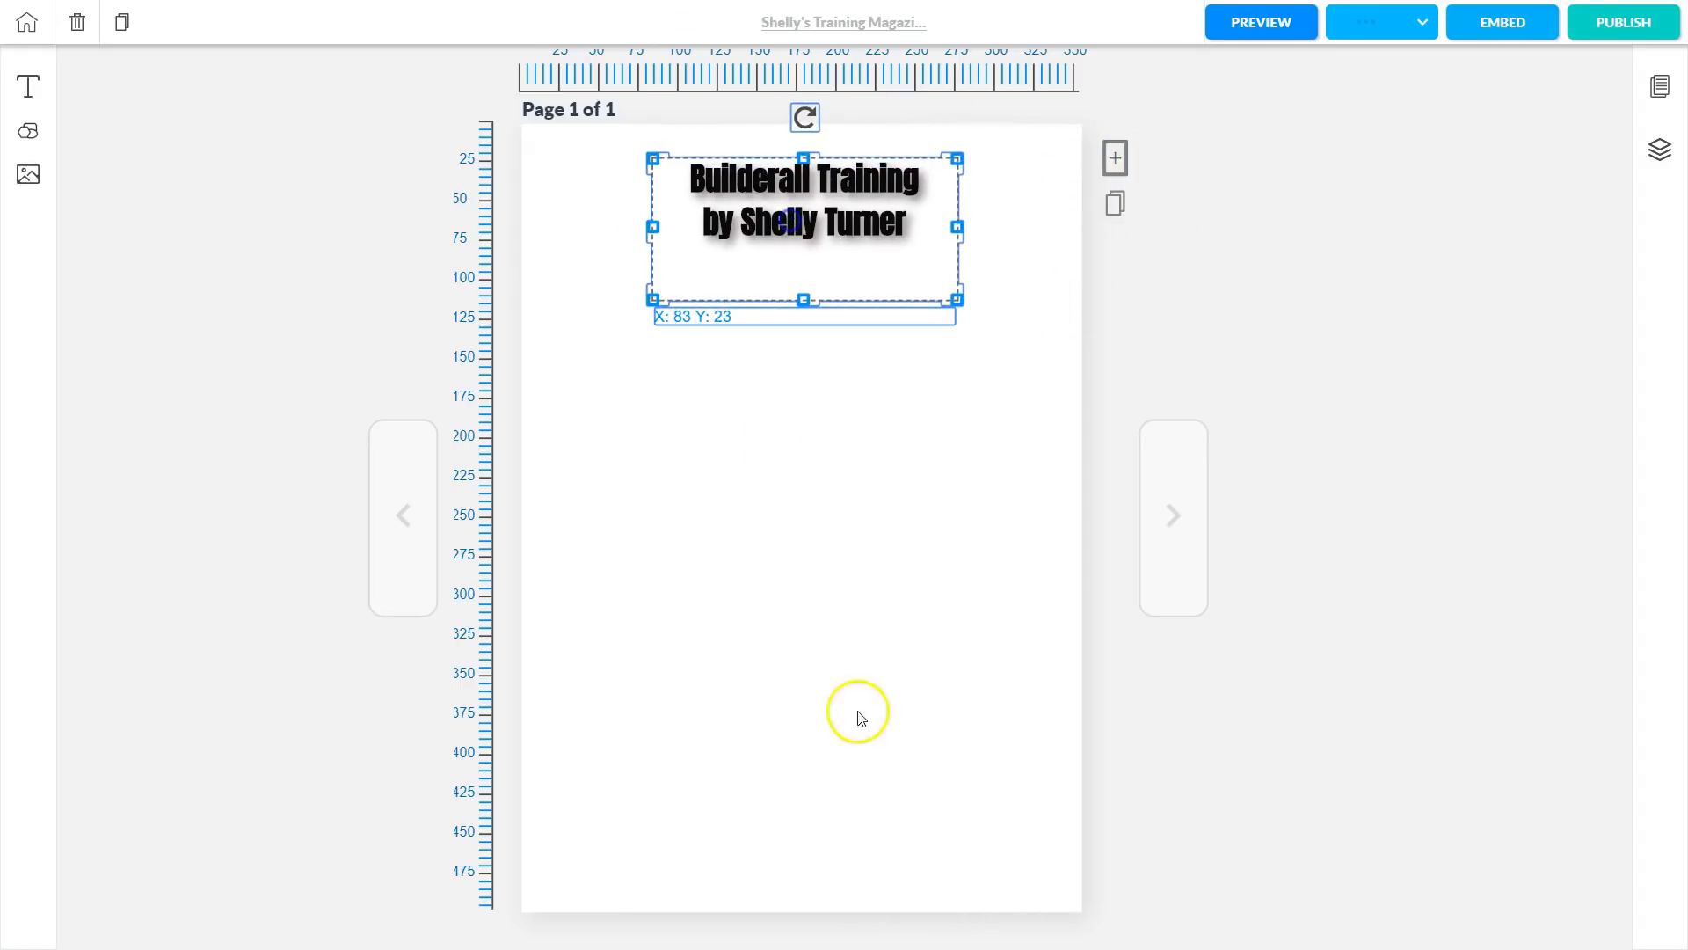
pyautogui.click(773, 558)
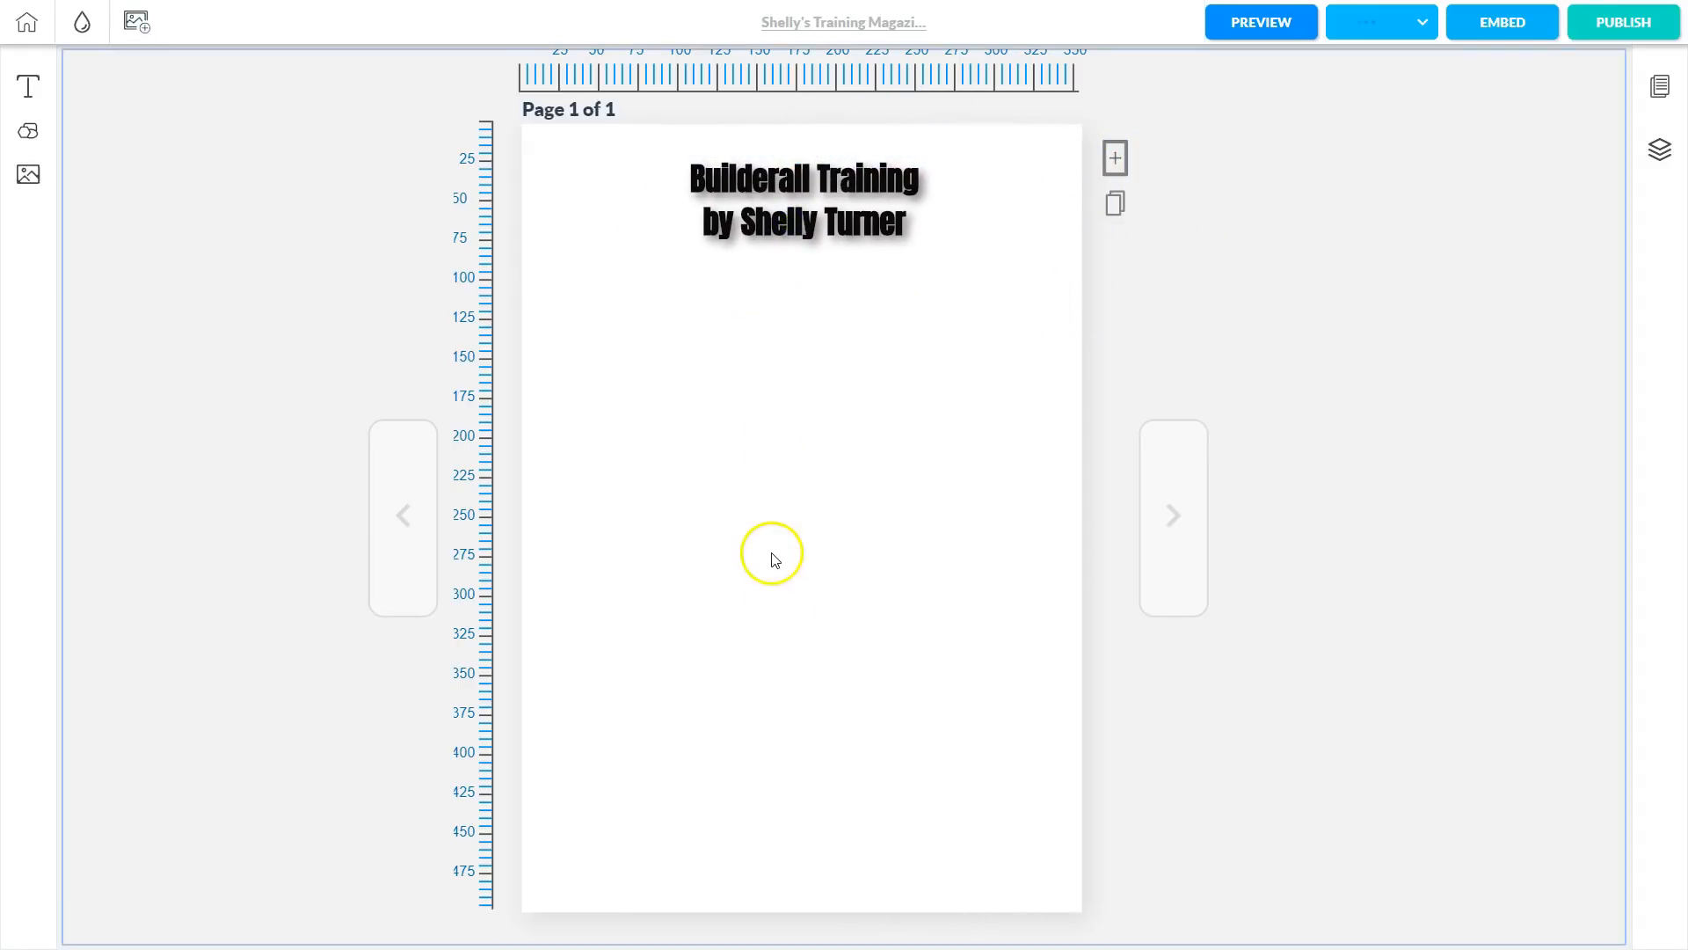
# Drop a black square shape onto the page and position it below the title at X 42, Y 119.
pyautogui.click(29, 133)
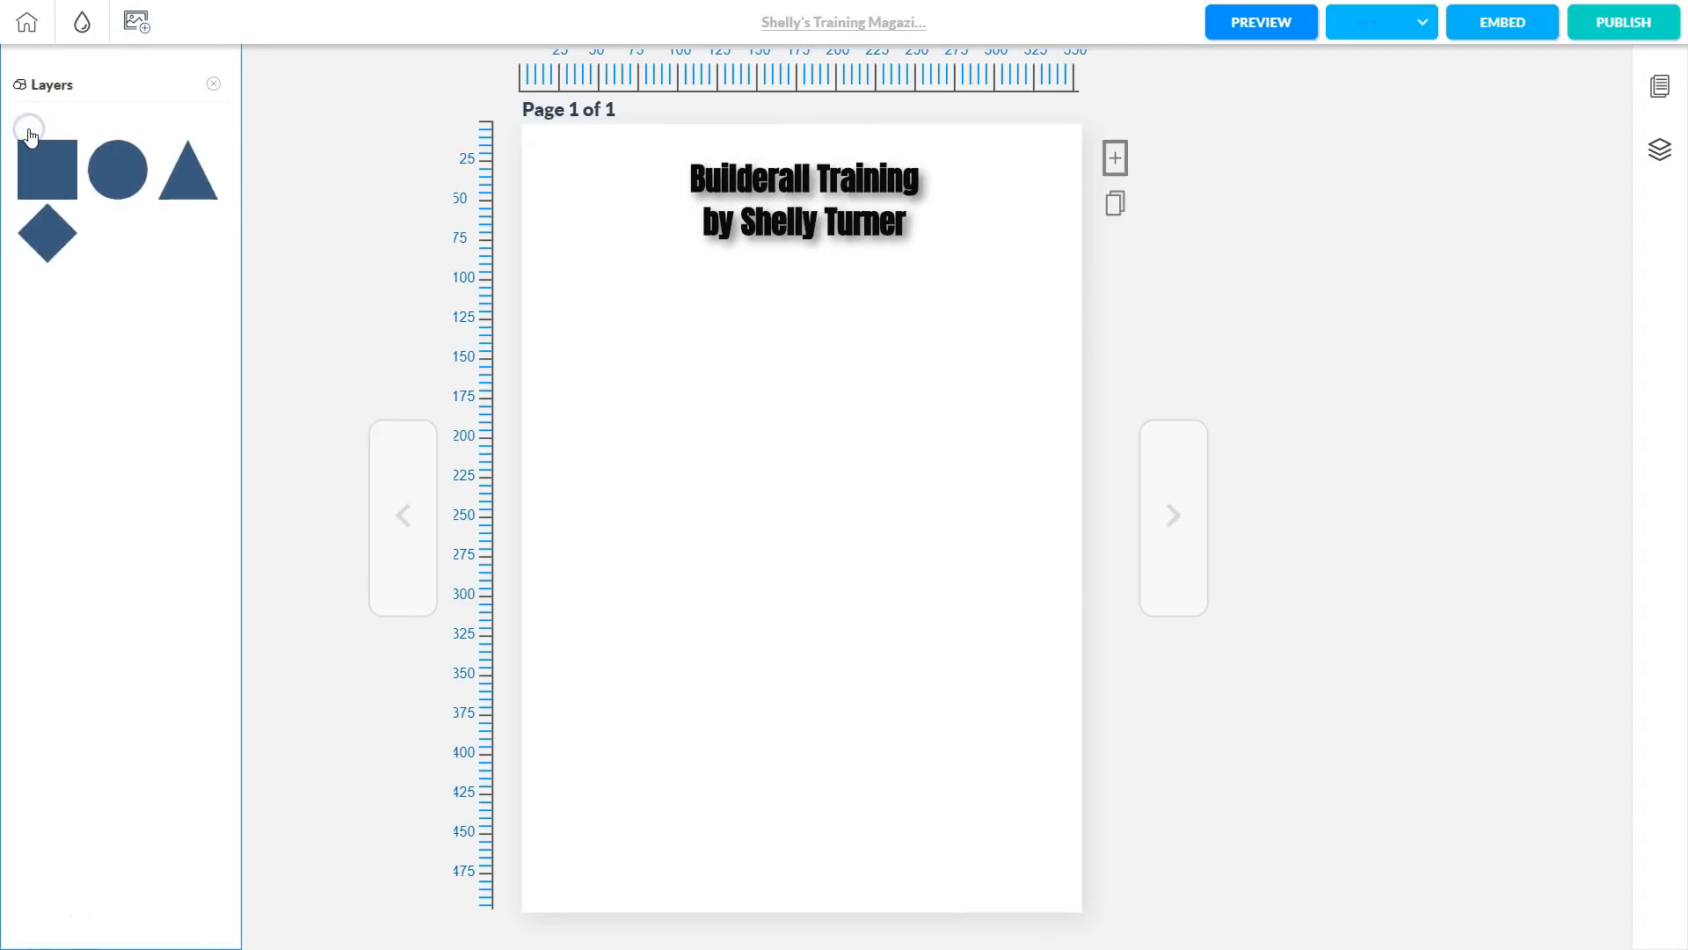
pyautogui.click(30, 193)
pyautogui.moveTo(47, 172); pyautogui.dragTo(873, 268)
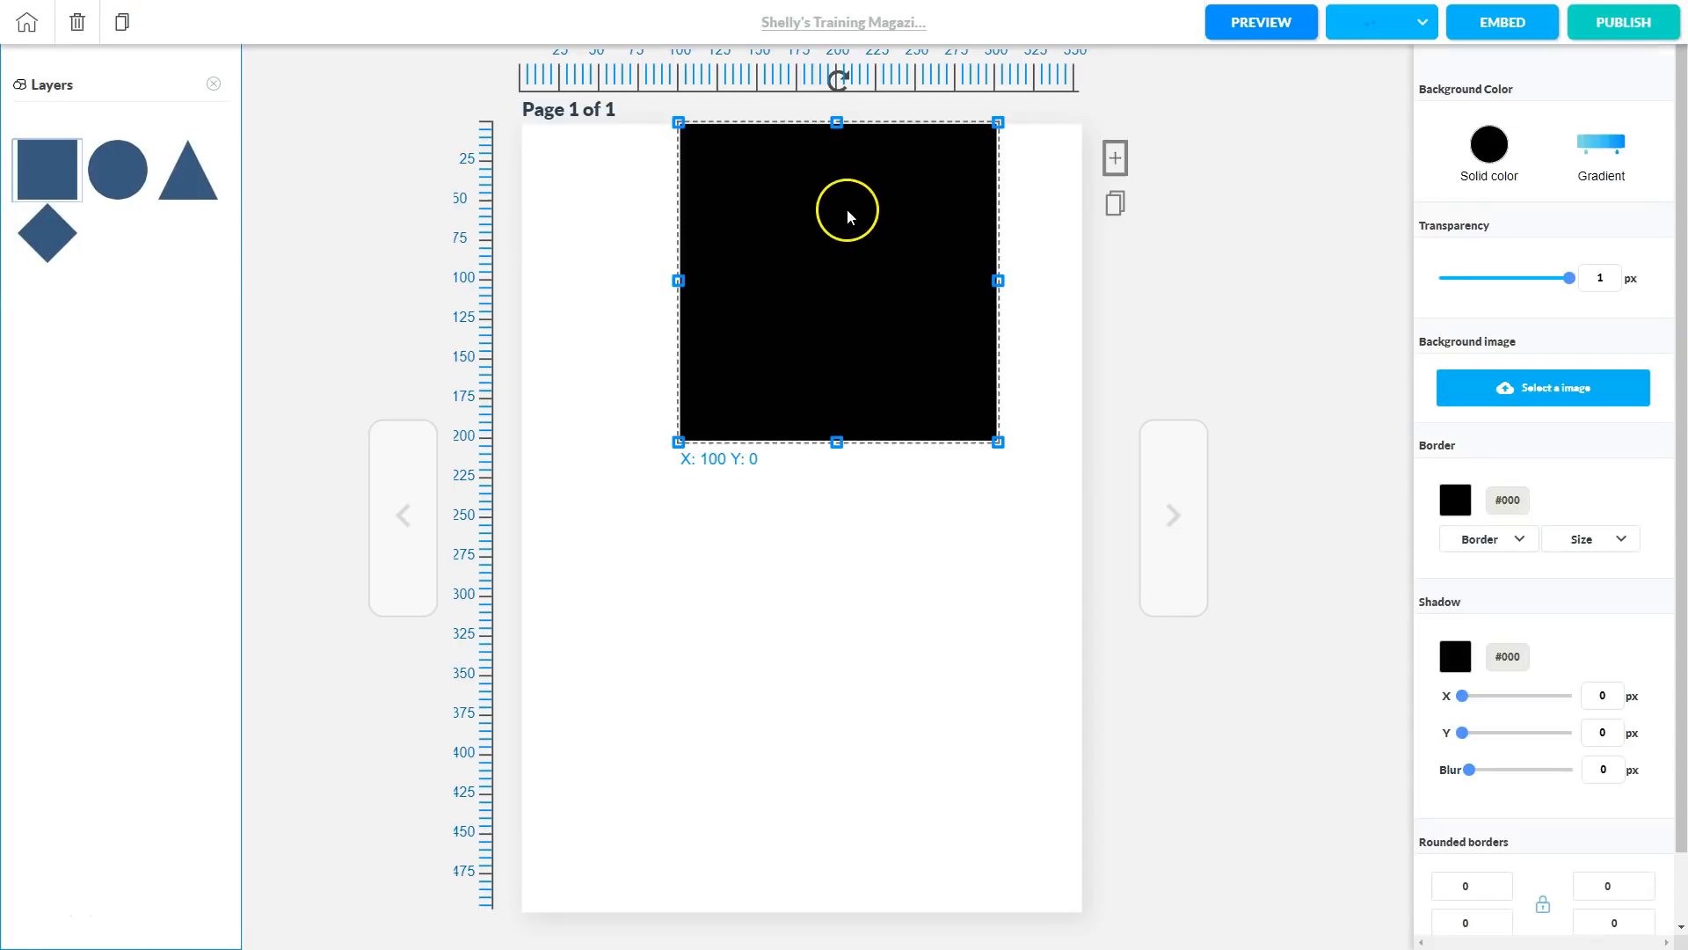
pyautogui.moveTo(840, 207); pyautogui.dragTo(750, 385)
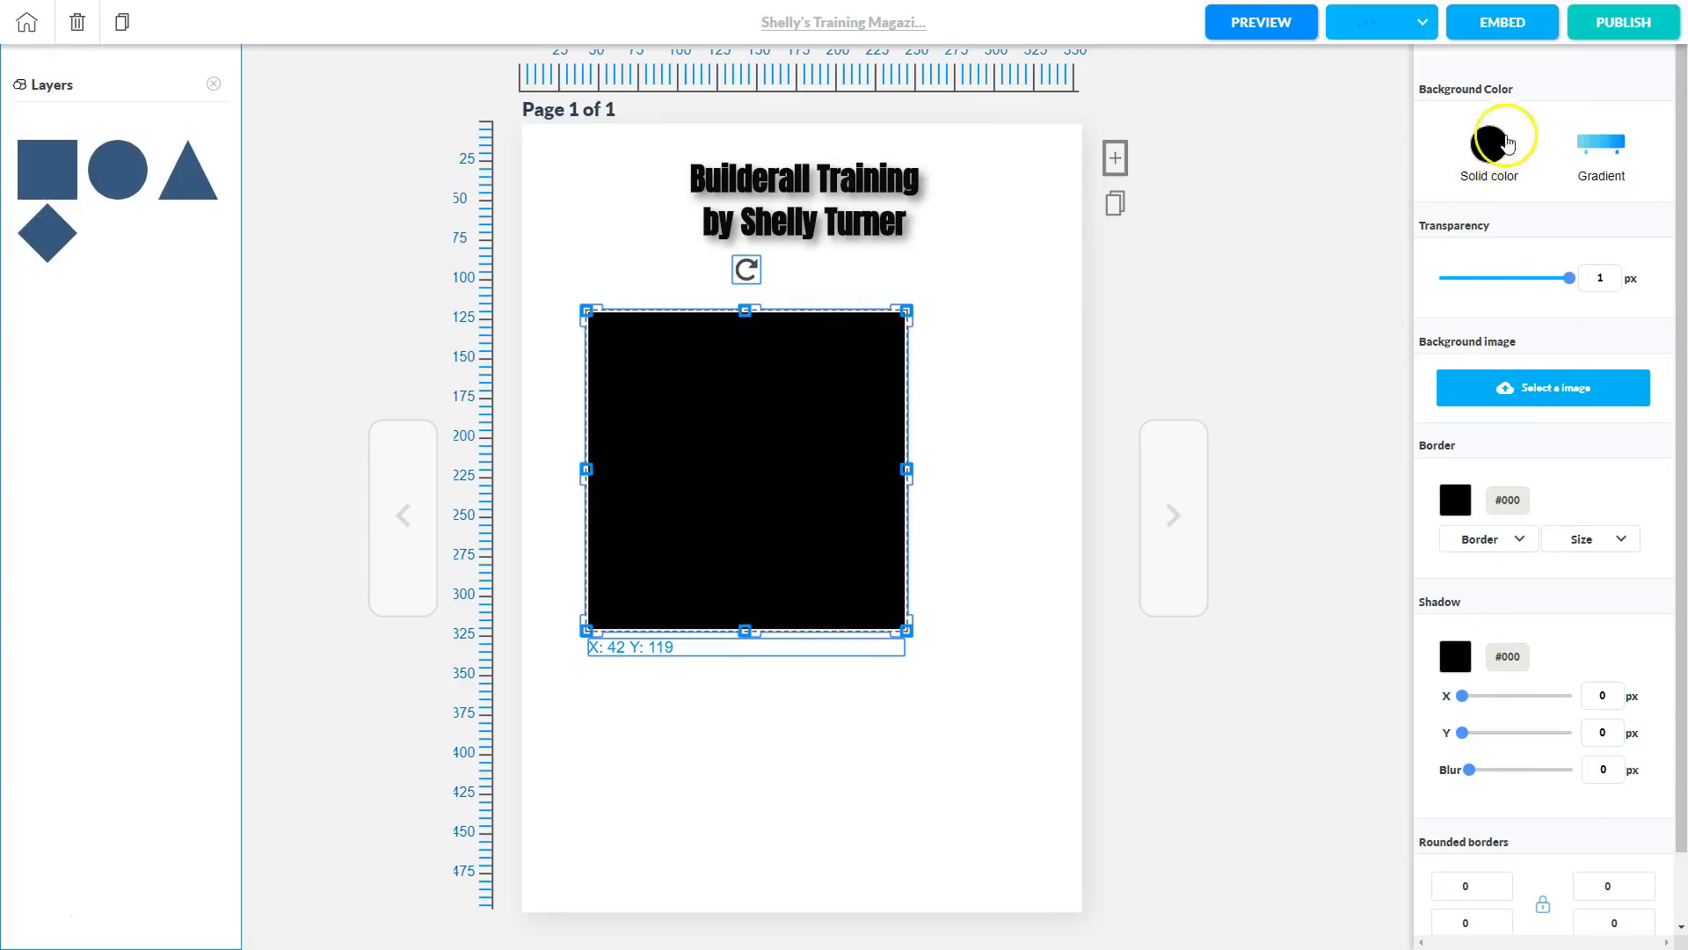
# Fill the square with a gradient whose left stop is dark red 852424, adjusting both stops.
pyautogui.click(1603, 151)
pyautogui.click(1555, 276)
pyautogui.moveTo(1589, 275); pyautogui.dragTo(1592, 282)
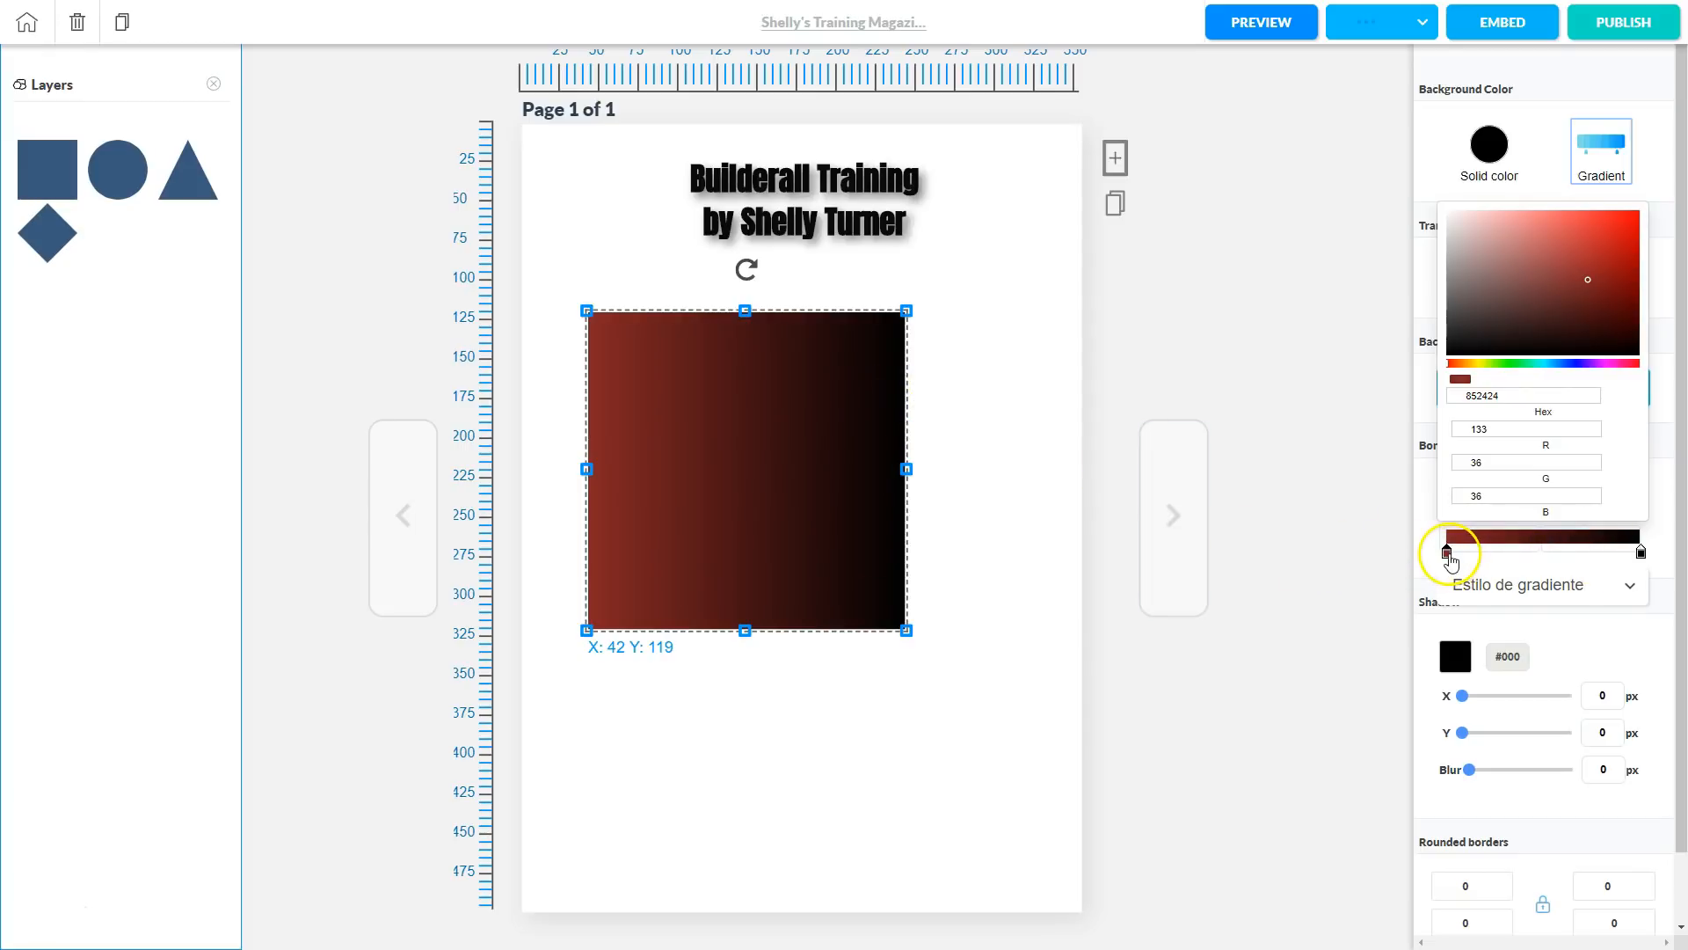
pyautogui.click(1500, 538)
pyautogui.moveTo(1448, 554)
pyautogui.mouseDown()
pyautogui.moveTo(1599, 554)
pyautogui.moveTo(1447, 556)
pyautogui.mouseUp()
pyautogui.moveTo(1637, 552)
pyautogui.mouseDown()
pyautogui.moveTo(1532, 554)
pyautogui.moveTo(1643, 552)
pyautogui.mouseUp()
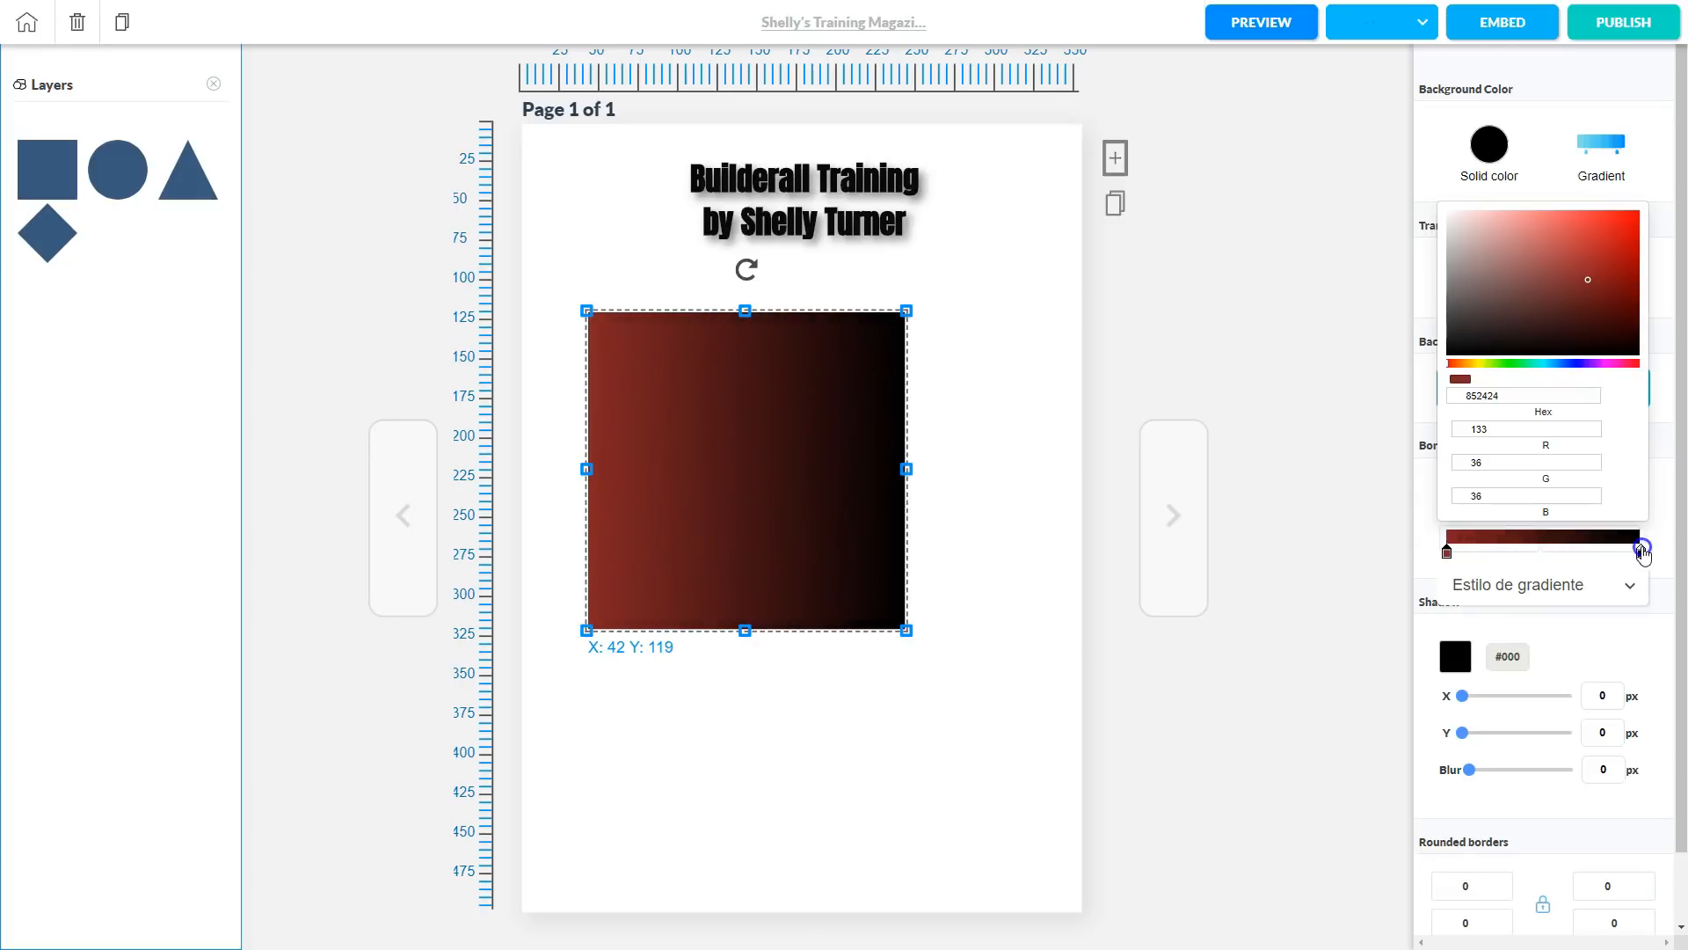
# Set the gradient style to radial so the red glows from the centre.
pyautogui.click(1558, 588)
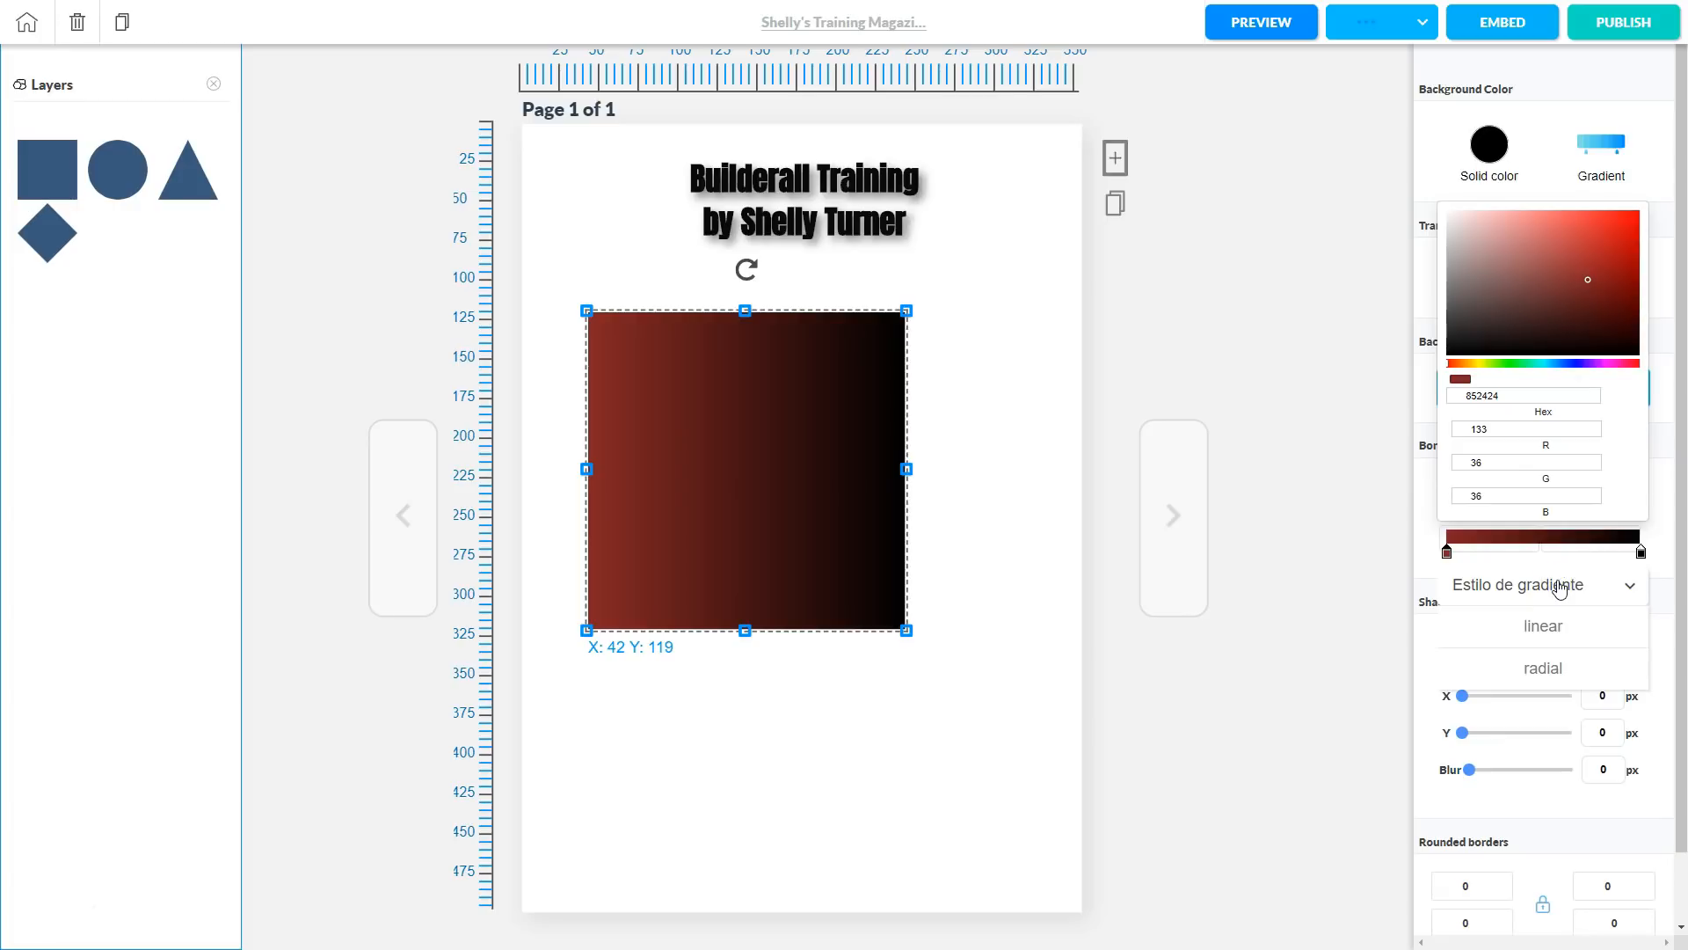
pyautogui.click(1539, 626)
pyautogui.click(1542, 581)
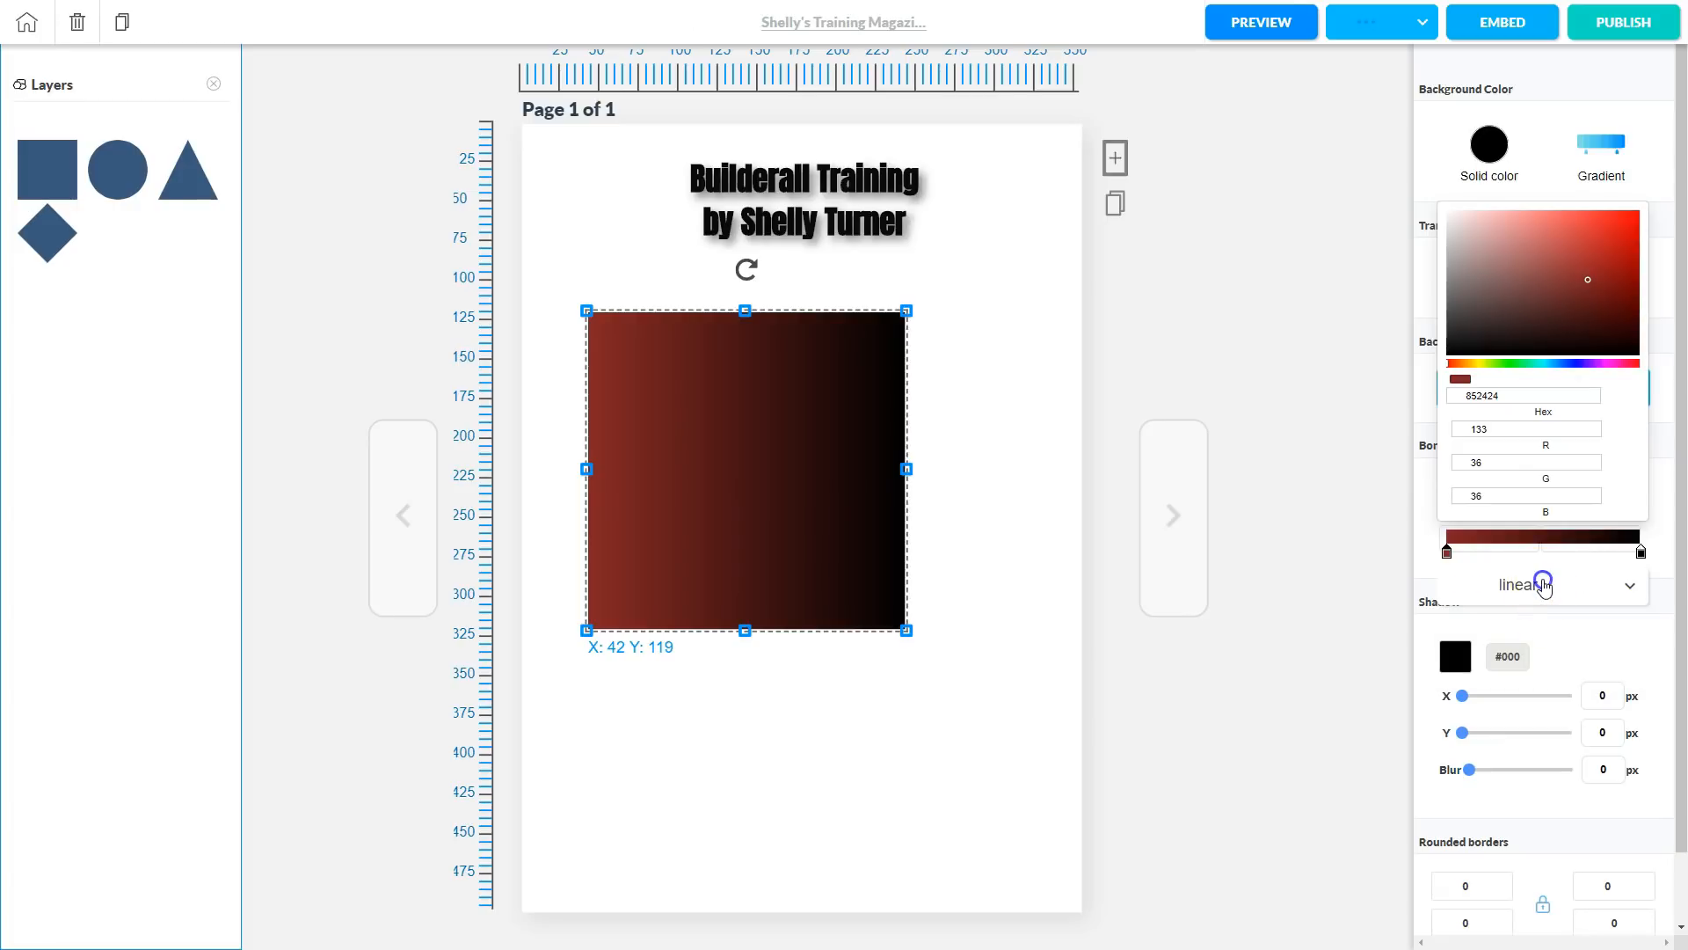
pyautogui.click(1541, 665)
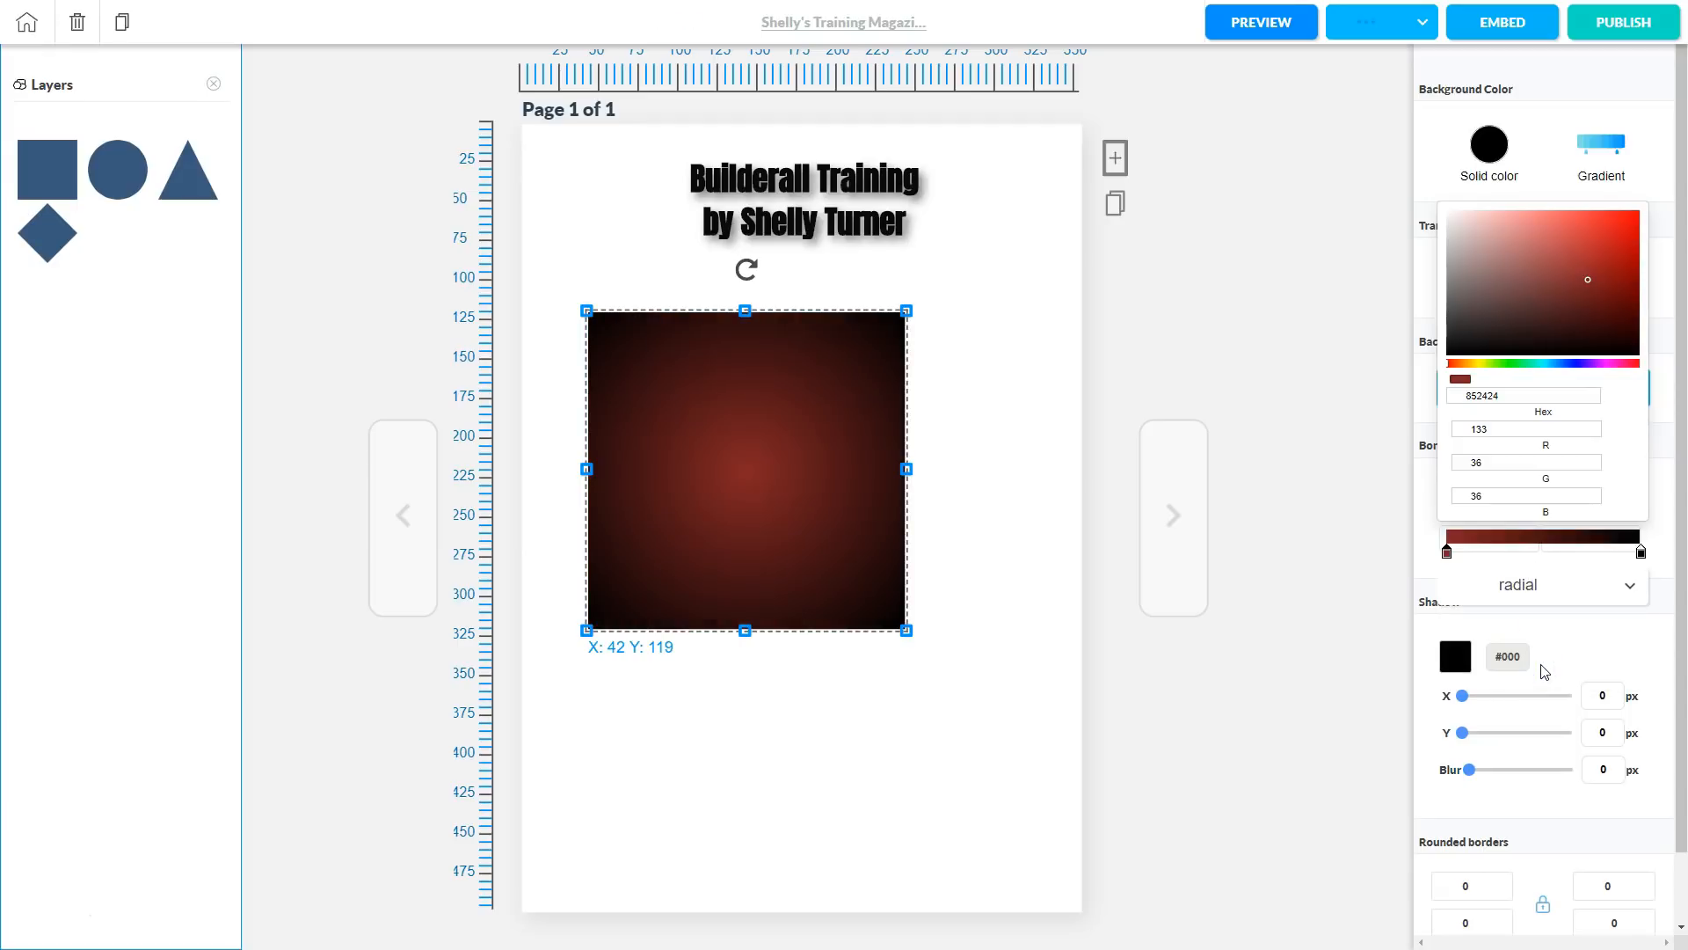
pyautogui.click(1565, 626)
pyautogui.click(1456, 658)
pyautogui.click(1457, 665)
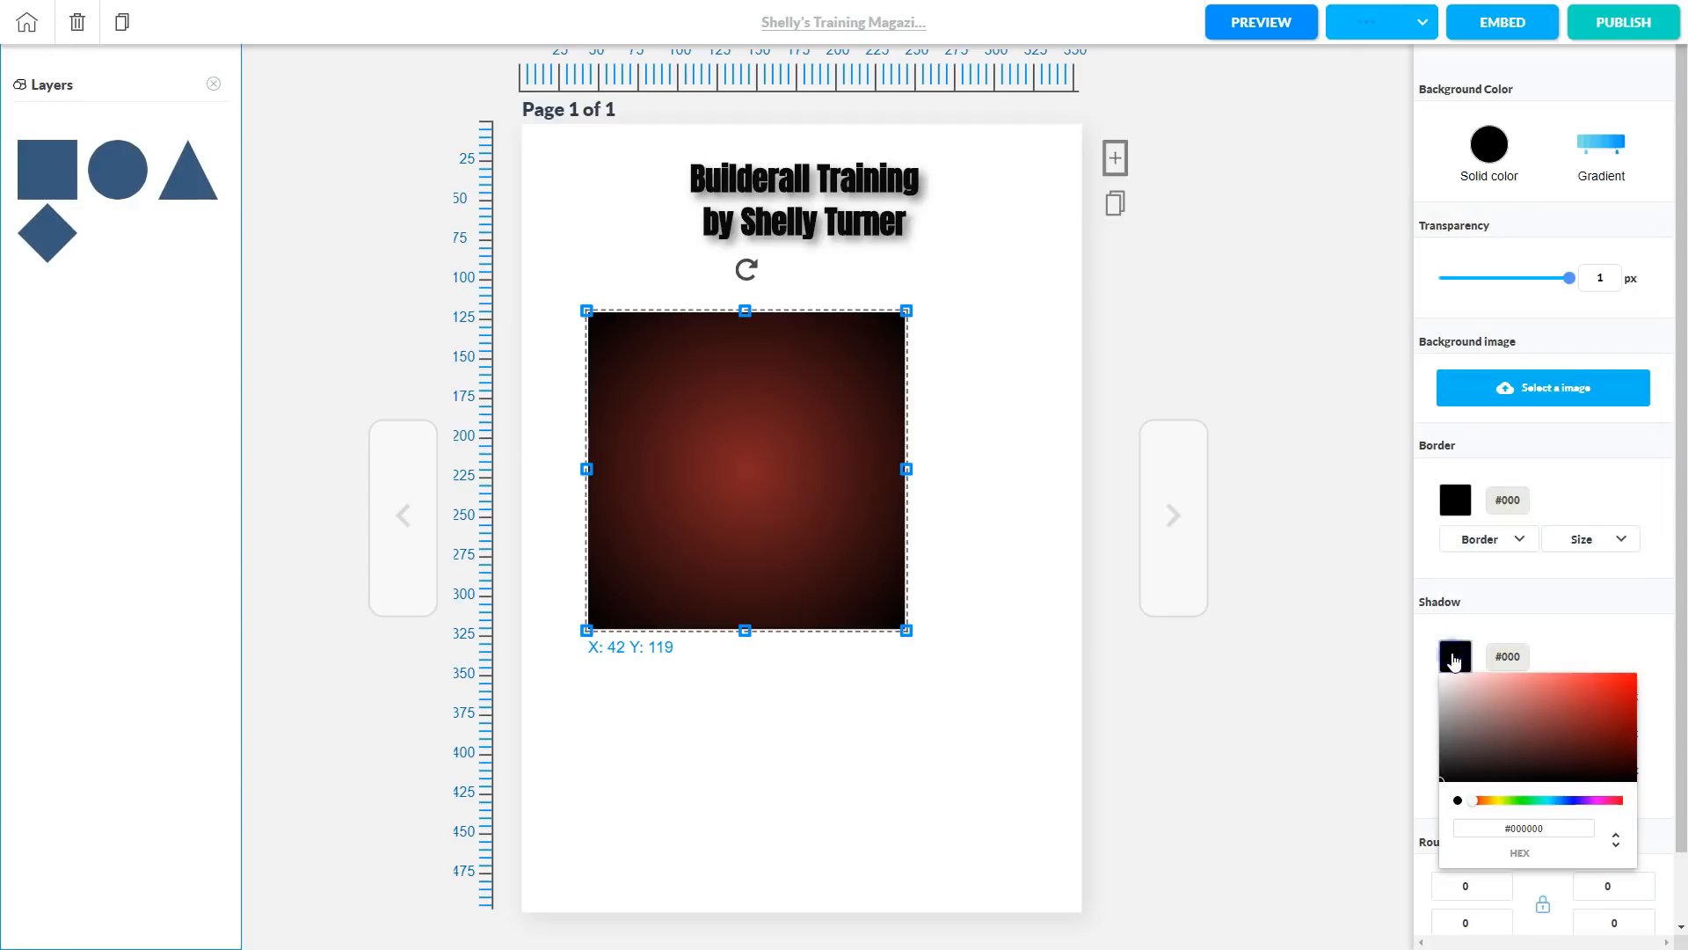
# Give the square a #5d5959 drop shadow with X 6, Y 6 and blur 9.
pyautogui.click(1452, 761)
pyautogui.moveTo(1452, 762); pyautogui.dragTo(1449, 742)
pyautogui.click(1580, 625)
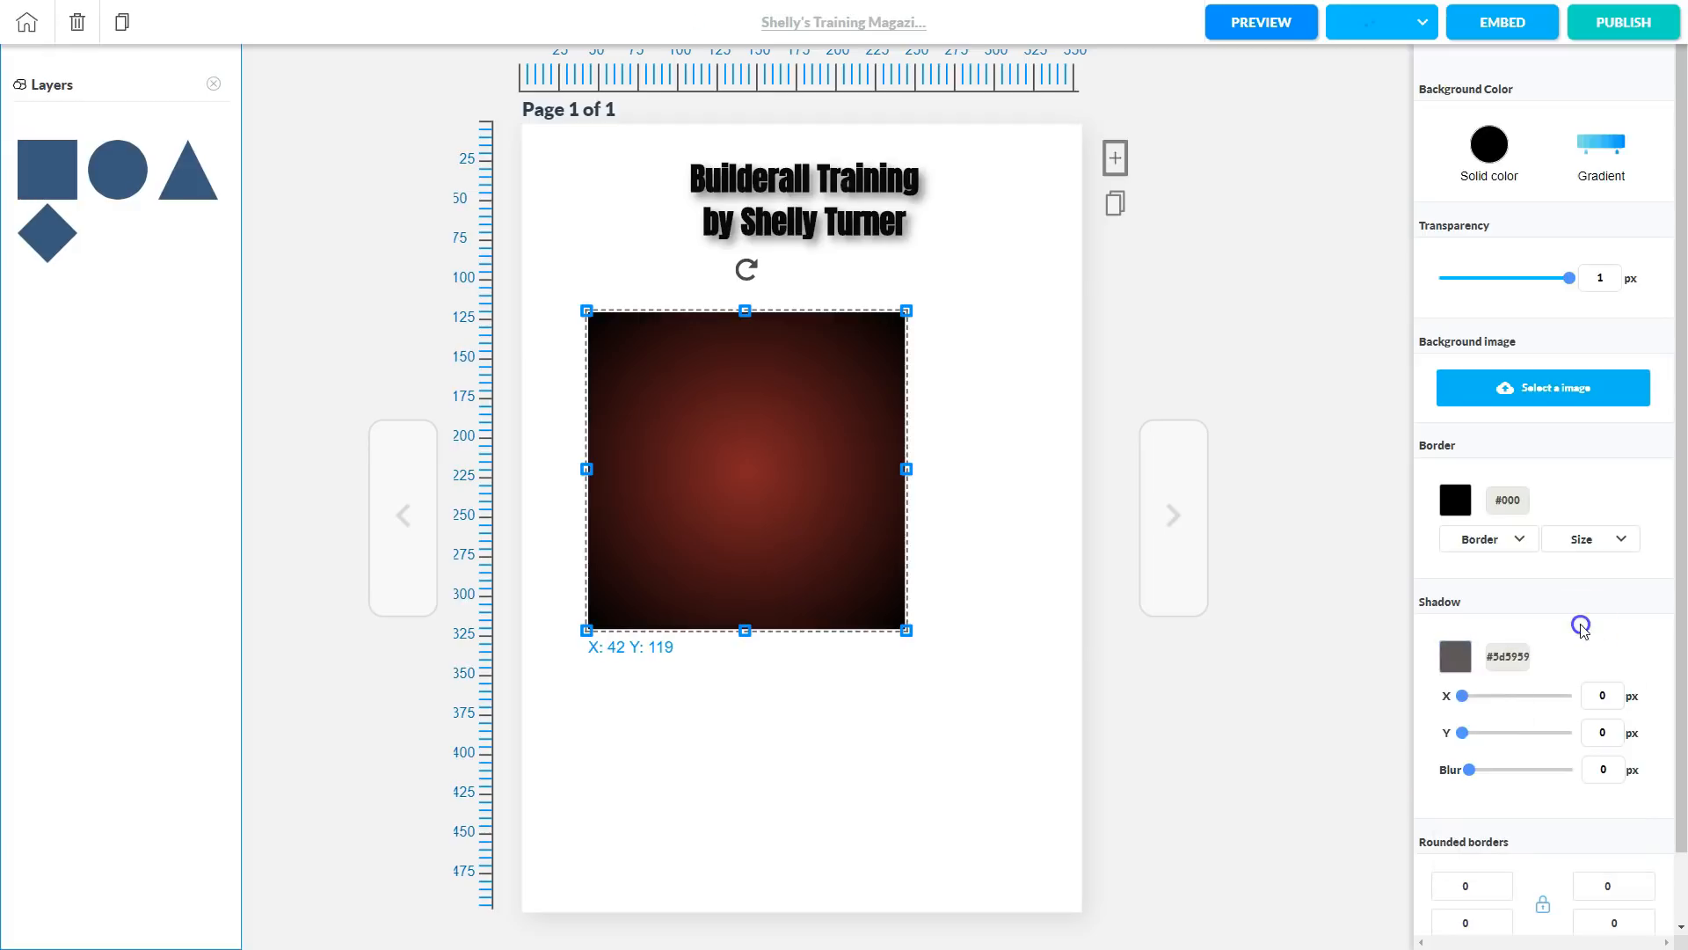
pyautogui.click(1463, 698)
pyautogui.click(1462, 734)
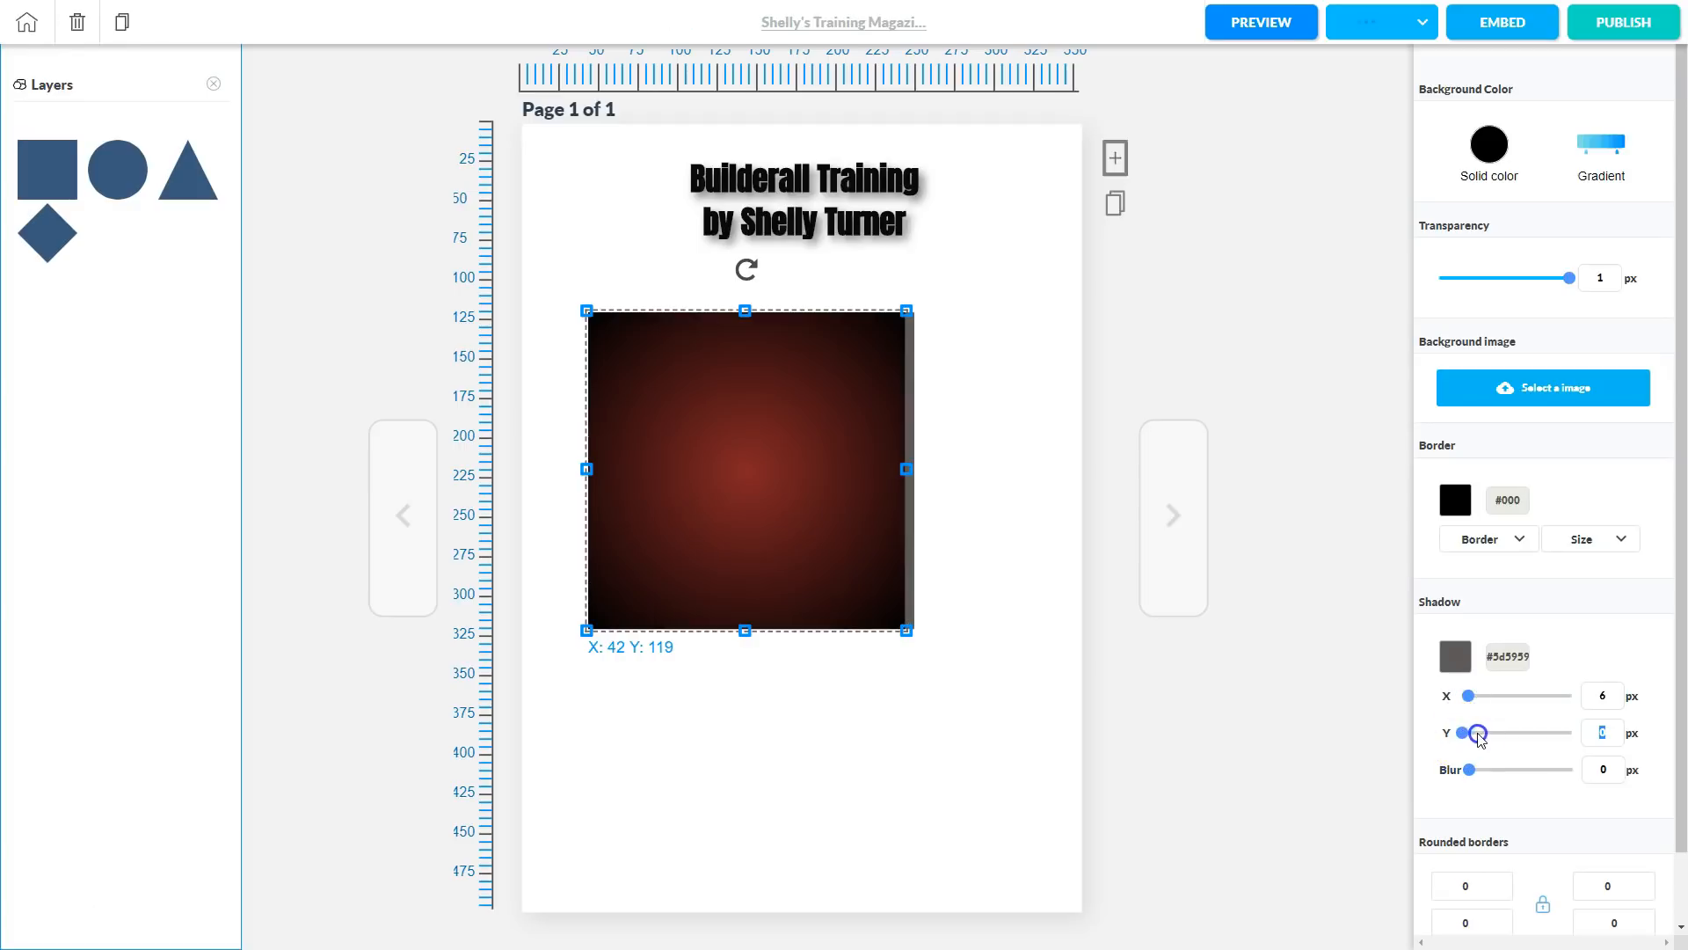
pyautogui.moveTo(1469, 771); pyautogui.dragTo(1467, 733)
pyautogui.click(1472, 736)
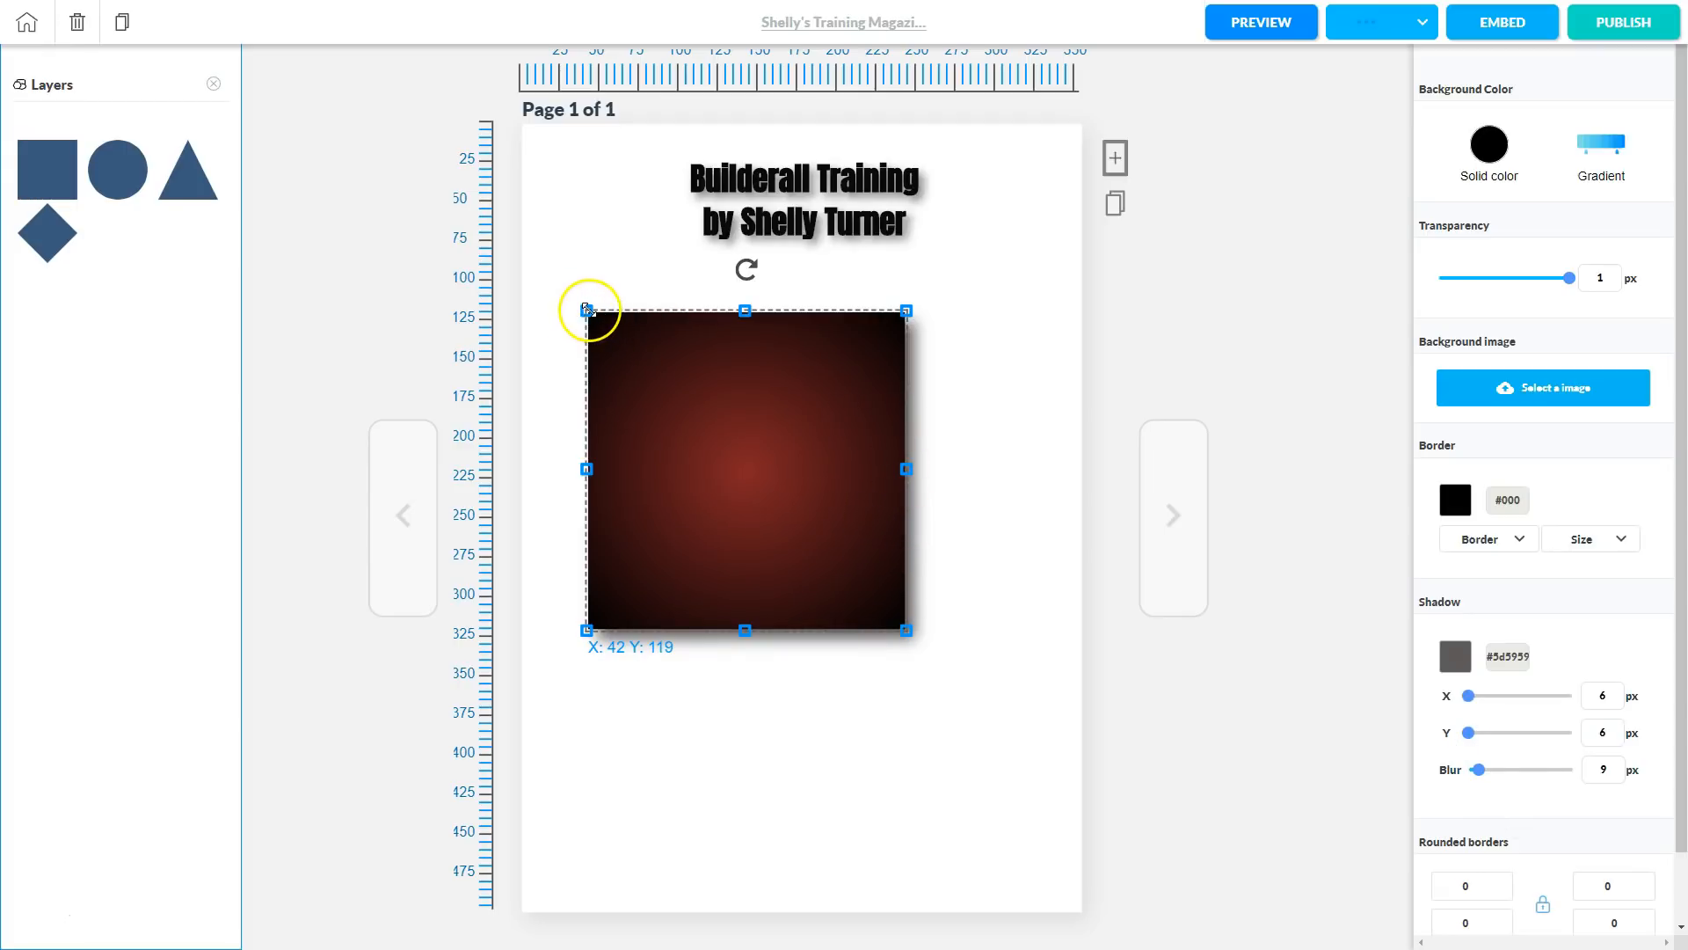
# Resize the gradient square into a wide, thin bar below the title.
pyautogui.moveTo(587, 311); pyautogui.dragTo(514, 282)
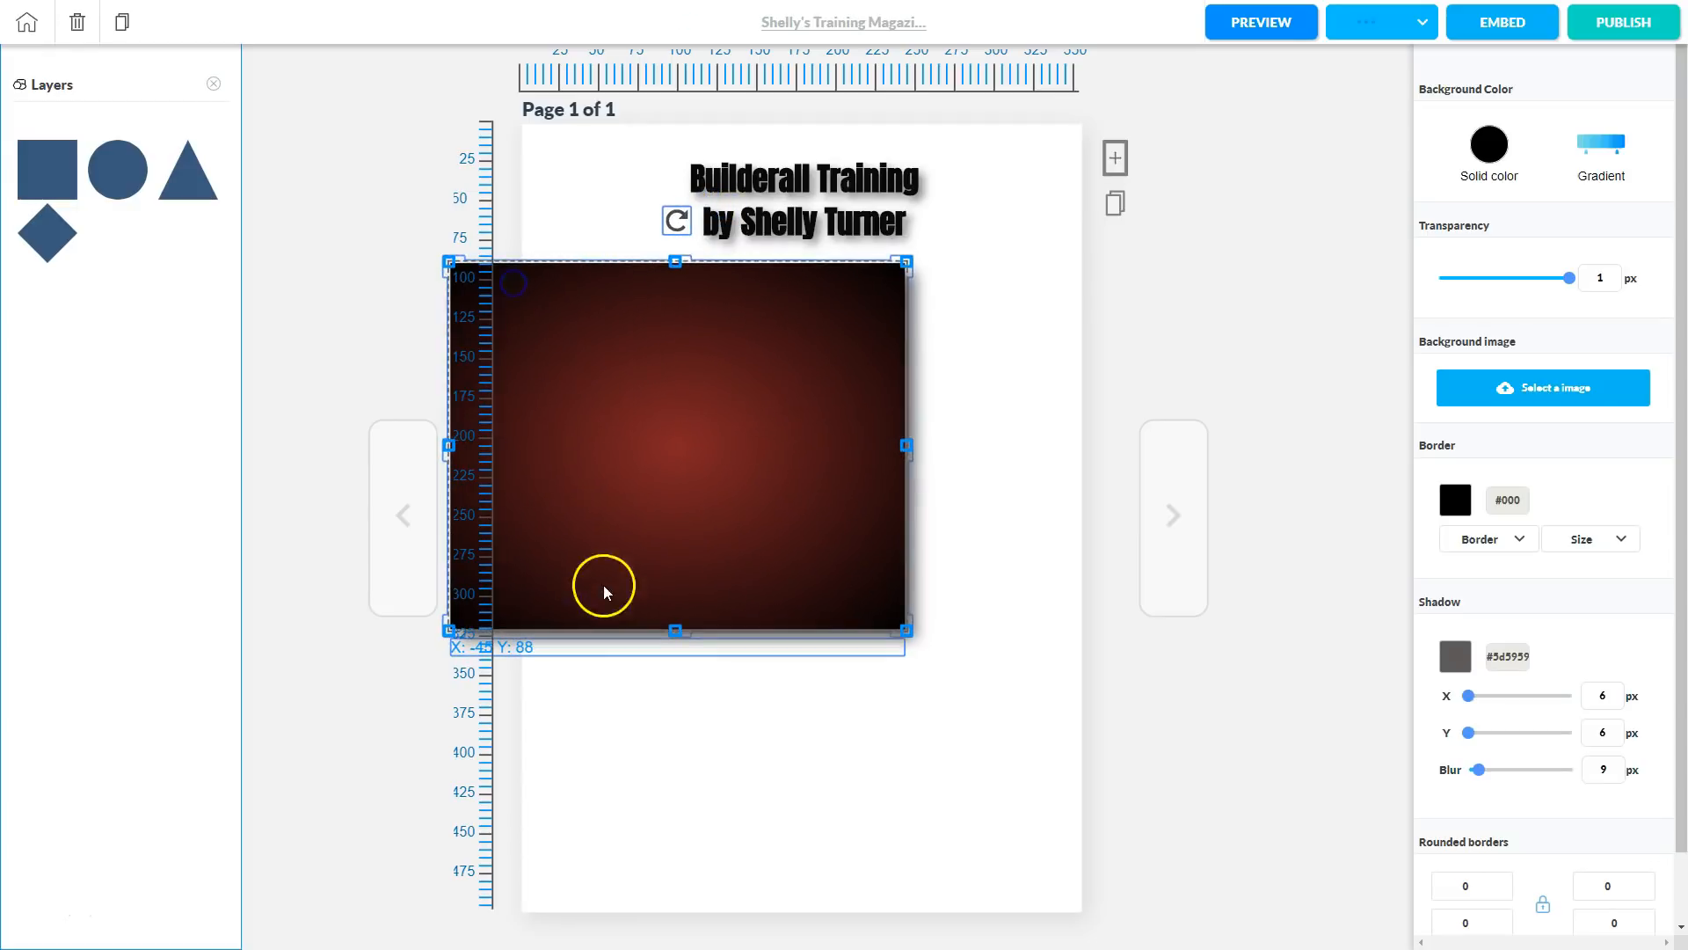
pyautogui.moveTo(676, 626); pyautogui.dragTo(678, 357)
pyautogui.click(831, 608)
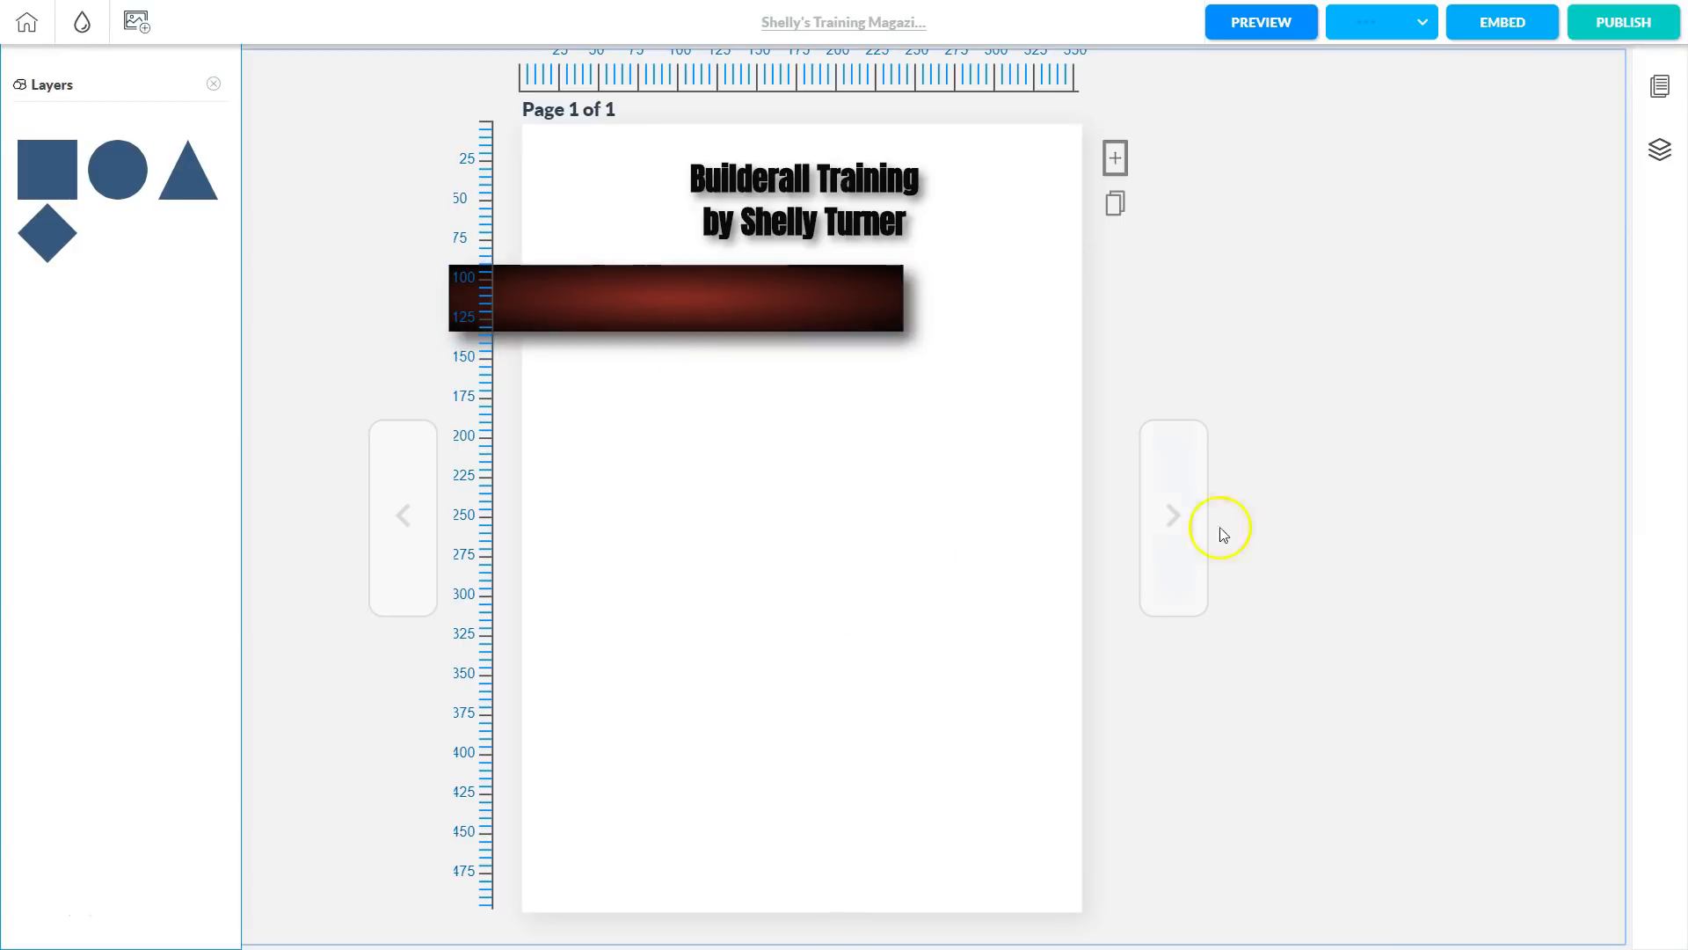
pyautogui.click(789, 255)
pyautogui.click(652, 280)
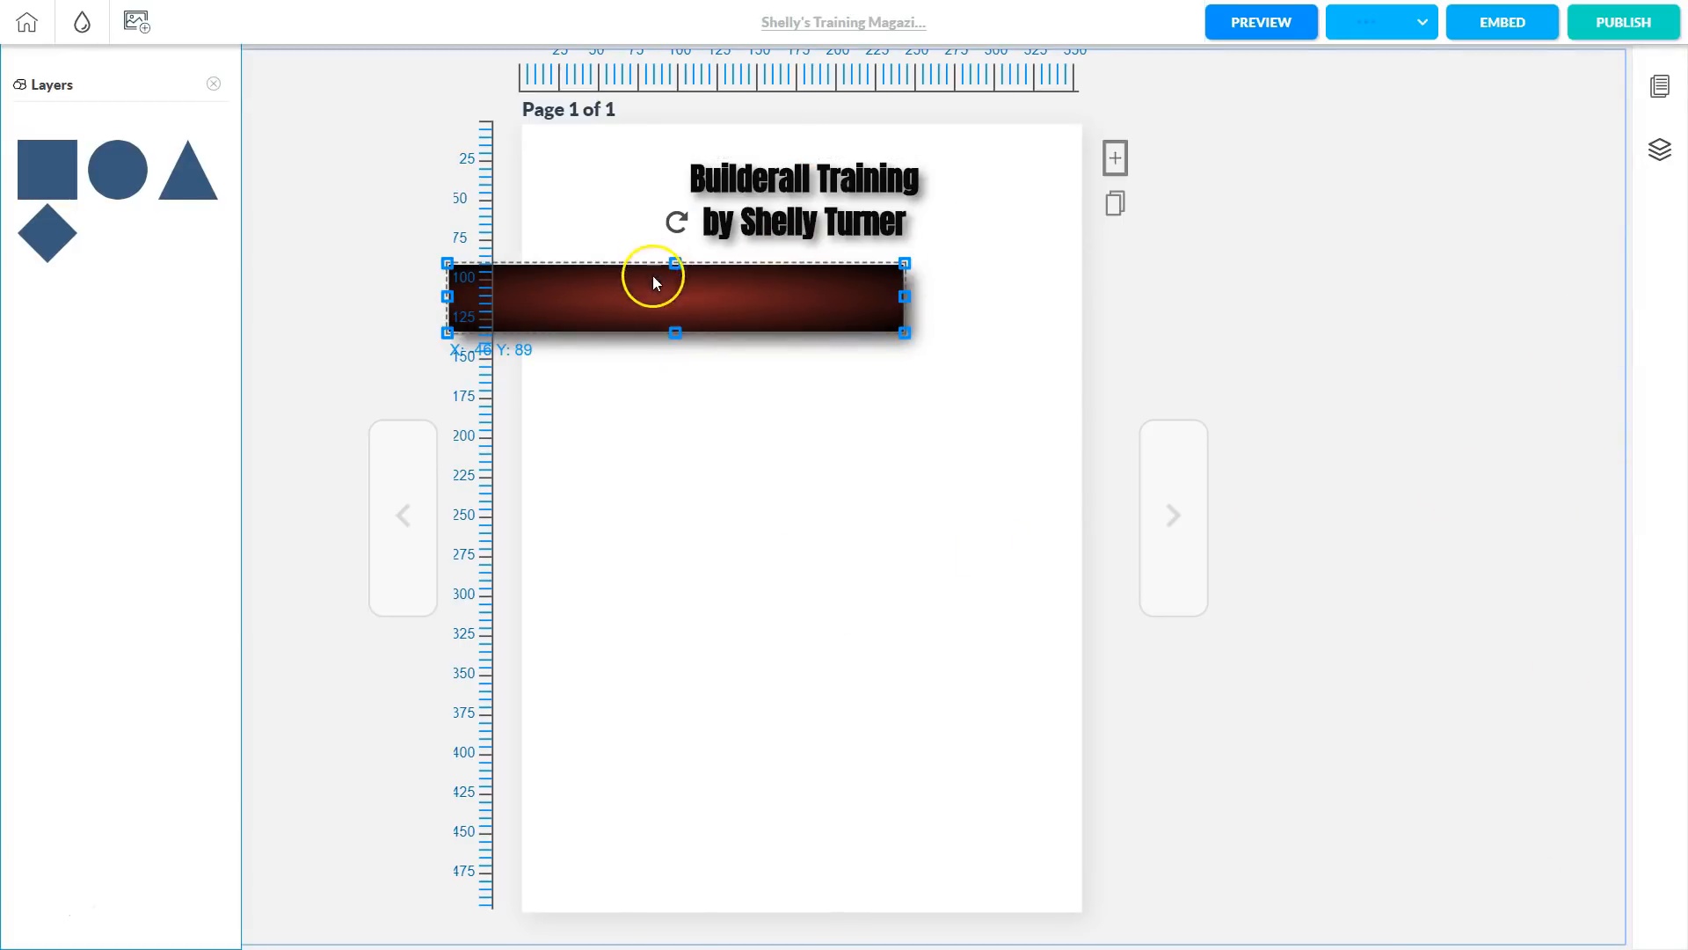
# Set all four rounded-border corners of the bar to 50.
pyautogui.doubleClick(639, 288)
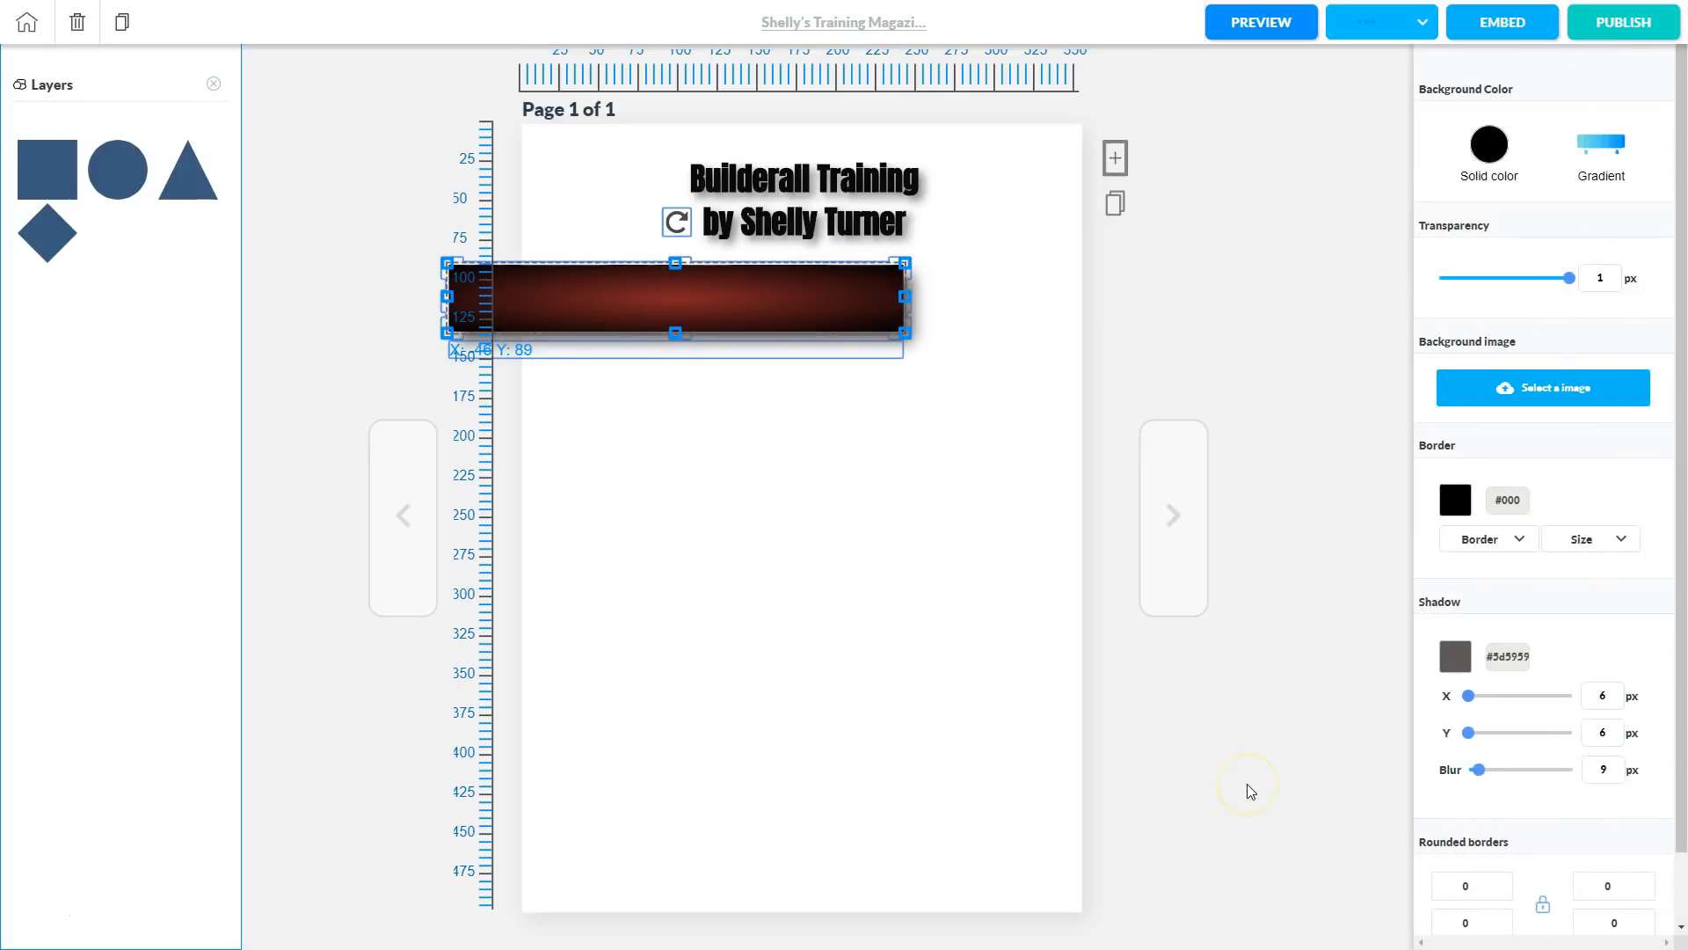
pyautogui.click(1377, 729)
pyautogui.click(1486, 886)
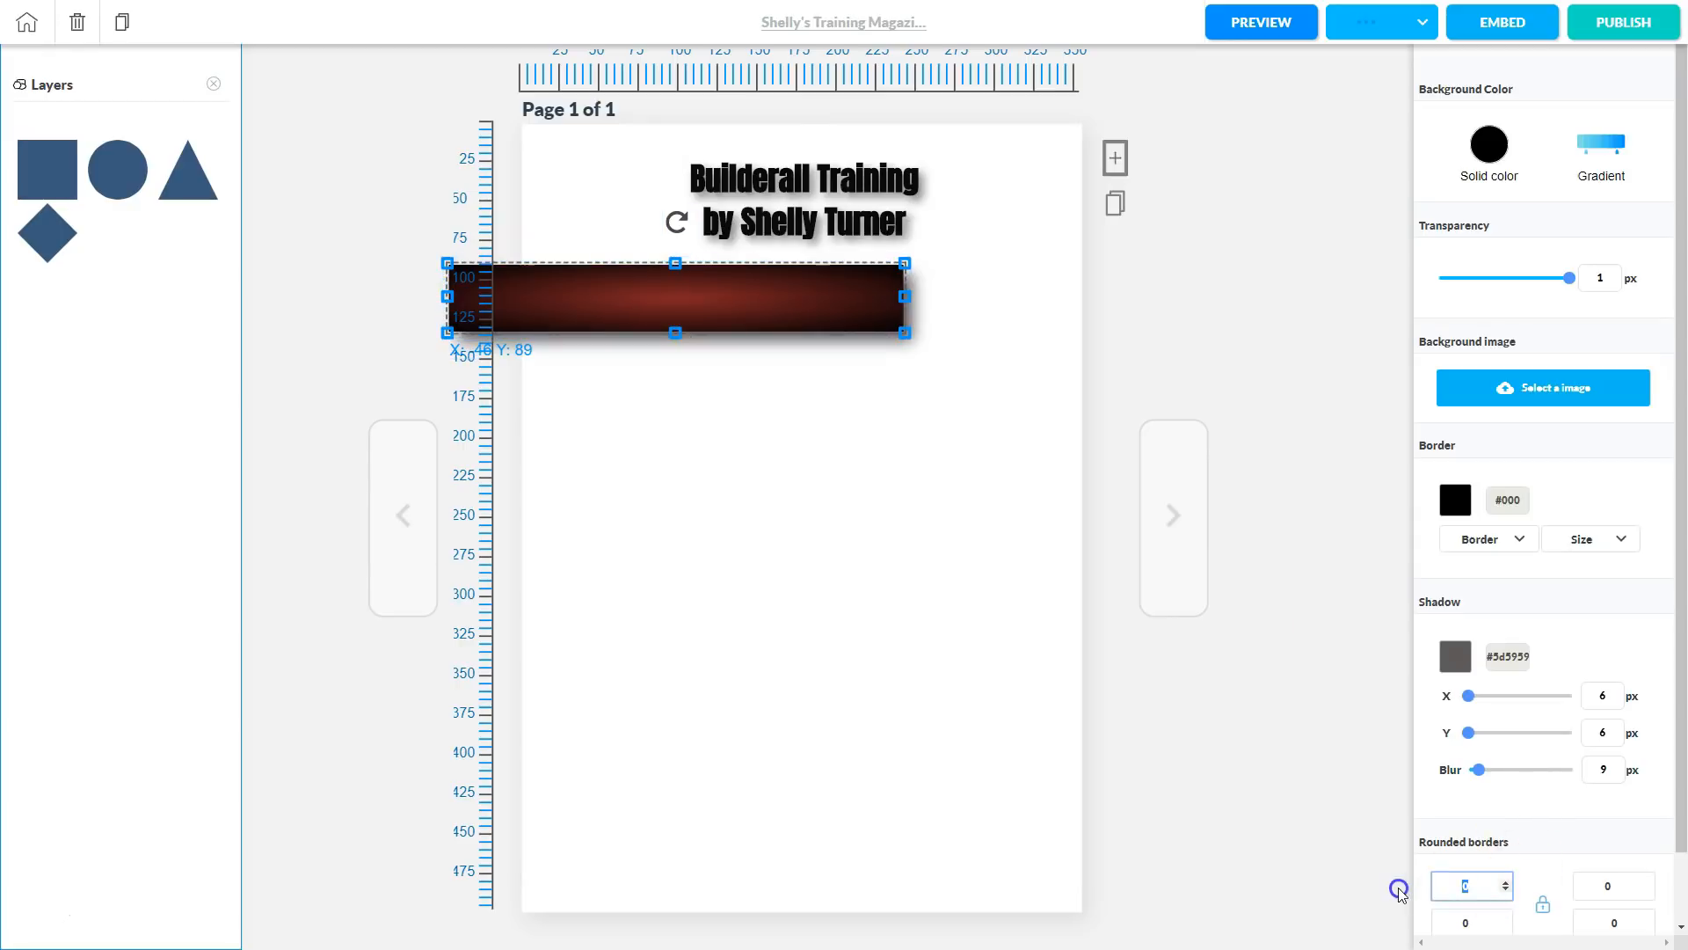
pyautogui.write('50')
pyautogui.press('Tab')
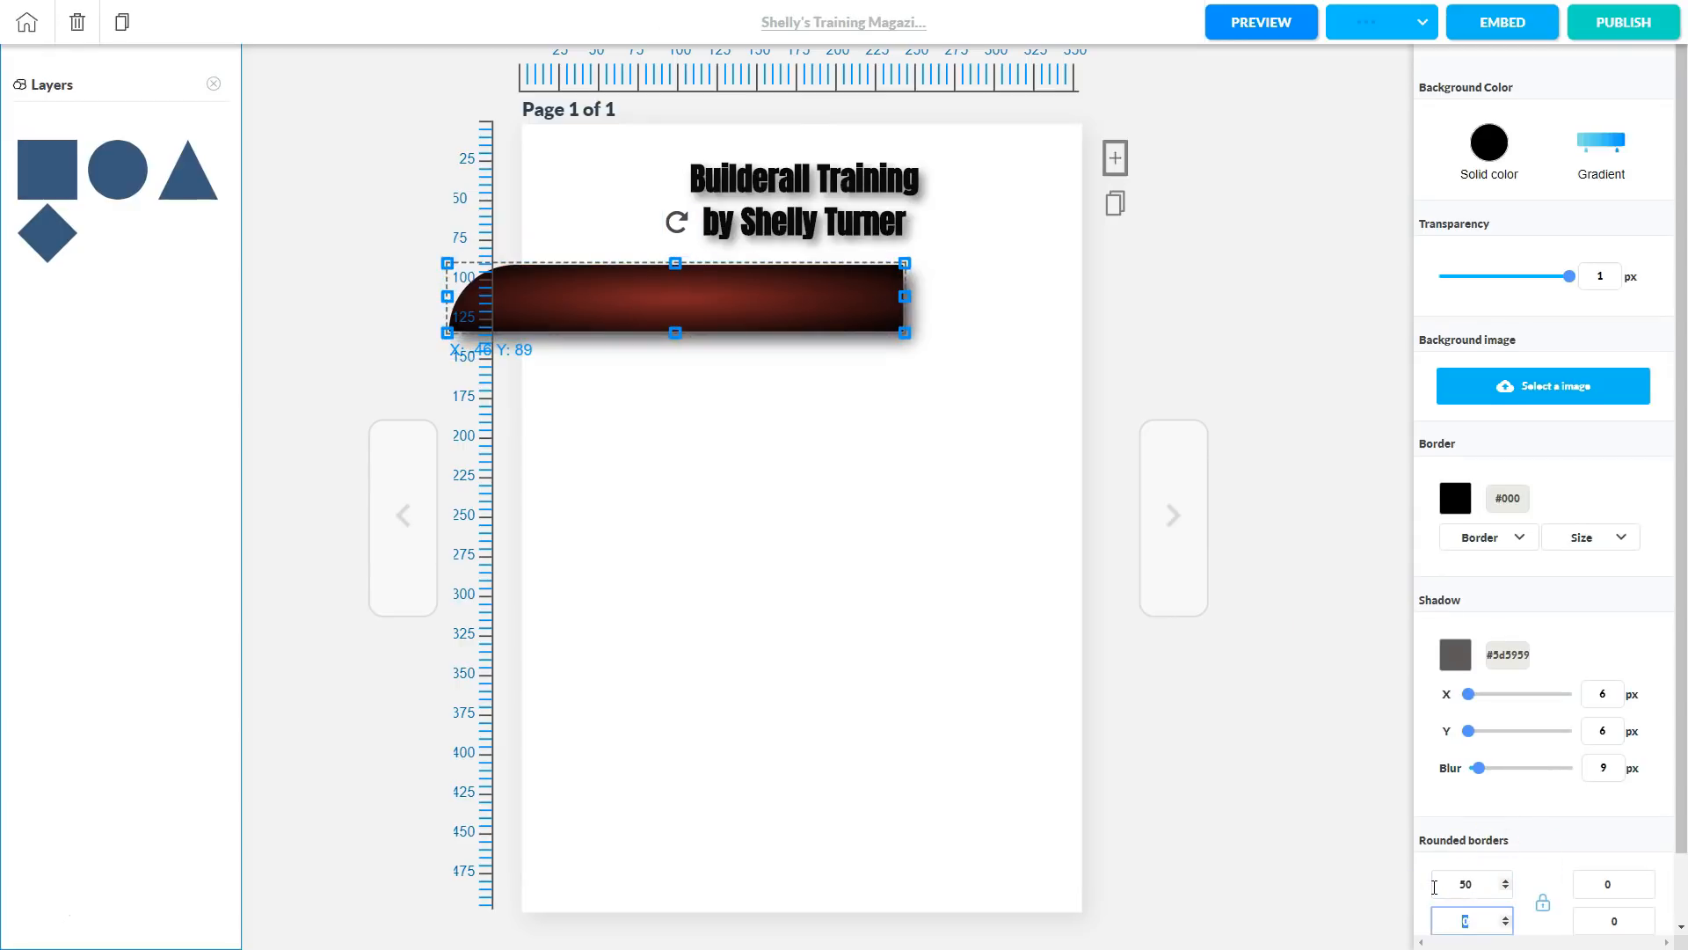
pyautogui.write('50')
pyautogui.press('Tab')
pyautogui.write('50')
pyautogui.press('Tab')
pyautogui.write('50')
pyautogui.press('Tab')
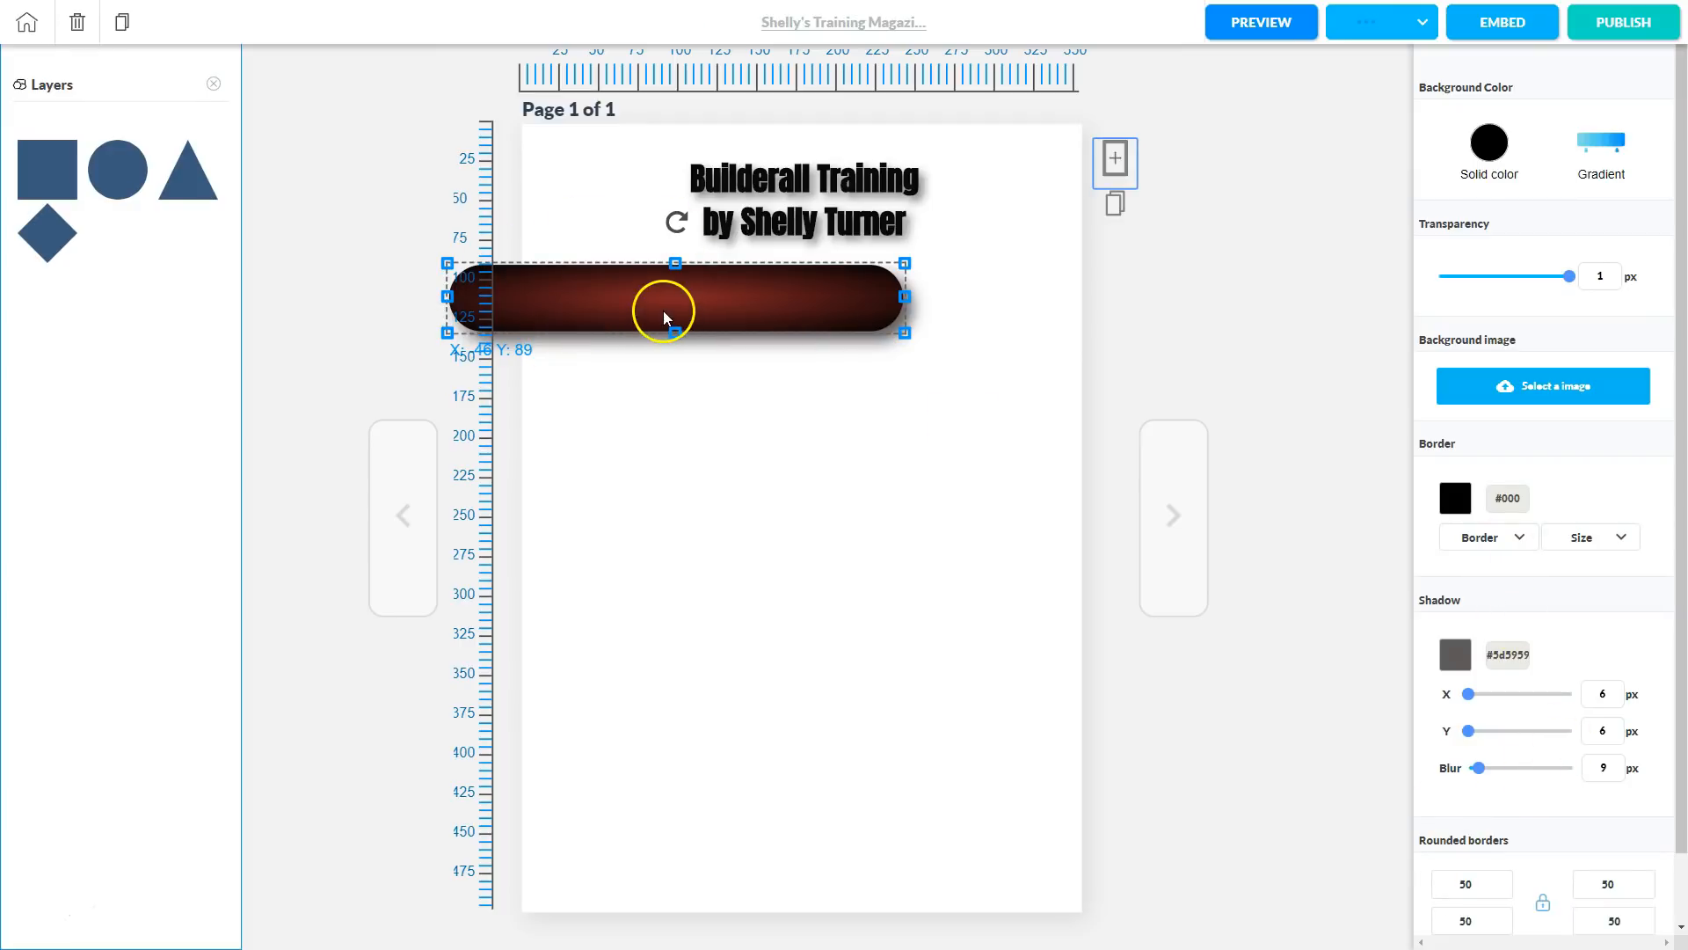
# Nudge the rounded bar to X -58, Y 86, extending past the left edge.
pyautogui.moveTo(633, 294)
pyautogui.mouseDown()
pyautogui.moveTo(688, 293)
pyautogui.moveTo(615, 296)
pyautogui.mouseUp()
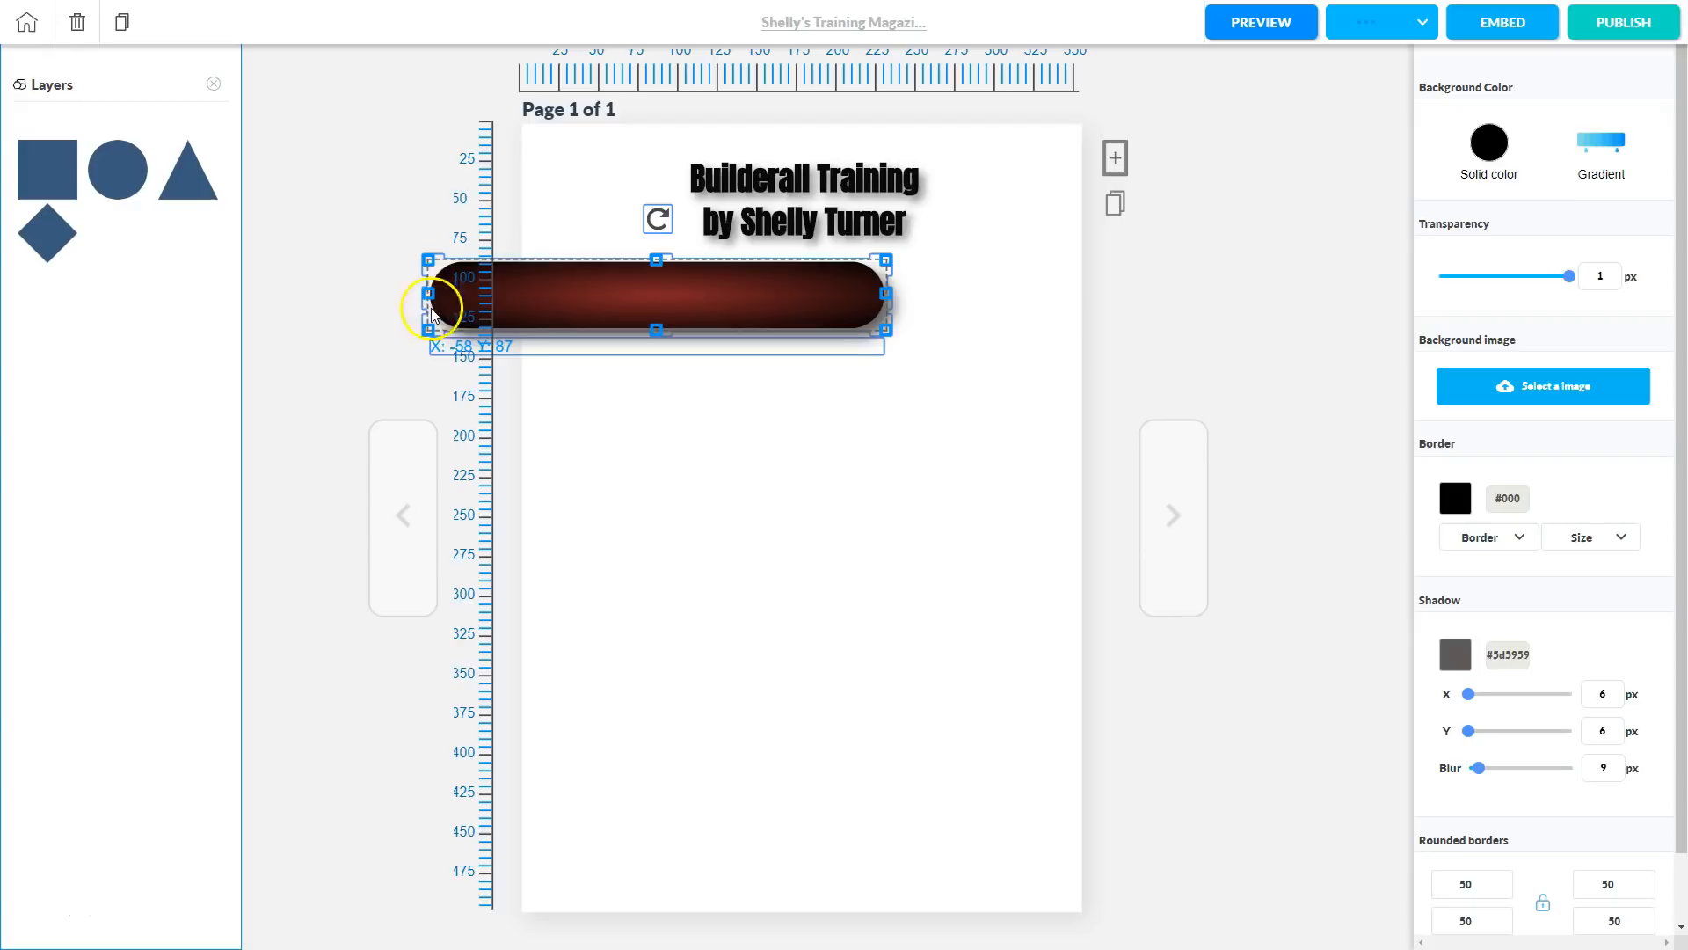
pyautogui.moveTo(558, 287); pyautogui.dragTo(568, 297)
pyautogui.click(732, 545)
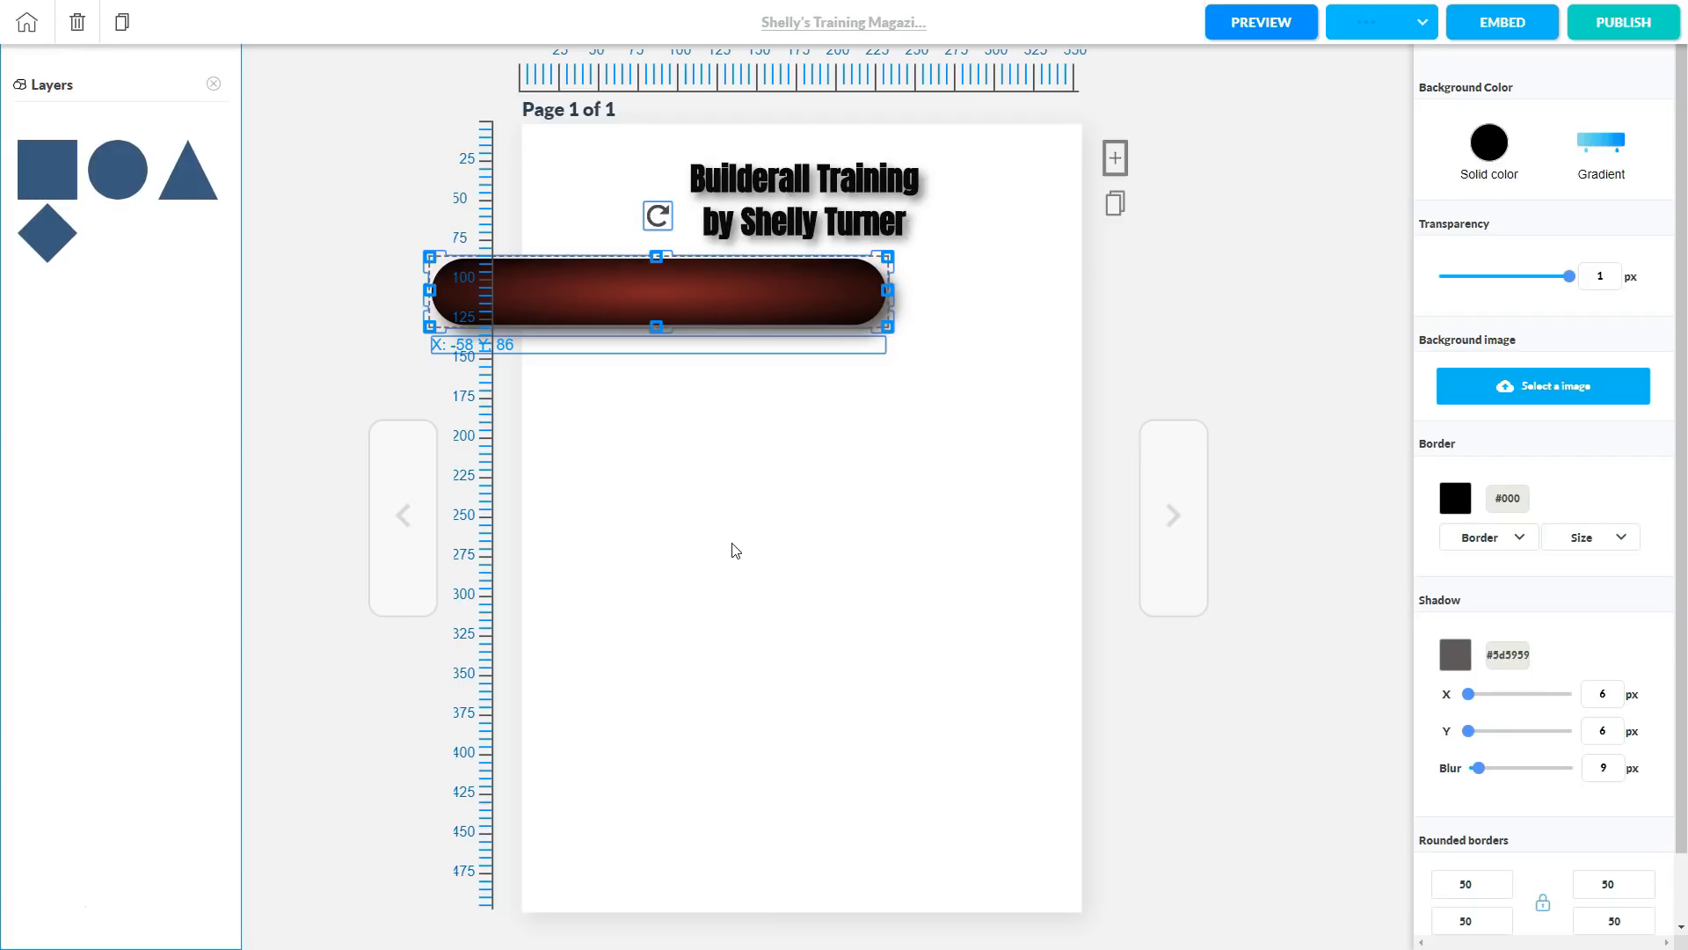
pyautogui.click(1259, 26)
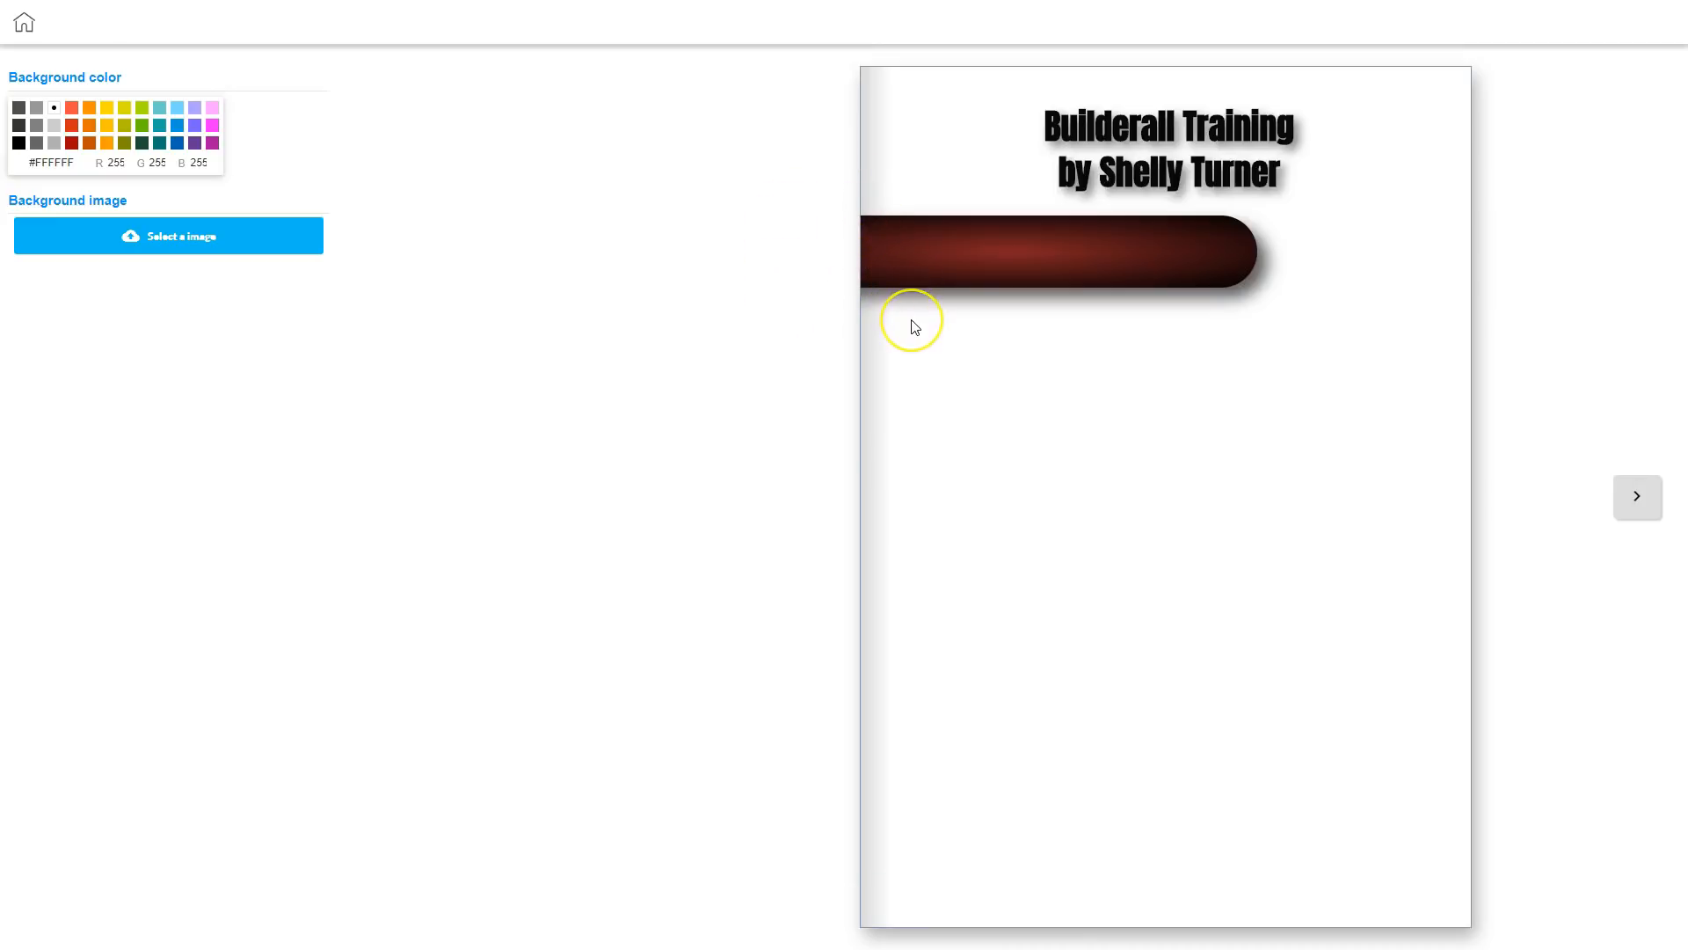
pyautogui.click(25, 29)
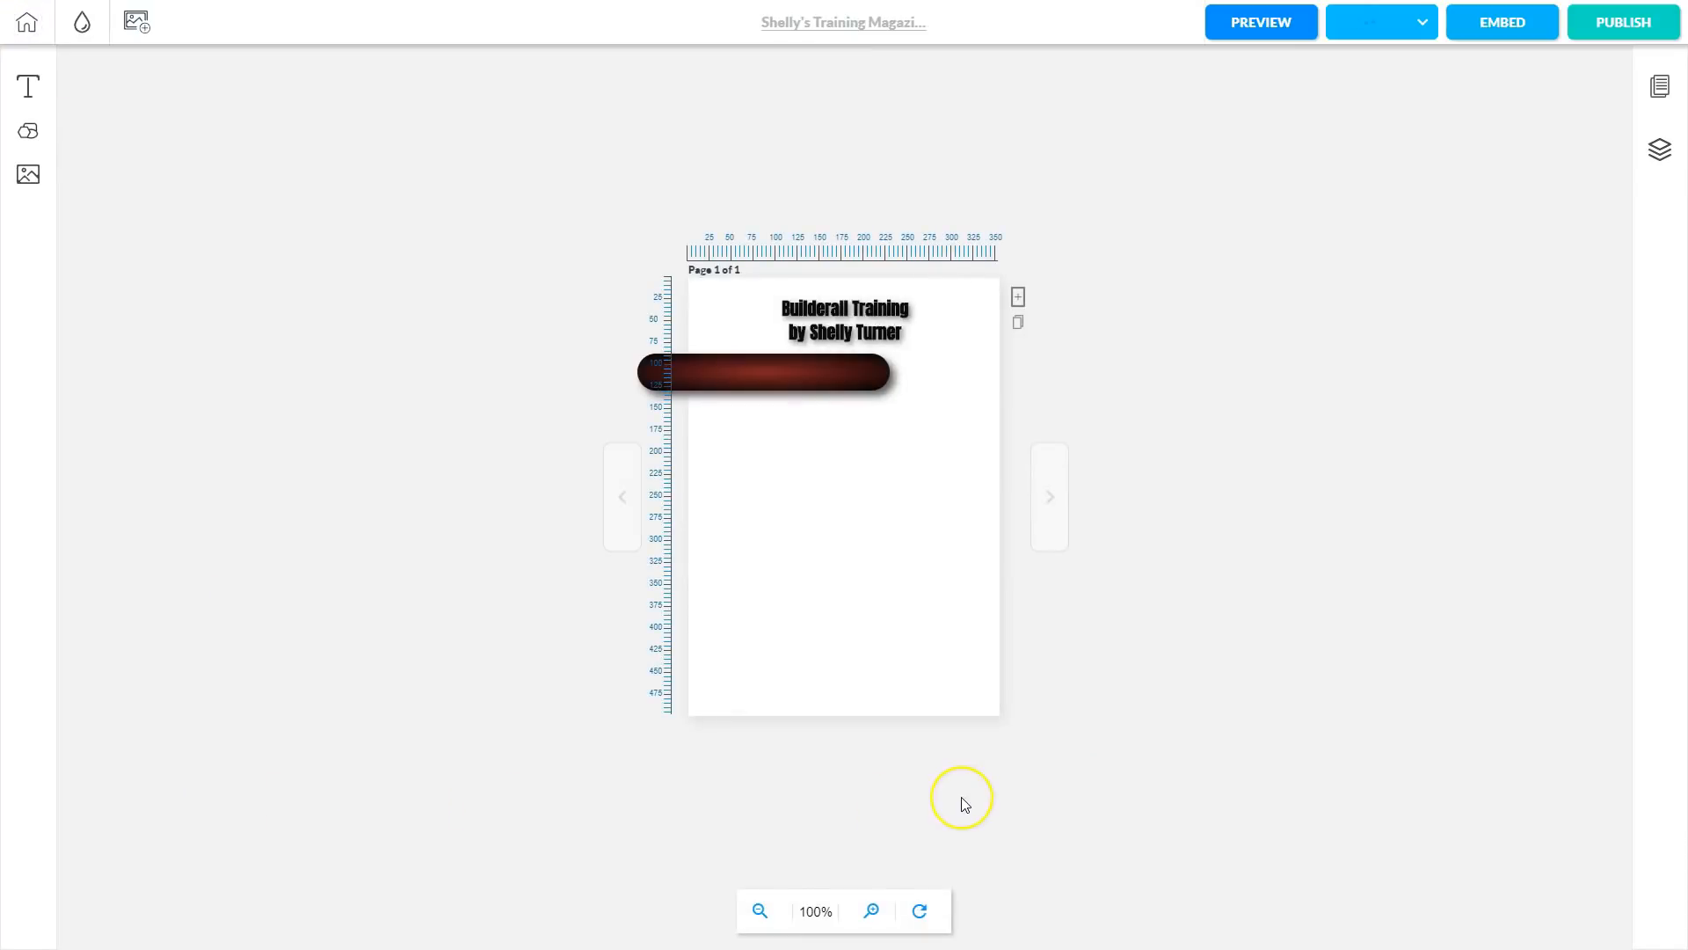
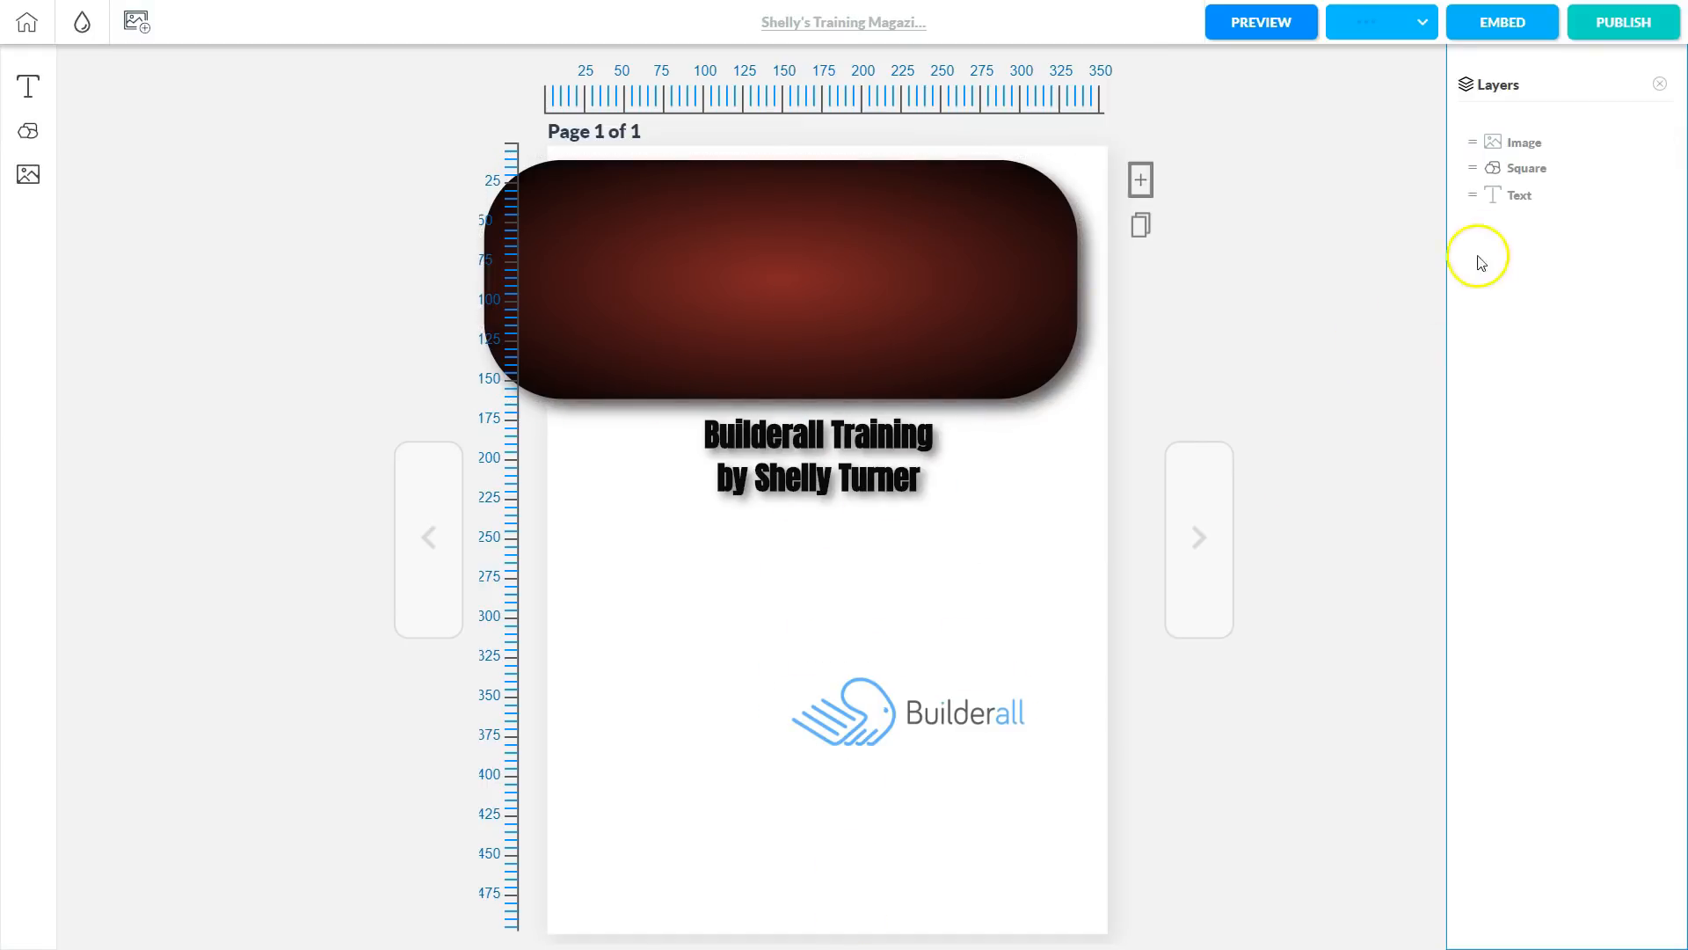
# Move the Text layer to the top of the stack and drag the title up onto the dark-red bar.
pyautogui.click(735, 475)
pyautogui.moveTo(1471, 199); pyautogui.dragTo(1488, 158)
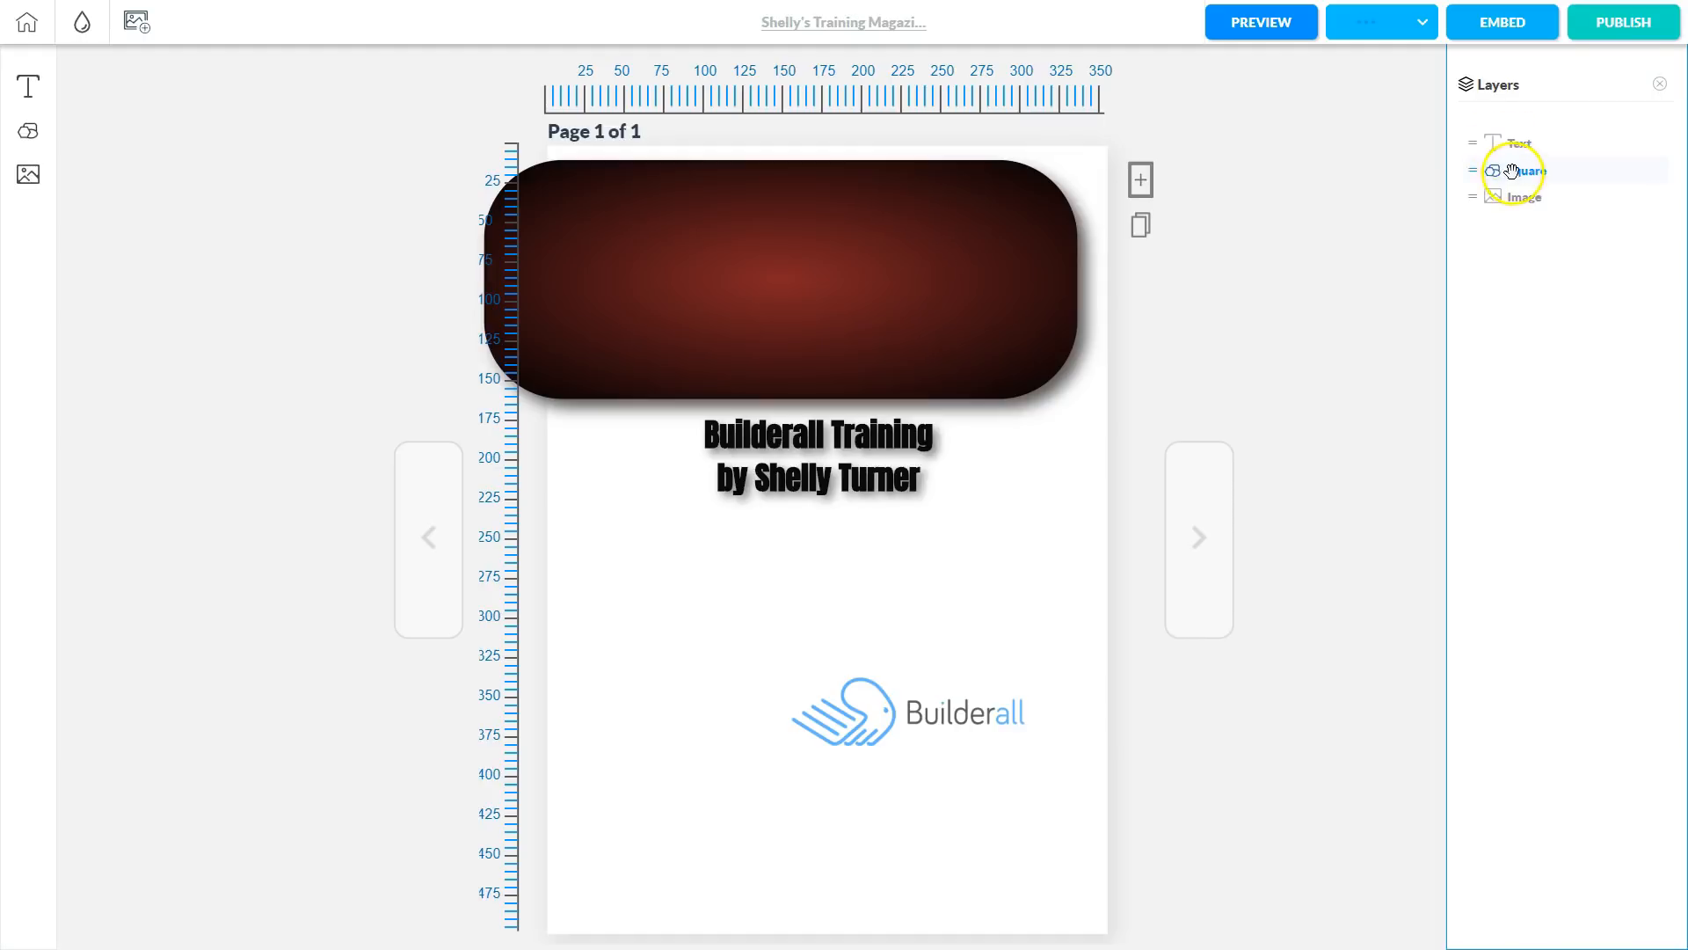
pyautogui.click(774, 493)
pyautogui.moveTo(788, 483); pyautogui.dragTo(781, 251)
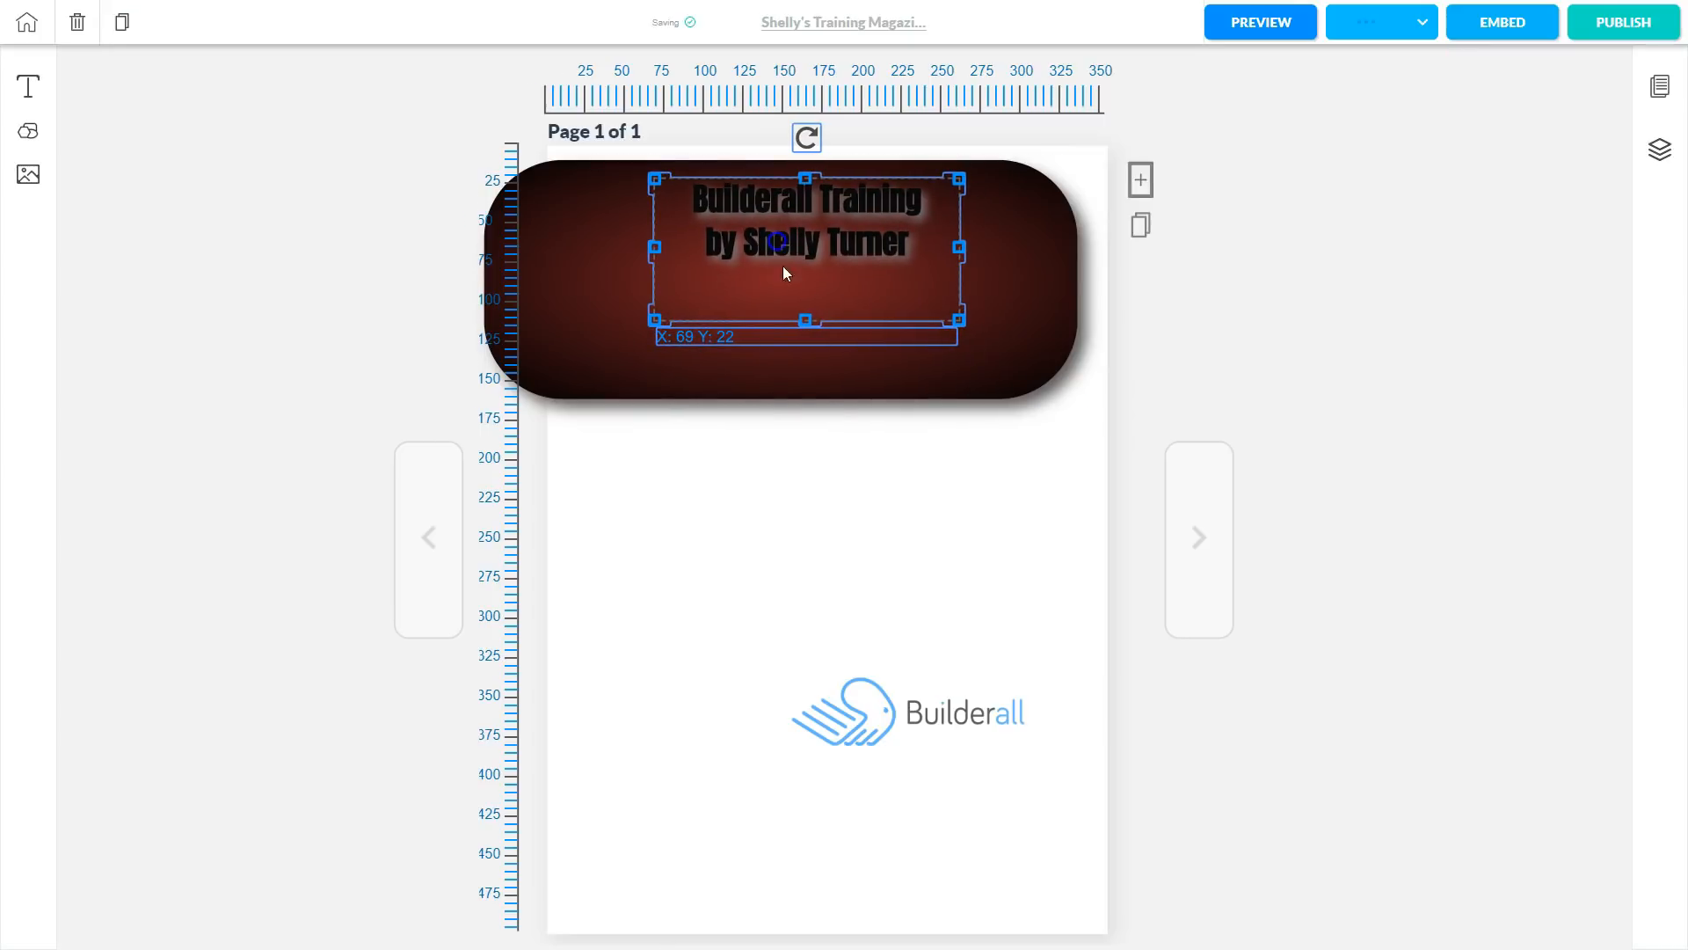
# Shorten the dark-red bar, slide the title to its right end, and raise the logo beneath it.
pyautogui.click(809, 390)
pyautogui.moveTo(779, 400); pyautogui.dragTo(781, 351)
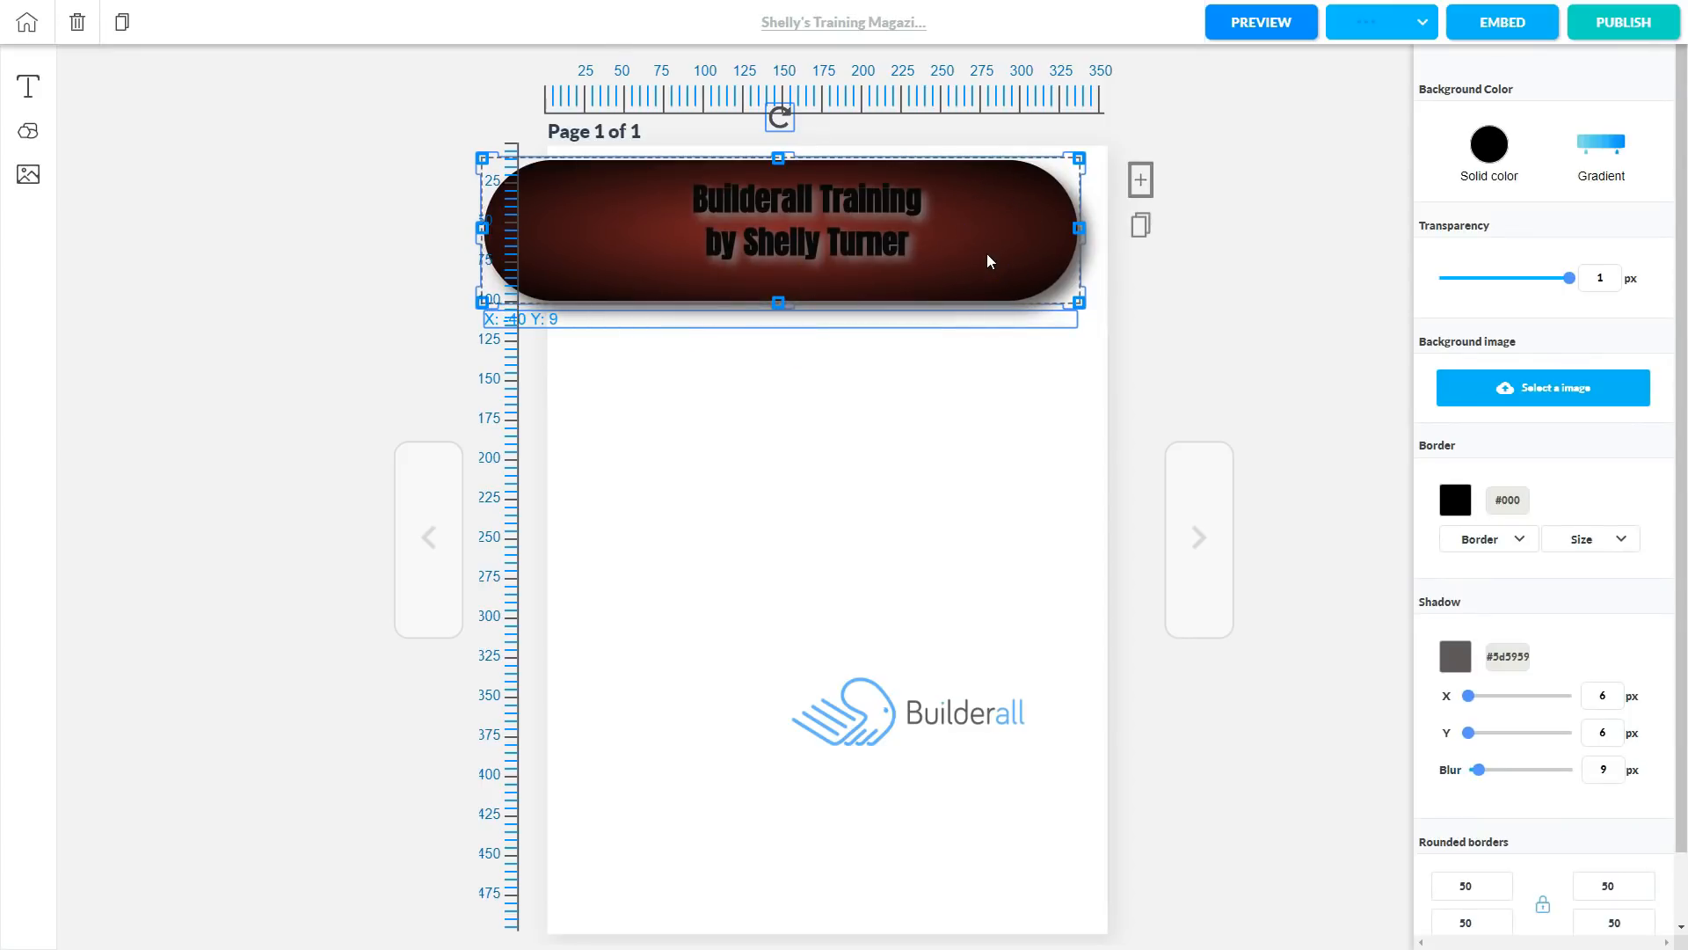
pyautogui.click(814, 225)
pyautogui.moveTo(815, 225); pyautogui.dragTo(920, 235)
pyautogui.moveTo(895, 729); pyautogui.dragTo(694, 417)
pyautogui.click(664, 302)
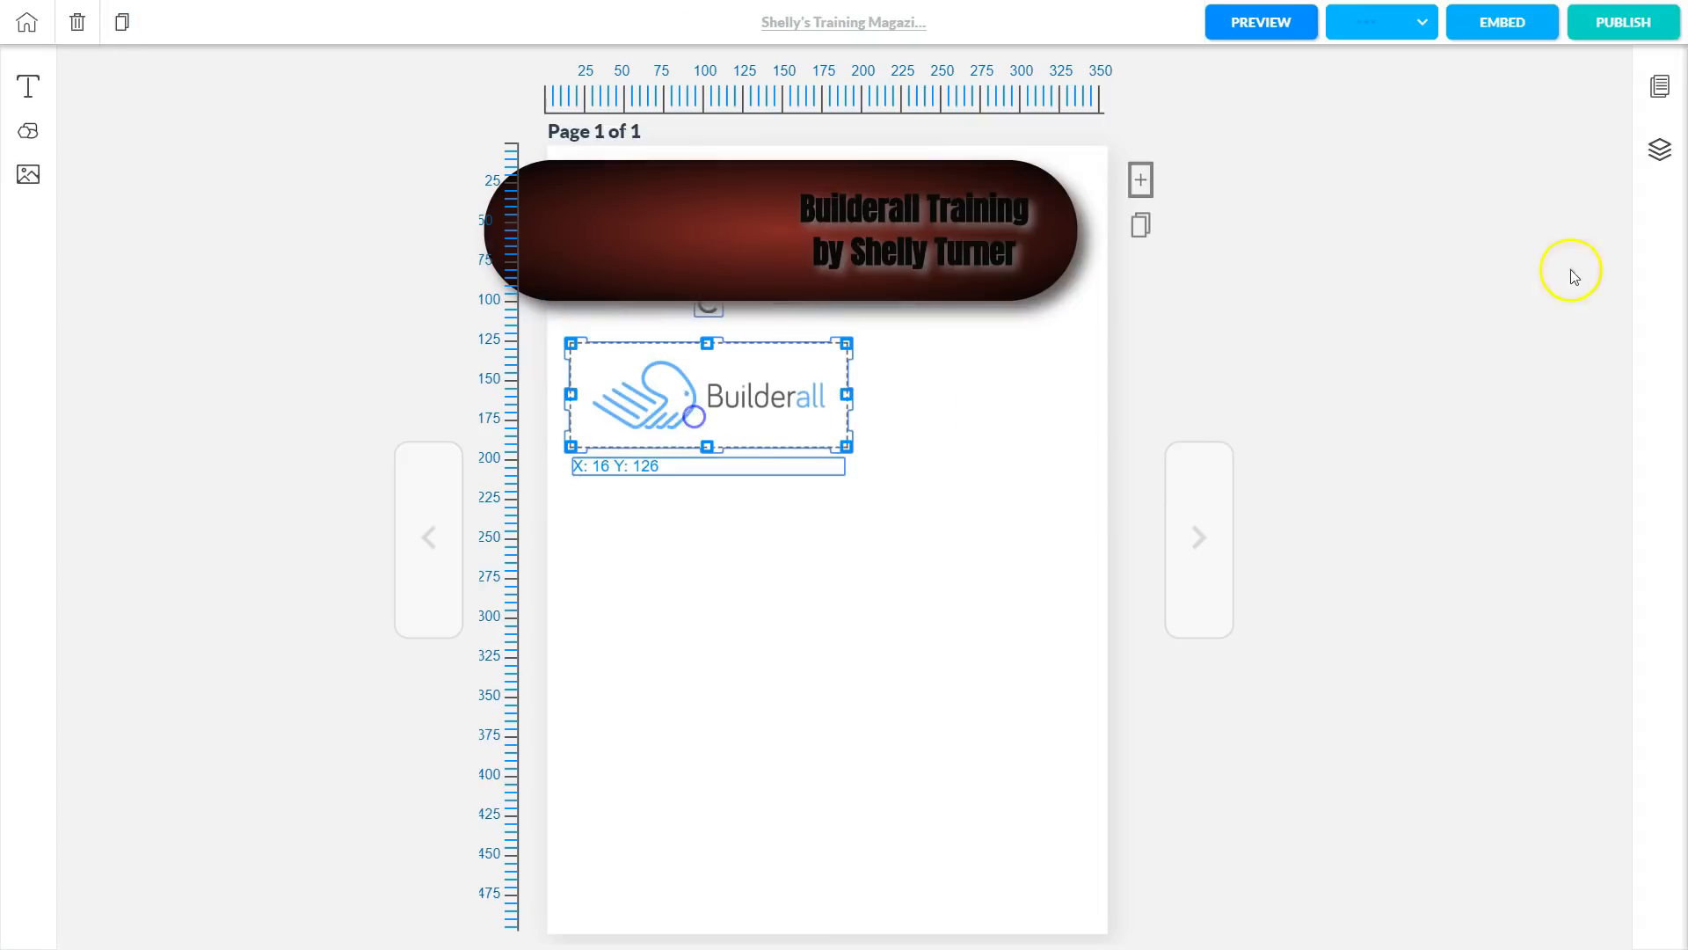
# Raise the Image layer above Square, put the logo on the bar's left end, and preview.
pyautogui.click(1092, 378)
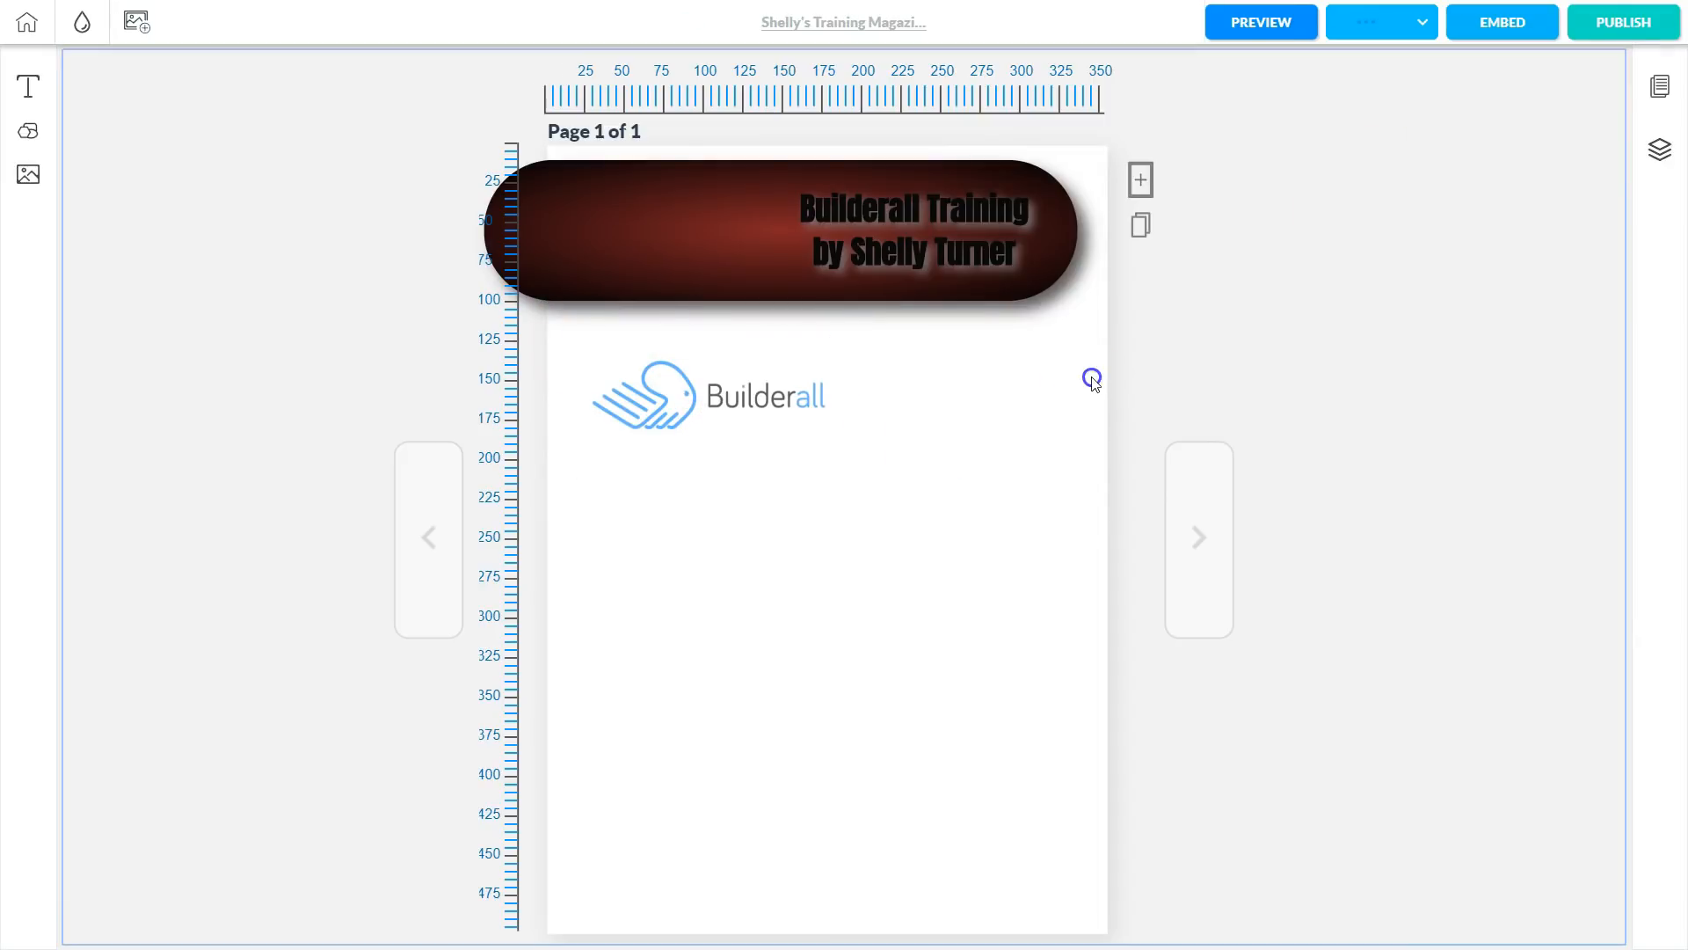
pyautogui.click(1660, 163)
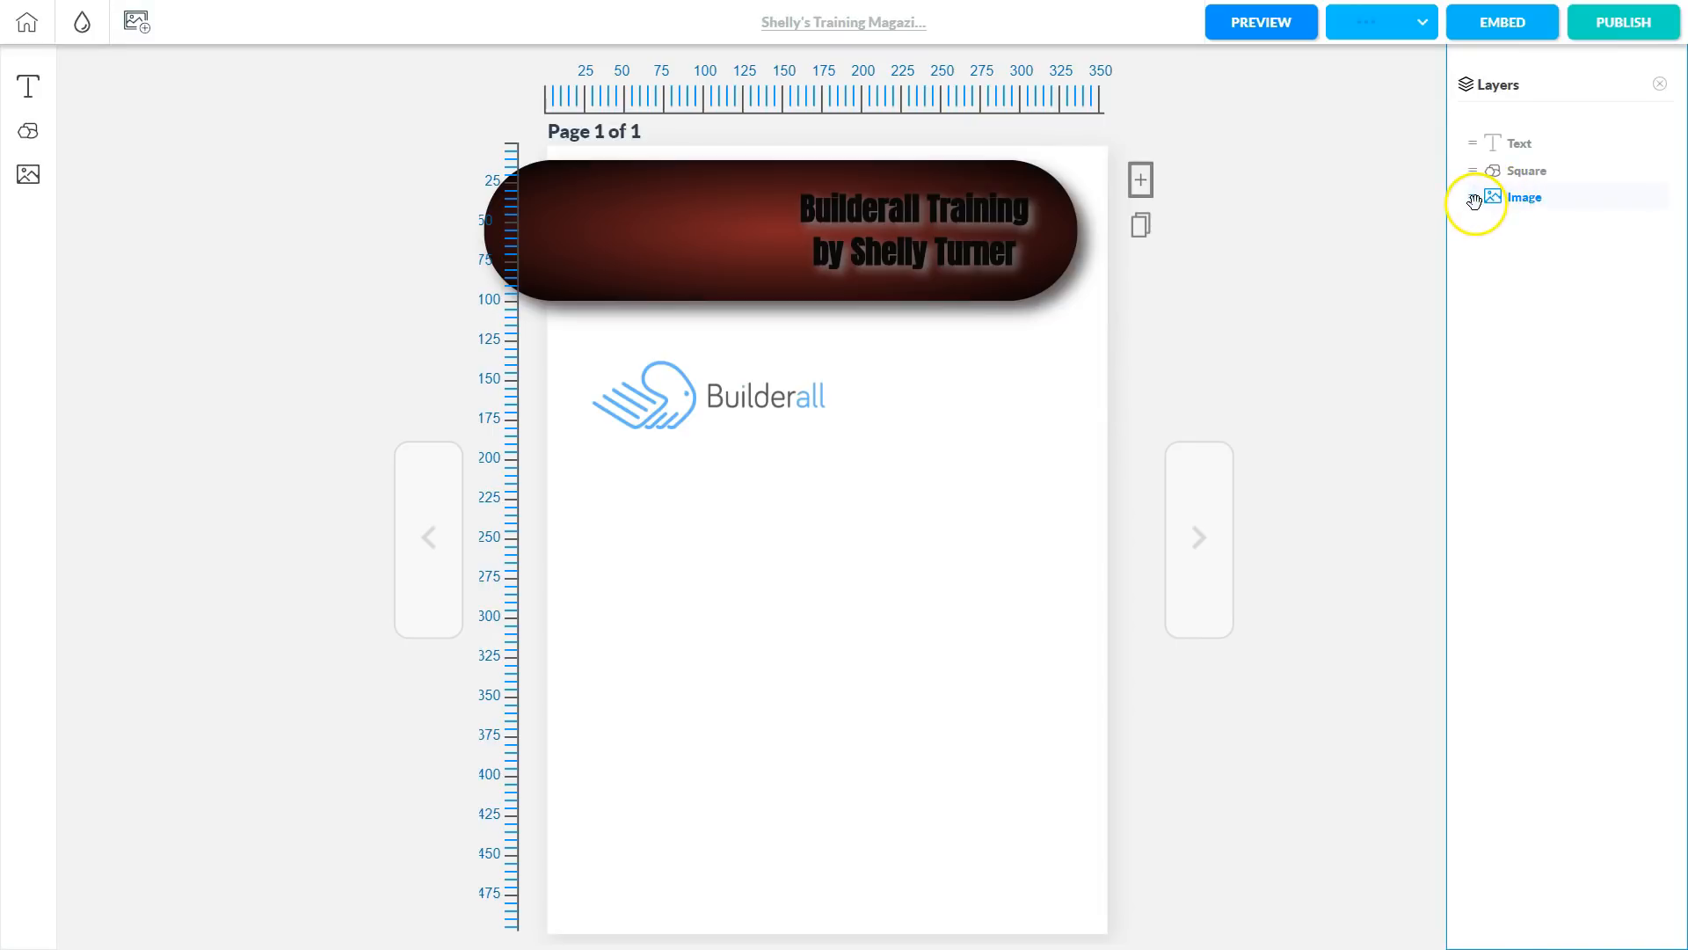
pyautogui.moveTo(1474, 204); pyautogui.dragTo(1474, 162)
pyautogui.moveTo(687, 415); pyautogui.dragTo(628, 240)
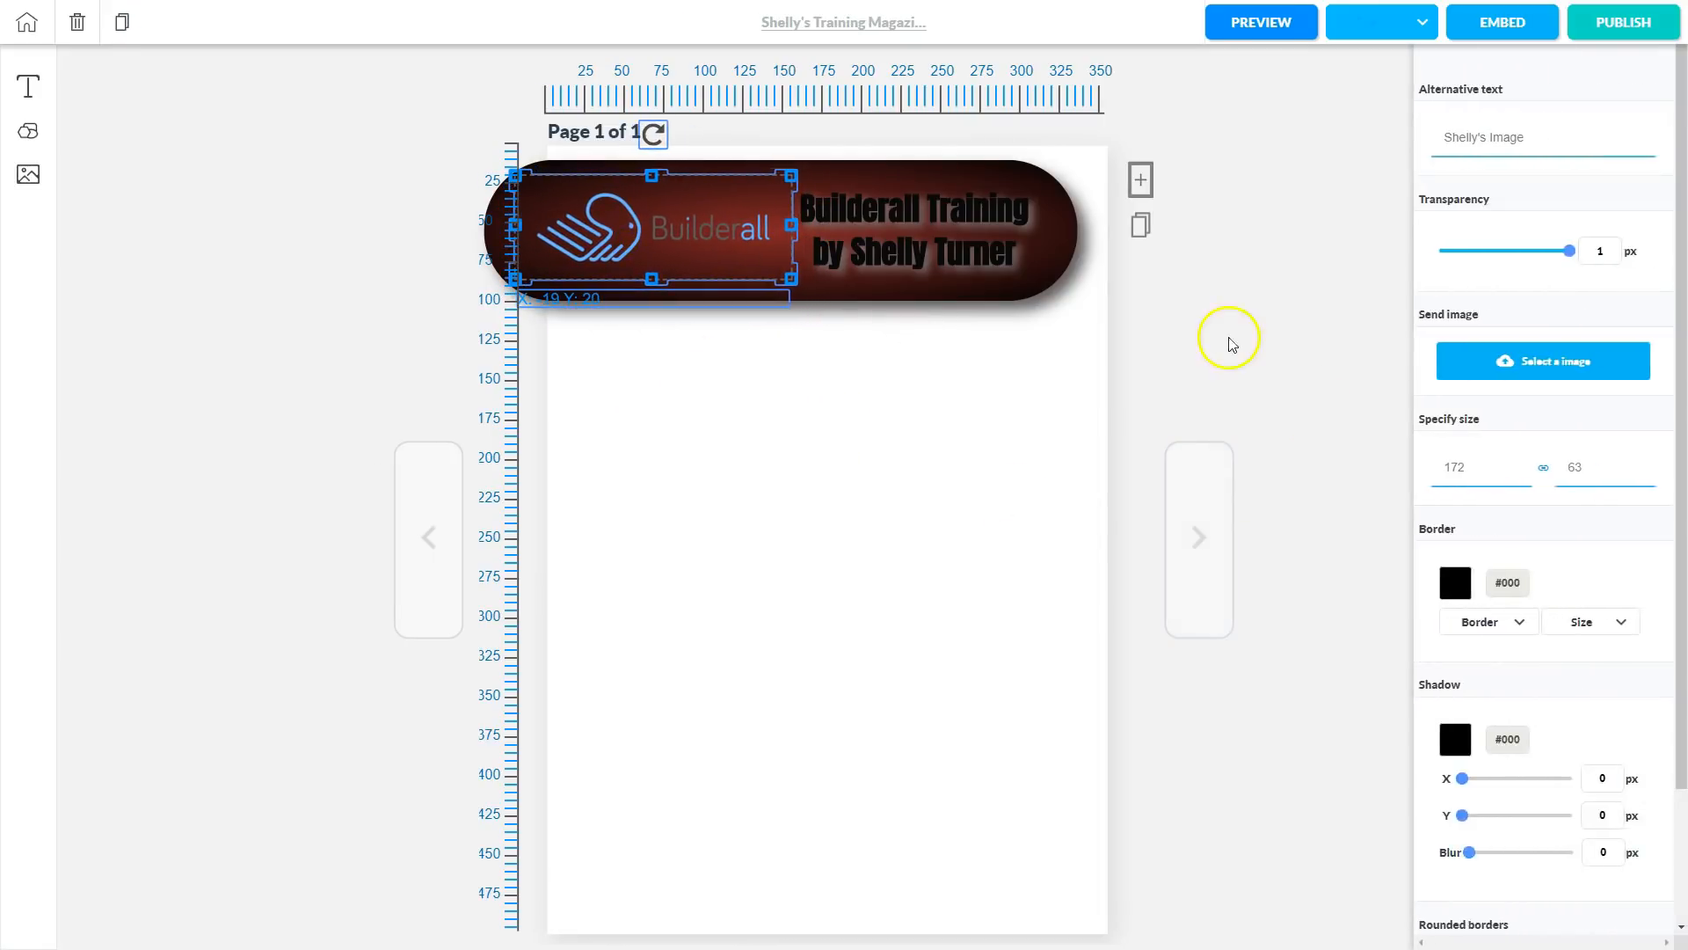
pyautogui.click(1208, 326)
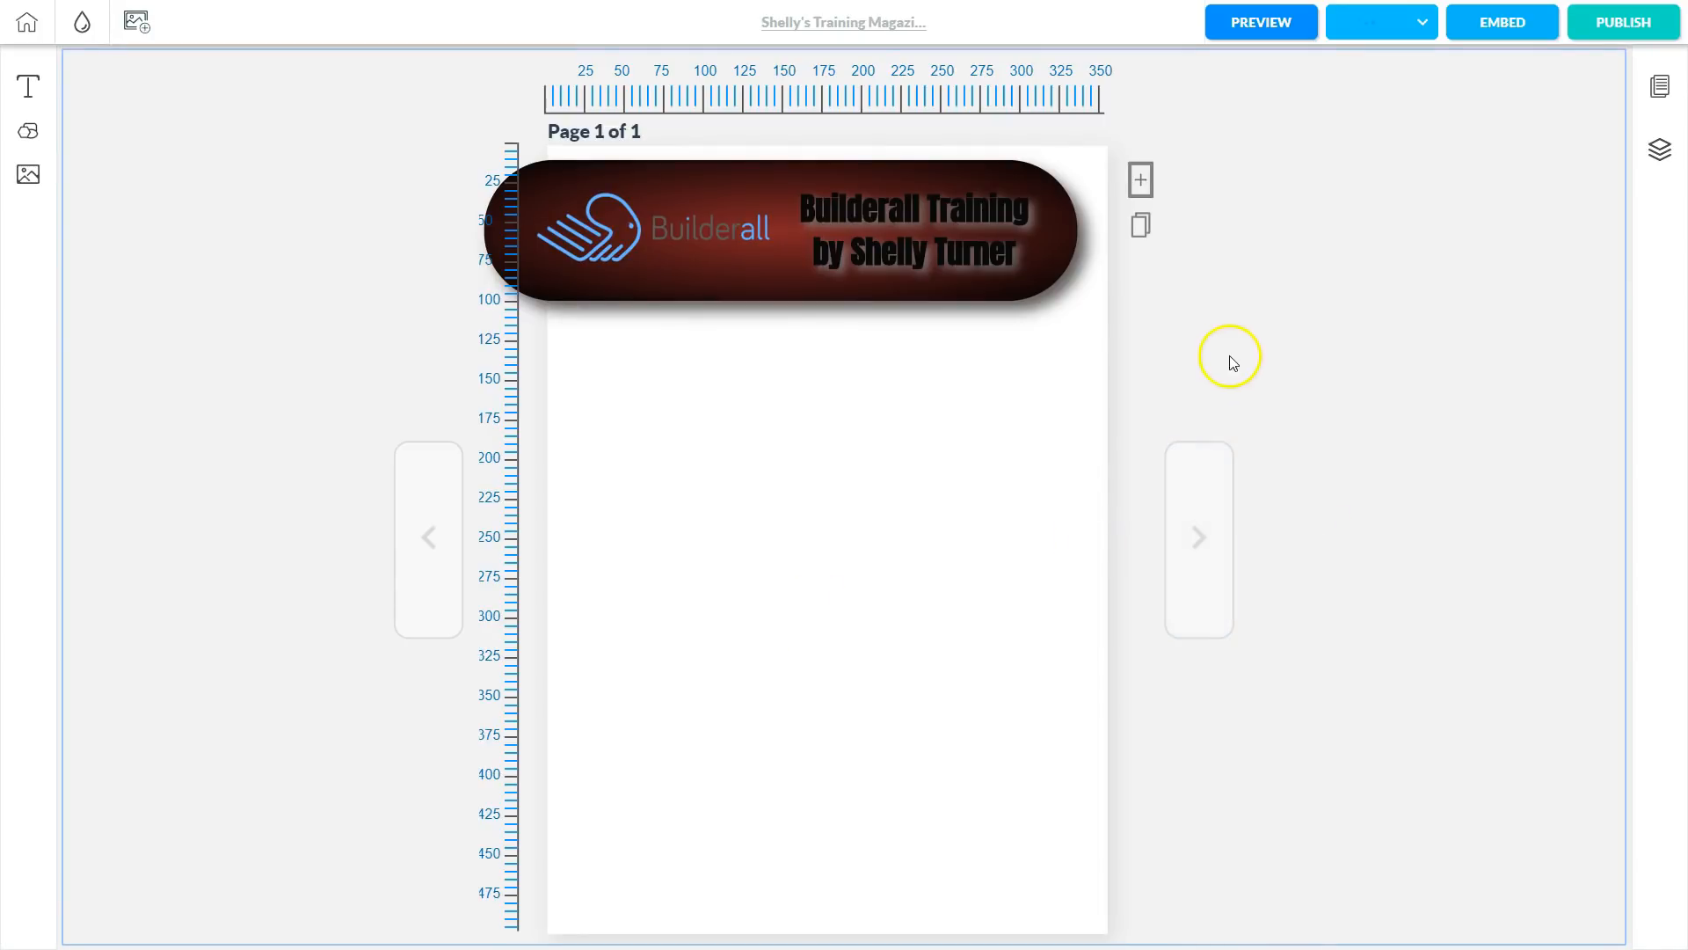
pyautogui.click(1251, 27)
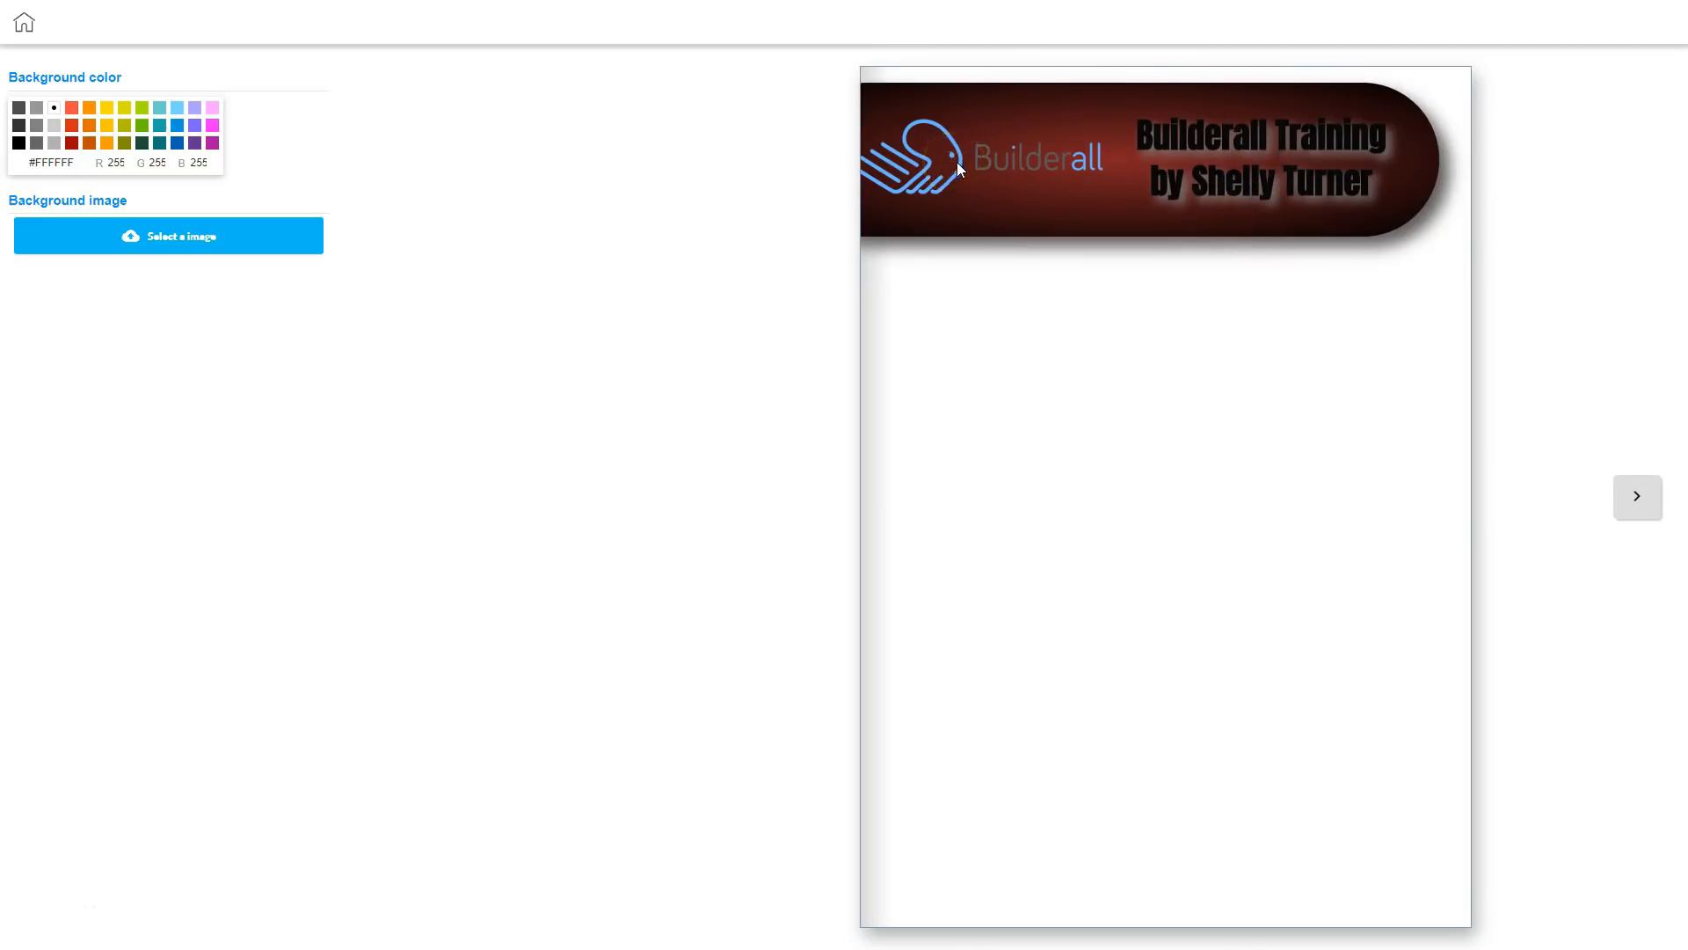
# Return from the preview to the editor, then close the Layers and Pages panels.
pyautogui.click(23, 23)
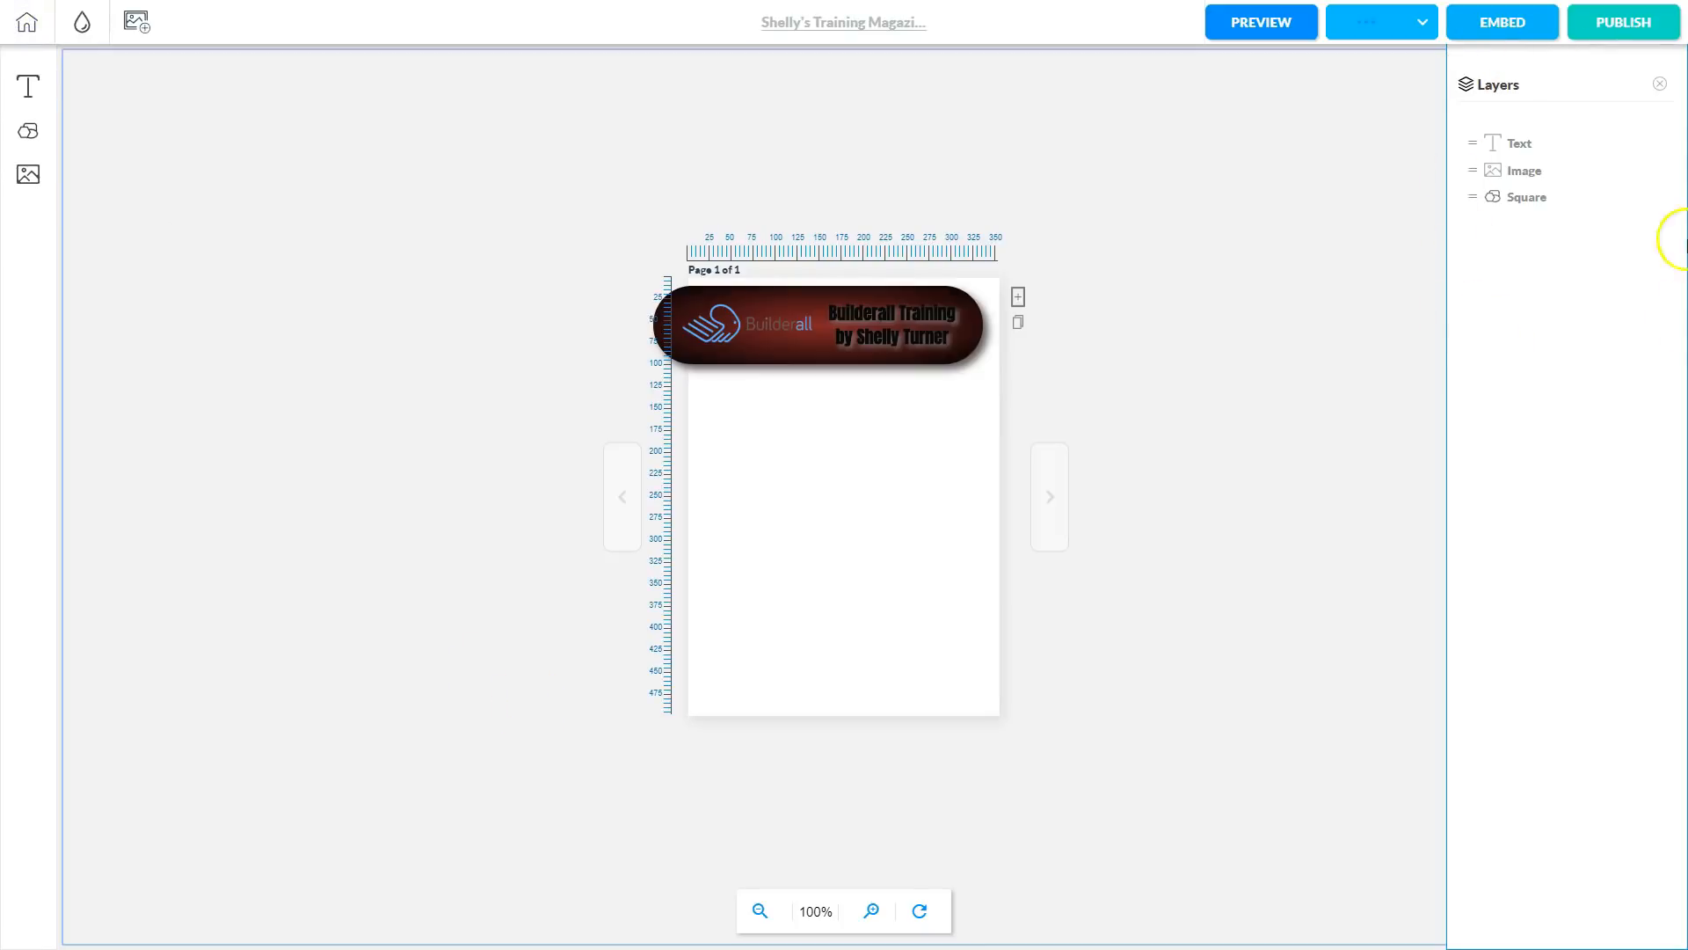
pyautogui.click(1660, 83)
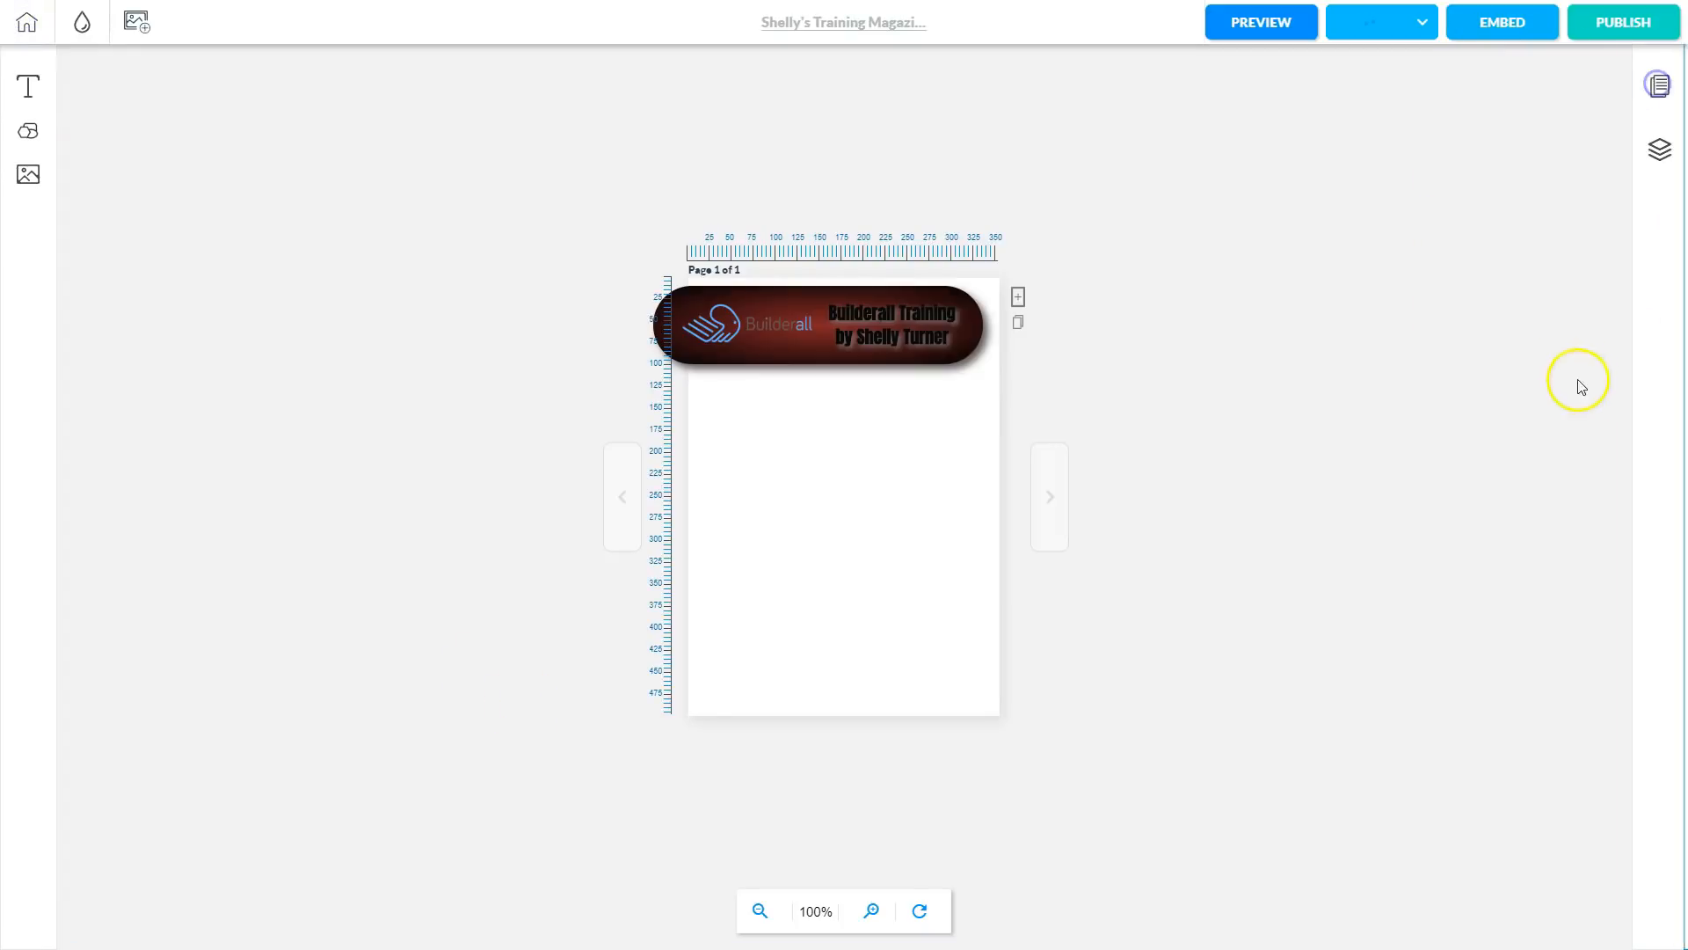
pyautogui.click(1661, 87)
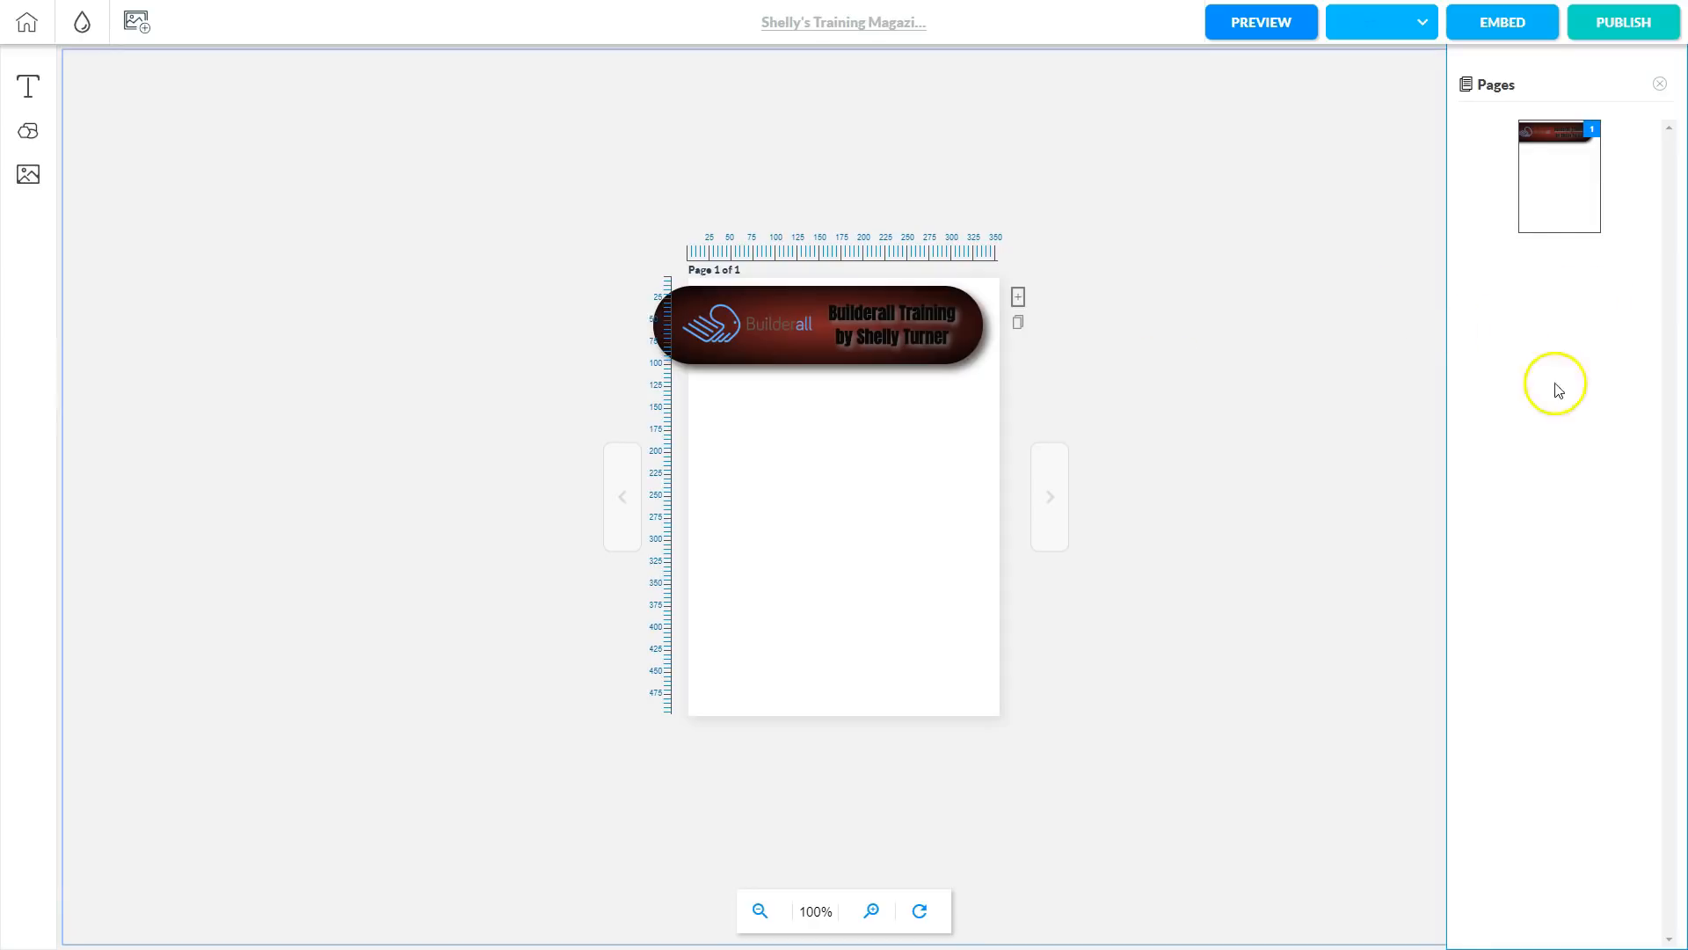
pyautogui.click(1659, 84)
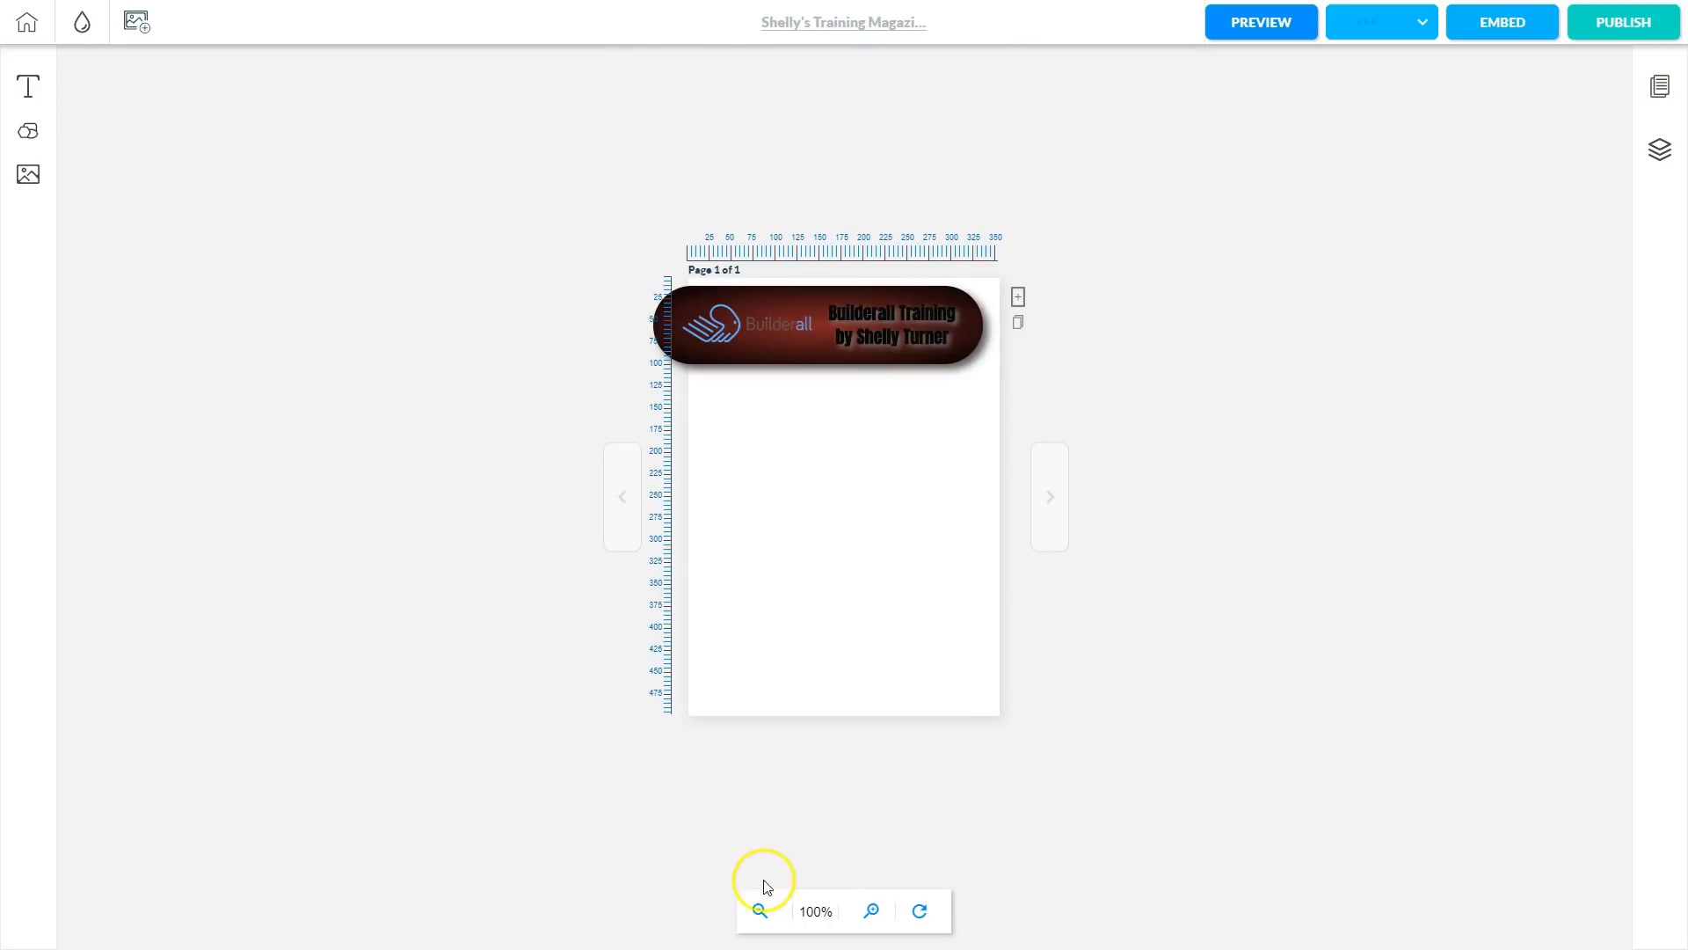
# Zoom in several levels and scroll to the top so the cover page fills the editor.
pyautogui.click(873, 915)
pyautogui.click(873, 915)
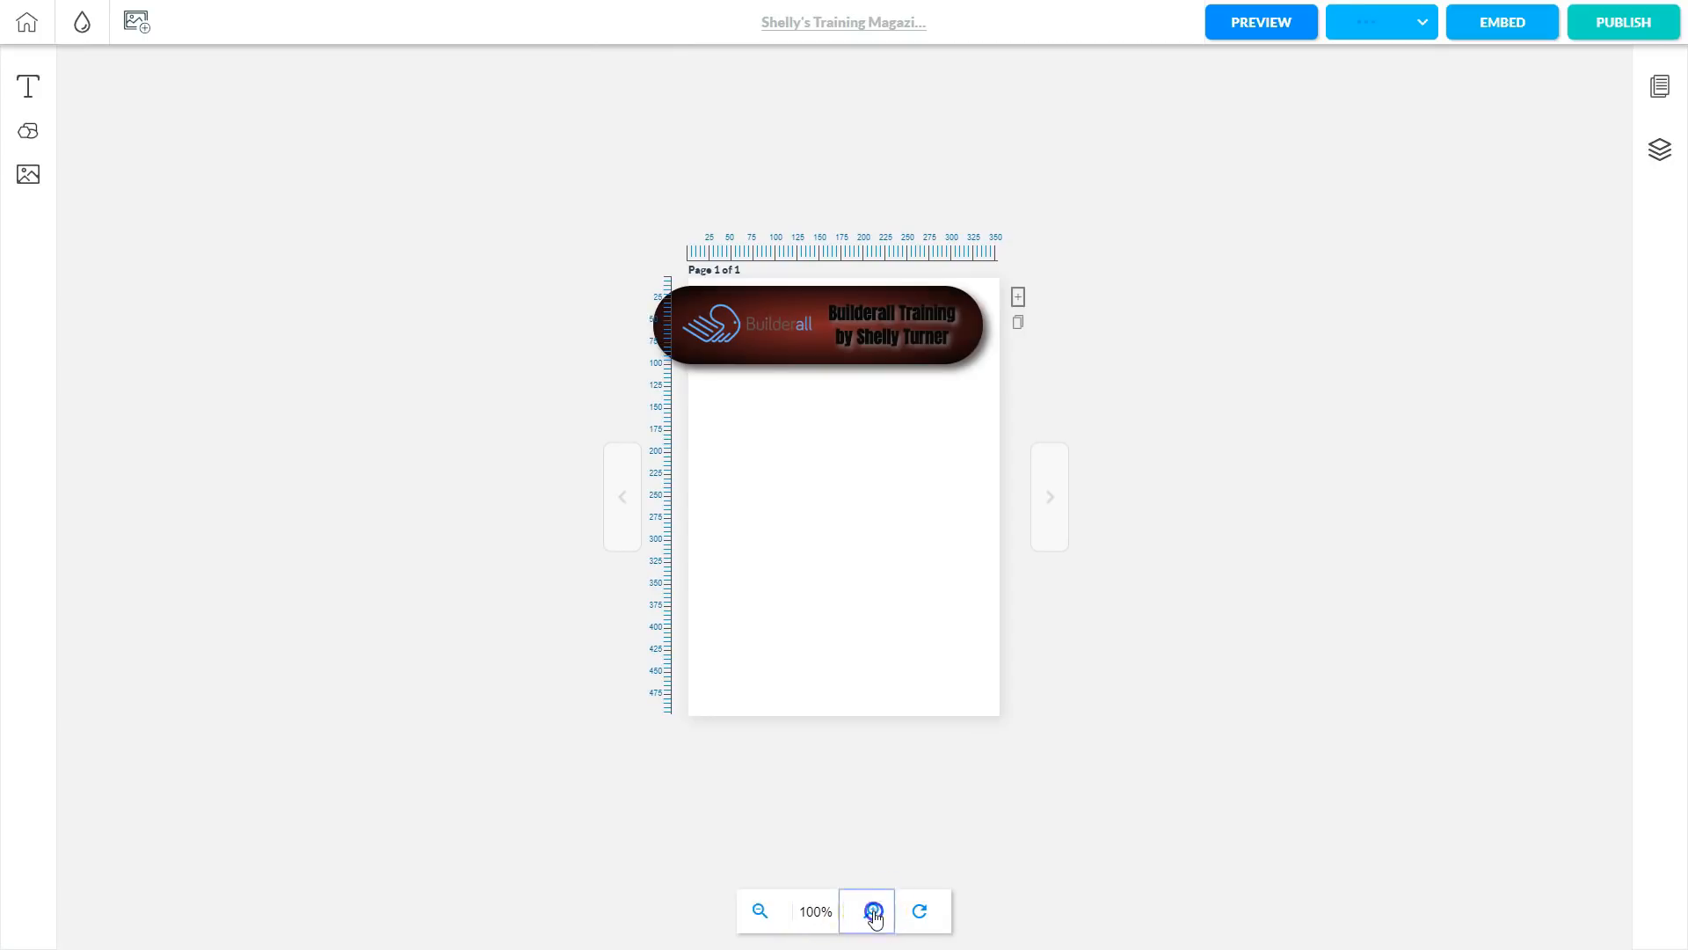
pyautogui.click(884, 791)
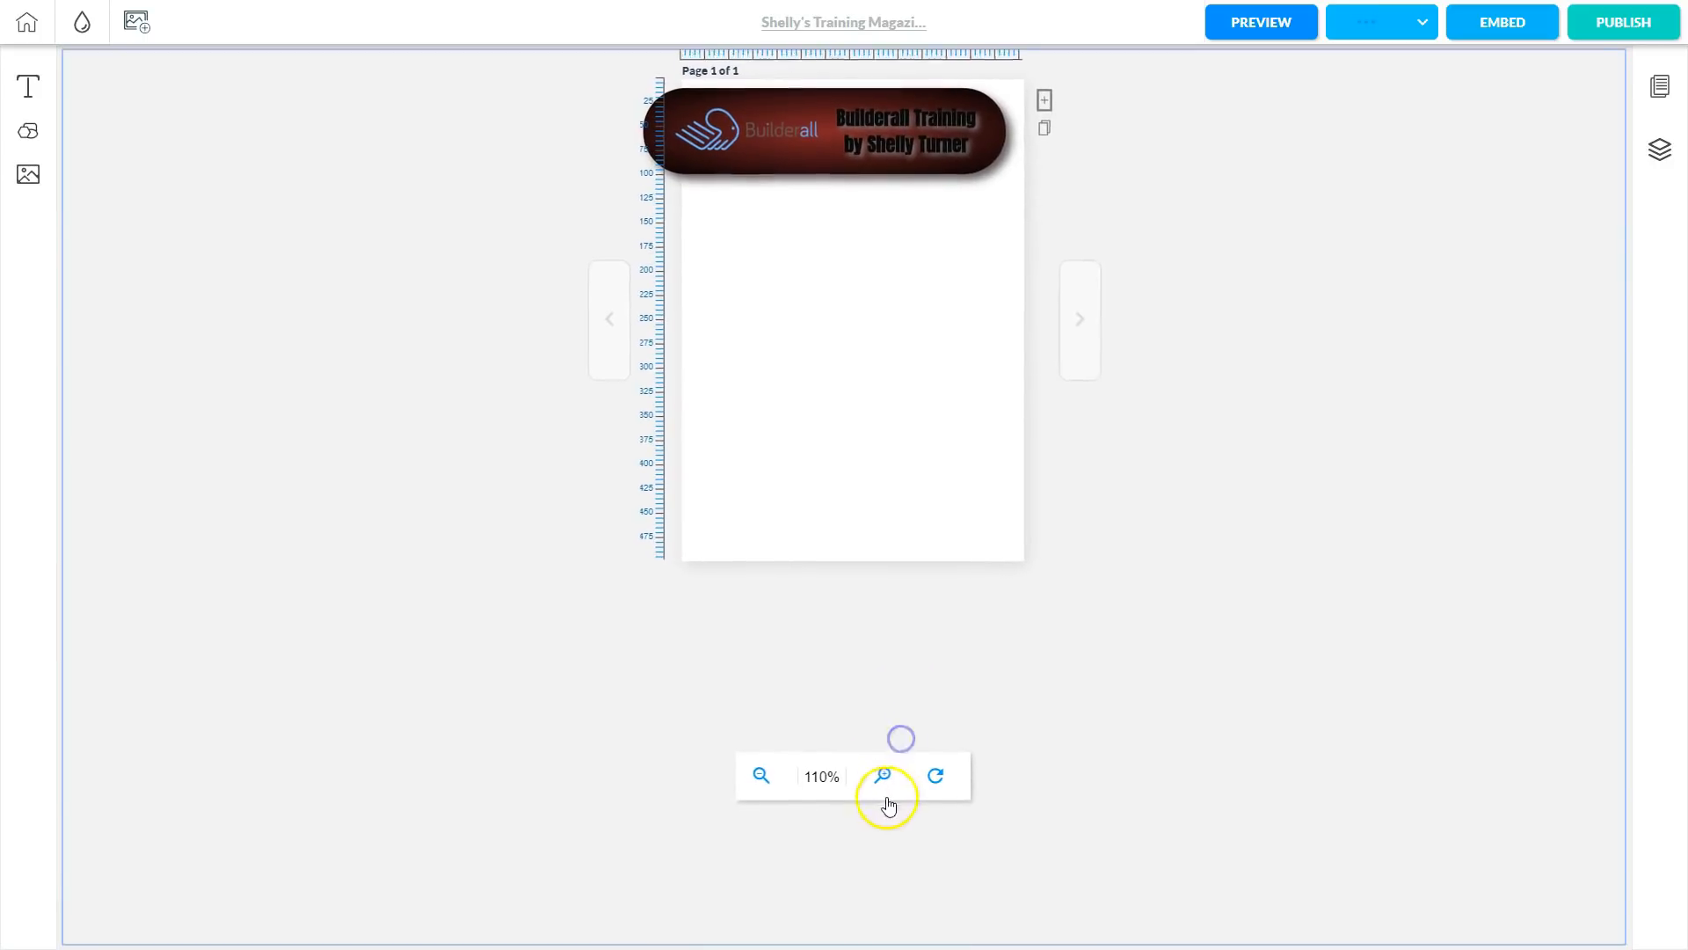
pyautogui.click(884, 796)
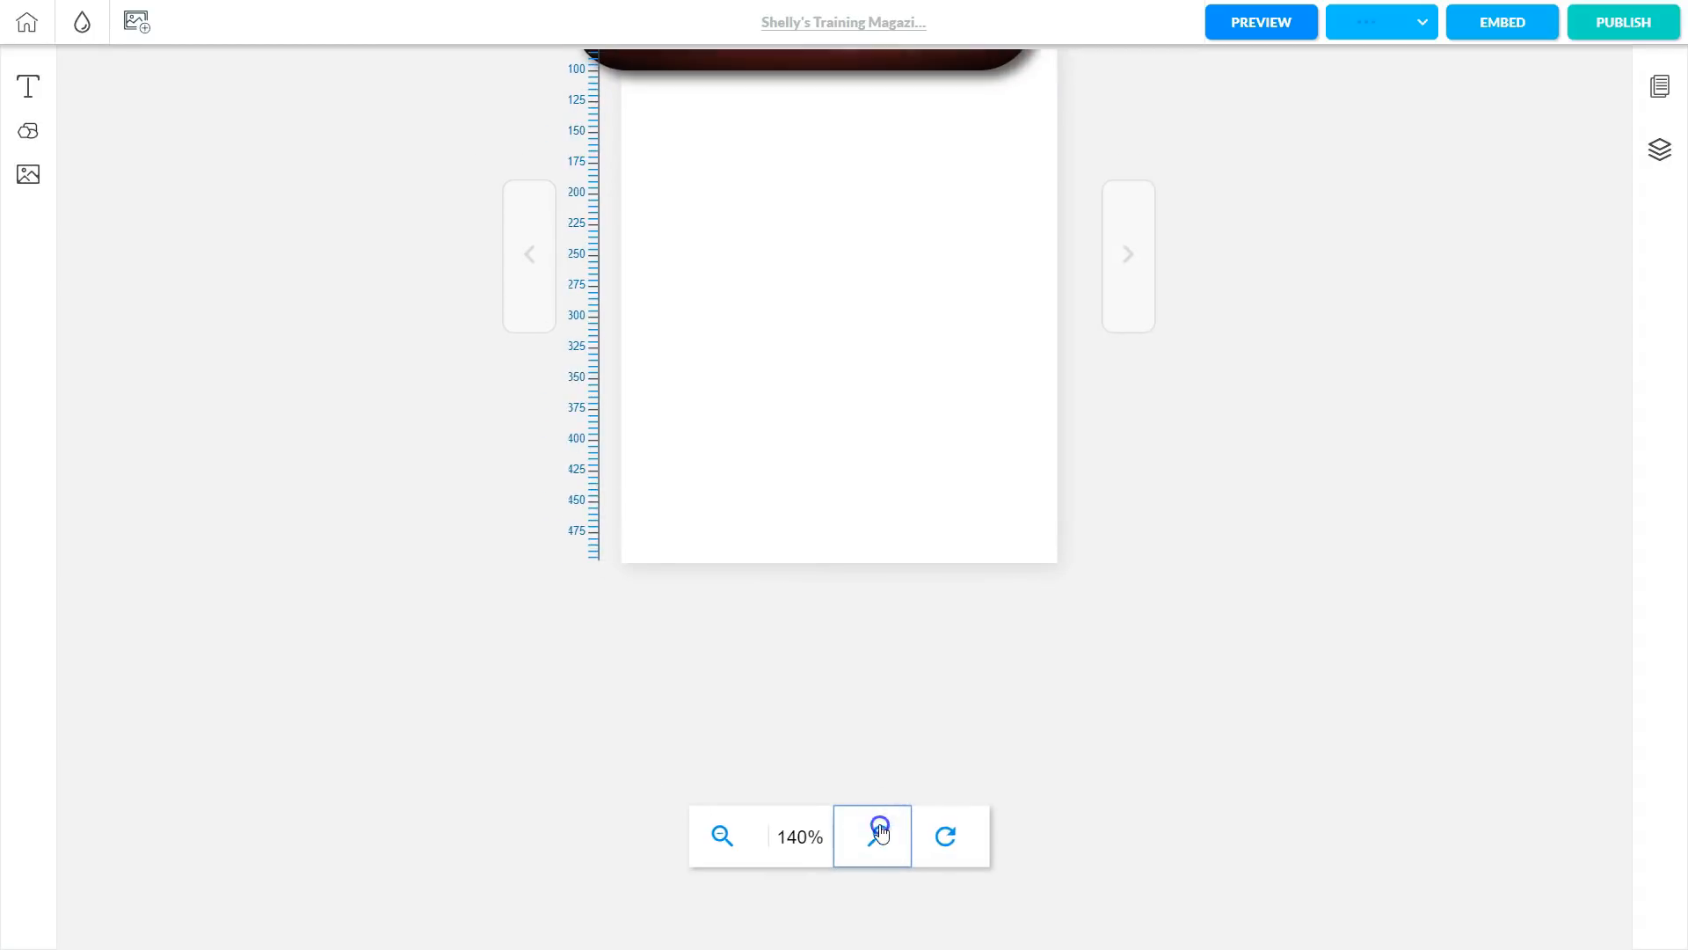
pyautogui.click(879, 836)
pyautogui.click(874, 843)
pyautogui.click(874, 871)
pyautogui.click(874, 884)
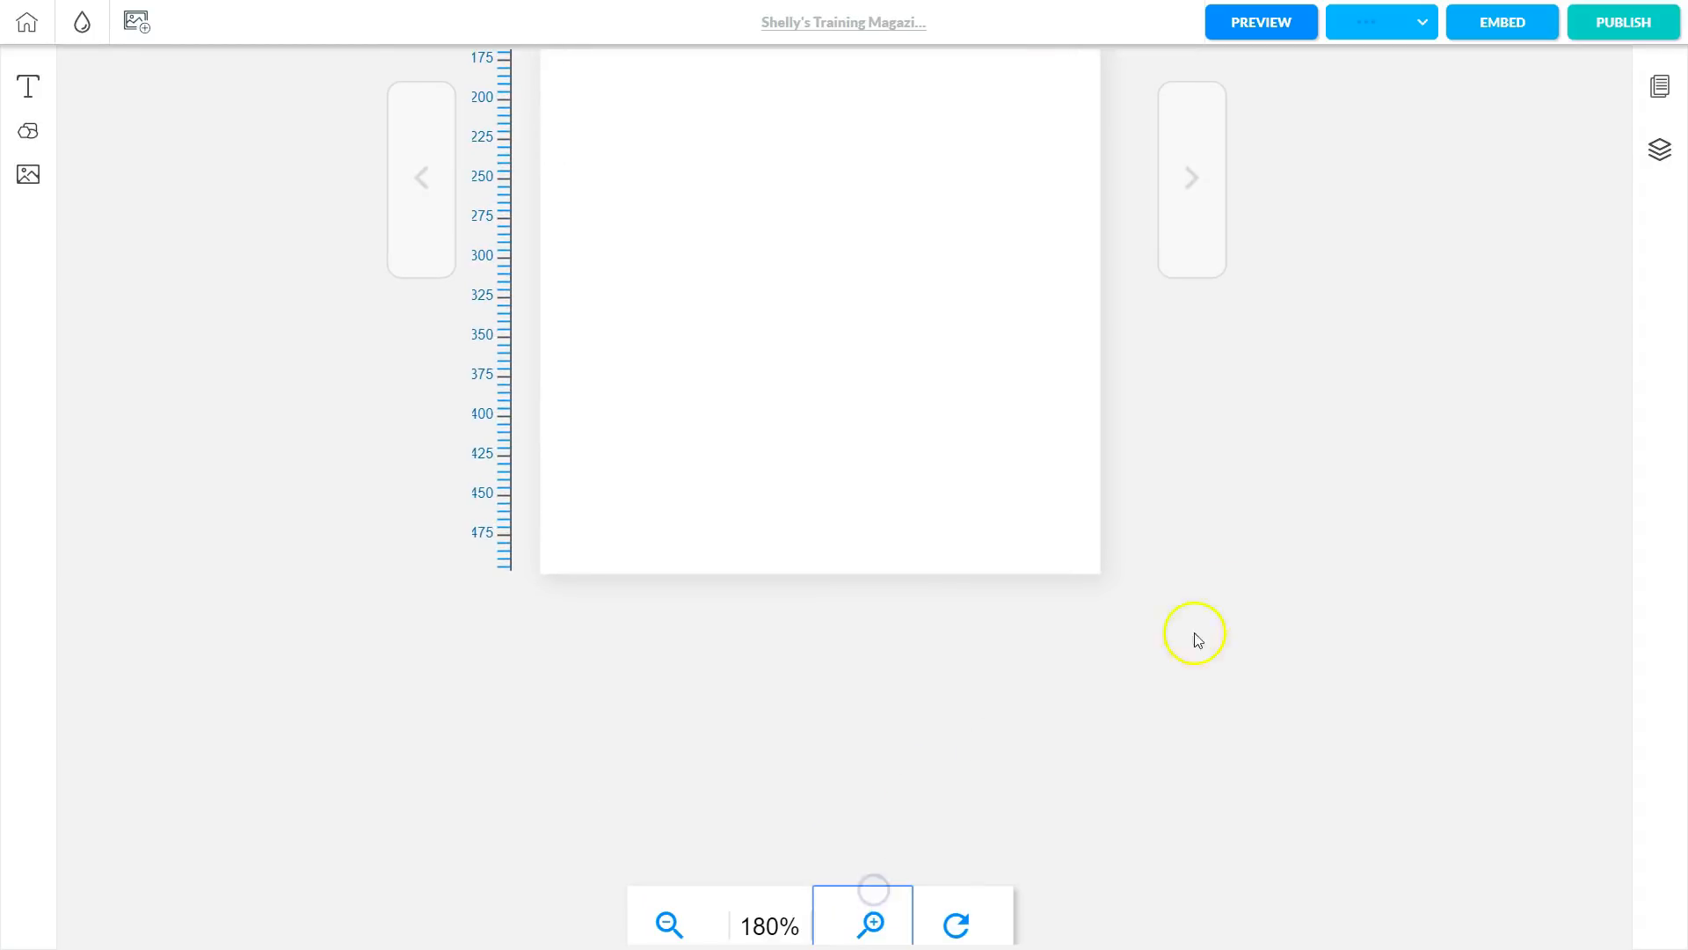
pyautogui.scroll(4, 1243, 527)
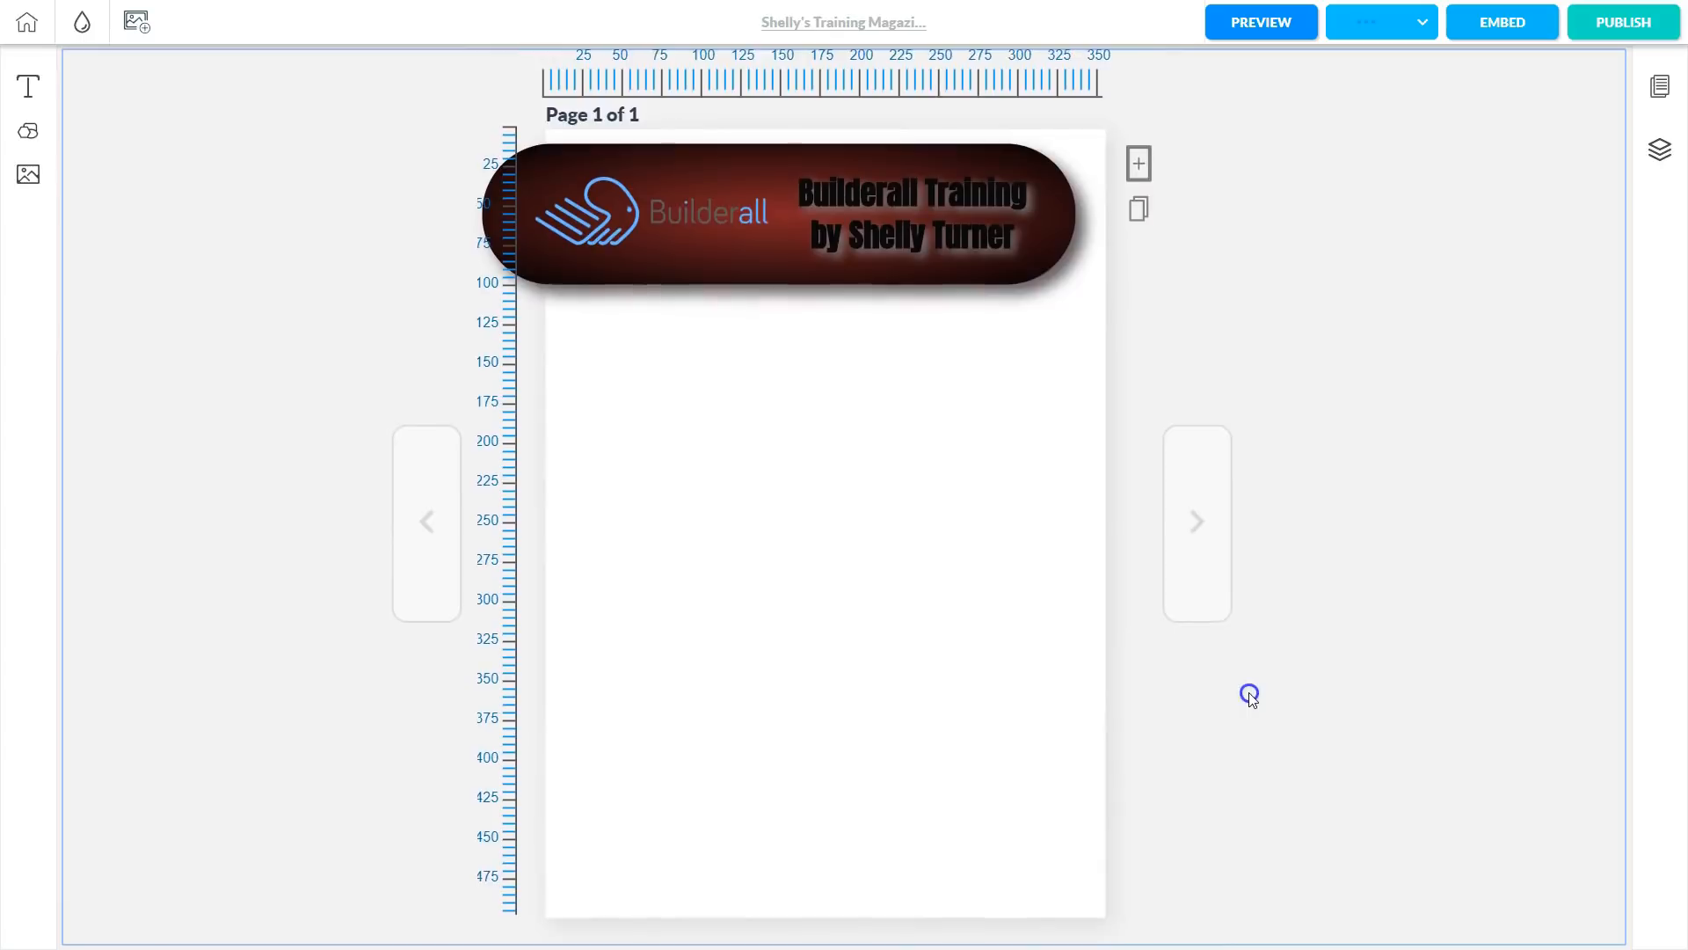
pyautogui.scroll(1, 1249, 703)
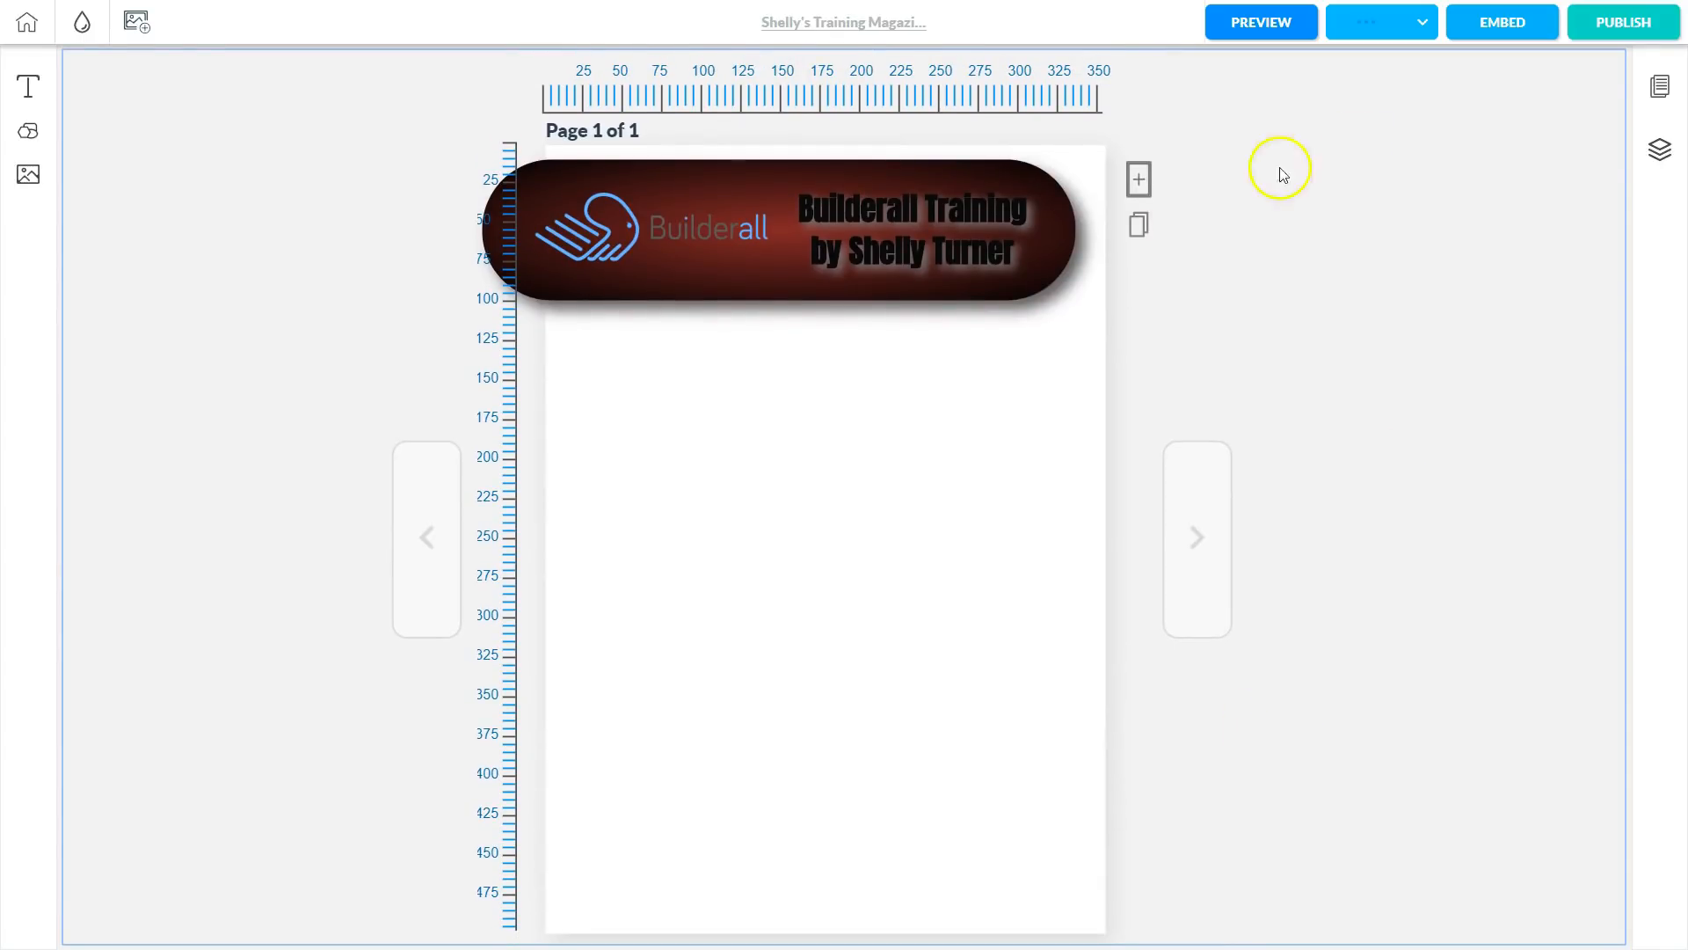
# Add a blank second page, then return to page 1 and duplicate it.
pyautogui.click(1129, 183)
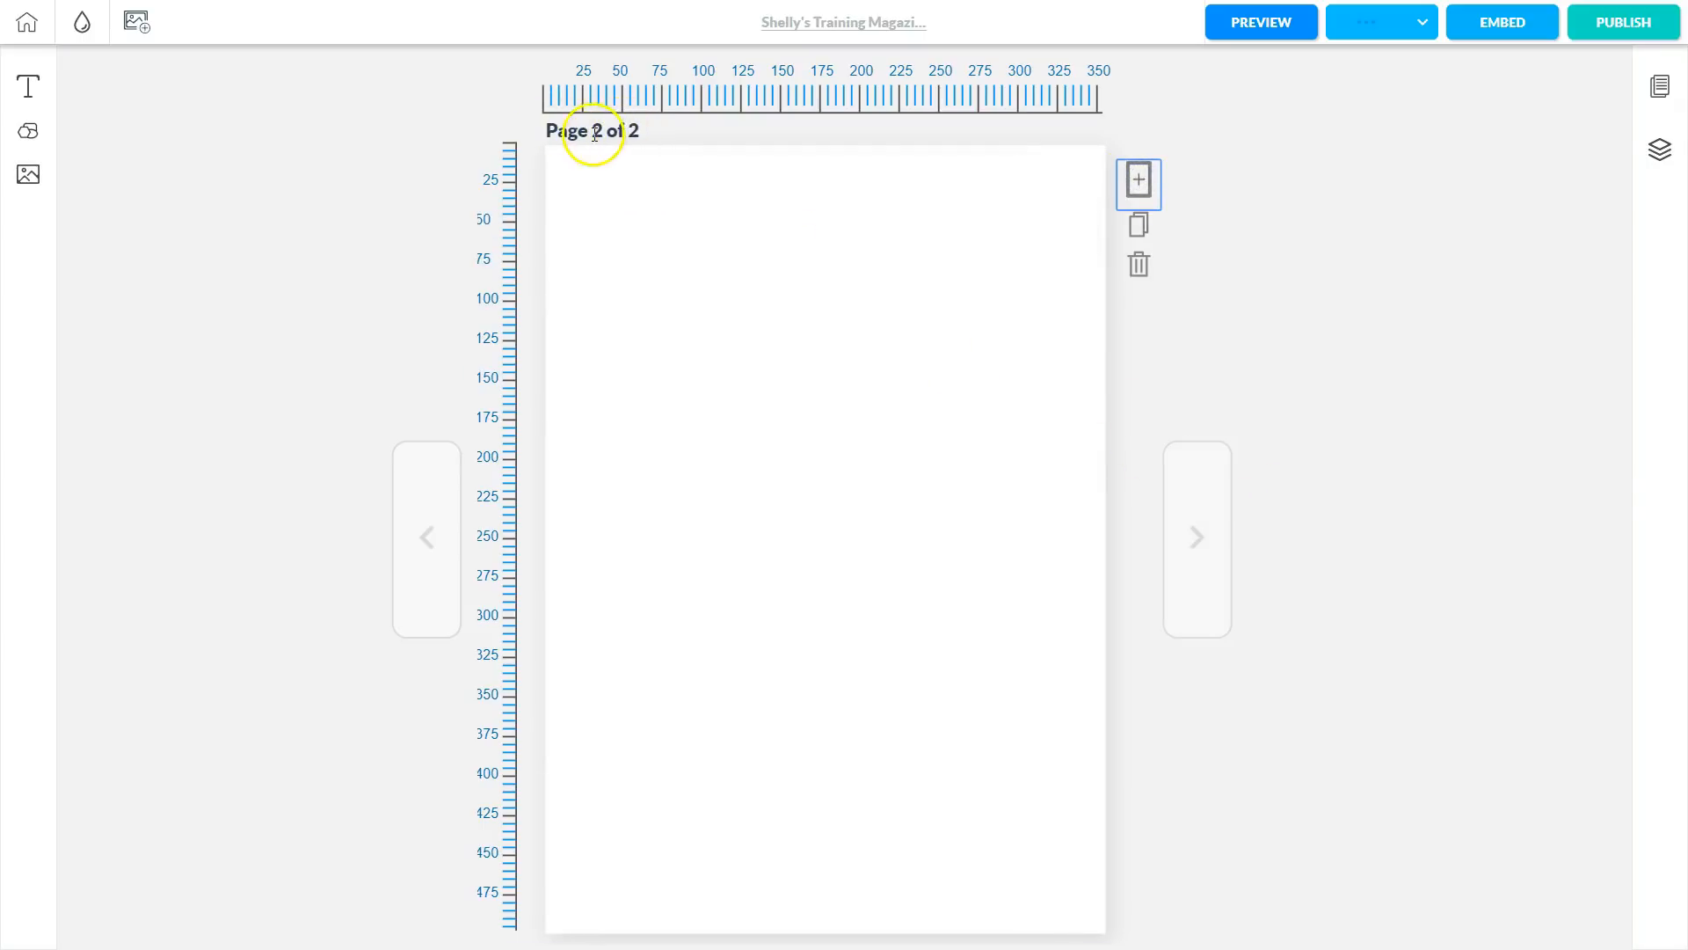
pyautogui.click(424, 531)
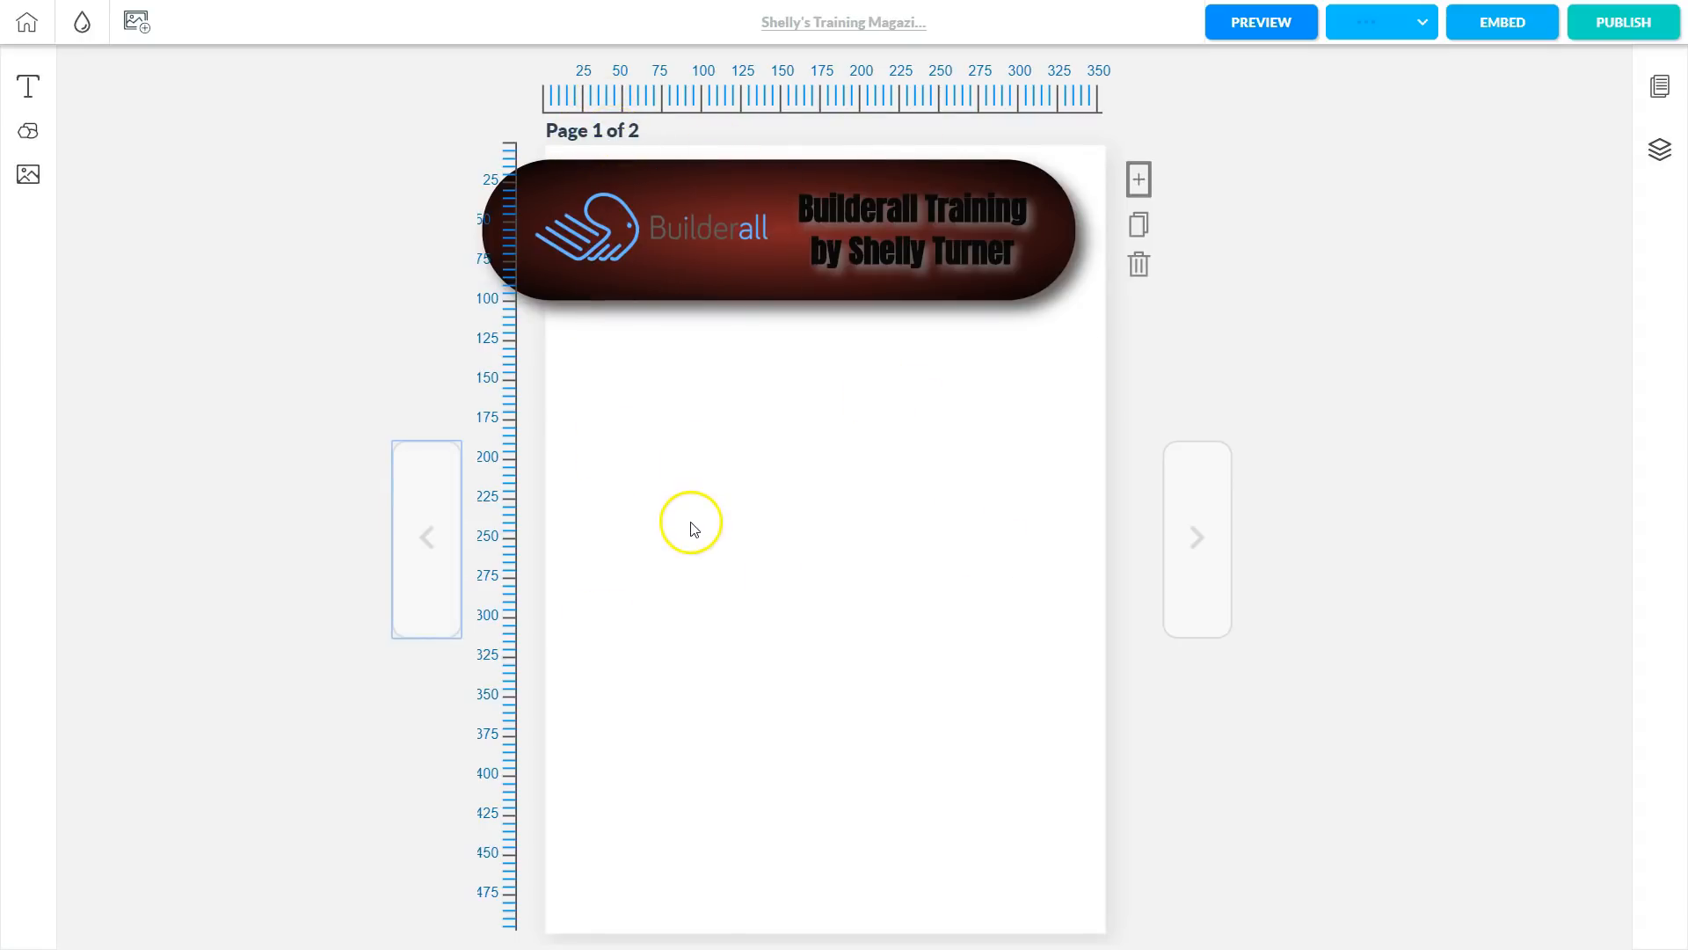
pyautogui.click(1140, 226)
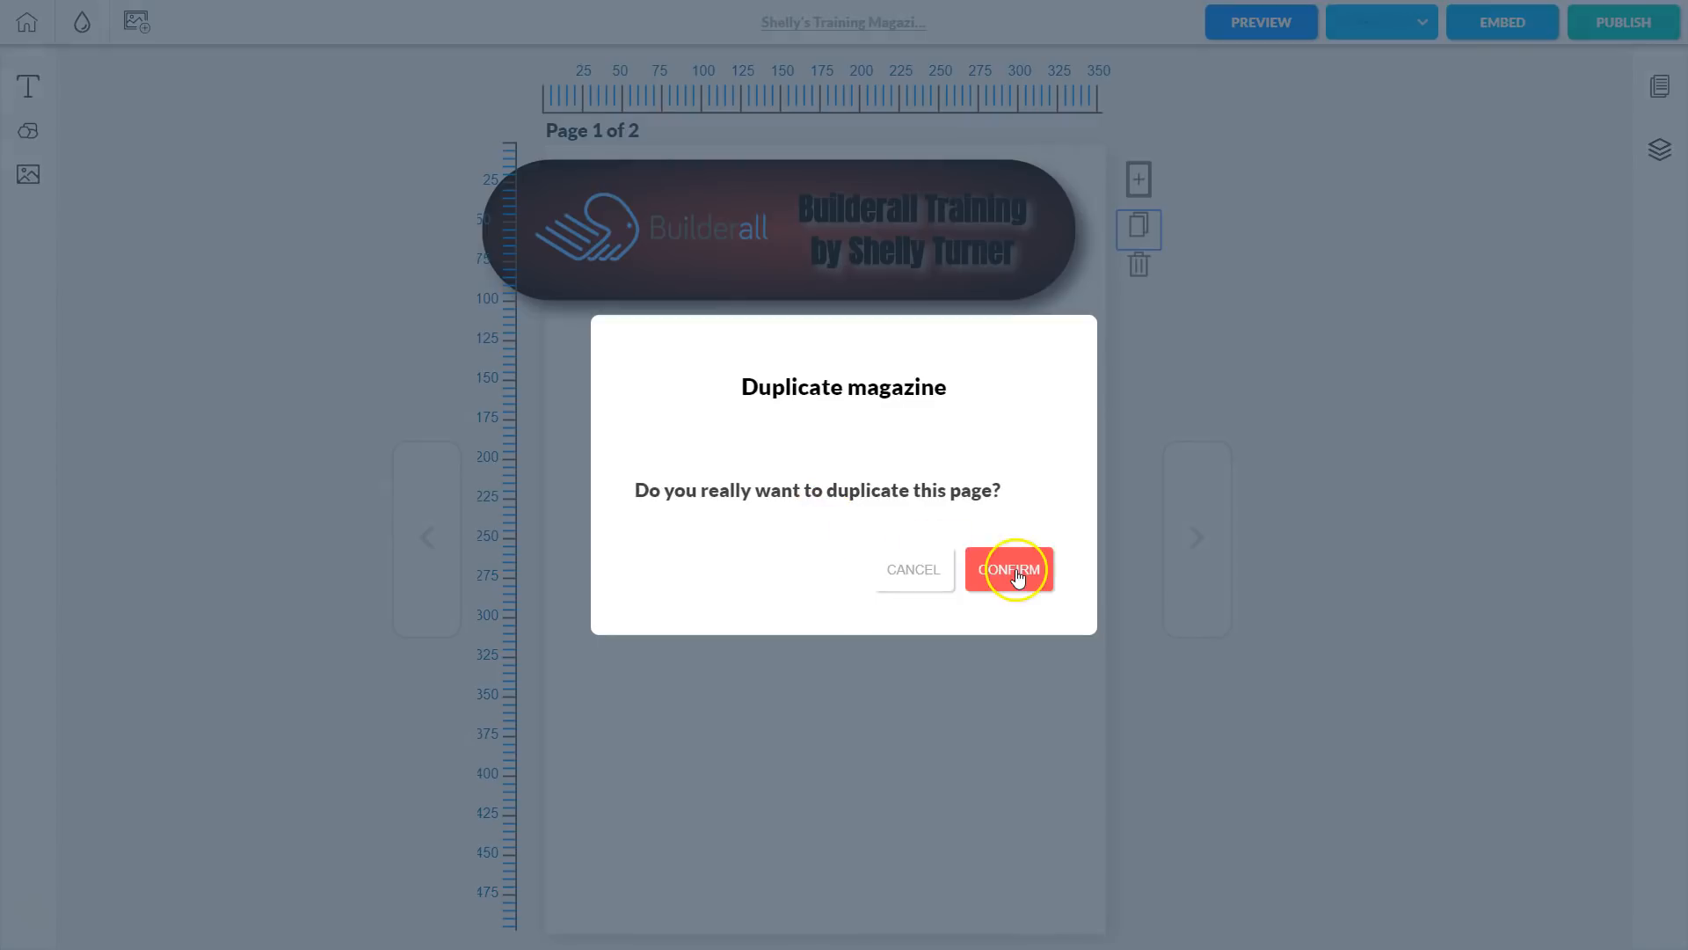
pyautogui.click(1016, 574)
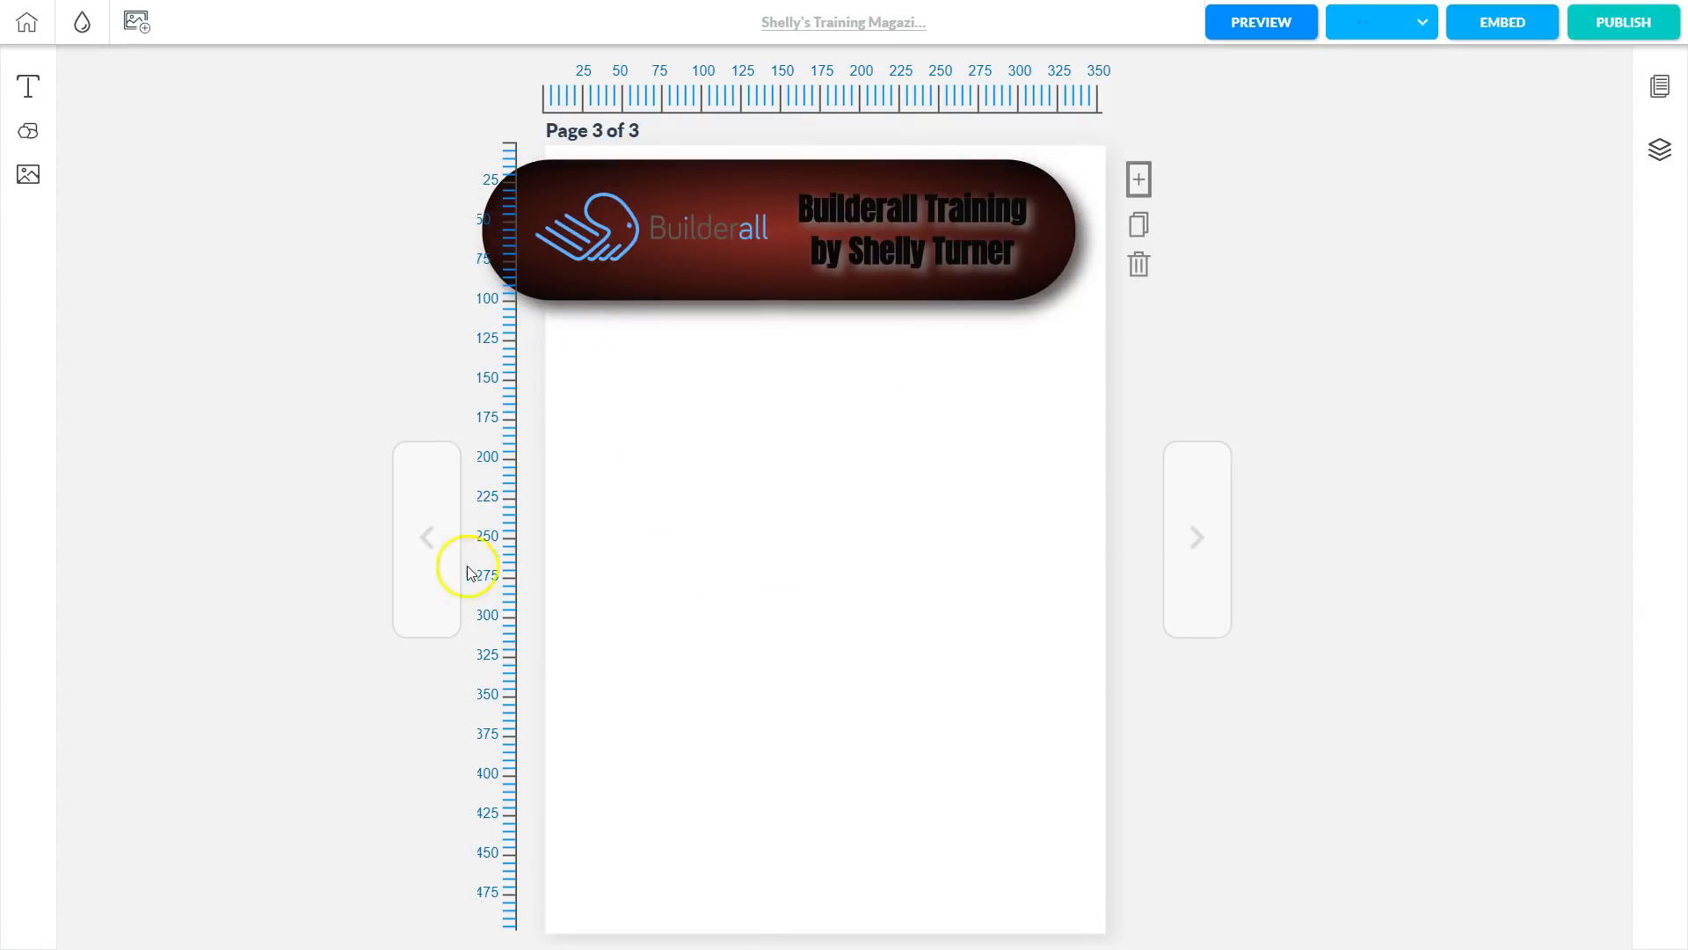
# Delete the duplicated page 3, check the blank page 2, and return to the dashboard.
pyautogui.click(427, 531)
pyautogui.click(427, 531)
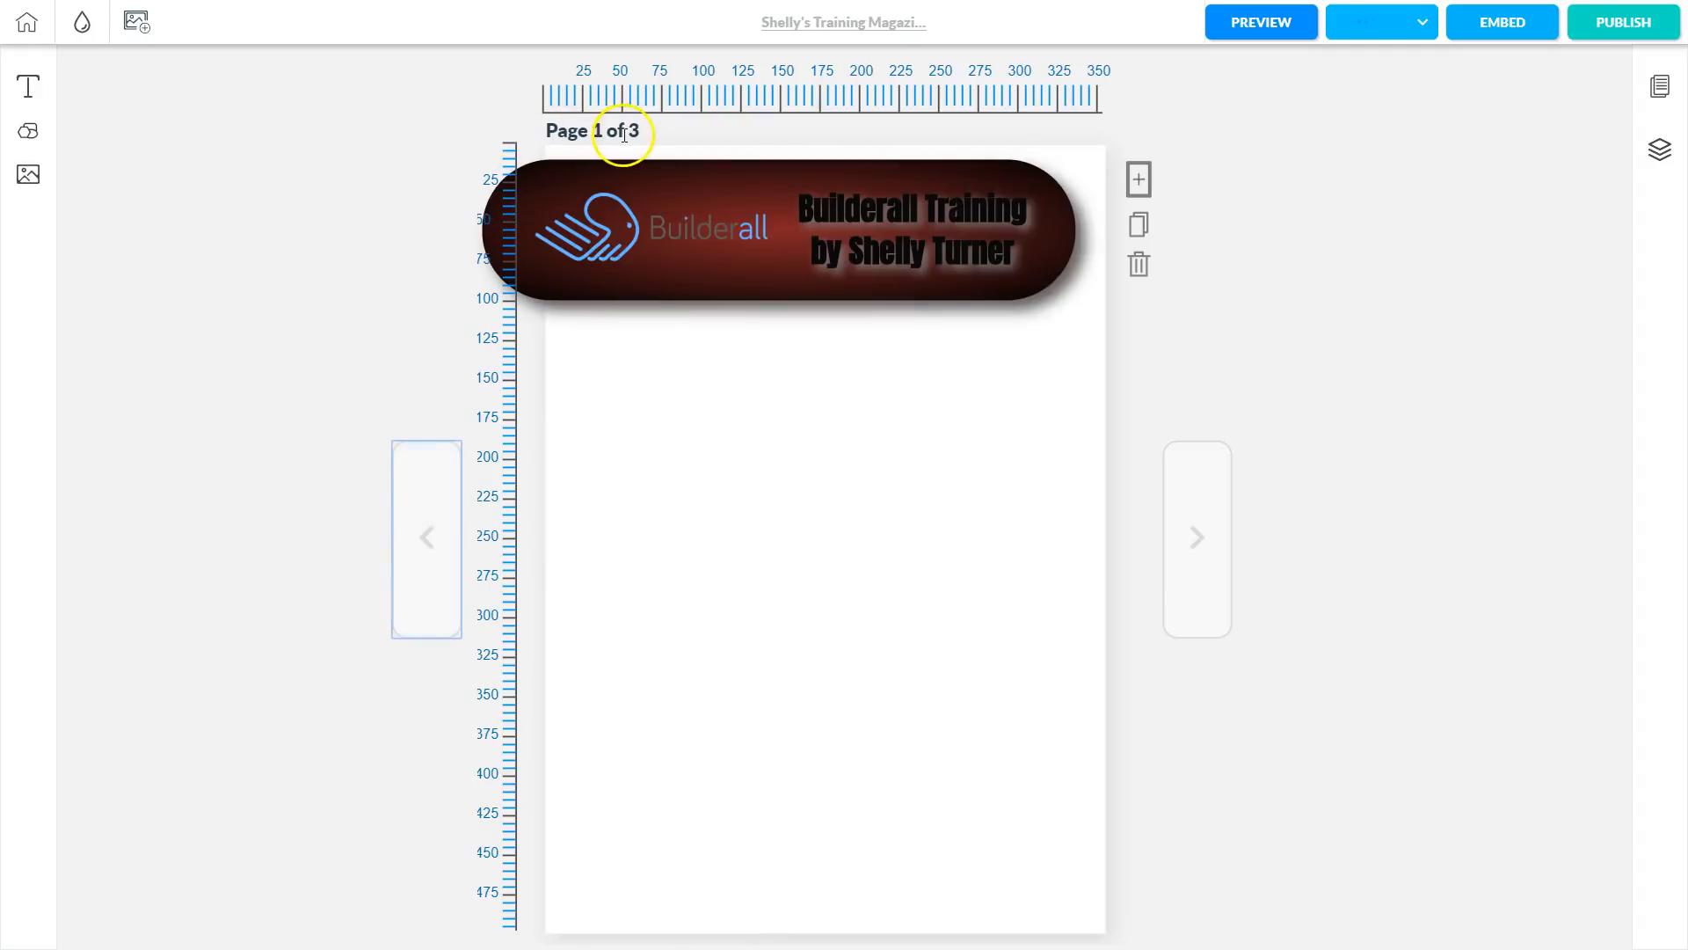
pyautogui.click(1199, 534)
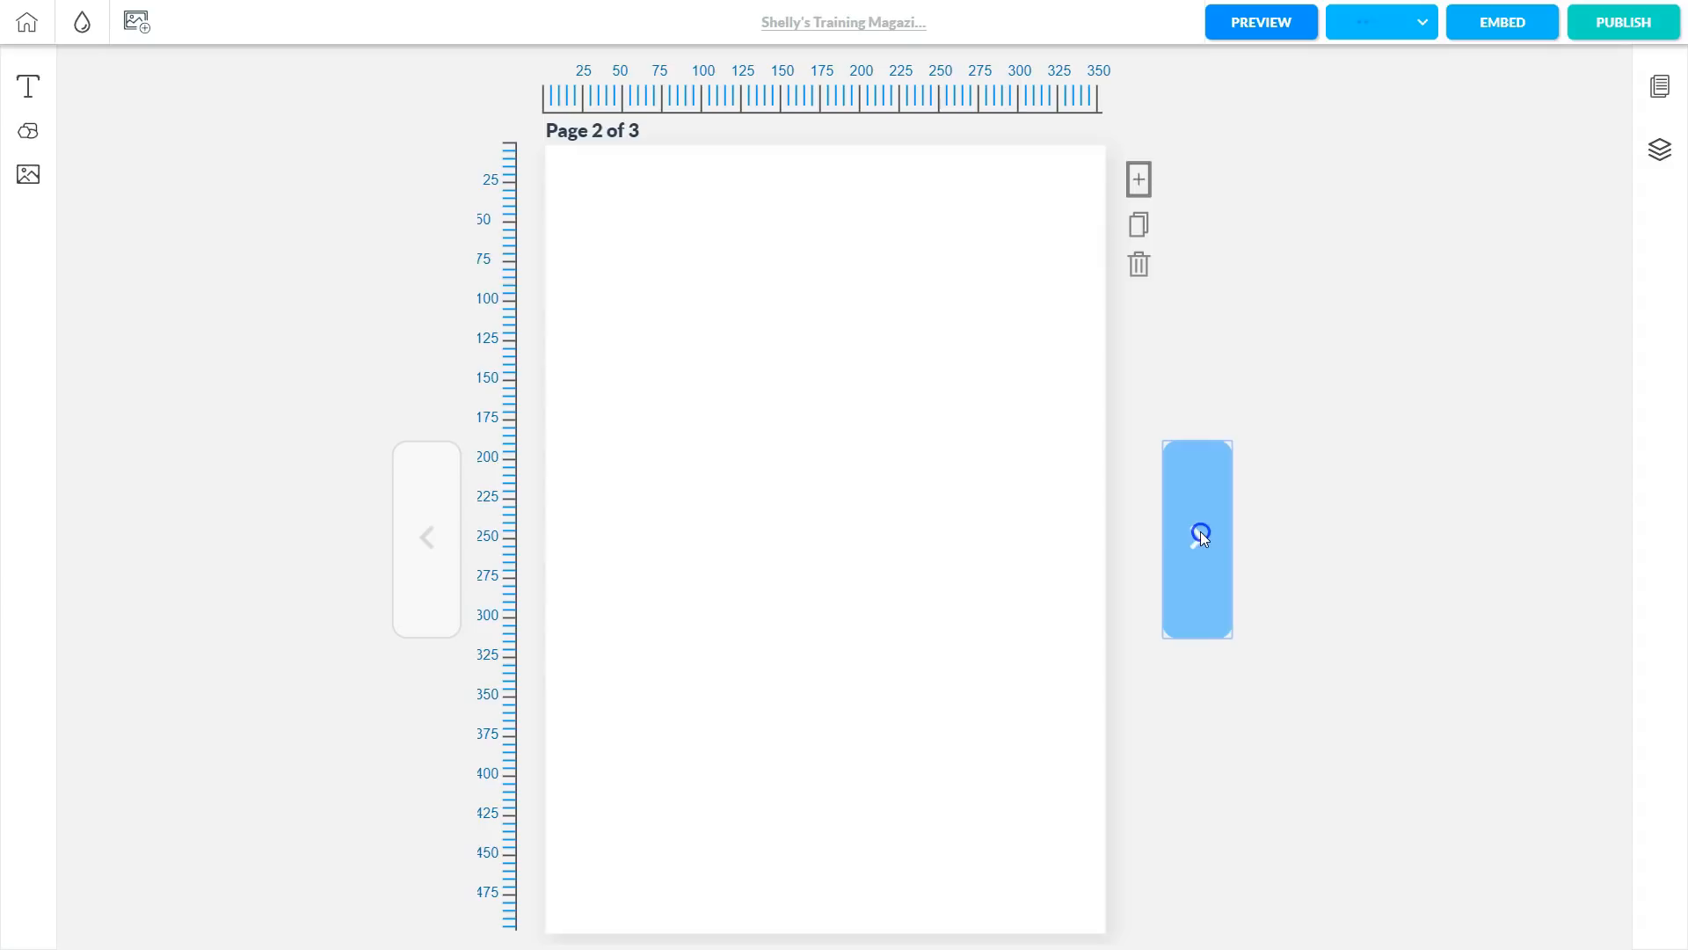
pyautogui.click(1200, 533)
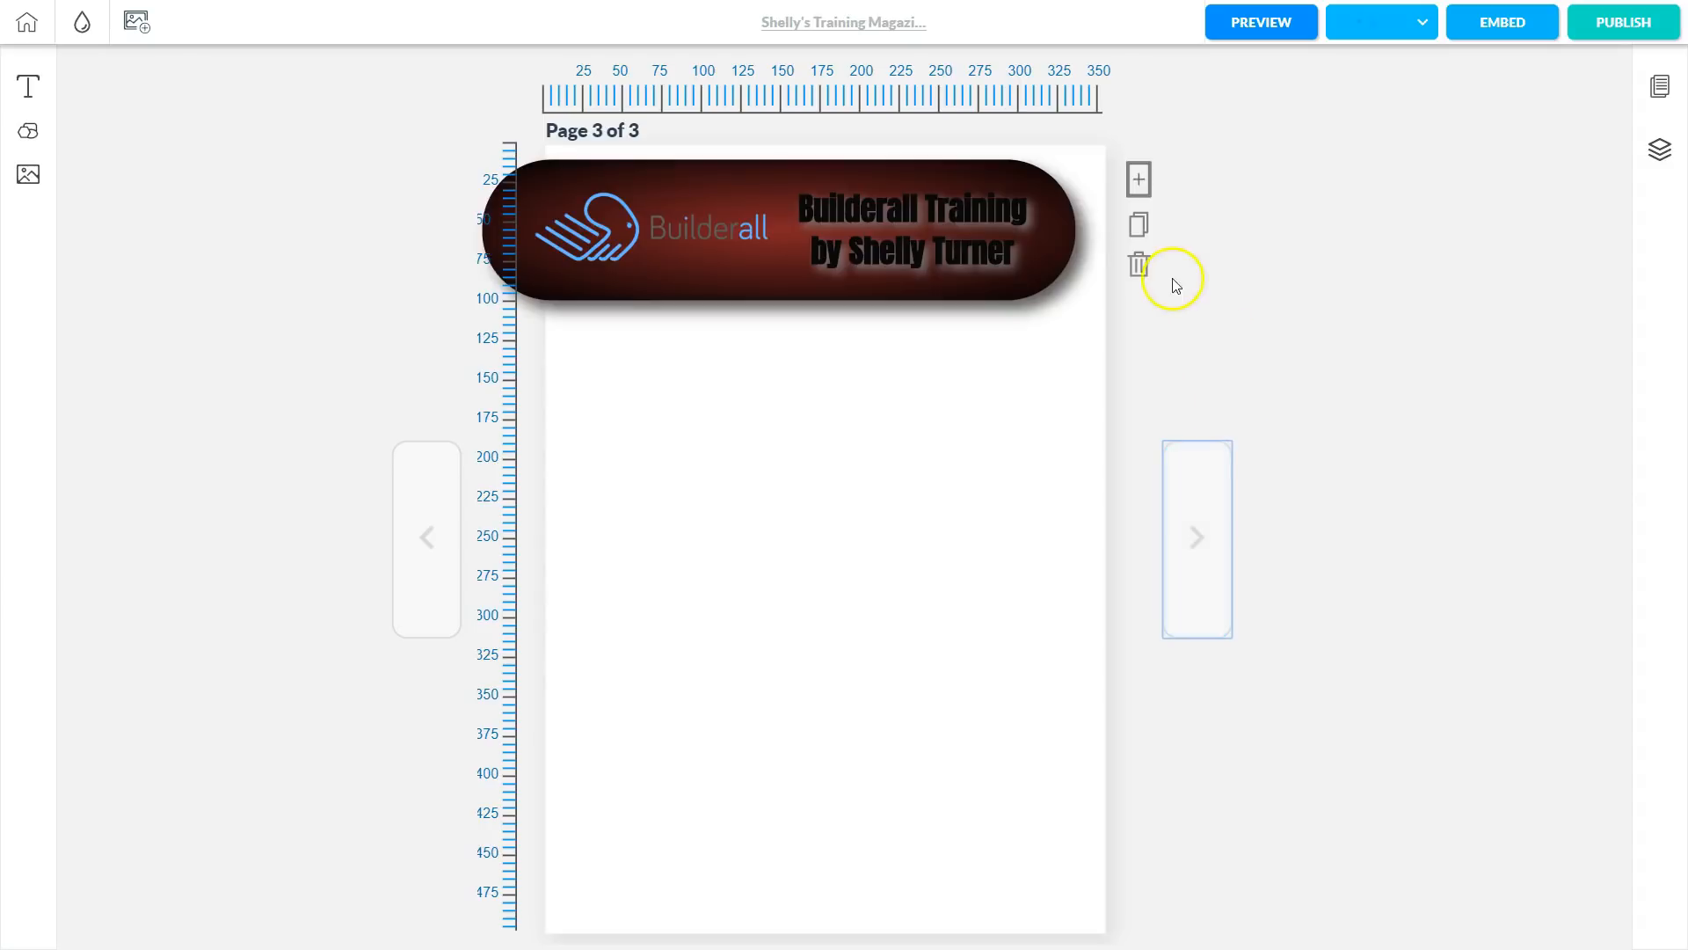
pyautogui.click(1140, 266)
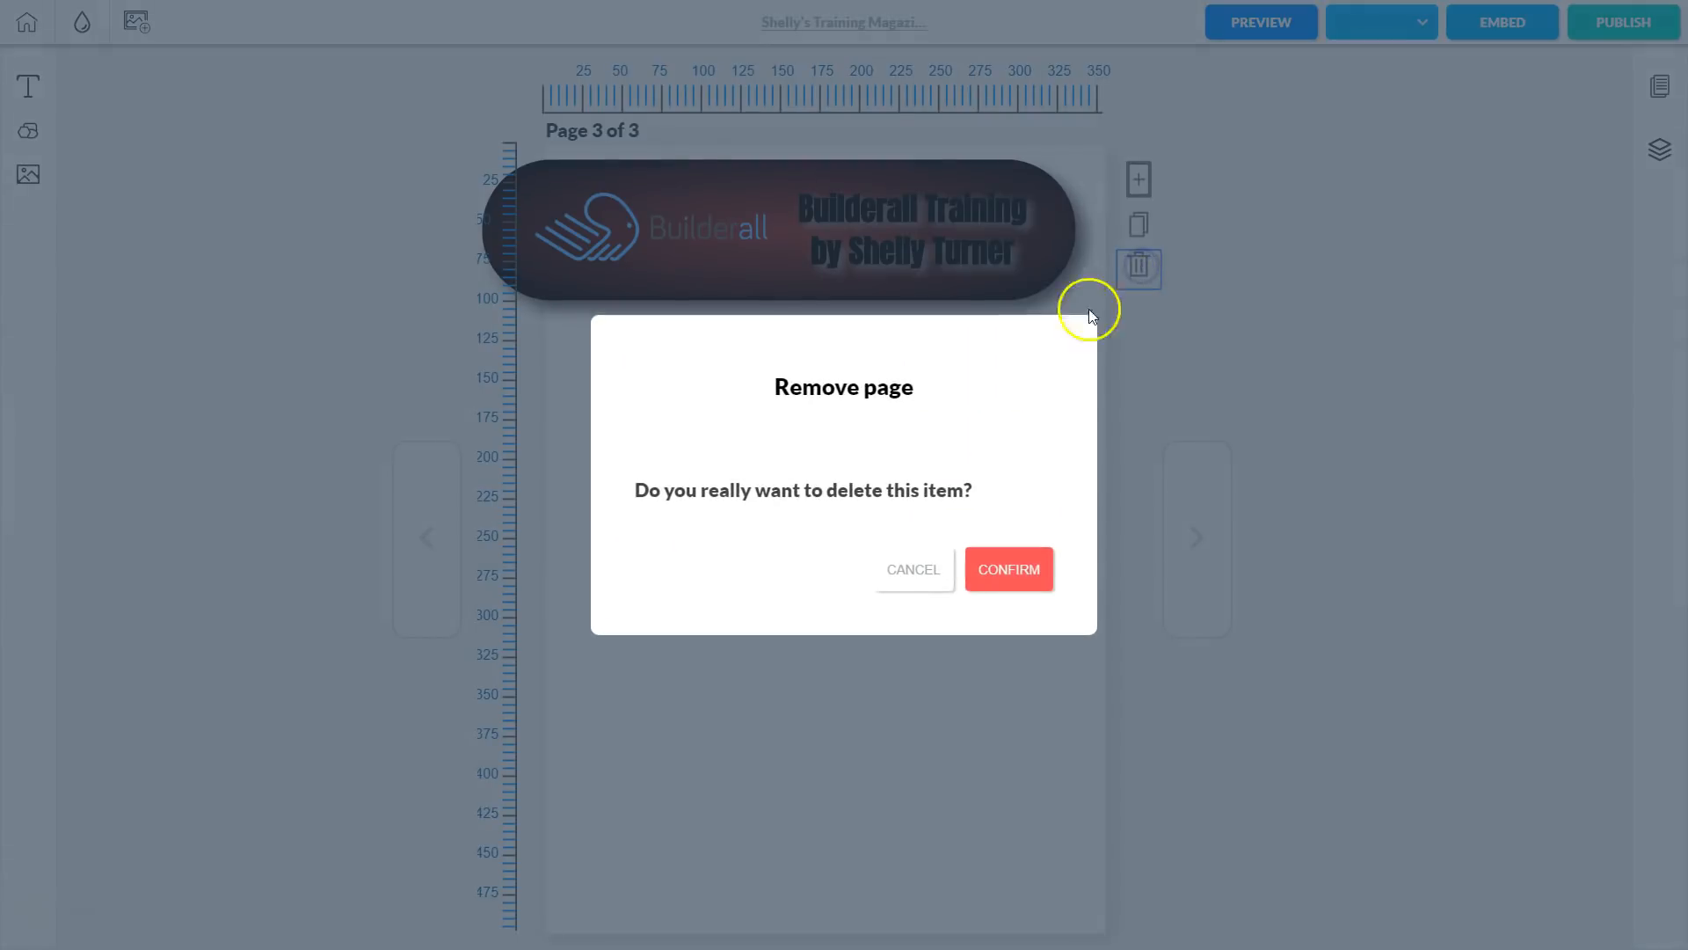
pyautogui.click(1026, 575)
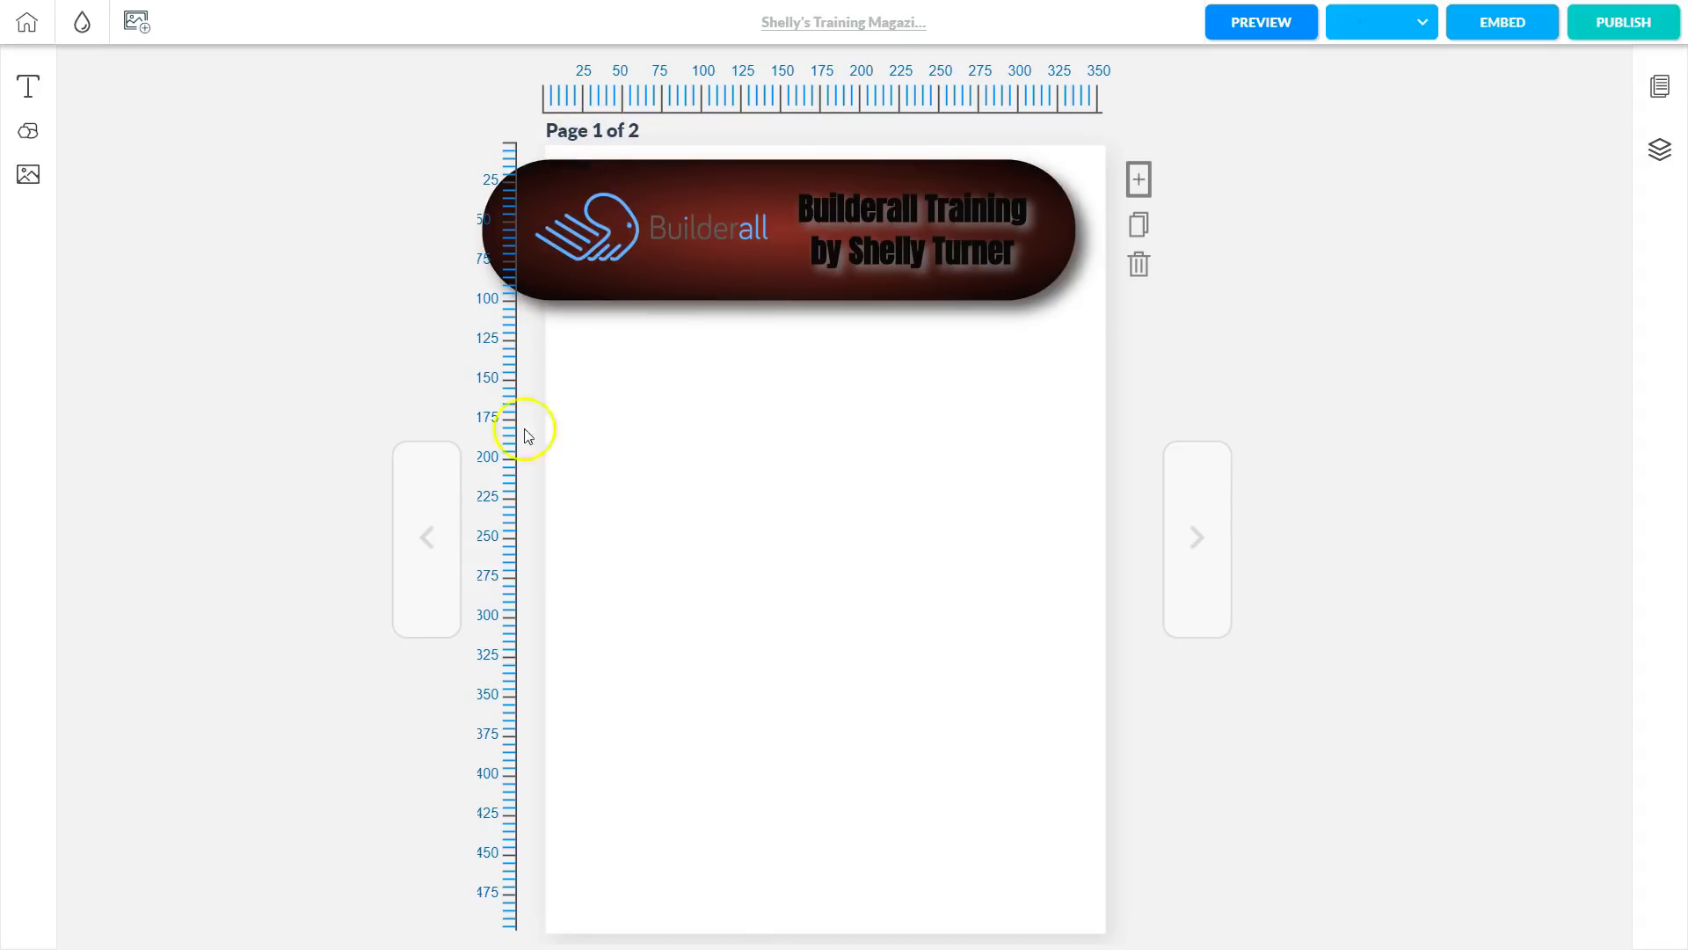
pyautogui.click(1195, 538)
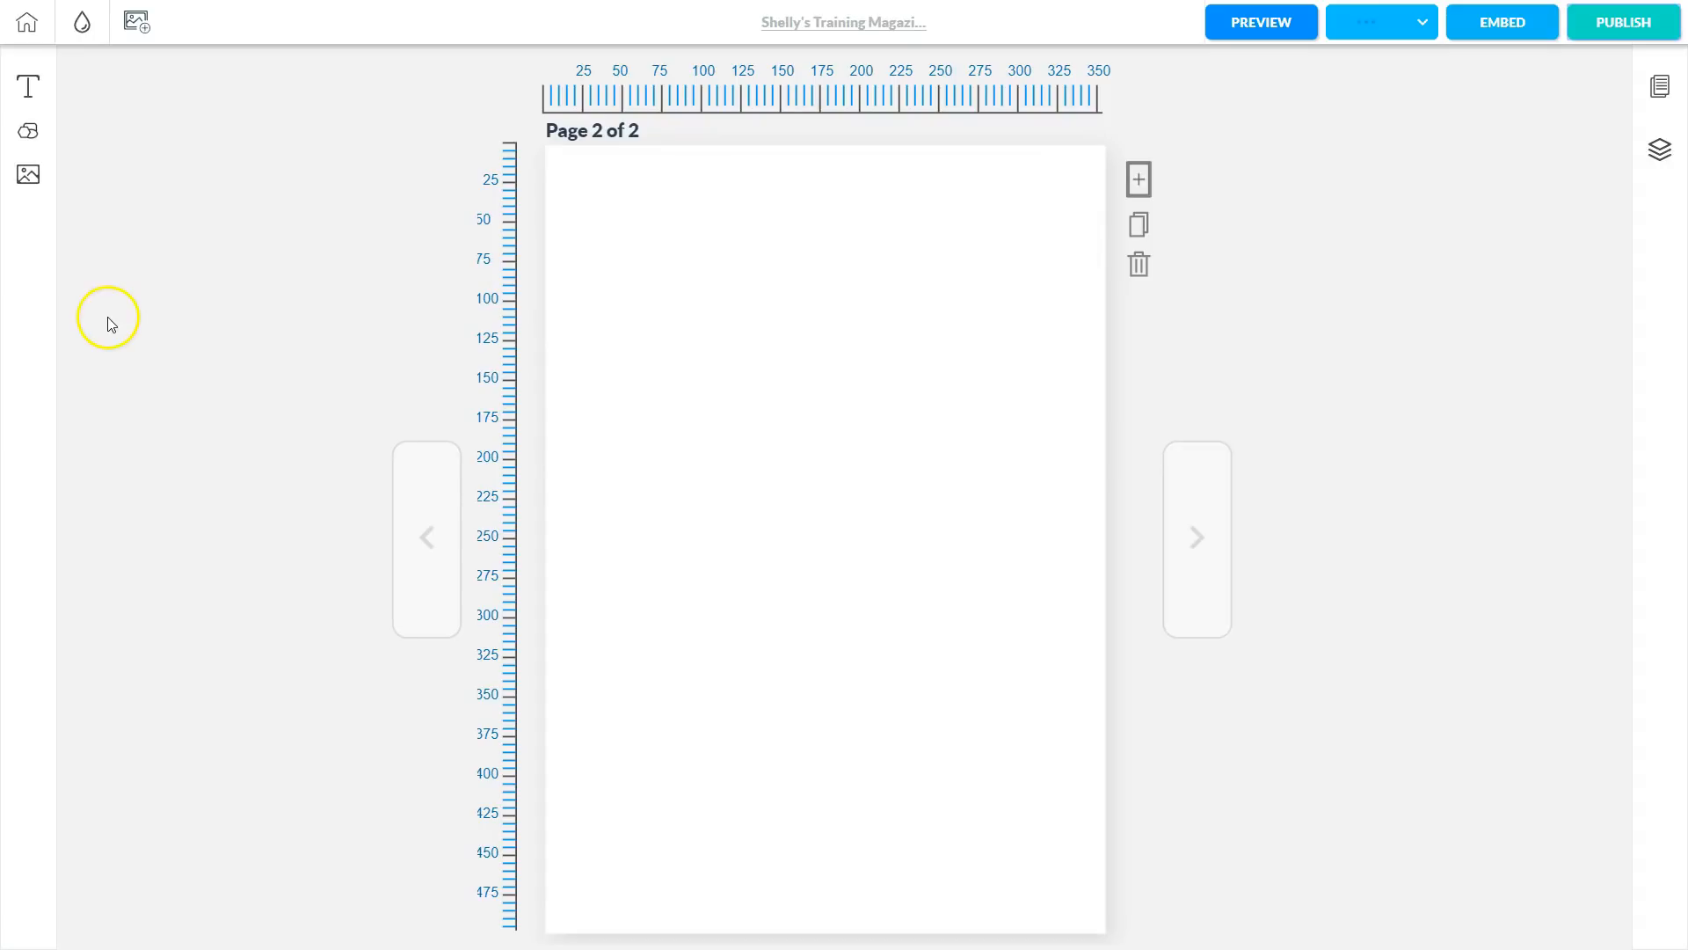
pyautogui.click(24, 21)
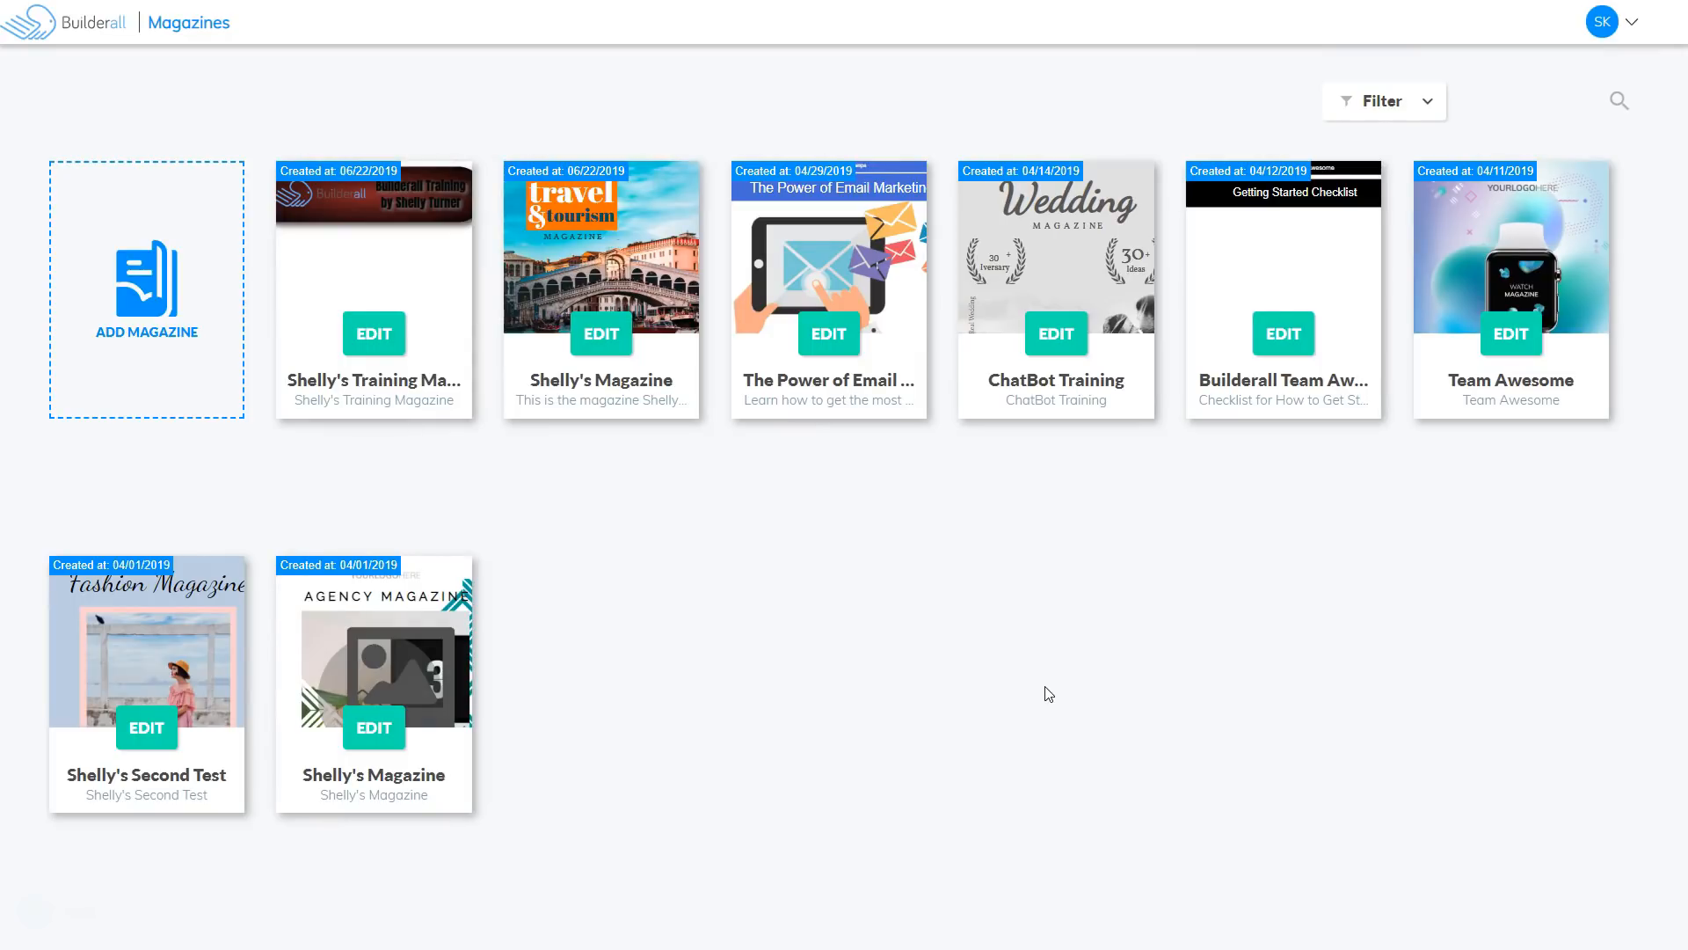
# Sign out with EXIT from the avatar's account menu.
pyautogui.click(1632, 22)
pyautogui.click(1490, 274)
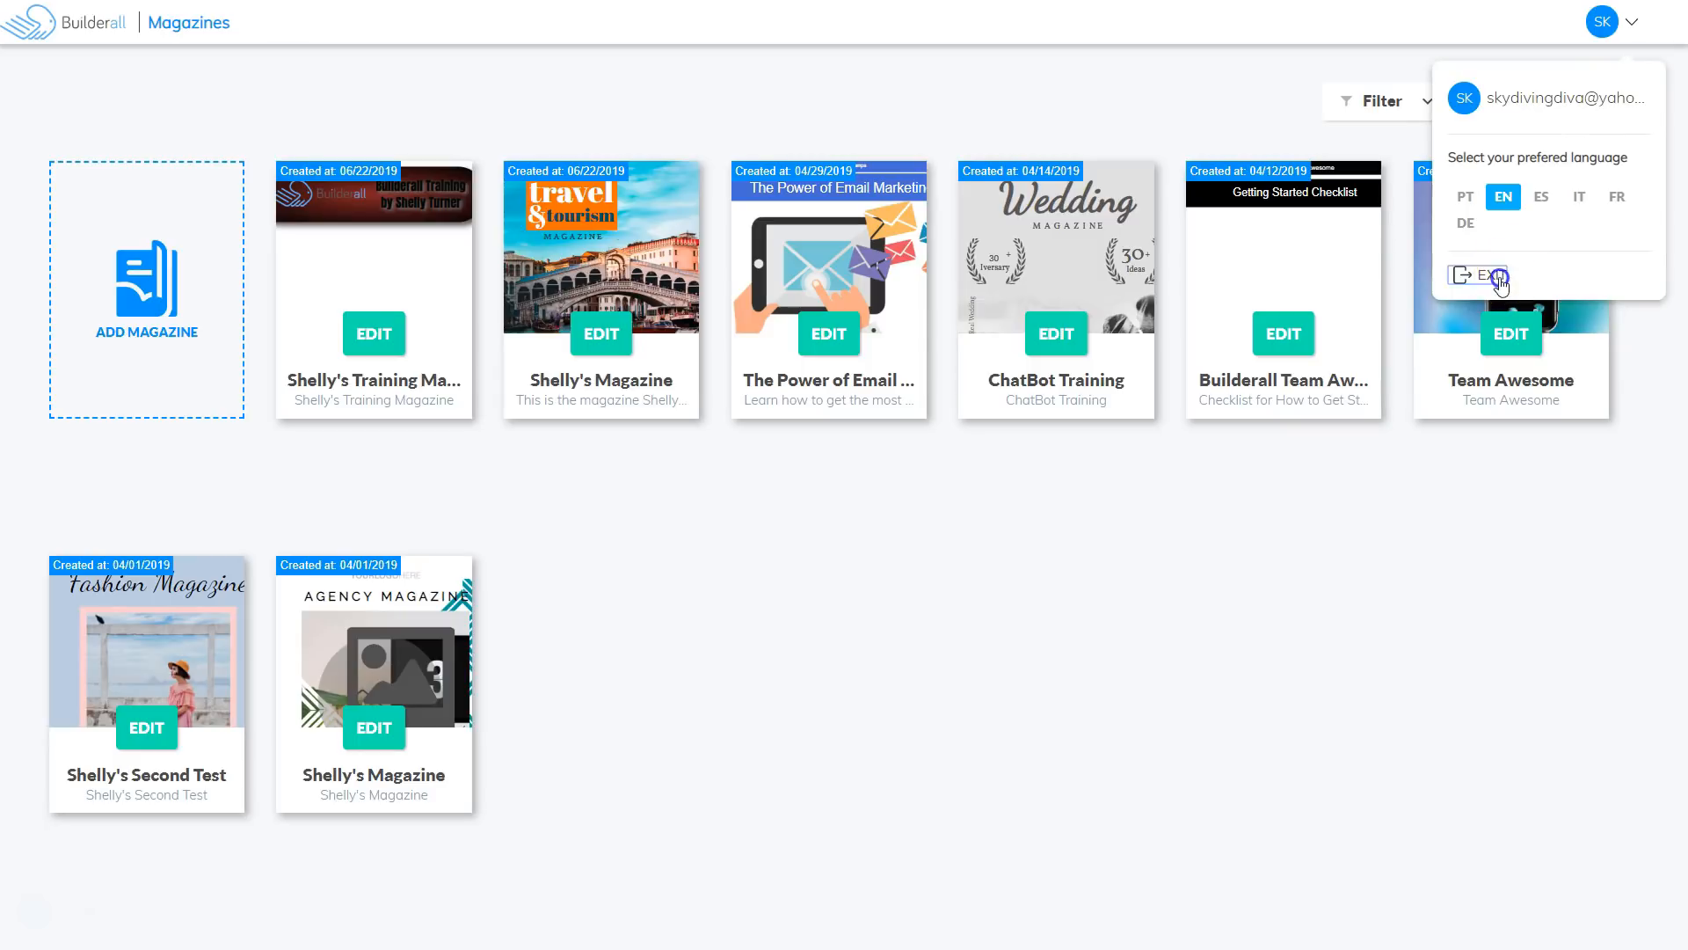